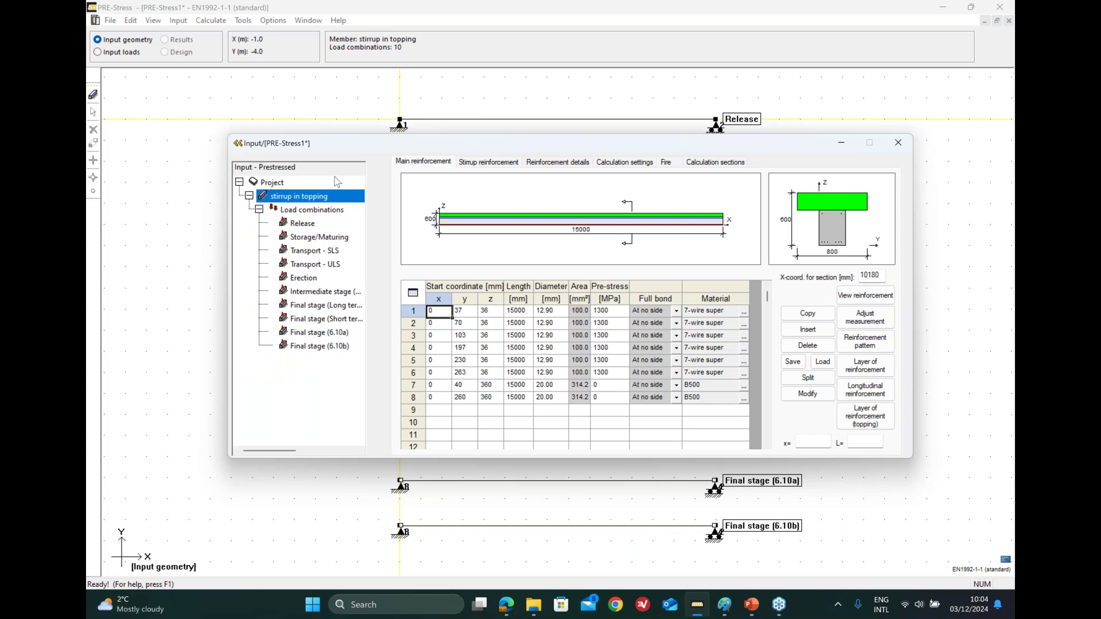
Add stirrup groups to the member's stirrup reinforcement using the default placing
{"action": "double_click", "coordinate": [842, 225]}
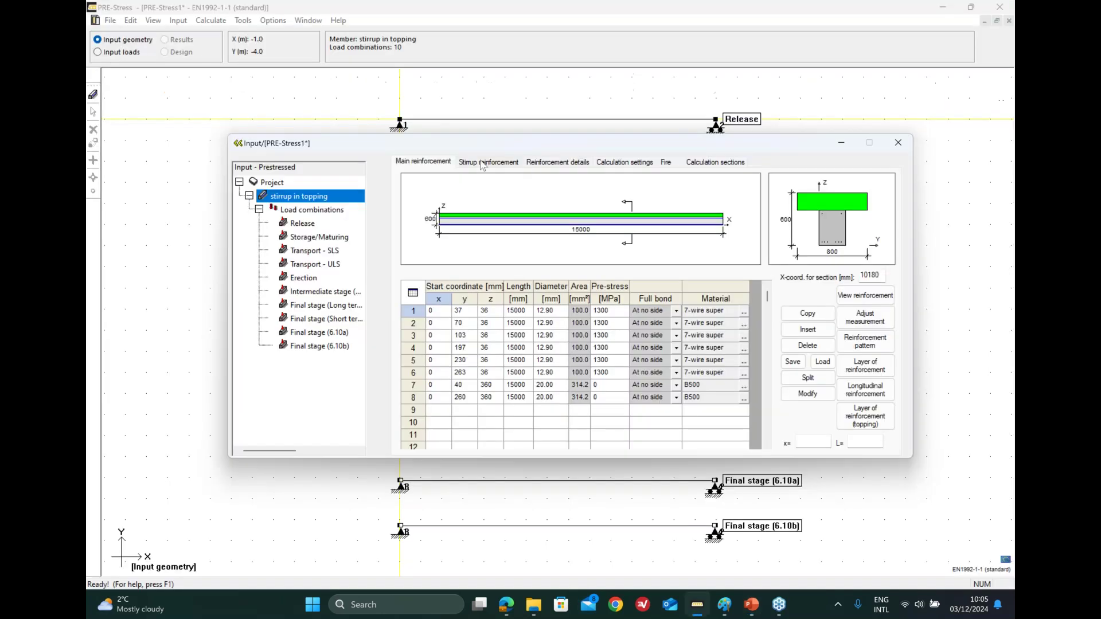
{"action": "left_click", "coordinate": [488, 162]}
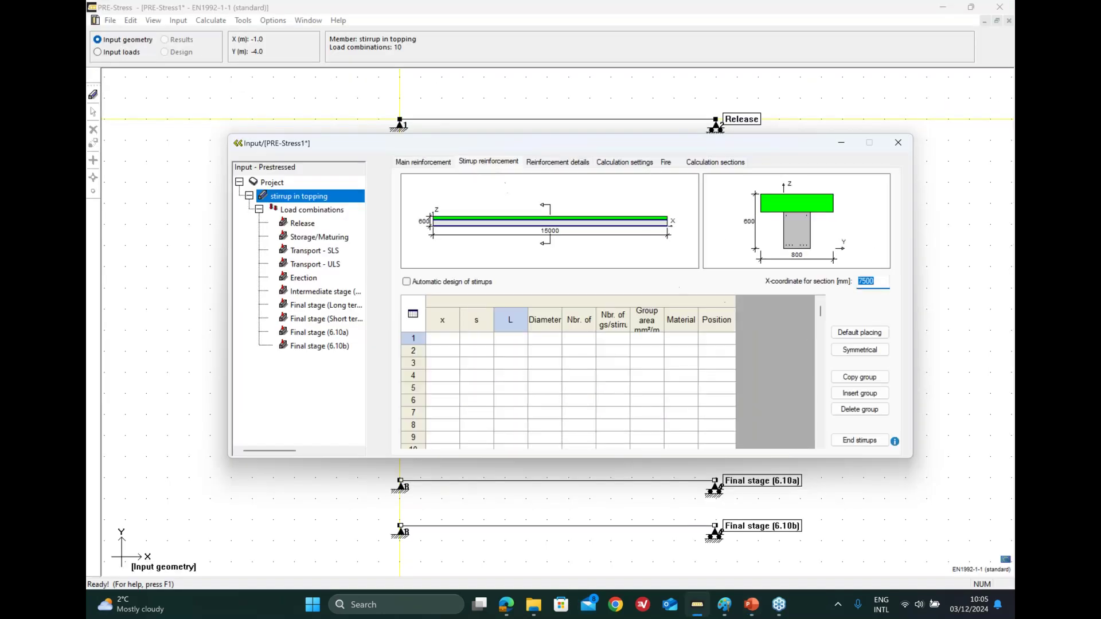
{"action": "left_click", "coordinate": [876, 338]}
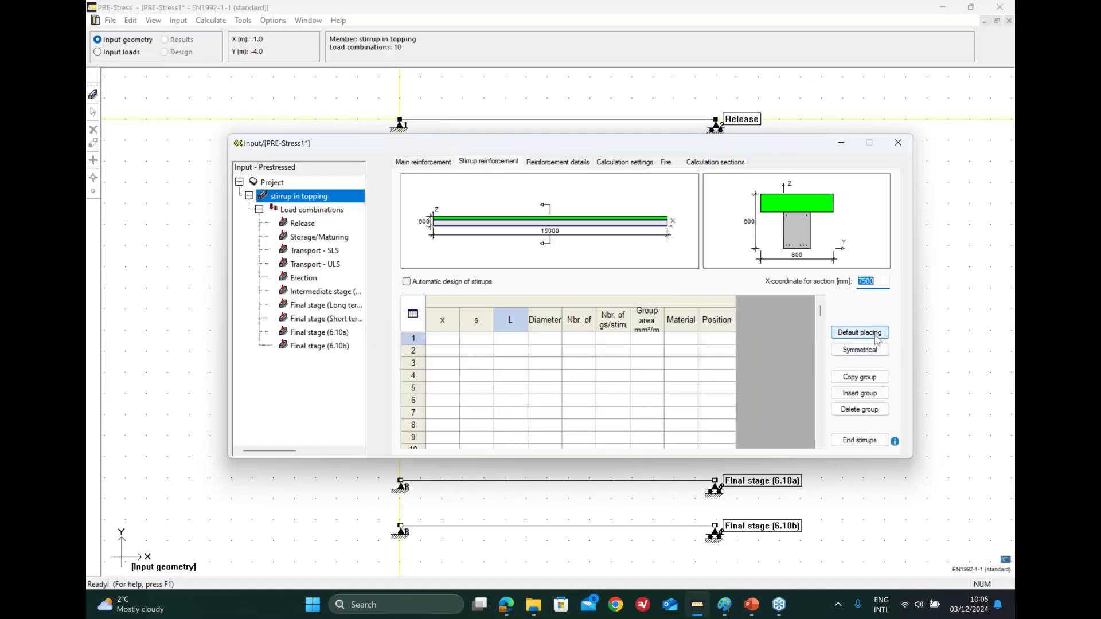
{"action": "left_click", "coordinate": [876, 338]}
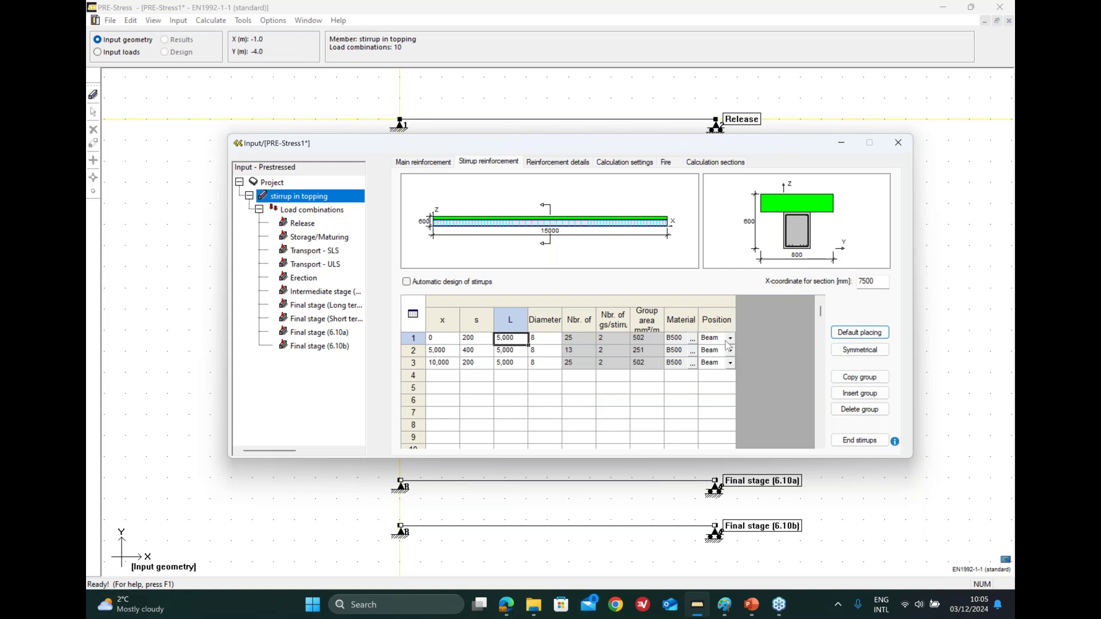
Try the Topping position for the first two stirrup groups, returning the first to Beam and keeping the second at Topping
{"action": "left_click", "coordinate": [731, 340]}
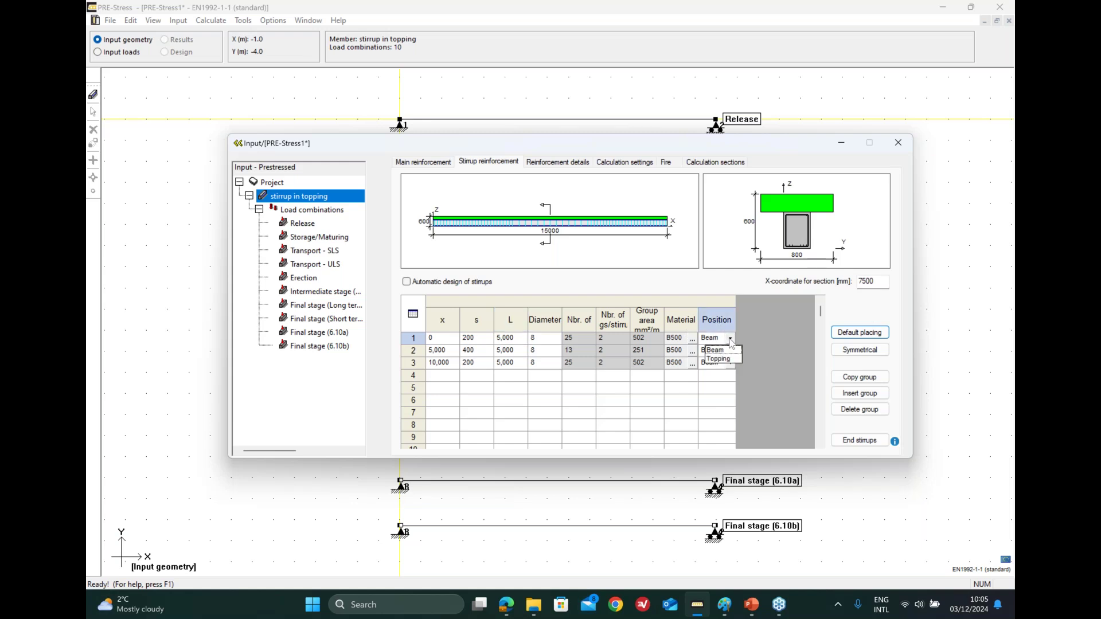
{"action": "left_click", "coordinate": [720, 359]}
{"action": "left_click", "coordinate": [731, 352]}
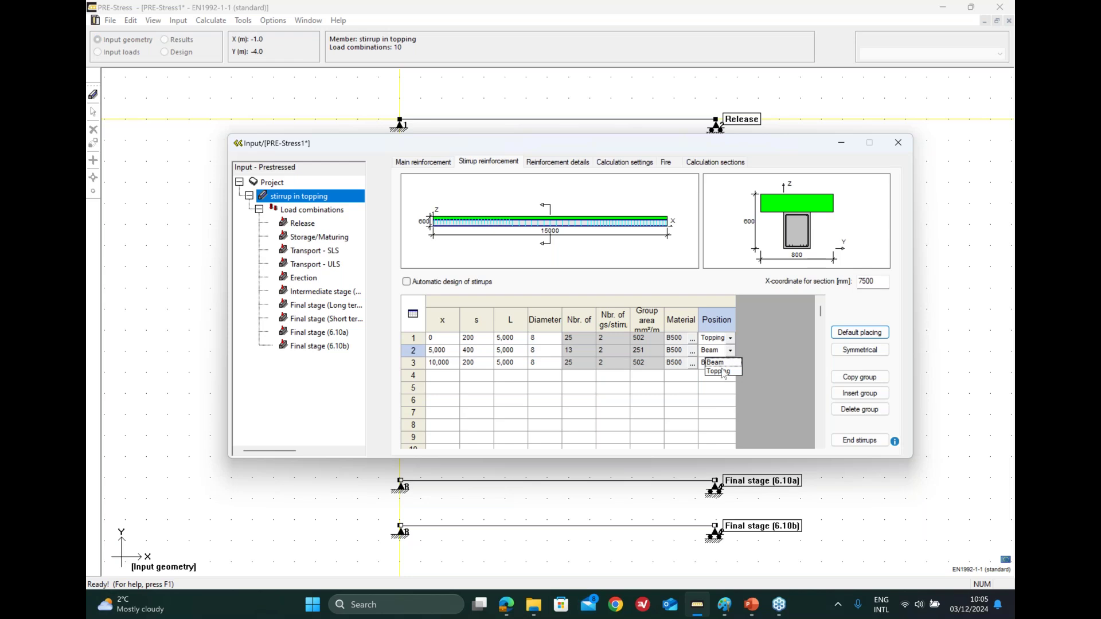
{"action": "left_click", "coordinate": [719, 372]}
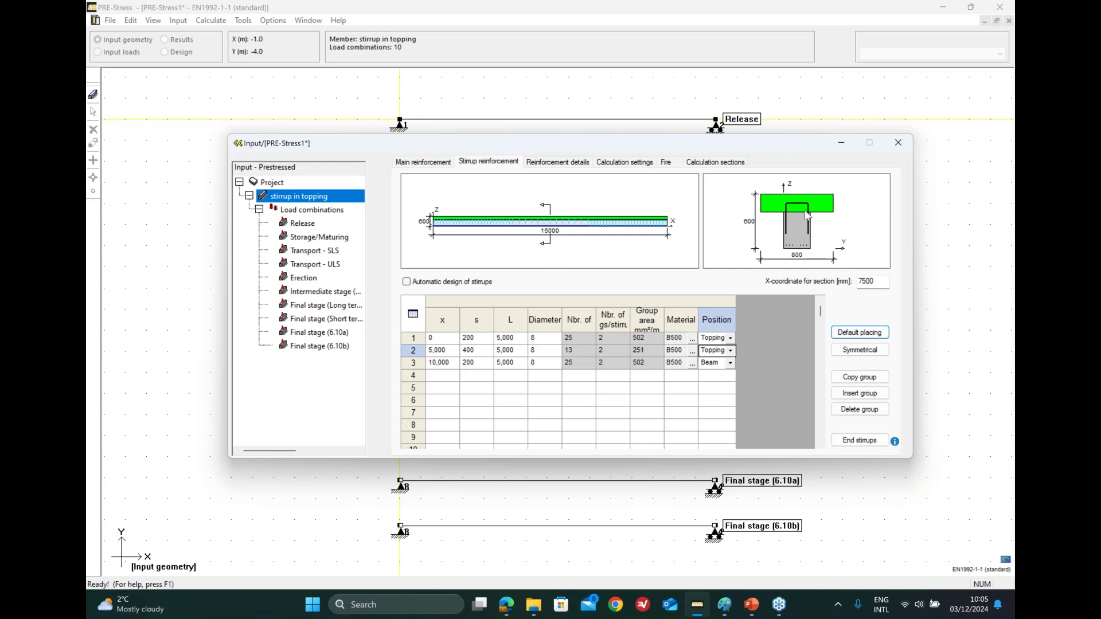
{"action": "left_click", "coordinate": [730, 351]}
{"action": "left_click", "coordinate": [718, 351]}
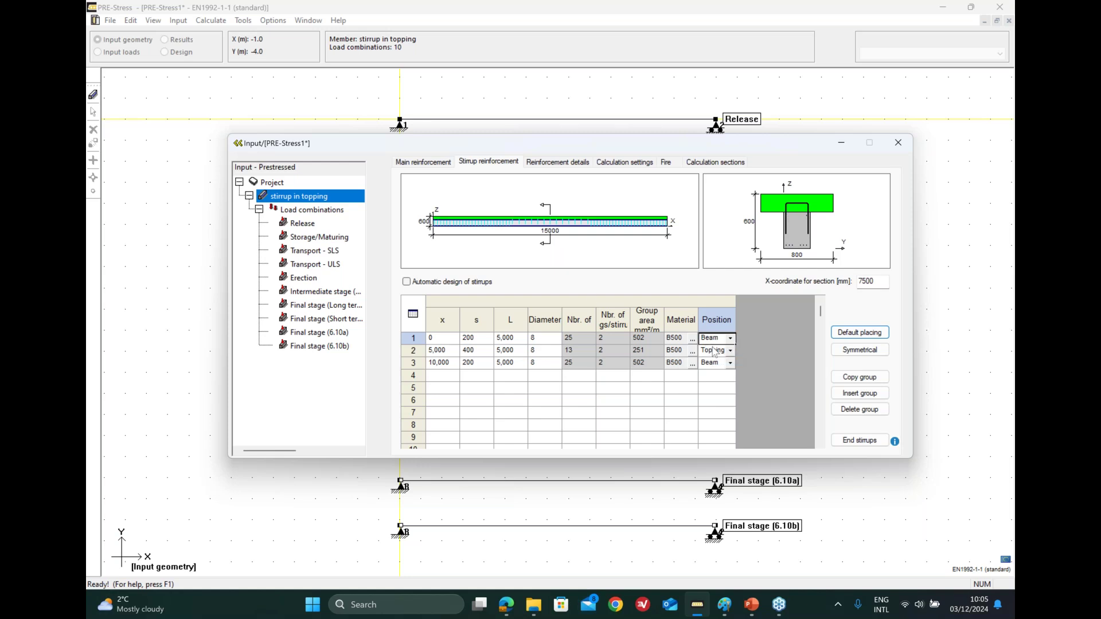
Inspect the main reinforcement's cross-section at x = 11945 mm along the beam
{"action": "left_click", "coordinate": [424, 162]}
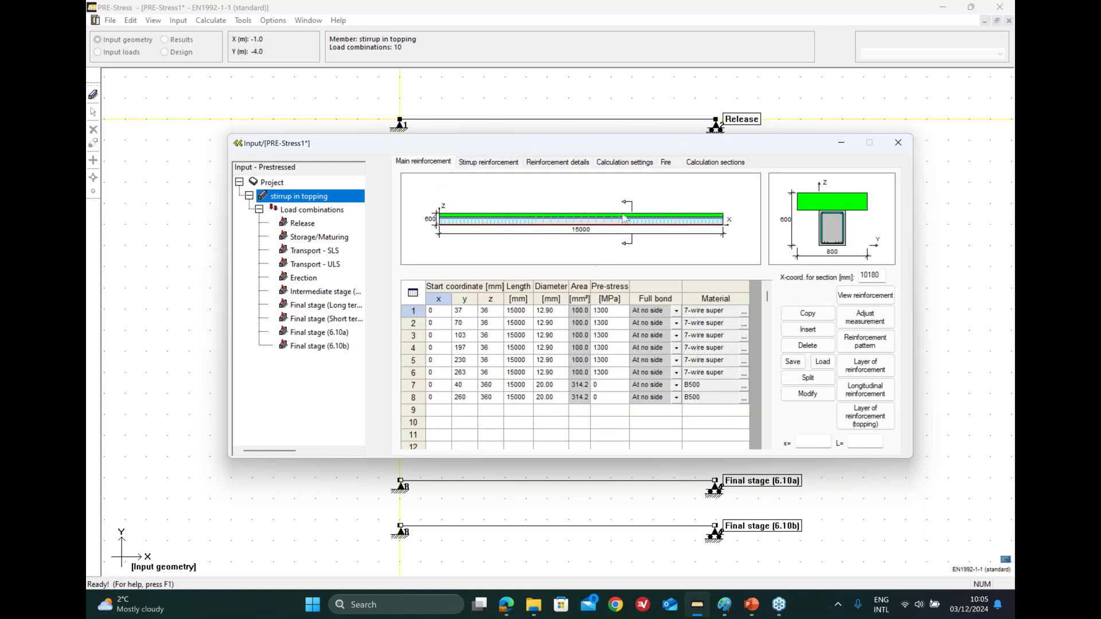
{"action": "mouse_move", "coordinate": [629, 211]}
{"action": "left_mouse_down"}
{"action": "mouse_move", "coordinate": [599, 211]}
{"action": "mouse_move", "coordinate": [634, 210]}
{"action": "mouse_move", "coordinate": [620, 211]}
{"action": "left_mouse_up"}
{"action": "left_click_drag", "start_coordinate": [620, 207], "coordinate": [667, 208]}
Open the project PRE-Stre (recess beam).ccp from the desktop backup folder and display its input window
{"action": "left_click", "coordinate": [110, 21]}
{"action": "left_click", "coordinate": [136, 41]}
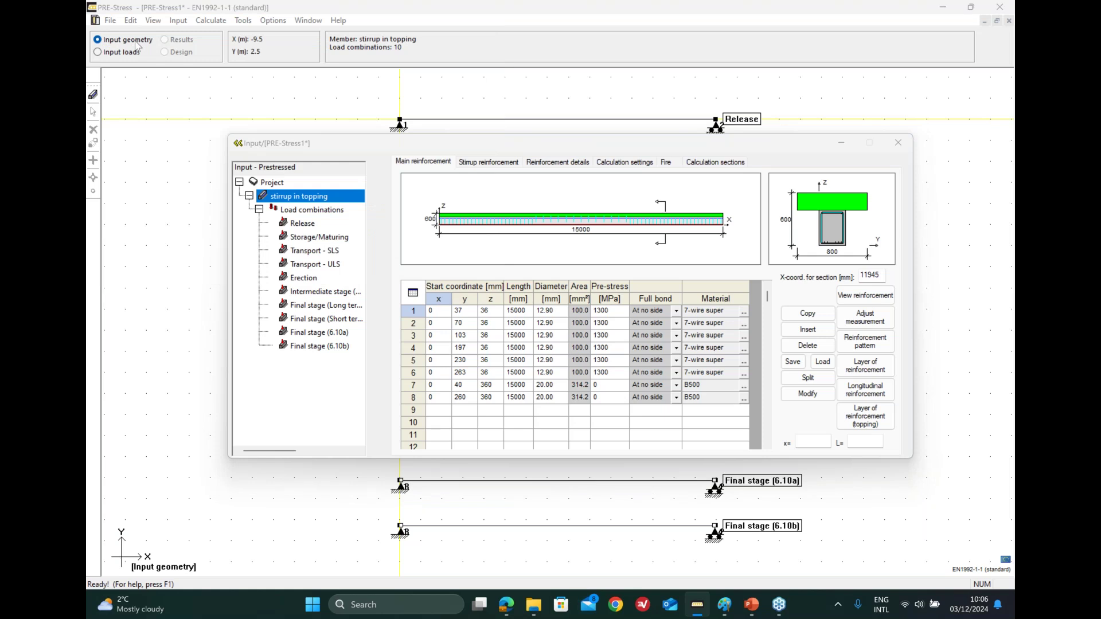
{"action": "scroll", "coordinate": [258, 187], "scroll_direction": "down", "scroll_amount": 5}
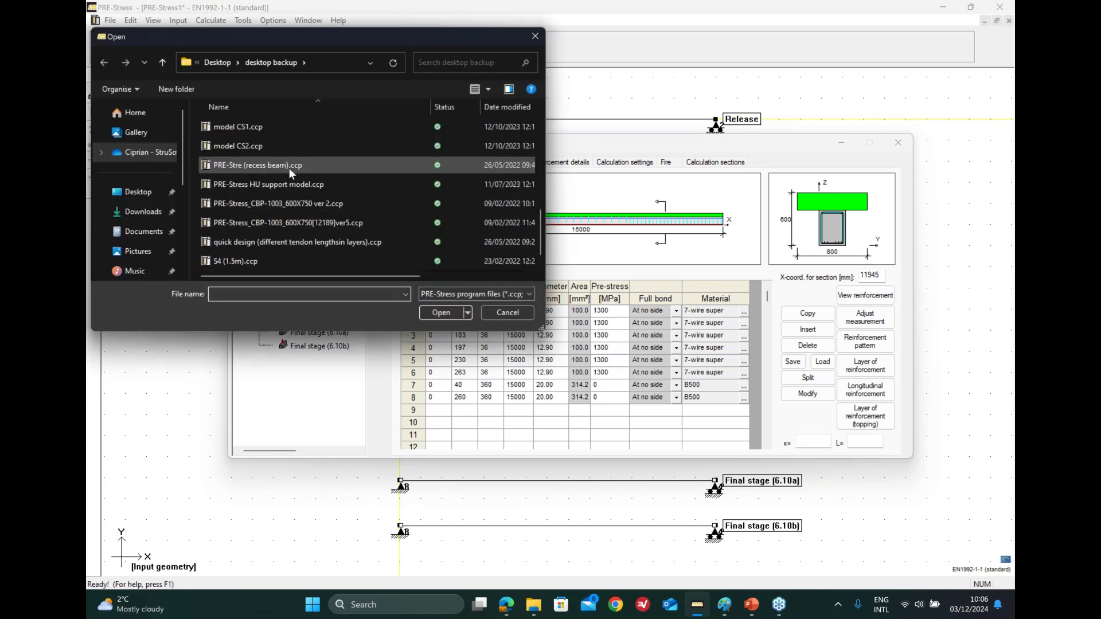
{"action": "scroll", "coordinate": [281, 165], "scroll_direction": "up", "scroll_amount": 1}
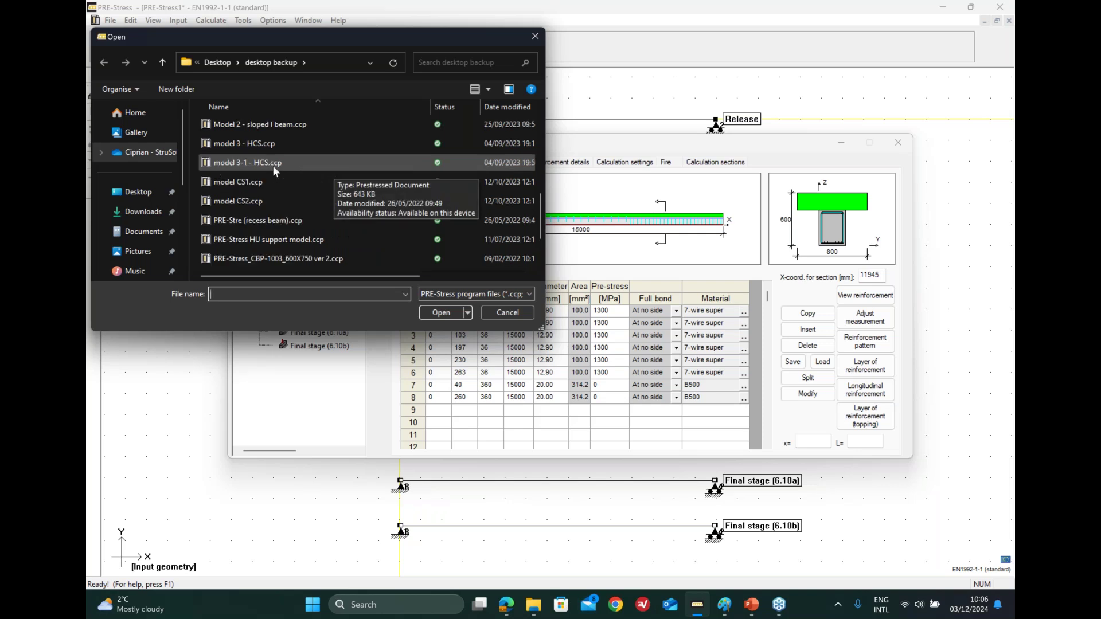
{"action": "scroll", "coordinate": [274, 165], "scroll_direction": "down", "scroll_amount": 1}
{"action": "left_click", "coordinate": [315, 165]}
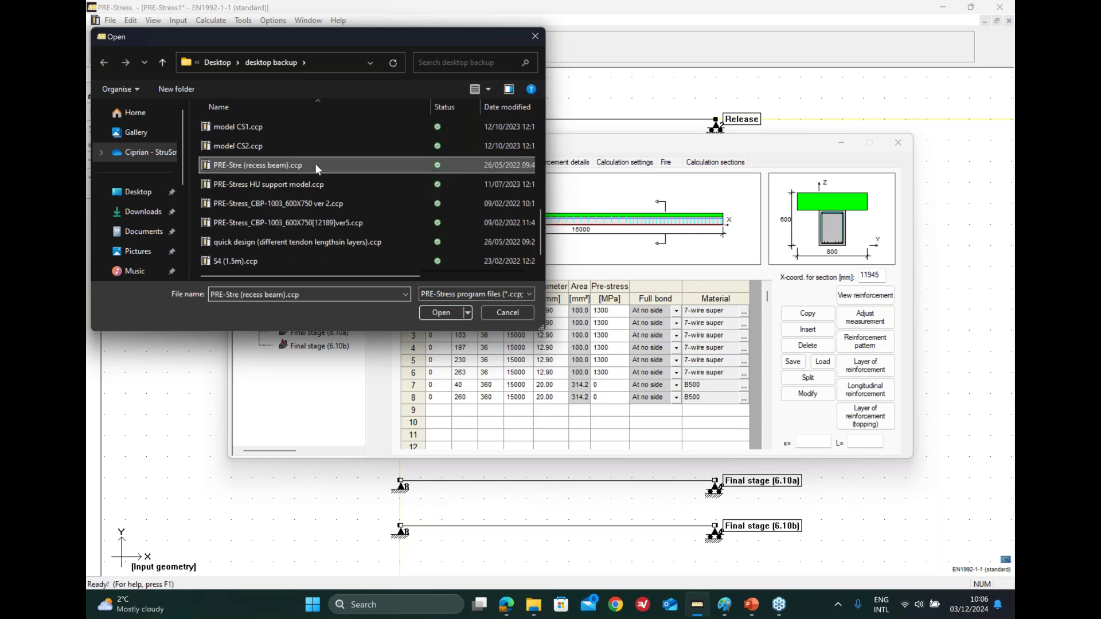
{"action": "double_click", "coordinate": [315, 165]}
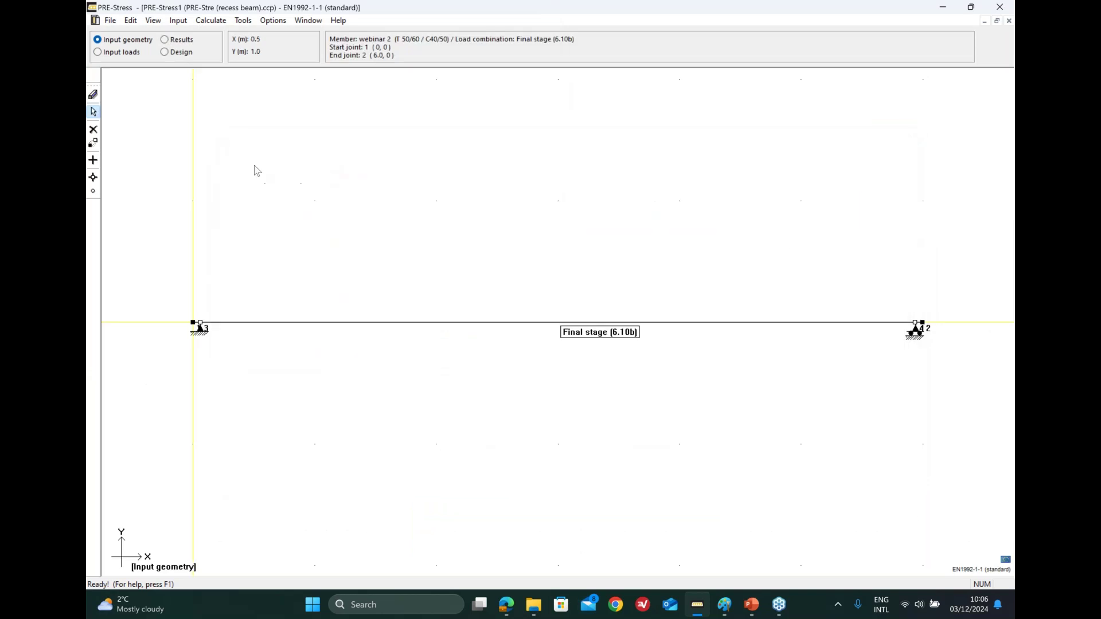
{"action": "left_click", "coordinate": [93, 94]}
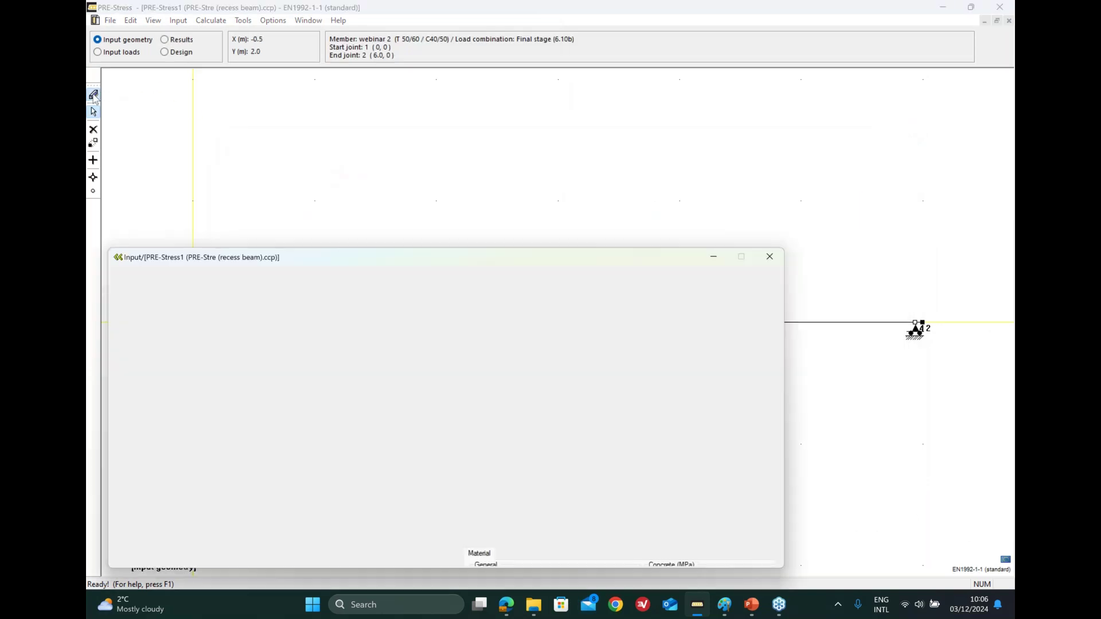
{"action": "left_click_drag", "start_coordinate": [373, 255], "coordinate": [500, 189]}
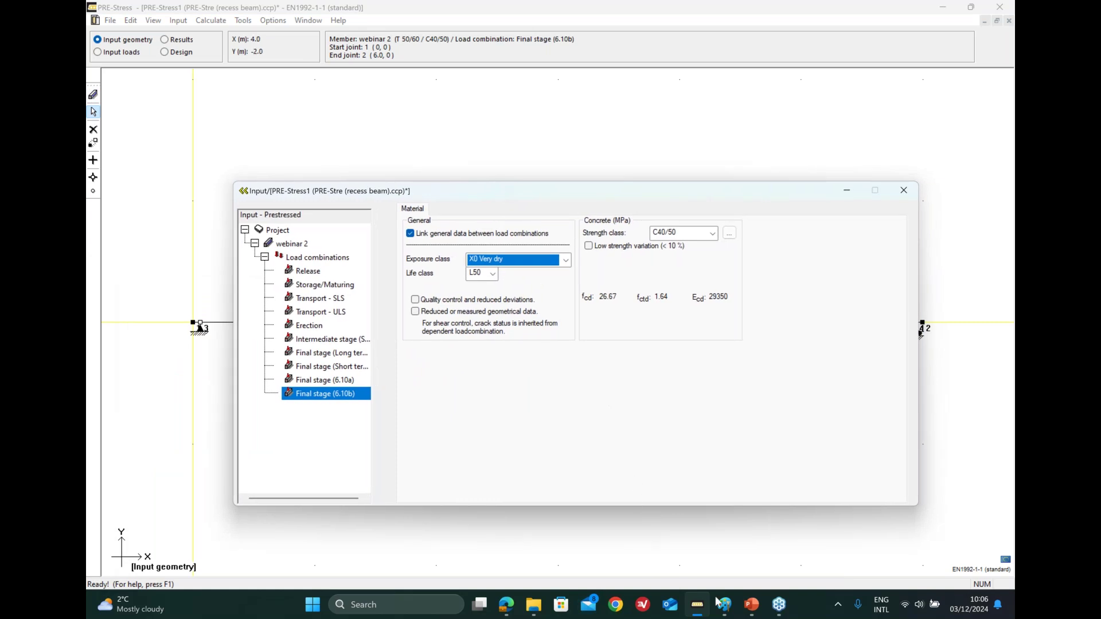
Switch to PowerPoint to check the Webinar contents slide and return to PRE-Stress
{"action": "left_click", "coordinate": [750, 608]}
{"action": "left_click", "coordinate": [183, 354]}
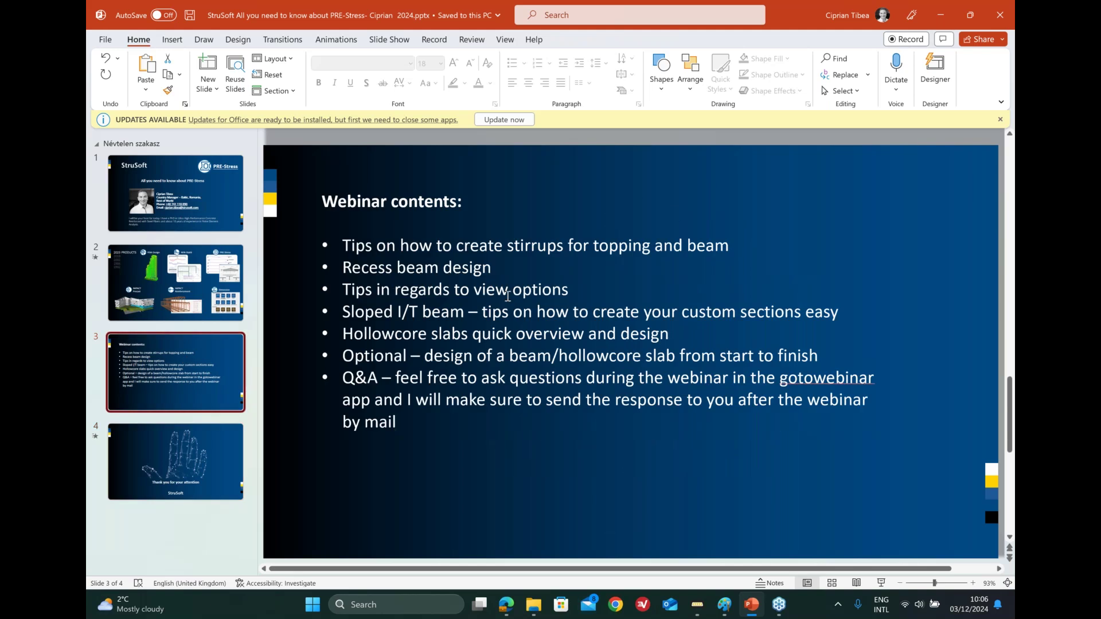
{"action": "key", "text": "alt+Tab"}
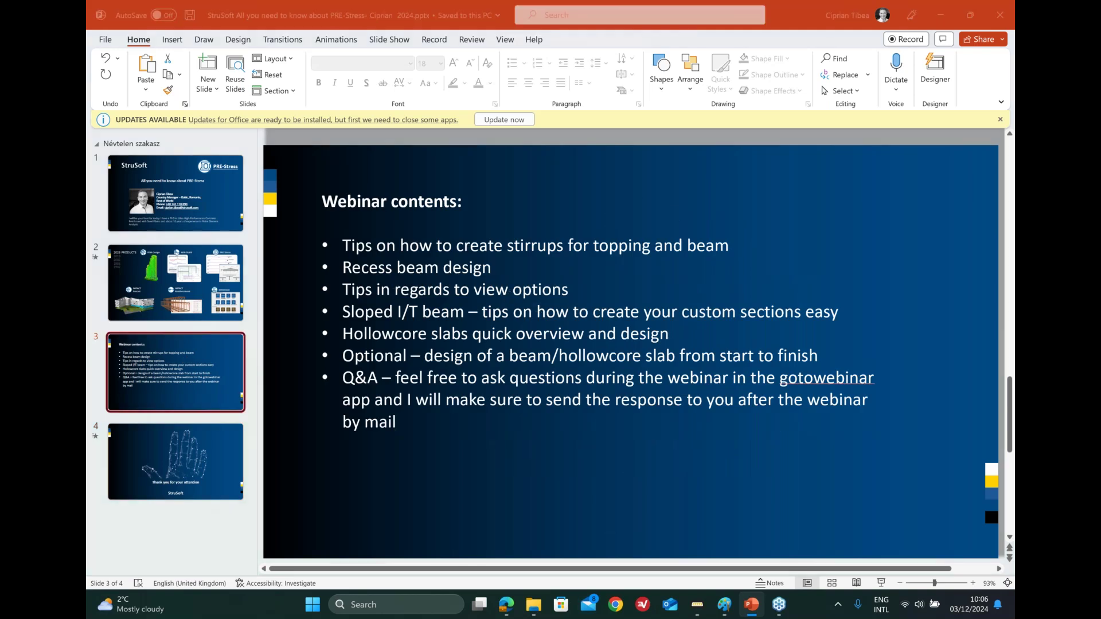
View the main reinforcement of member webinar 2 and collapse the input window to its project tree
{"action": "left_click", "coordinate": [291, 243]}
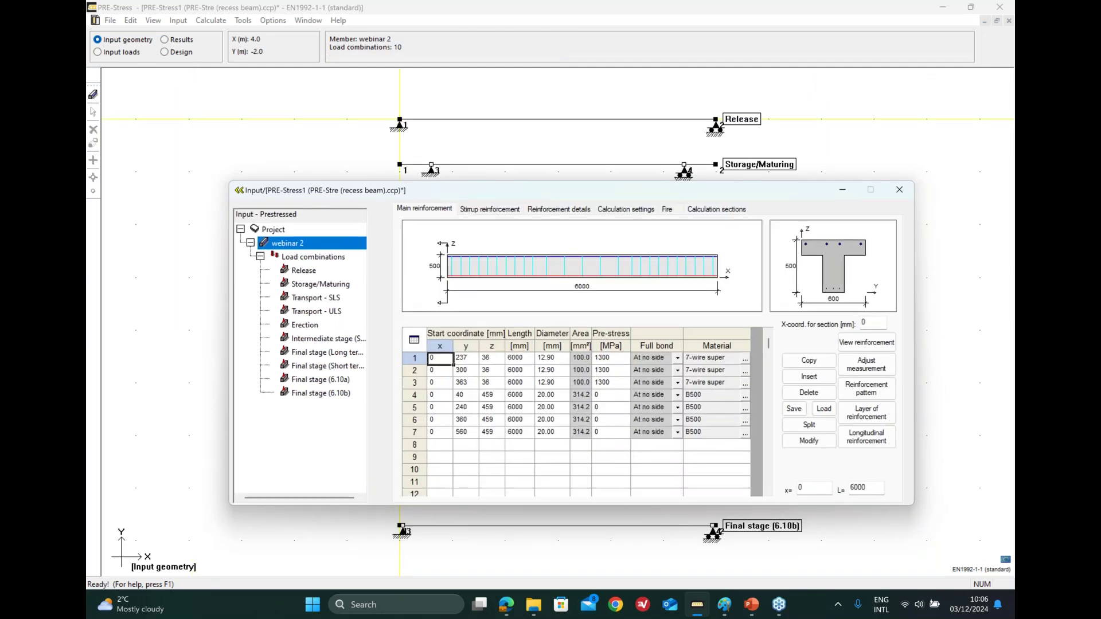
{"action": "left_click_drag", "start_coordinate": [557, 196], "coordinate": [524, 197]}
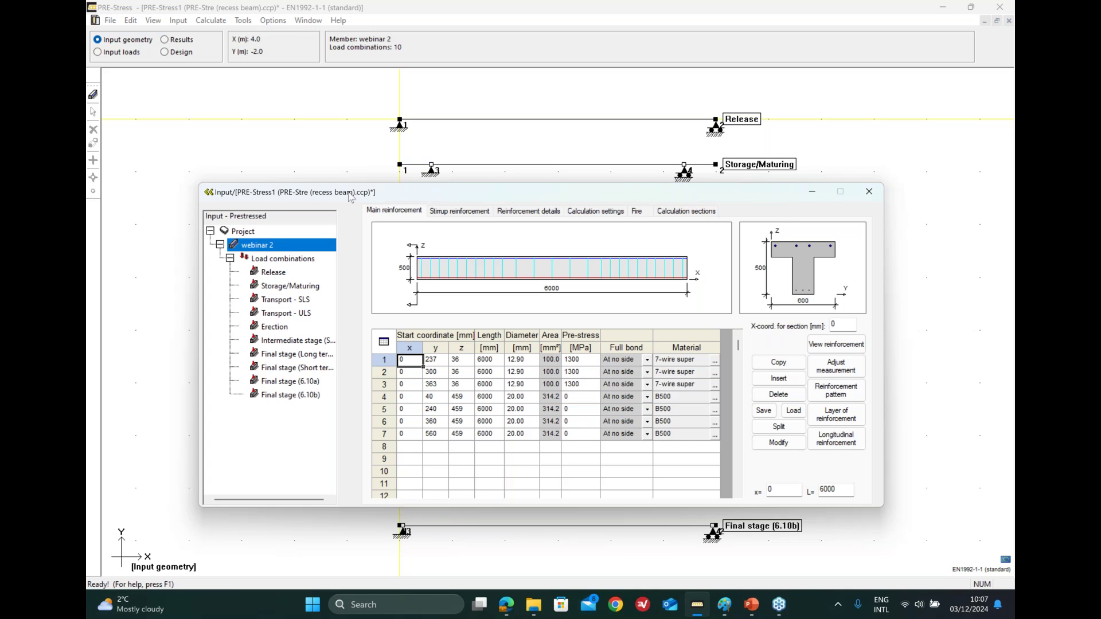
{"action": "left_click", "coordinate": [210, 193]}
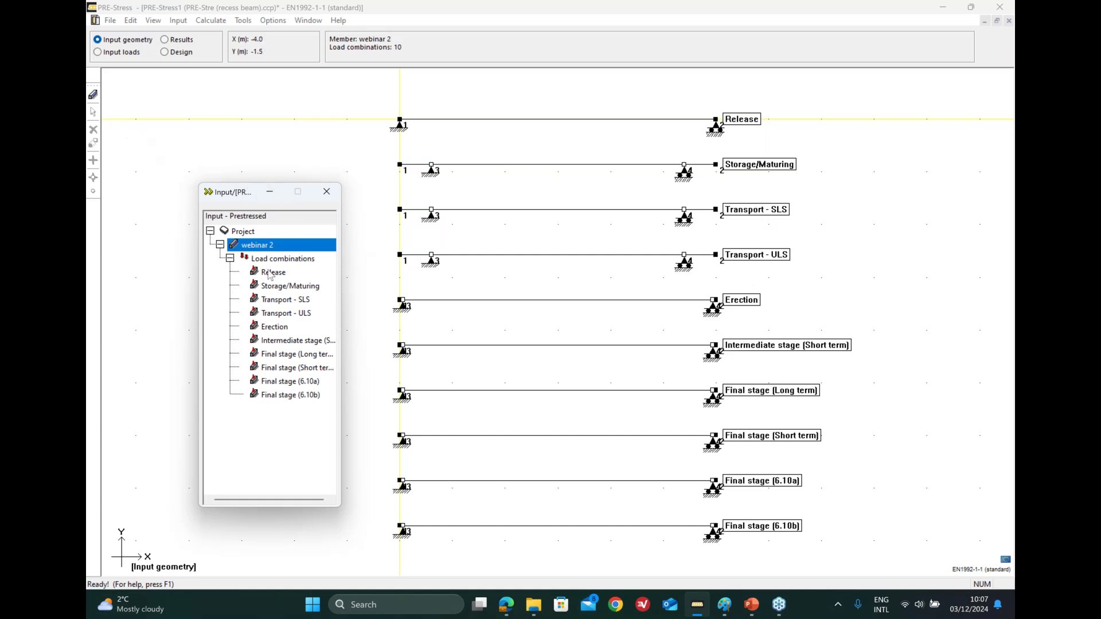
Check the support settings and distance of joint 3 in the Transport - ULS load combination
{"action": "left_click", "coordinate": [279, 314]}
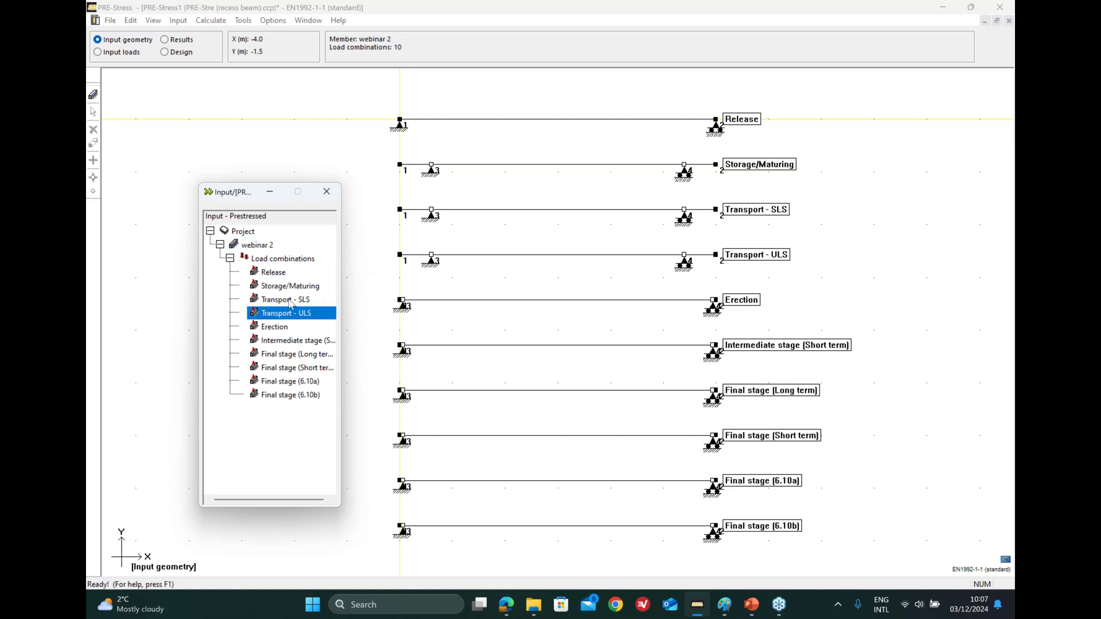
{"action": "scroll", "coordinate": [659, 282], "scroll_direction": "down", "scroll_amount": 2}
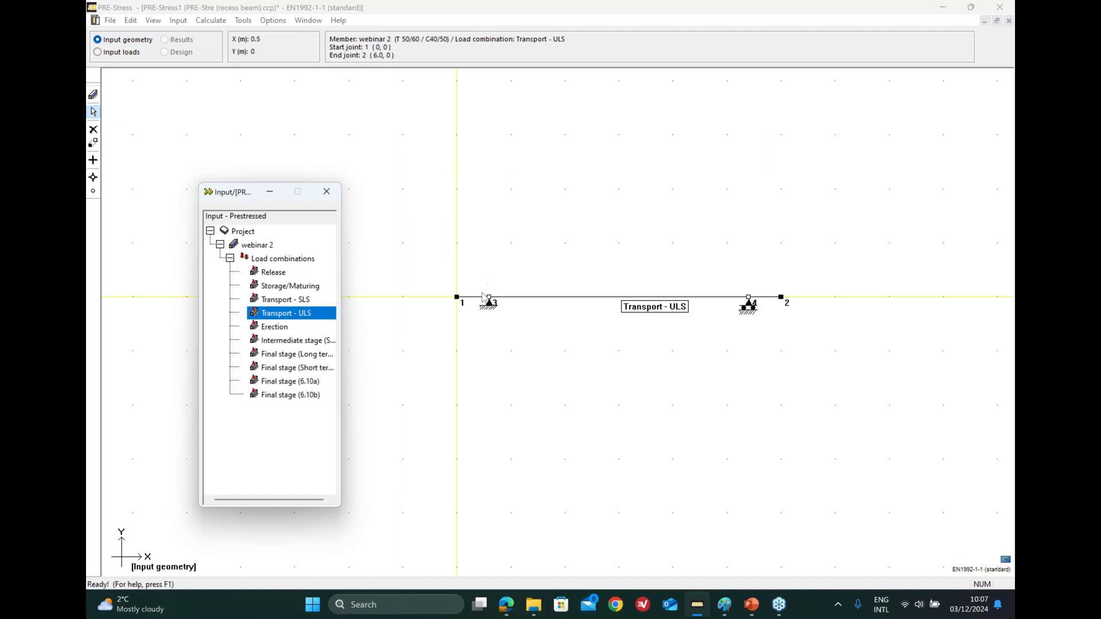
{"action": "scroll", "coordinate": [484, 301], "scroll_direction": "up", "scroll_amount": 3}
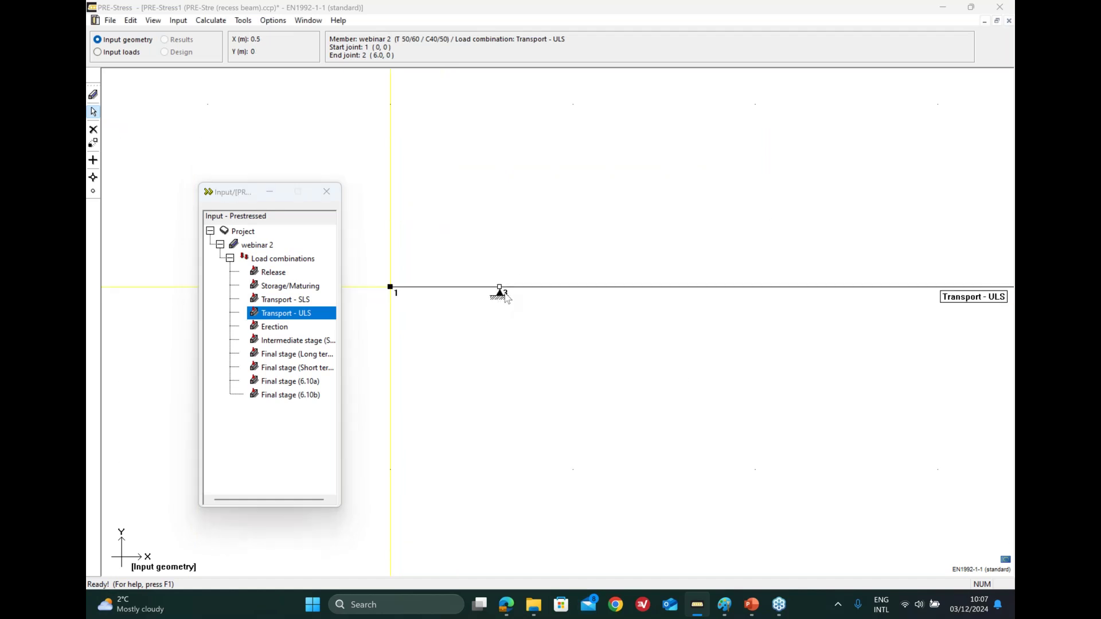
{"action": "double_click", "coordinate": [505, 293]}
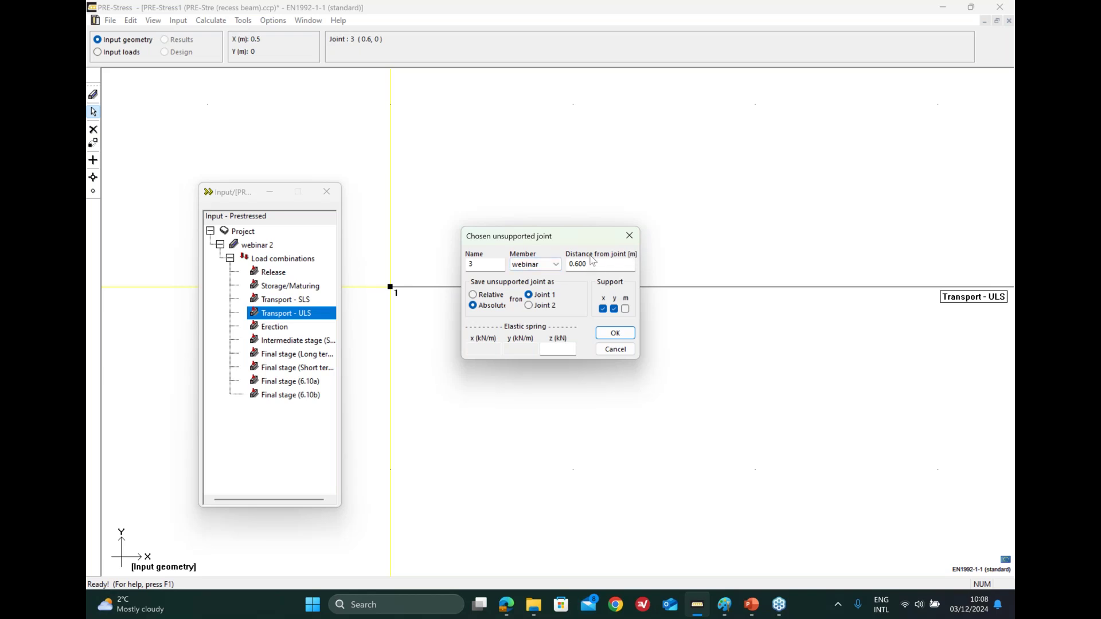
{"action": "left_click", "coordinate": [629, 237]}
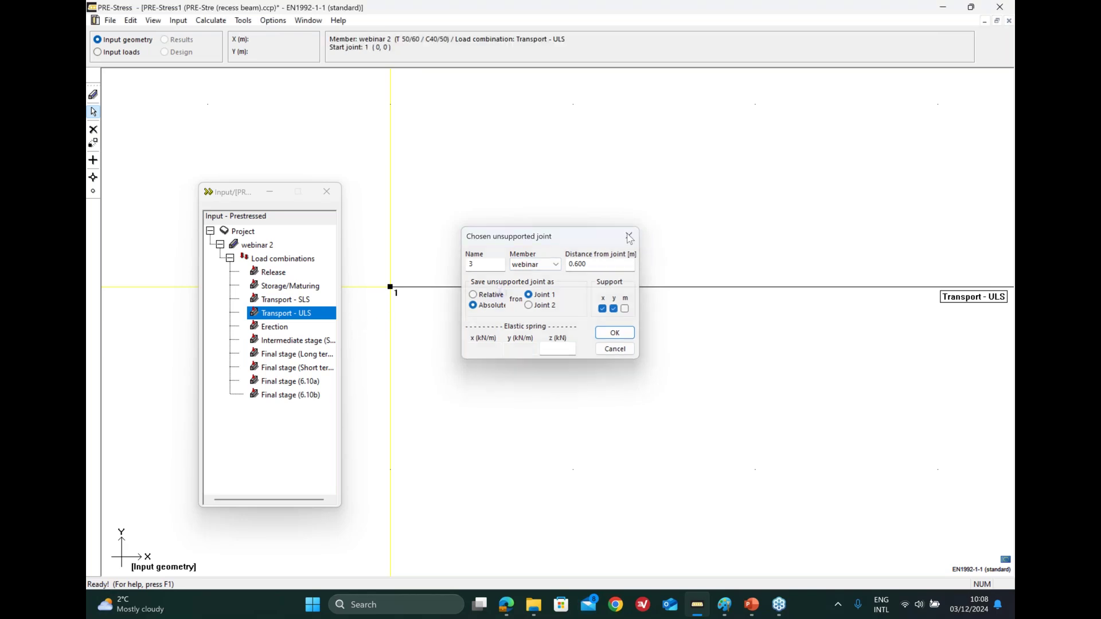
Check the support settings and distance of joint 3 in the Final stage (6.10a) load combination
{"action": "left_click", "coordinate": [279, 382]}
{"action": "scroll", "coordinate": [523, 311], "scroll_direction": "up", "scroll_amount": 5}
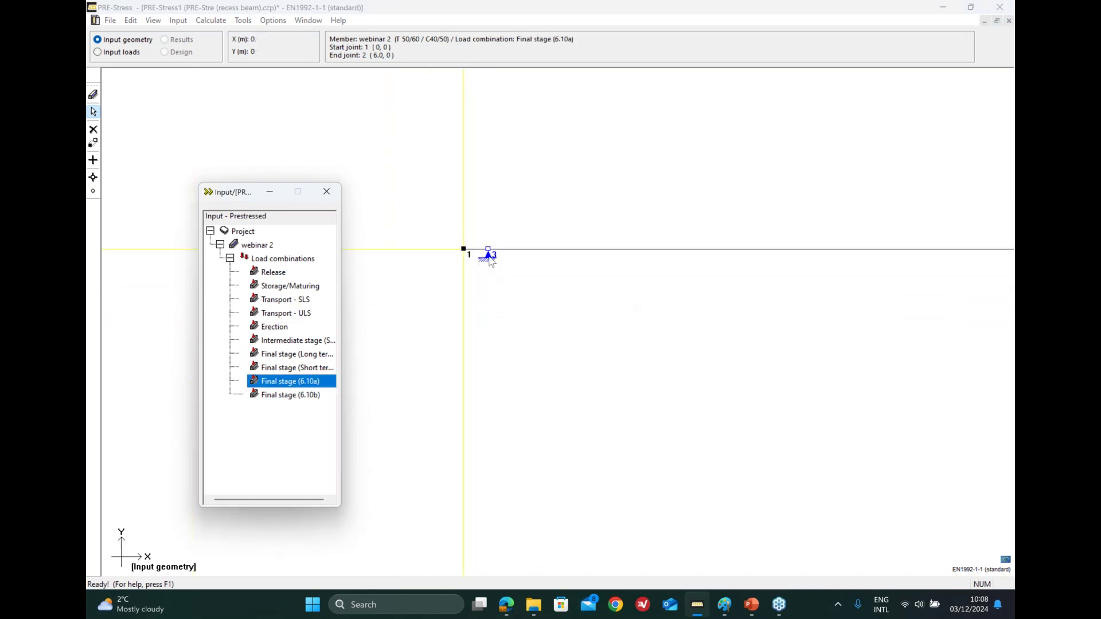
{"action": "double_click", "coordinate": [489, 256]}
{"action": "left_click", "coordinate": [592, 268]}
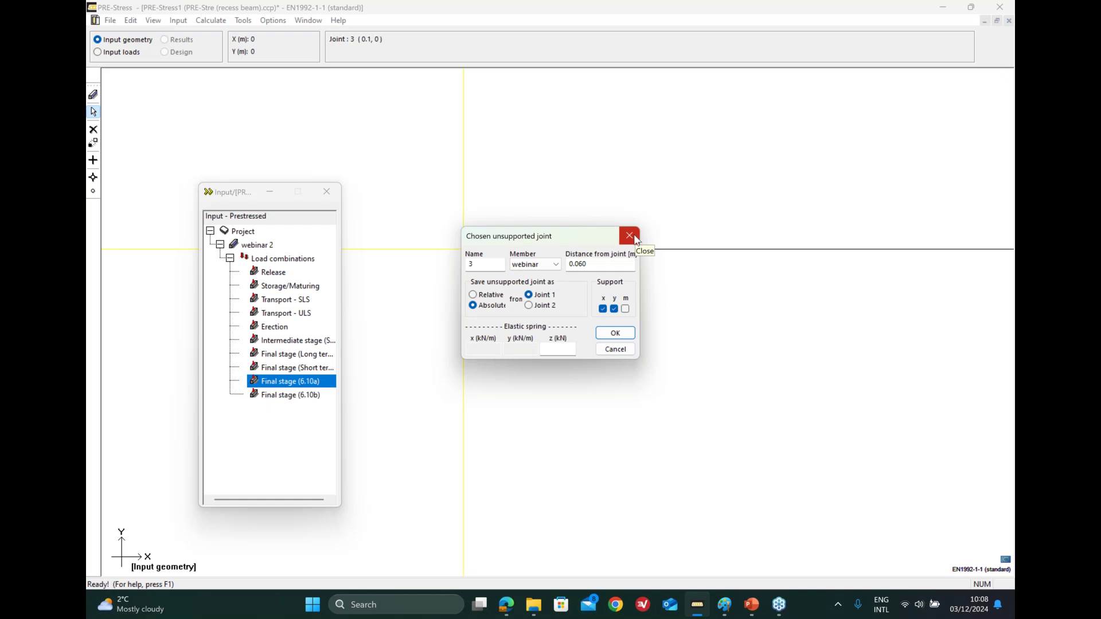
{"action": "left_click", "coordinate": [616, 351]}
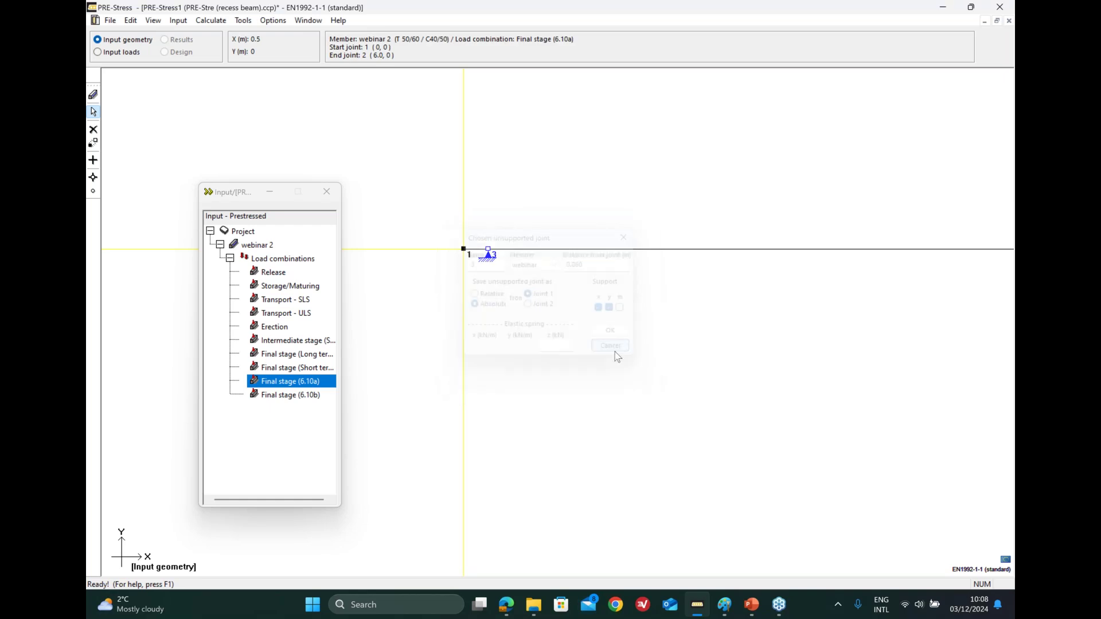
{"action": "scroll", "coordinate": [481, 218], "scroll_direction": "down", "scroll_amount": 2}
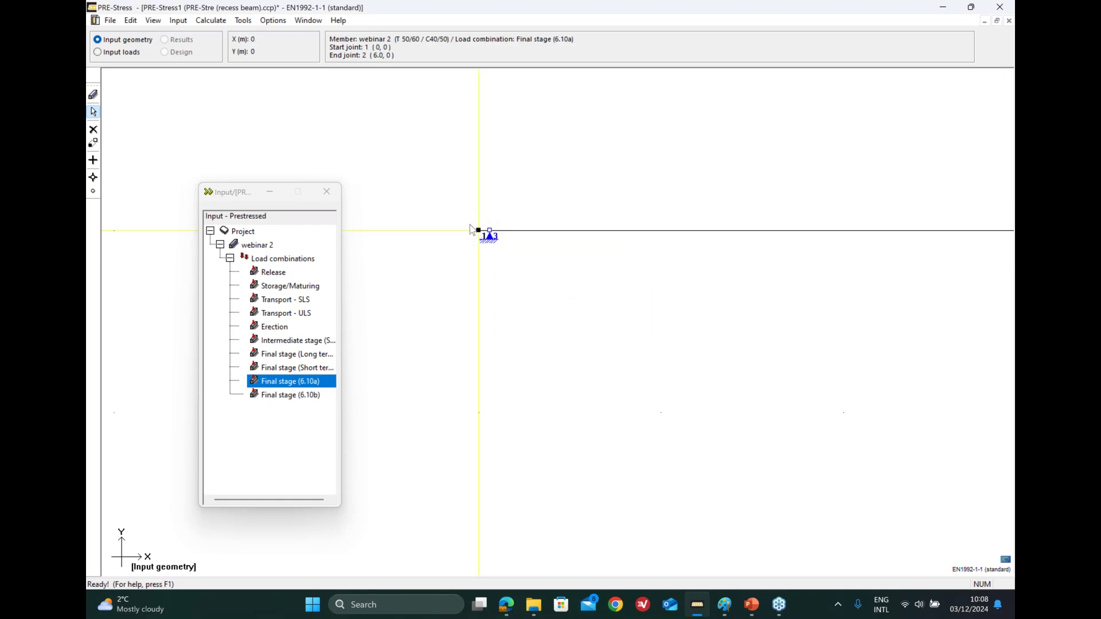
{"action": "scroll", "coordinate": [459, 233], "scroll_direction": "down", "scroll_amount": 2}
{"action": "scroll", "coordinate": [459, 233], "scroll_direction": "up", "scroll_amount": 1}
{"action": "scroll", "coordinate": [517, 244], "scroll_direction": "down", "scroll_amount": 1}
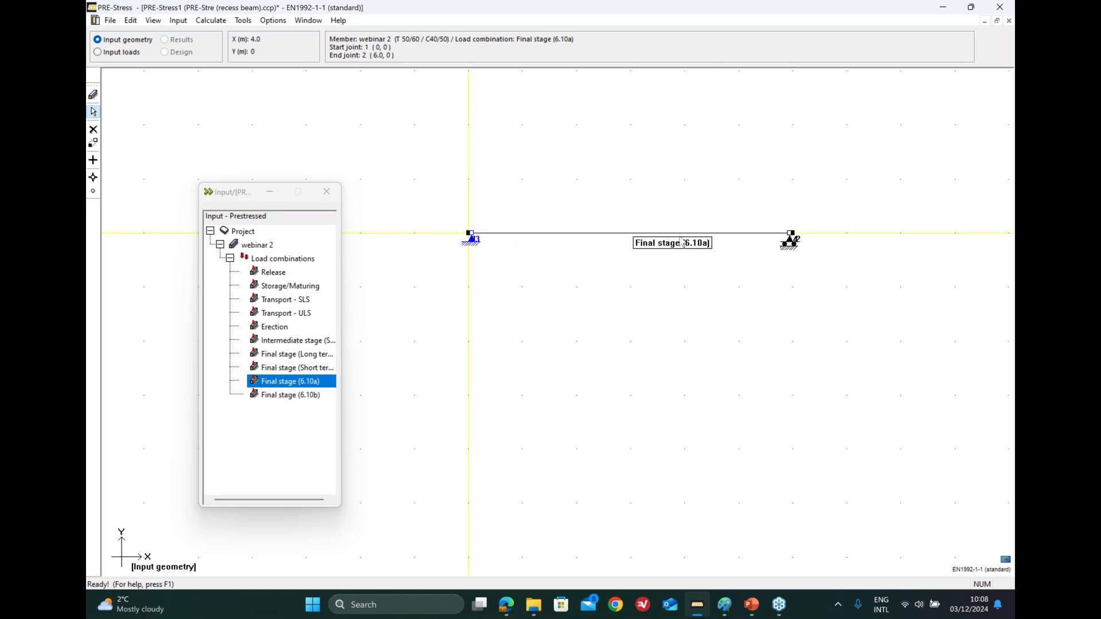
{"action": "scroll", "coordinate": [682, 241], "scroll_direction": "up", "scroll_amount": 1}
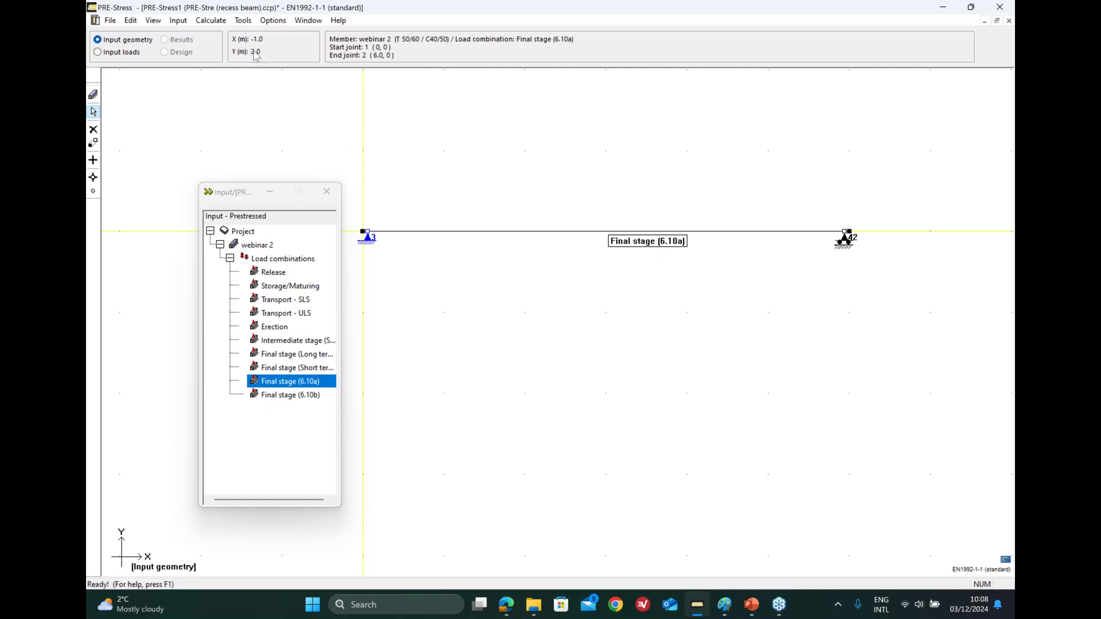
Run the analysis for all prestressed elements with cracked section analysis enabled
{"action": "left_click", "coordinate": [211, 20]}
{"action": "left_click", "coordinate": [221, 34]}
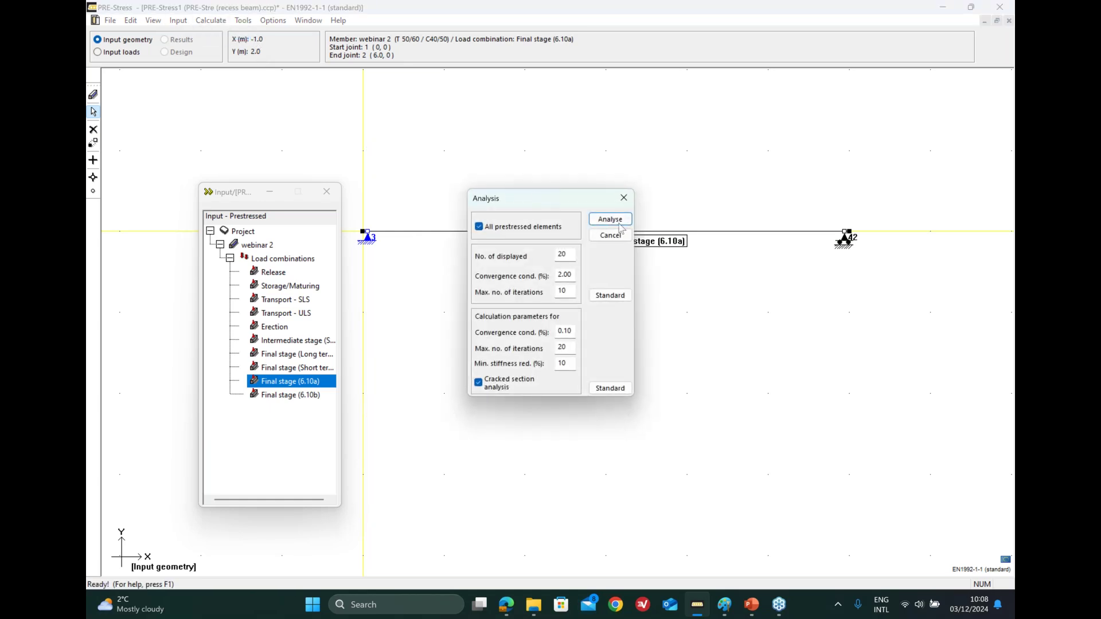
{"action": "left_click", "coordinate": [610, 220]}
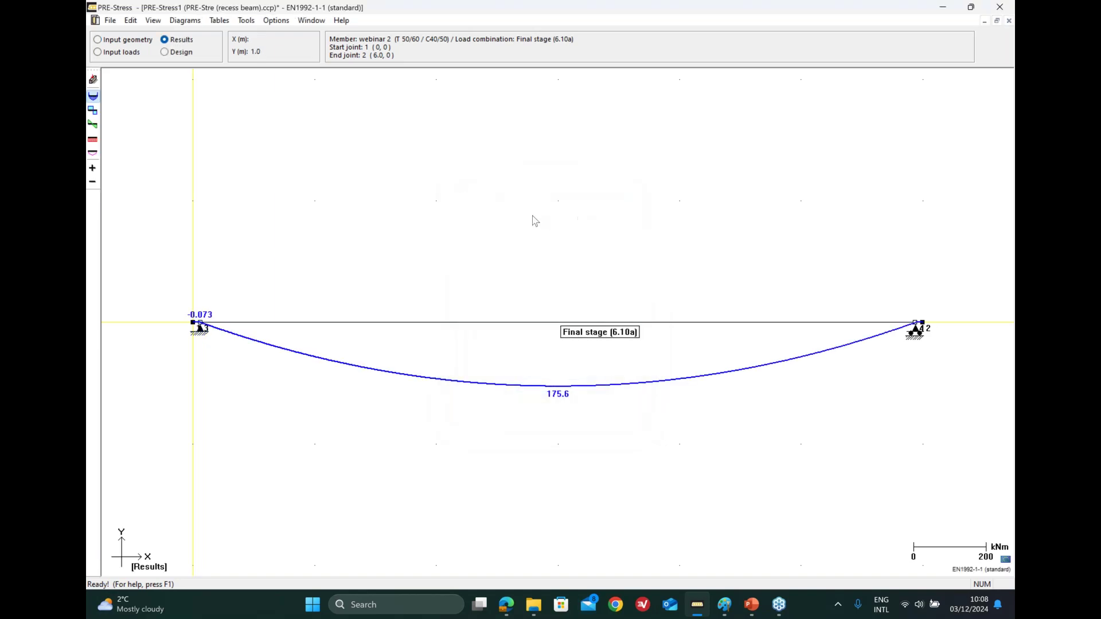
Run the code control for member webinar 2 in design mode and close the finished calculation report
{"action": "left_click", "coordinate": [165, 52]}
{"action": "left_click", "coordinate": [210, 20]}
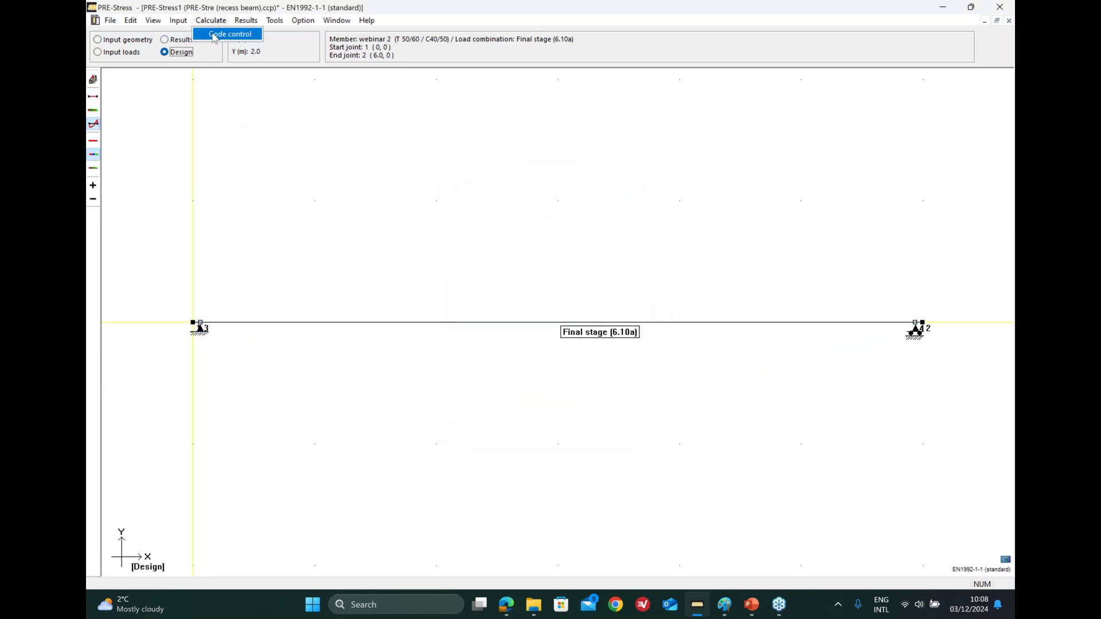
{"action": "left_click", "coordinate": [229, 35]}
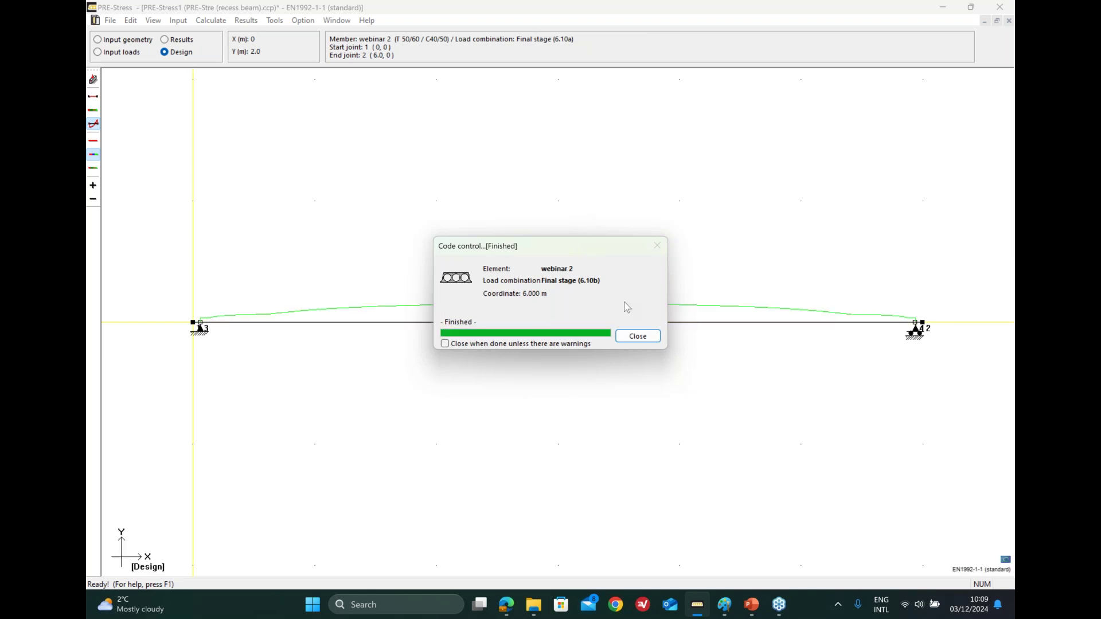
{"action": "left_click", "coordinate": [637, 336]}
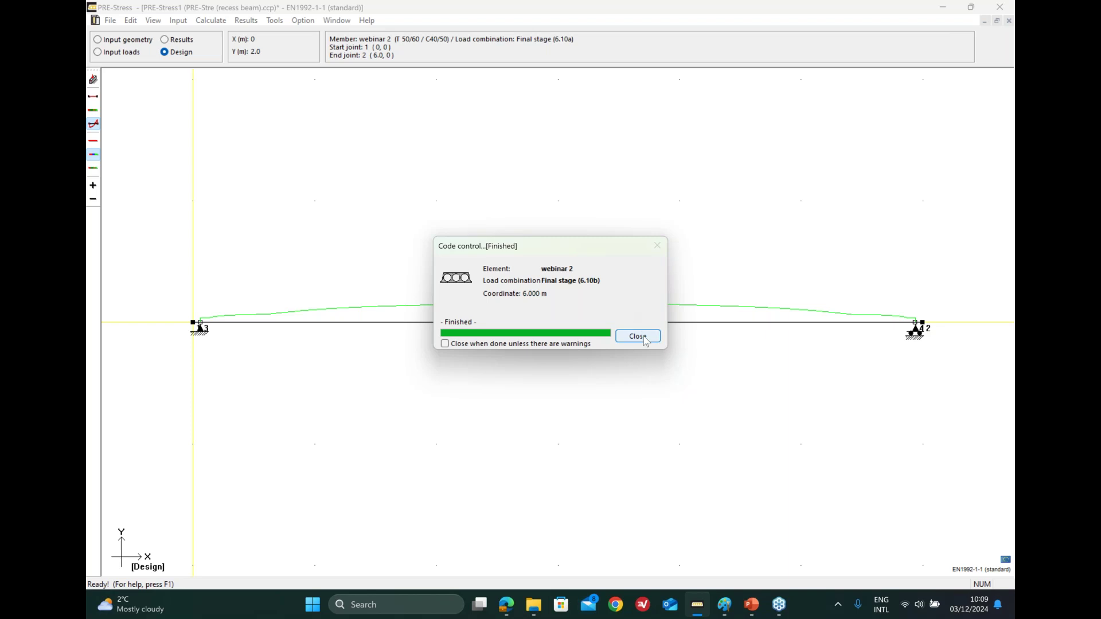
Open the recess beam design and review the left end results for the Final stage (6.10a) load combination
{"action": "left_click", "coordinate": [275, 22]}
{"action": "left_click", "coordinate": [298, 77]}
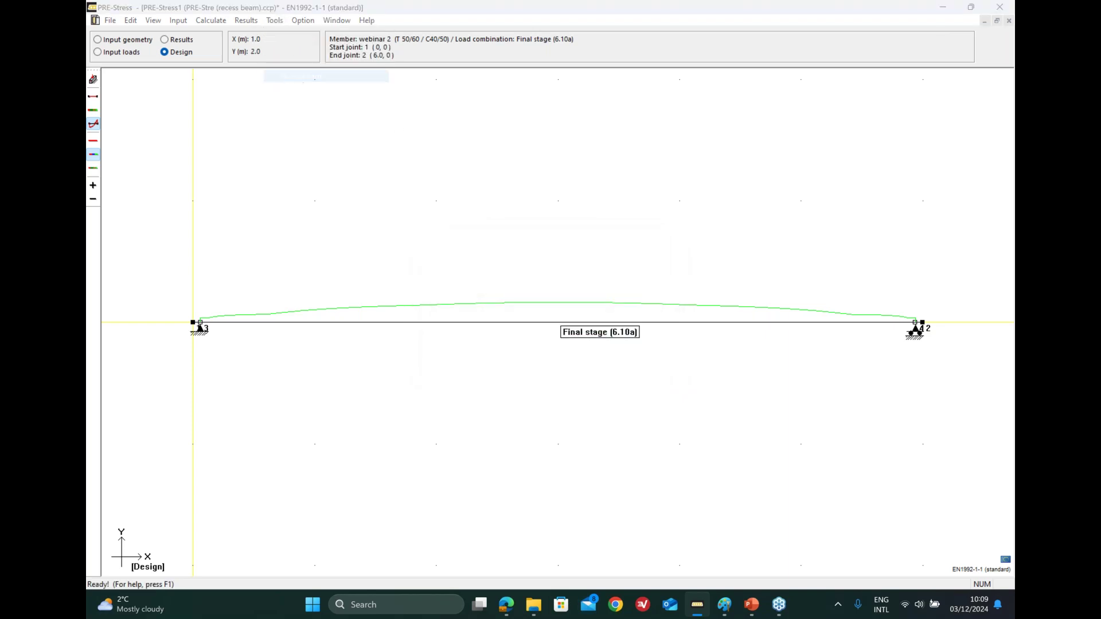
{"action": "left_click", "coordinate": [628, 345]}
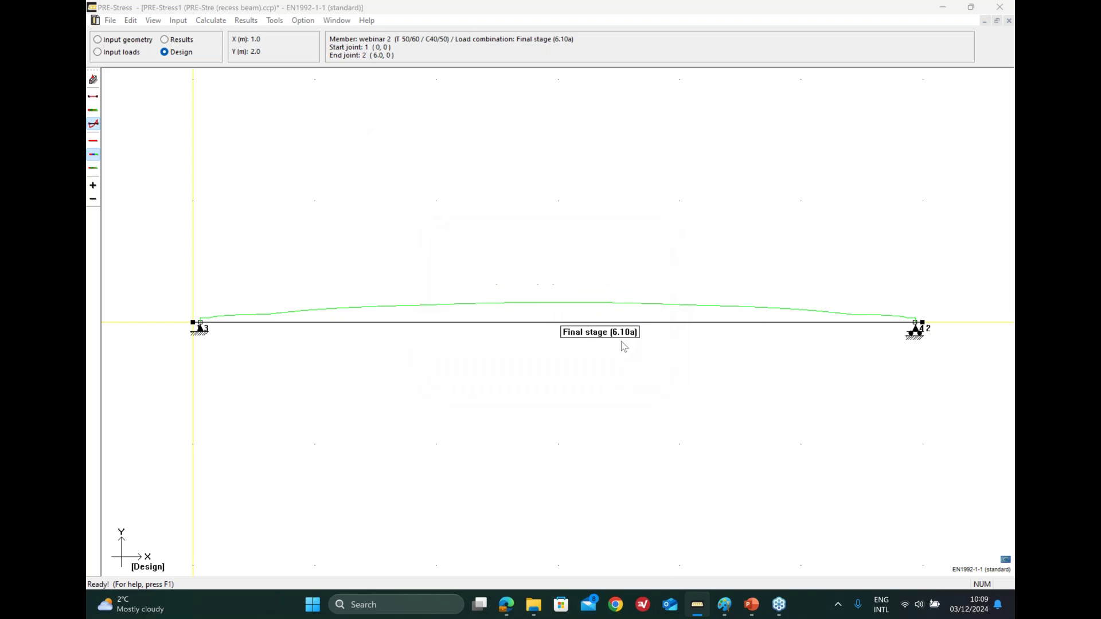
{"action": "mouse_move", "coordinate": [556, 80]}
{"action": "left_mouse_down"}
{"action": "mouse_move", "coordinate": [511, 92]}
{"action": "mouse_move", "coordinate": [544, 99]}
{"action": "left_mouse_up"}
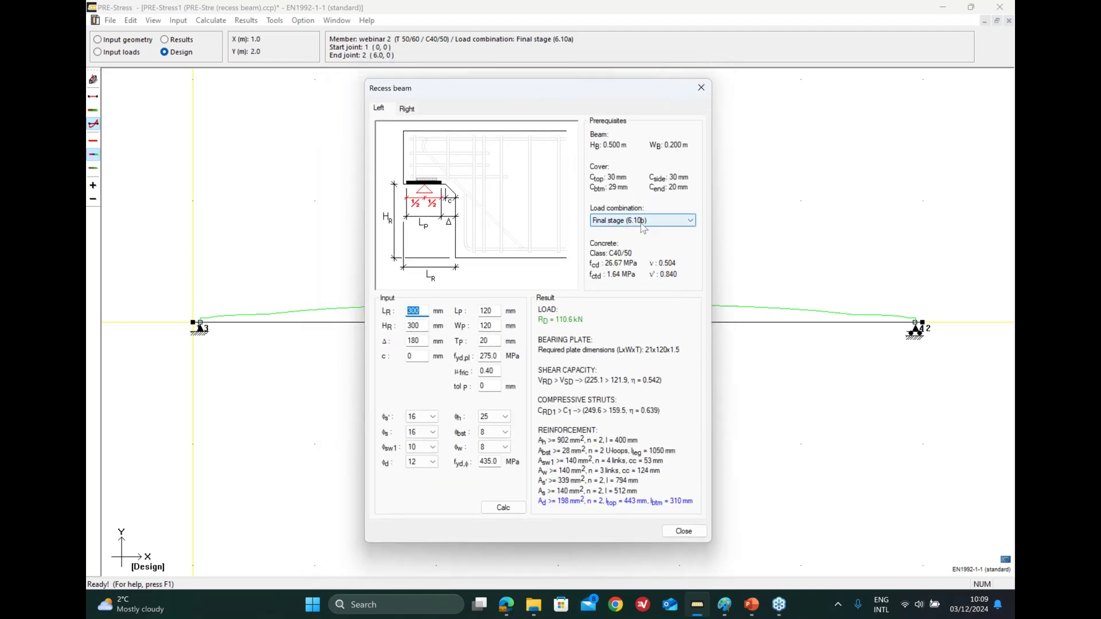
{"action": "left_click", "coordinate": [643, 222]}
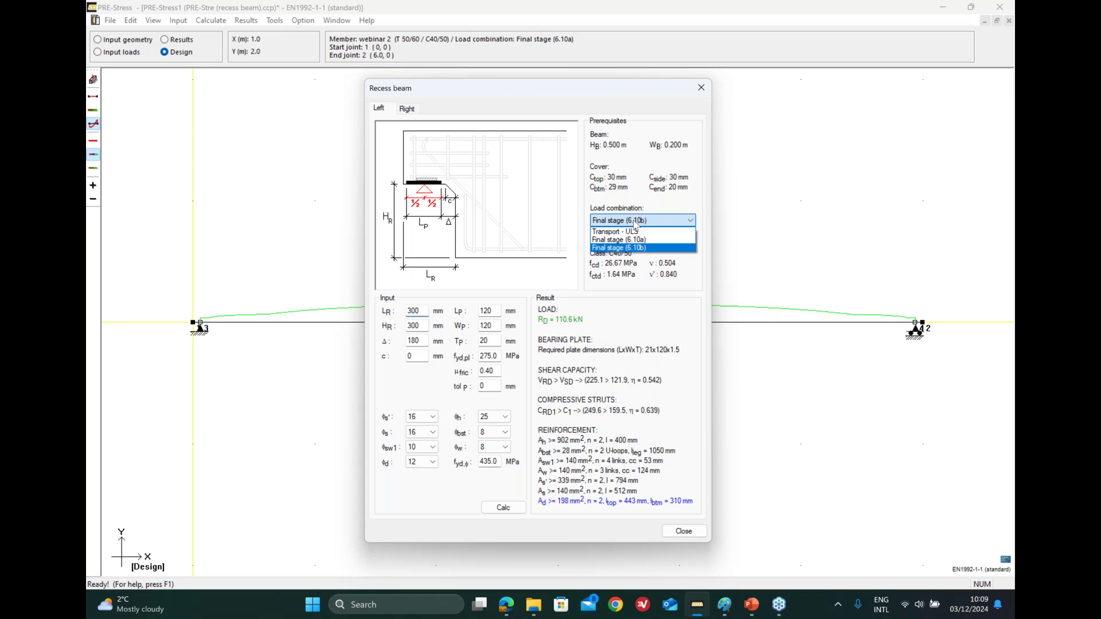
{"action": "left_click", "coordinate": [643, 240]}
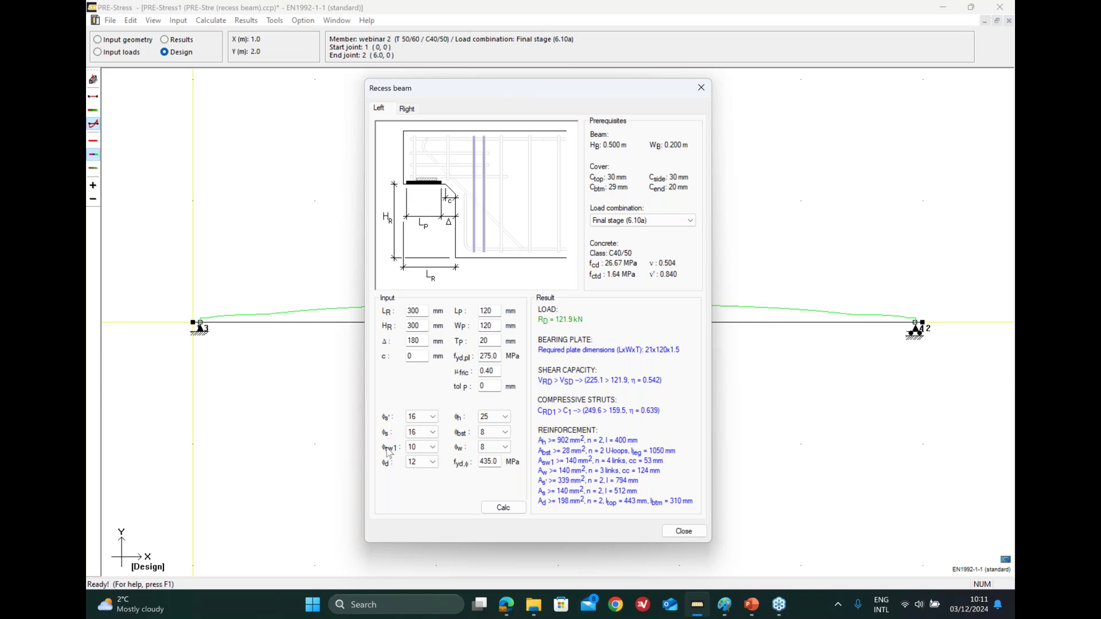
{"action": "left_click", "coordinate": [419, 463]}
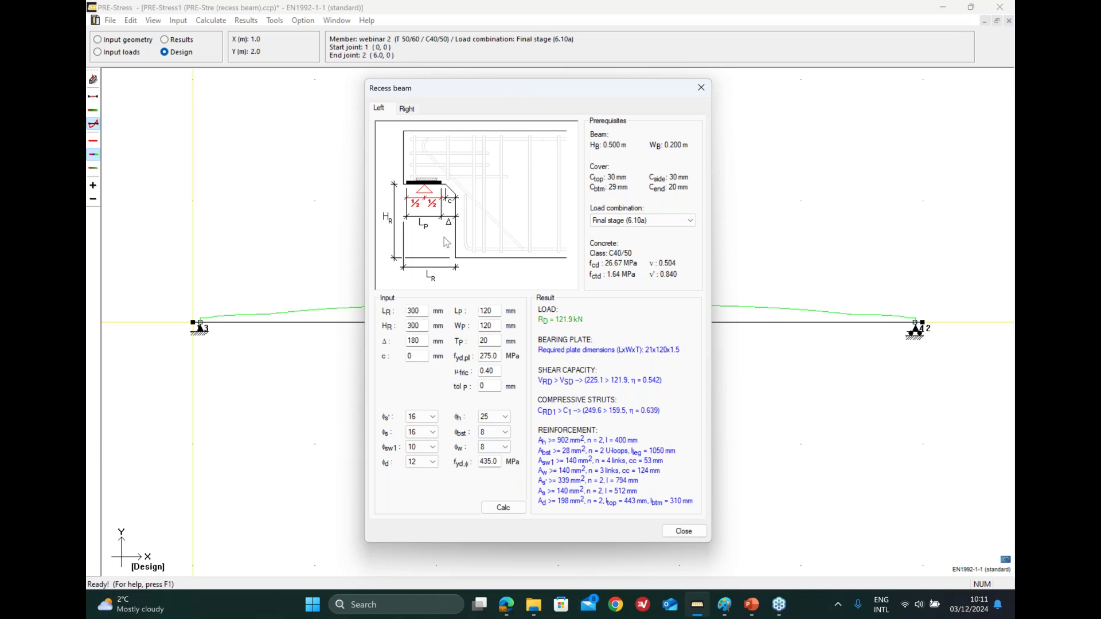
Try the Transport - ULS load combination for the left recess and dismiss the input warning
{"action": "left_click", "coordinate": [690, 221]}
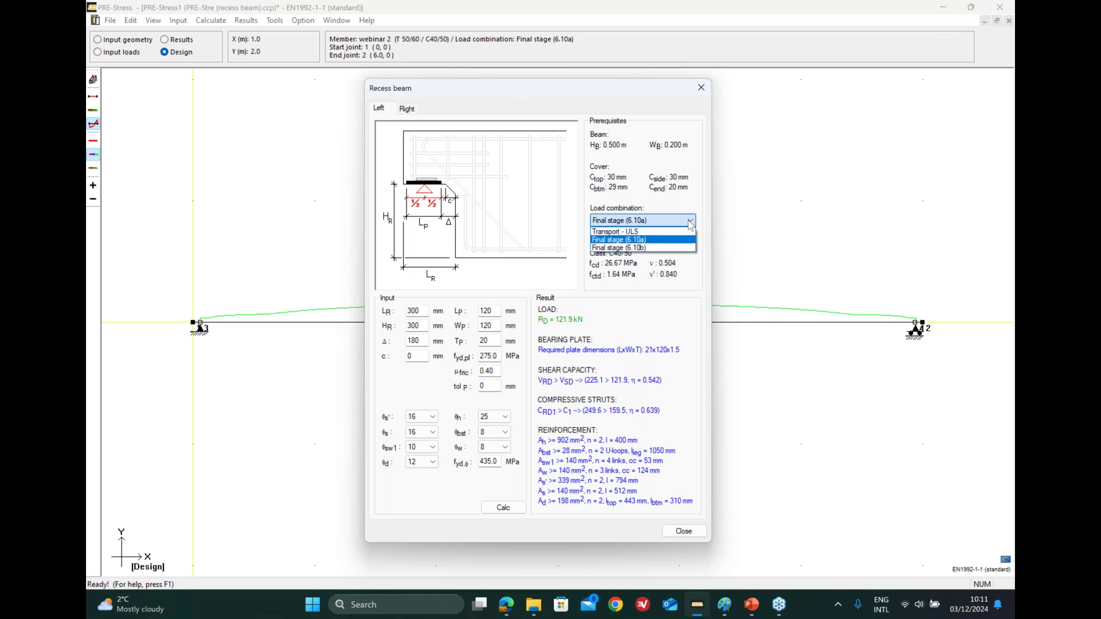
{"action": "left_click", "coordinate": [657, 232]}
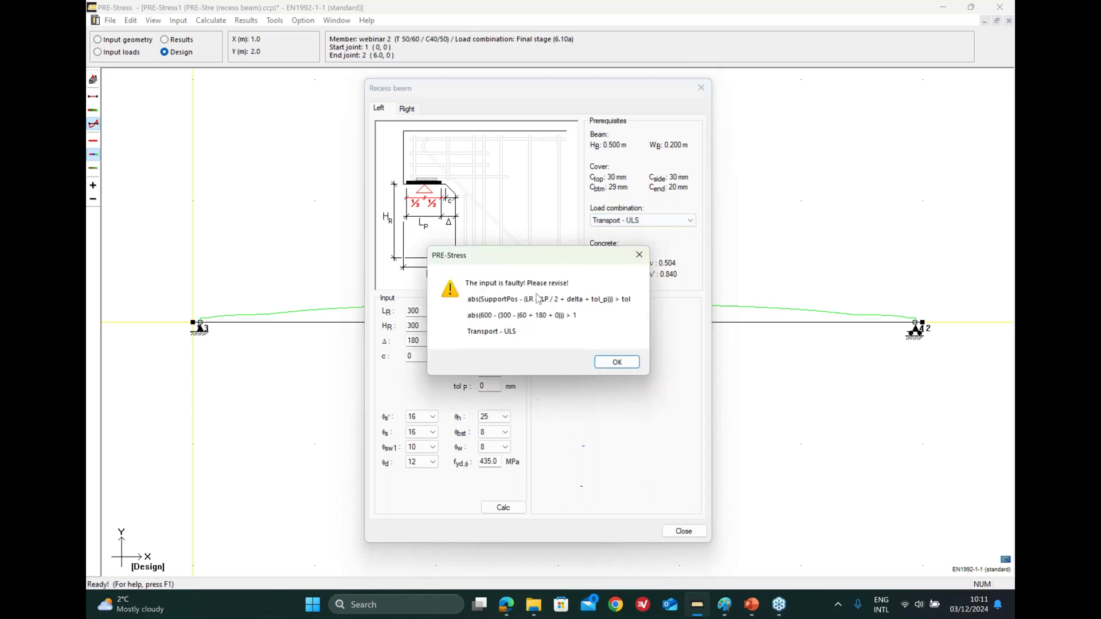
{"action": "left_click", "coordinate": [616, 364]}
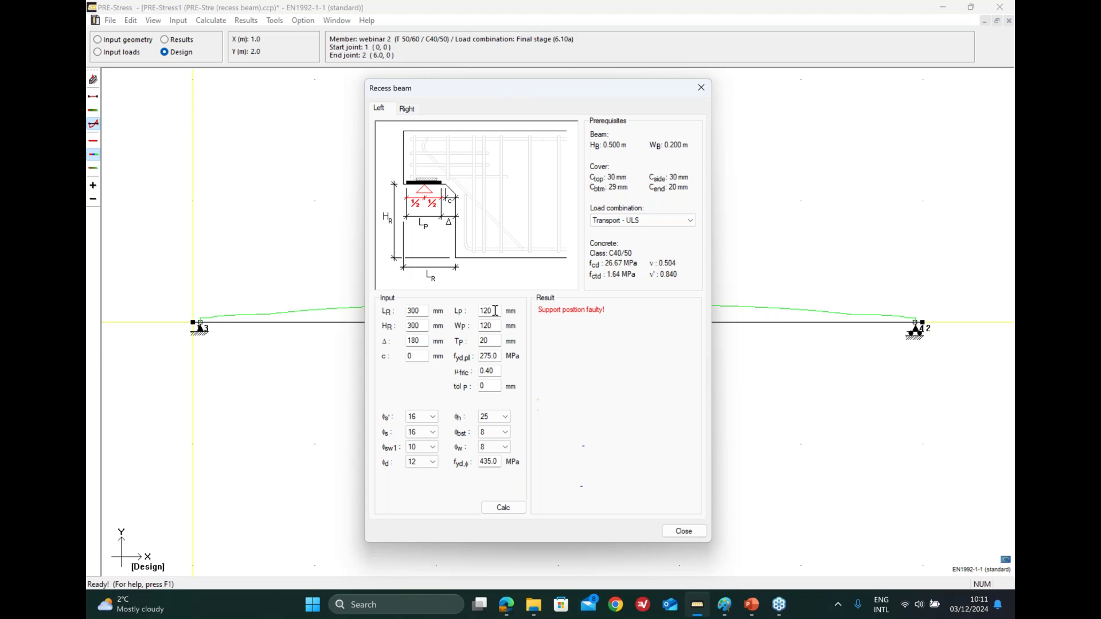
Set the left recess length LR to 1400 mm and the bearing plate length Lp to 1200 mm, and recalculate
{"action": "double_click", "coordinate": [420, 310]}
{"action": "type", "text": "1"}
{"action": "key", "text": "BackSpace"}
{"action": "type", "text": "800"}
{"action": "double_click", "coordinate": [496, 309]}
{"action": "left_click", "coordinate": [495, 311]}
{"action": "type", "text": "0"}
{"action": "double_click", "coordinate": [422, 312]}
{"action": "type", "text": "1200"}
{"action": "left_click", "coordinate": [415, 310]}
{"action": "key", "text": "BackSpace"}
{"action": "type", "text": "4"}
{"action": "left_click", "coordinate": [505, 508]}
Set the recess distance Δ to 200 mm, recalculate the recess beam and dismiss the input warning
{"action": "double_click", "coordinate": [420, 339]}
{"action": "type", "text": "200"}
{"action": "left_click", "coordinate": [503, 508]}
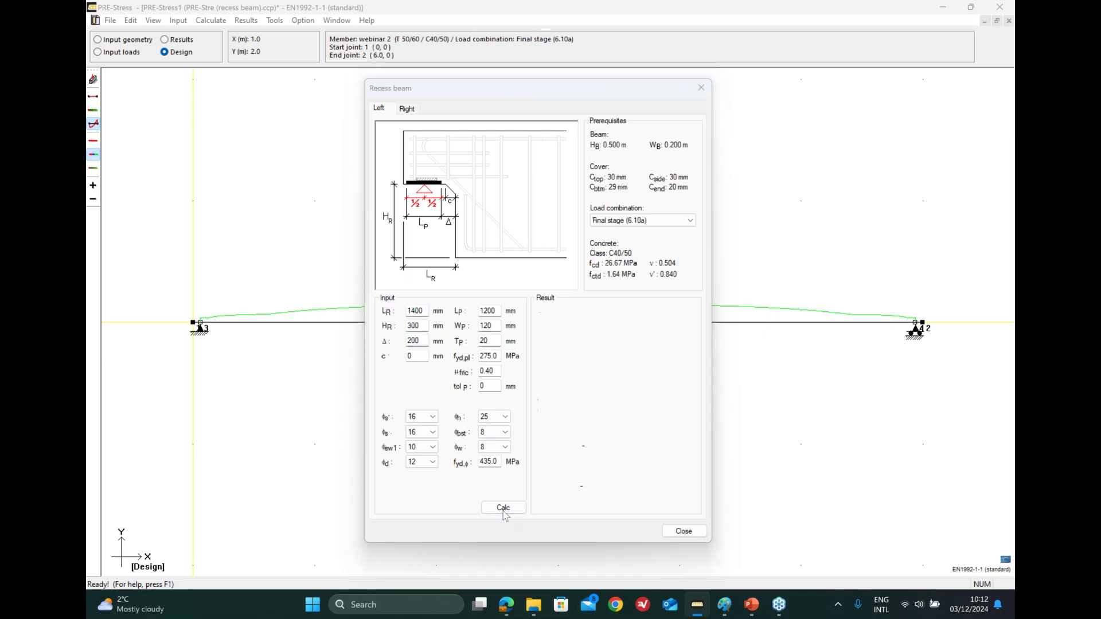
{"action": "left_click", "coordinate": [609, 365]}
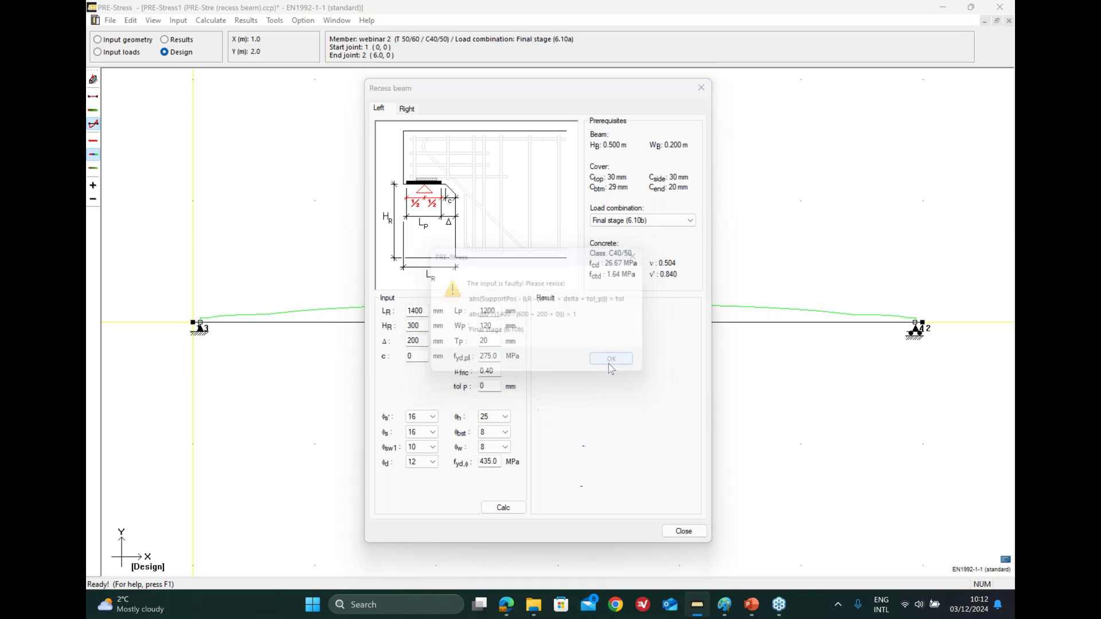
Review the left recess results for the Transport - ULS load combination and close the recess beam design
{"action": "left_click", "coordinate": [653, 223]}
{"action": "left_click", "coordinate": [634, 238]}
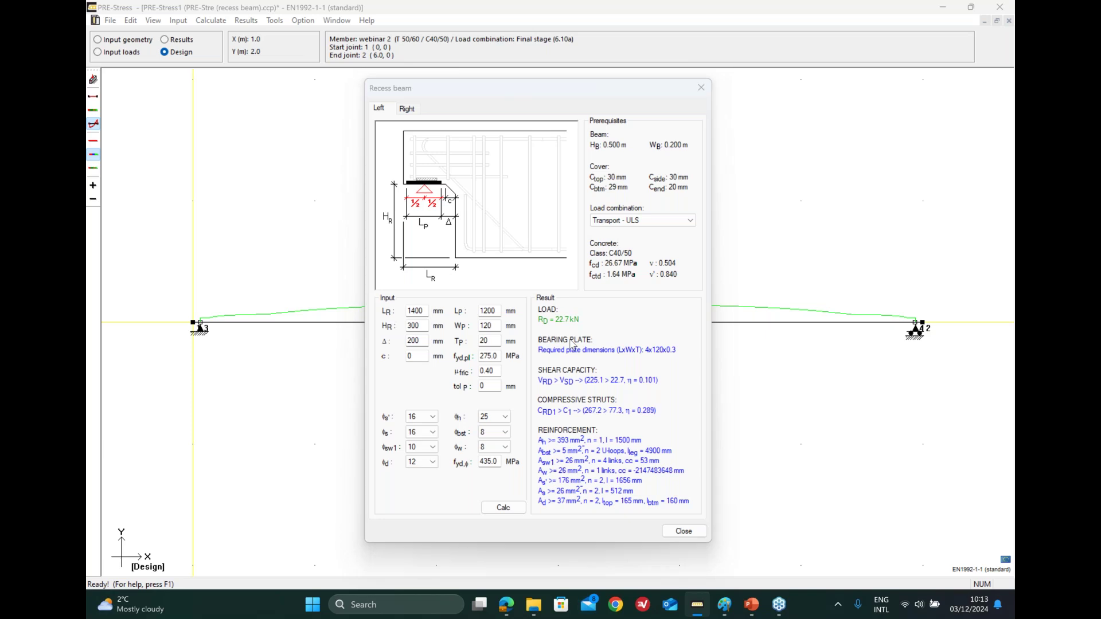
{"action": "key", "text": "alt+Tab"}
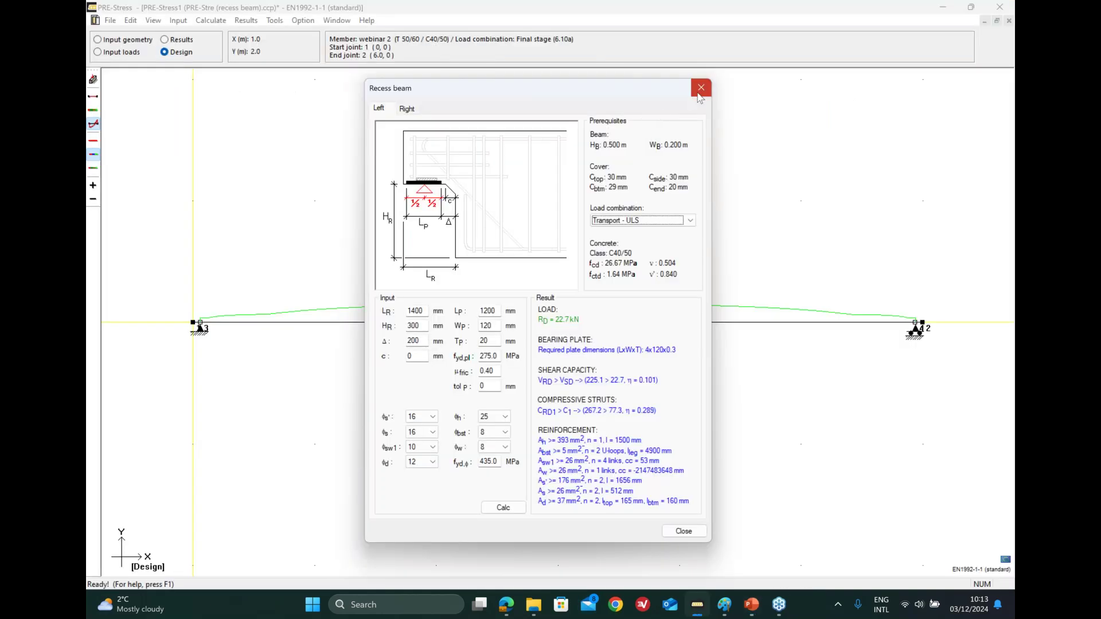
{"action": "left_click", "coordinate": [703, 88]}
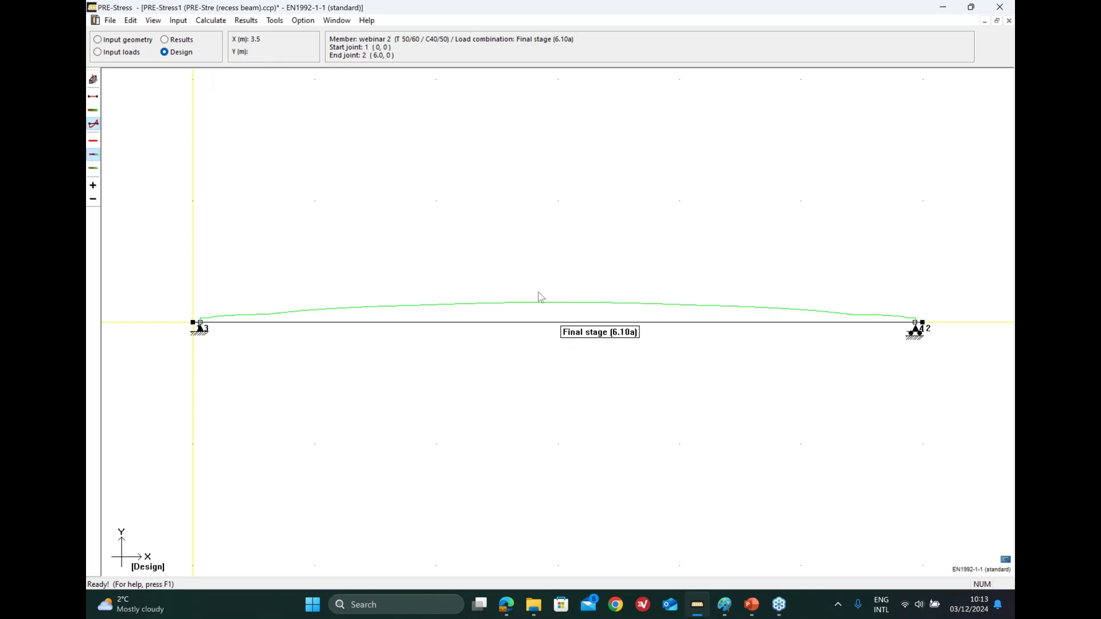
Show the section image on the member and hide it again
{"action": "left_click", "coordinate": [309, 22]}
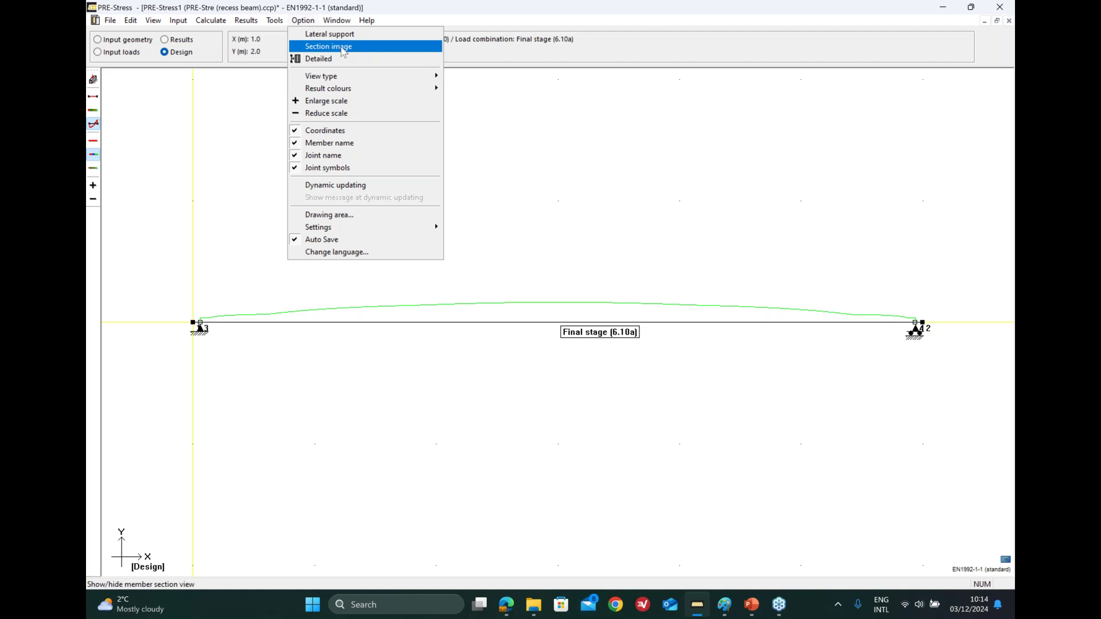
{"action": "left_click", "coordinate": [343, 52]}
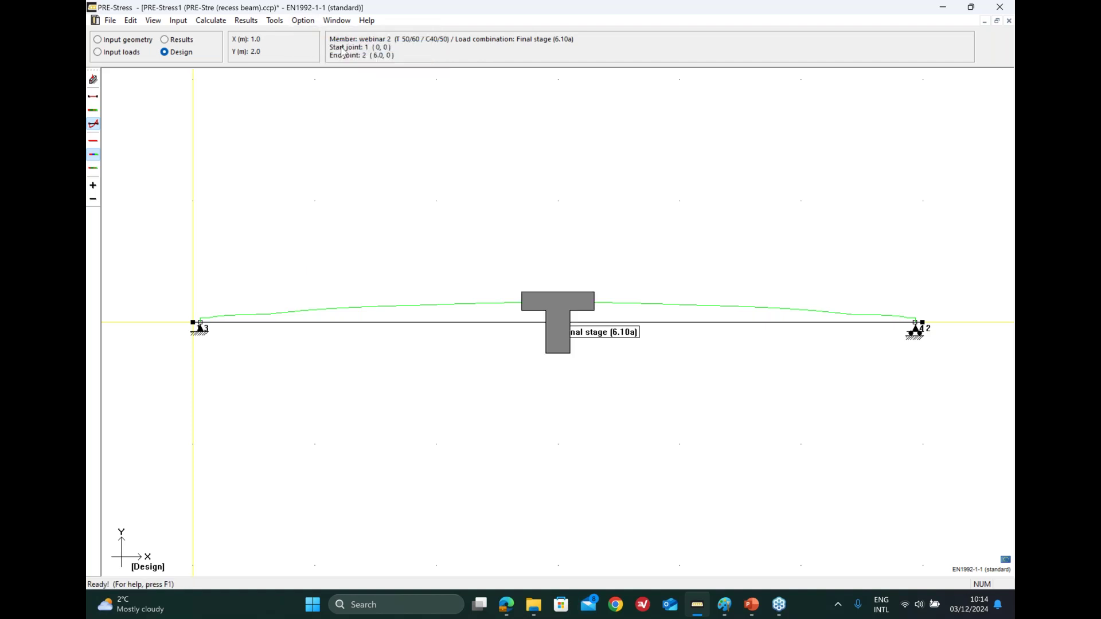
{"action": "left_click", "coordinate": [307, 24]}
{"action": "left_click", "coordinate": [314, 47]}
View the member in detailed display with its section shape and reinforcement, and return to the simple display
{"action": "left_click", "coordinate": [305, 21]}
{"action": "left_click", "coordinate": [315, 59]}
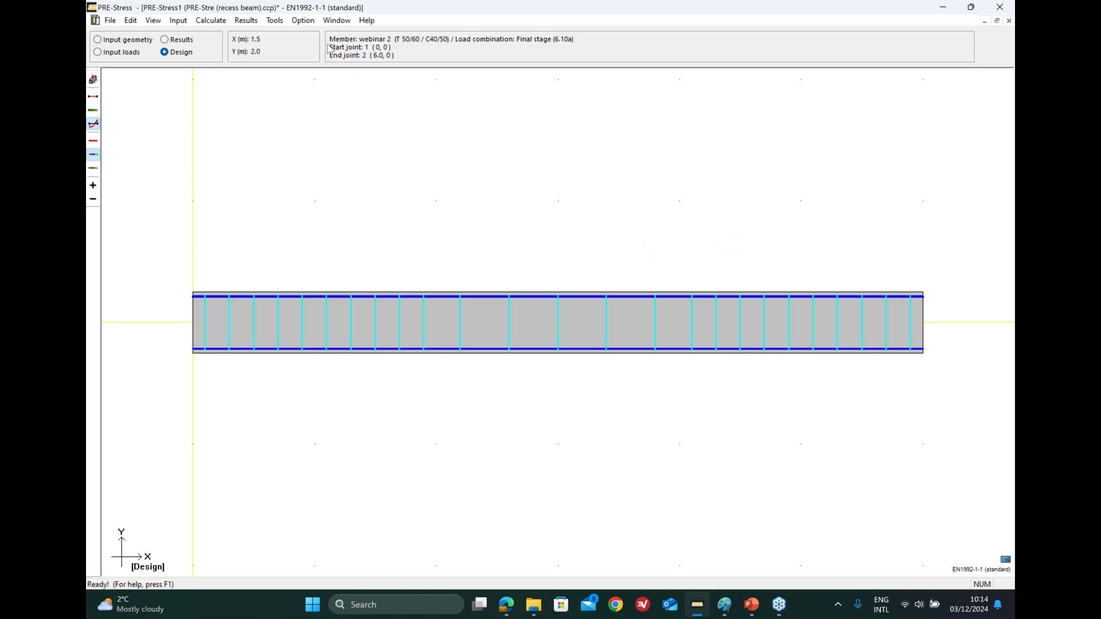
{"action": "left_click", "coordinate": [303, 23]}
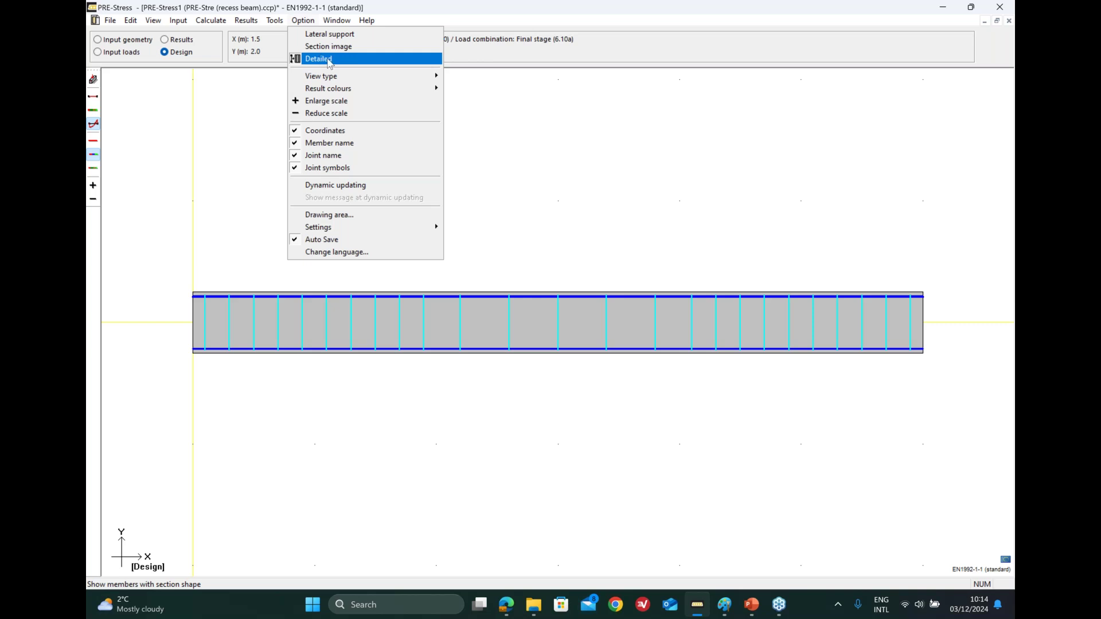
{"action": "left_click", "coordinate": [319, 59]}
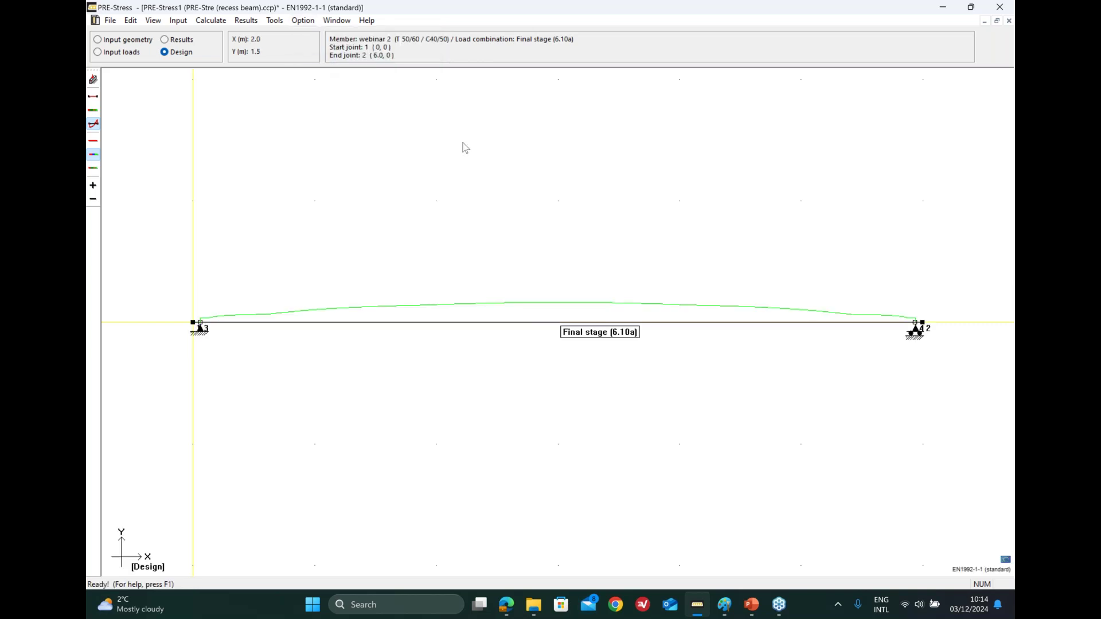
Check the webinar contents slide in PowerPoint, return to PRE-Stress and create a new project using EN1992-1-1 (standard)
{"action": "key", "text": "alt+Tab"}
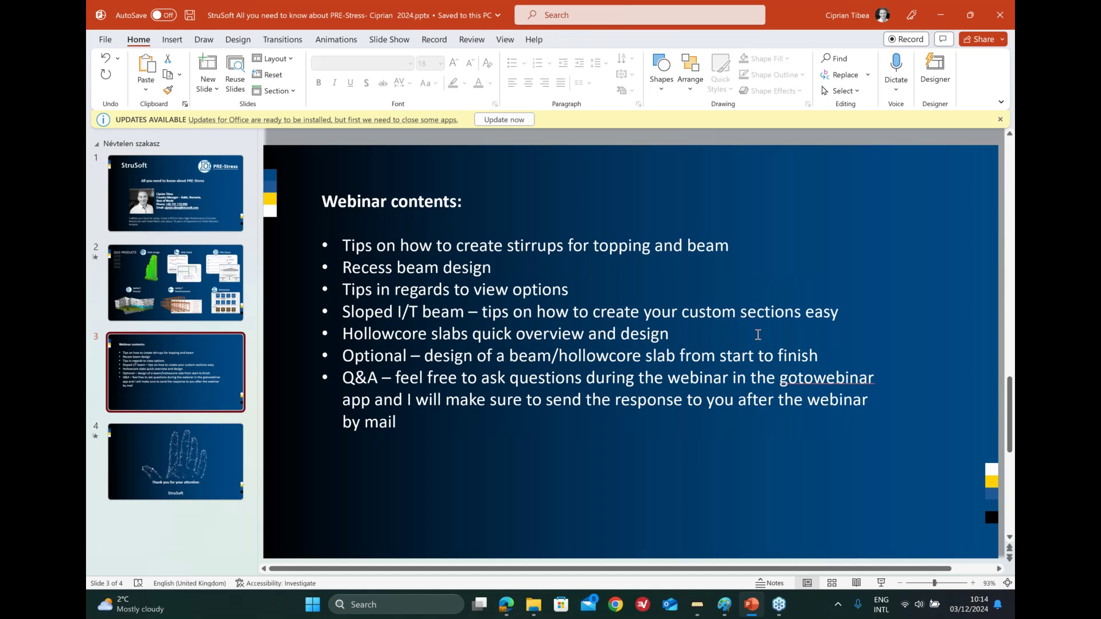
{"action": "key", "text": "alt+Tab"}
{"action": "left_click", "coordinate": [110, 21]}
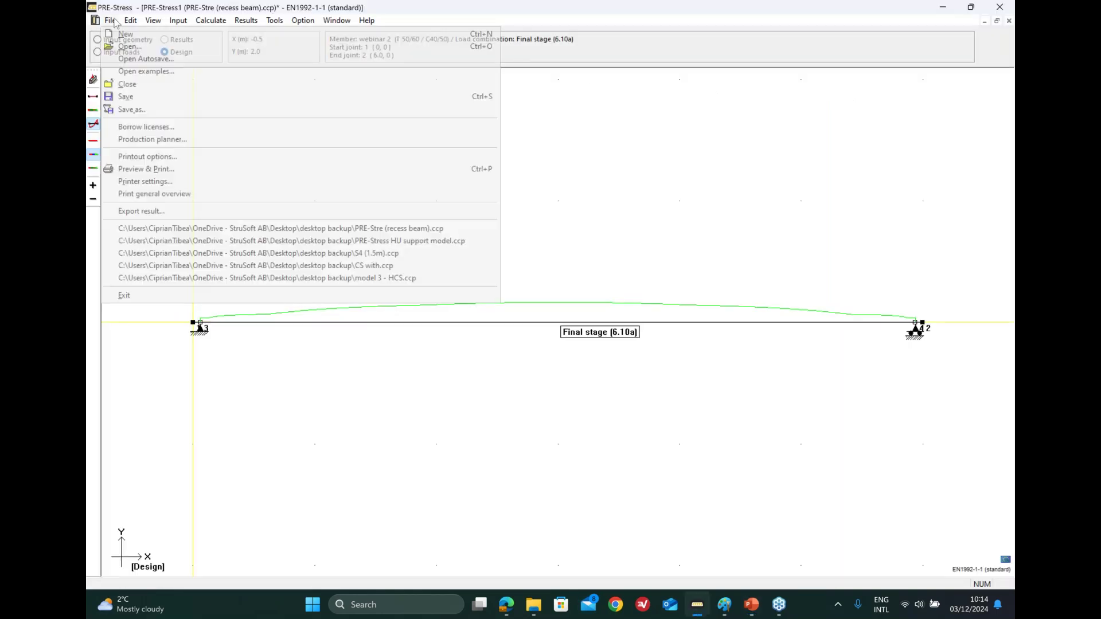
{"action": "left_click", "coordinate": [126, 34]}
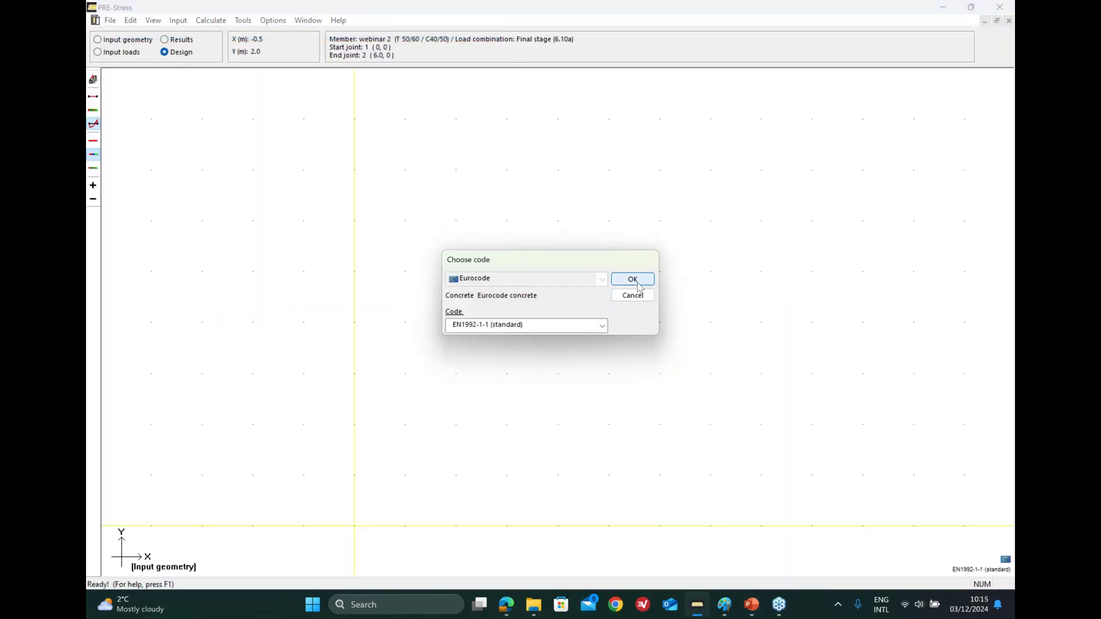
{"action": "left_click", "coordinate": [633, 281]}
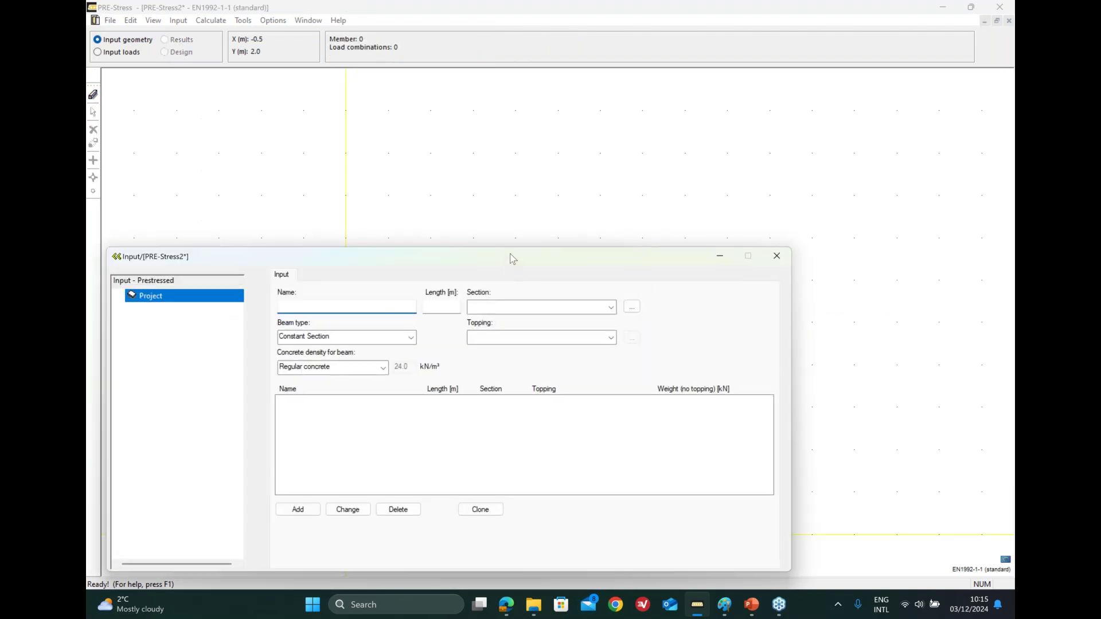
Name the new member test222, enter a length of 25 m and choose the Sloped I-Beam (SIB) beam type
{"action": "type", "text": "test222"}
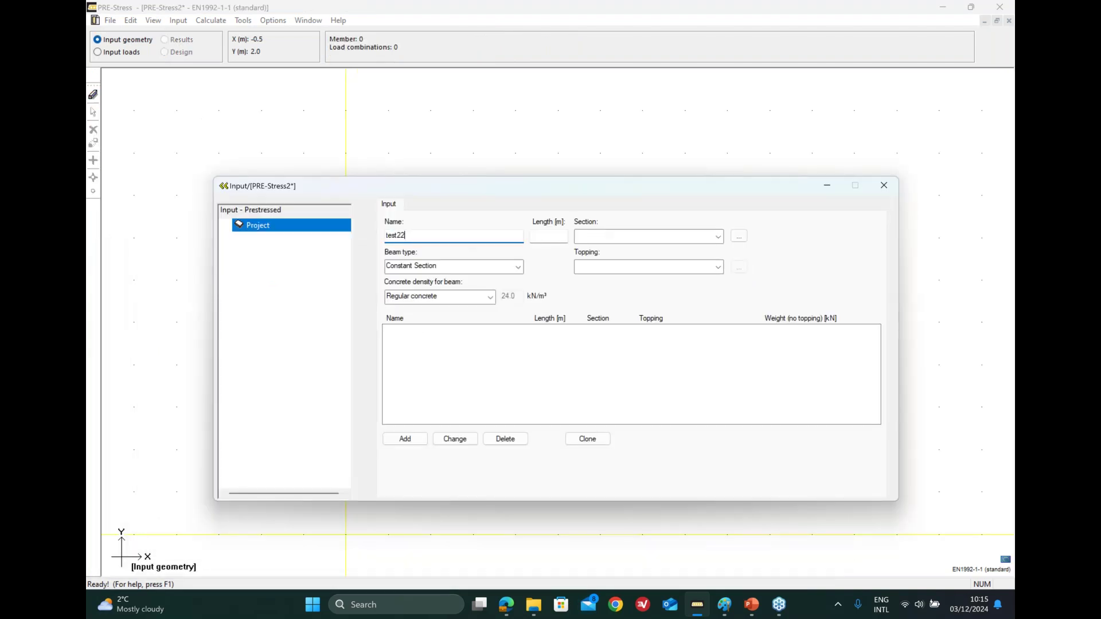
{"action": "left_click", "coordinate": [555, 236]}
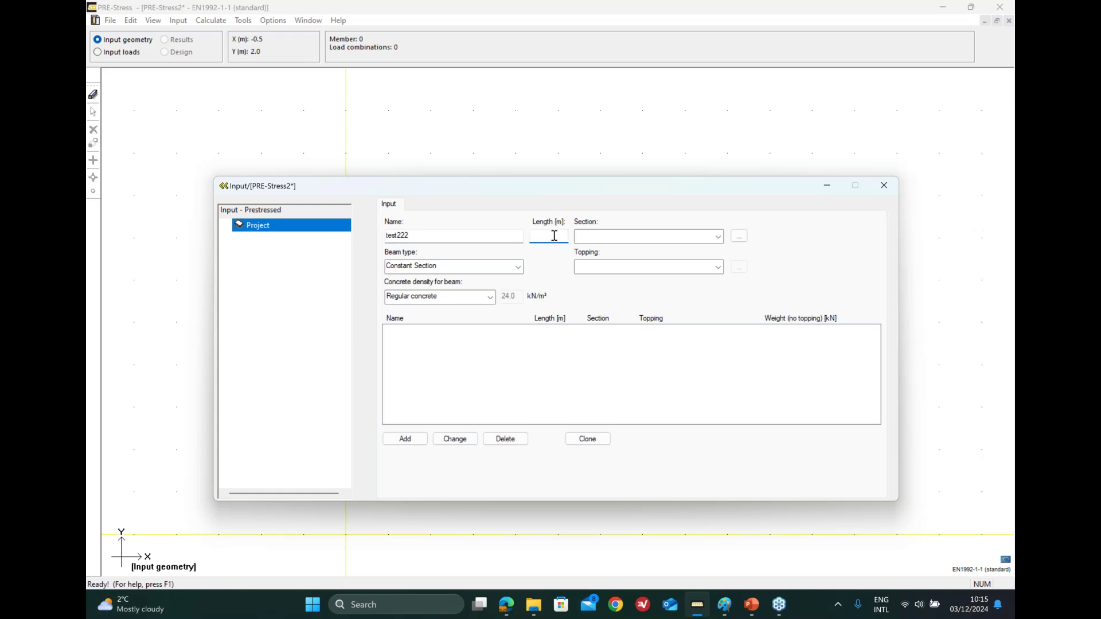
{"action": "type", "text": "25"}
{"action": "left_click", "coordinate": [516, 268]}
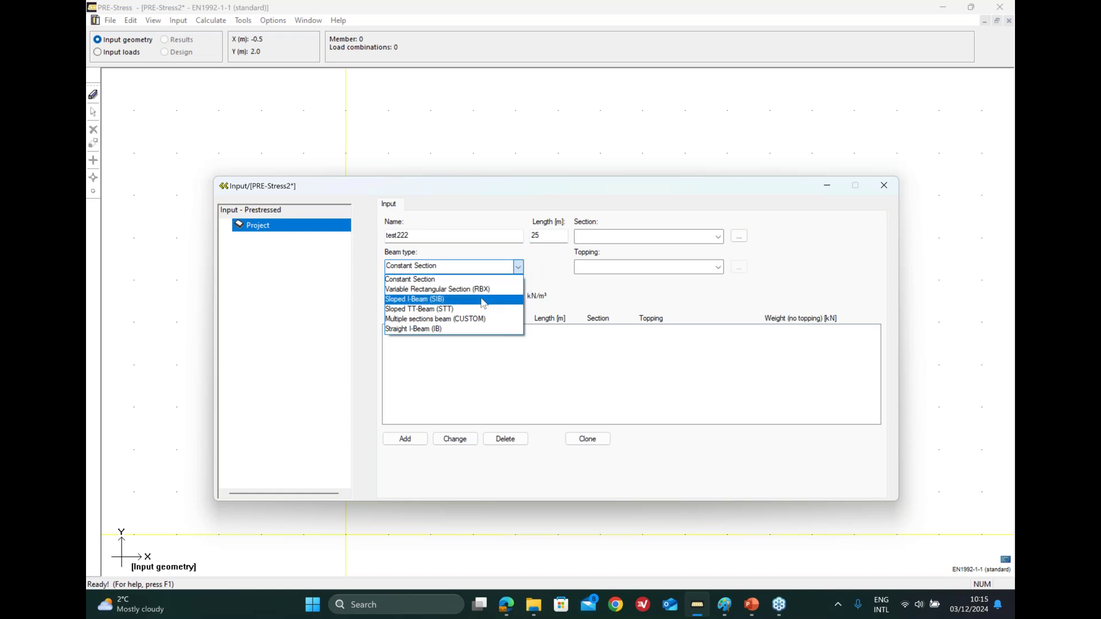
{"action": "left_click", "coordinate": [483, 299]}
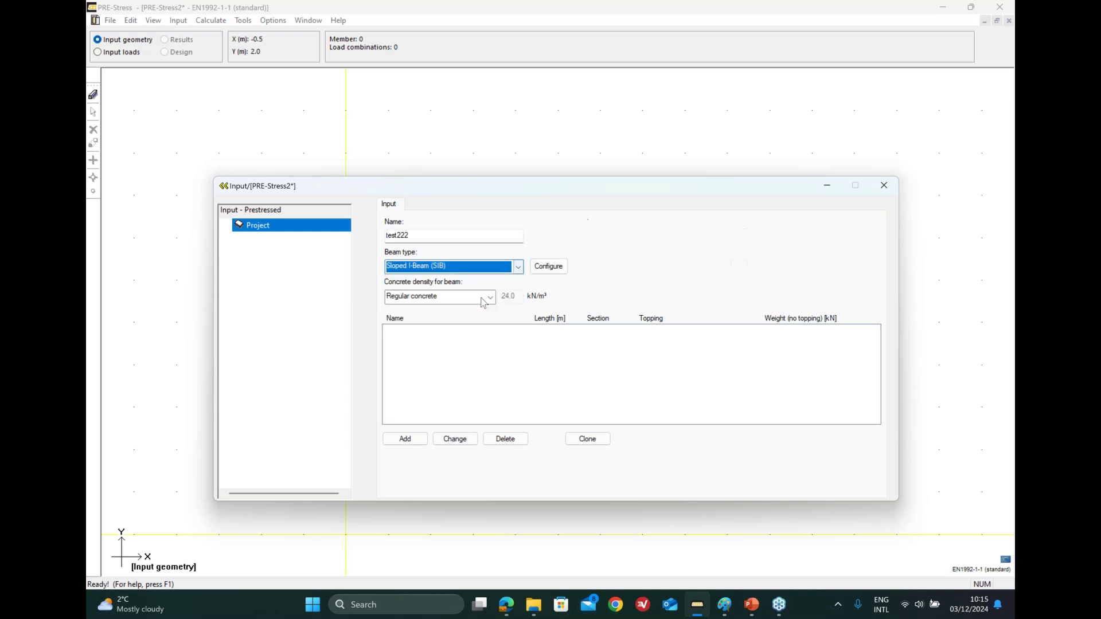
Open the sloped I-beam configuration and examine the dimensions of section 1-1
{"action": "left_click", "coordinate": [548, 267]}
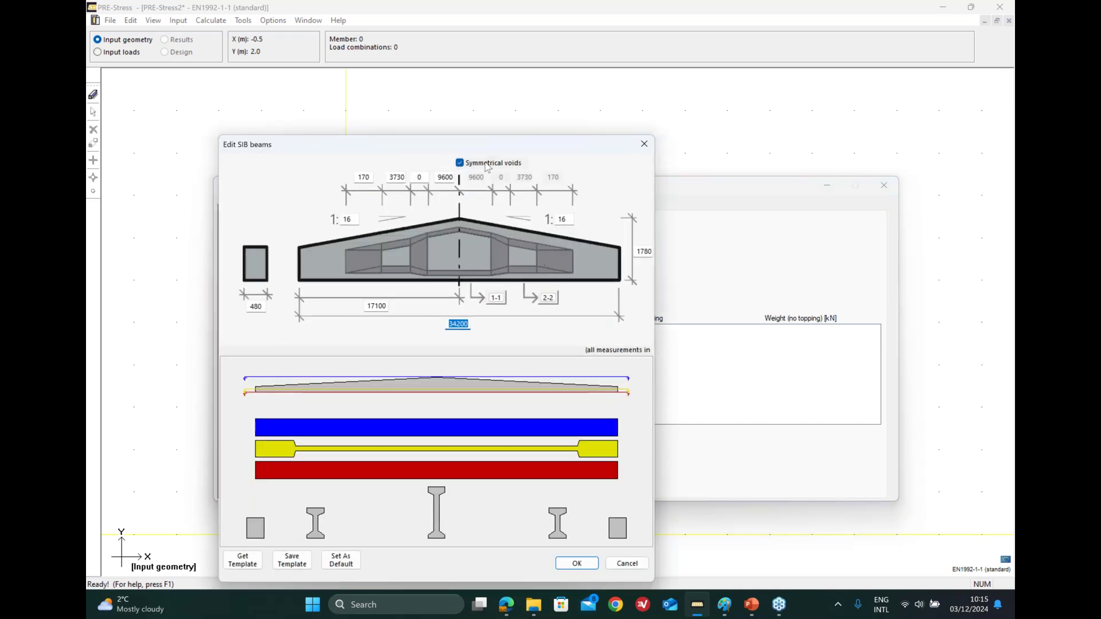
{"action": "left_click_drag", "start_coordinate": [492, 145], "coordinate": [588, 95]}
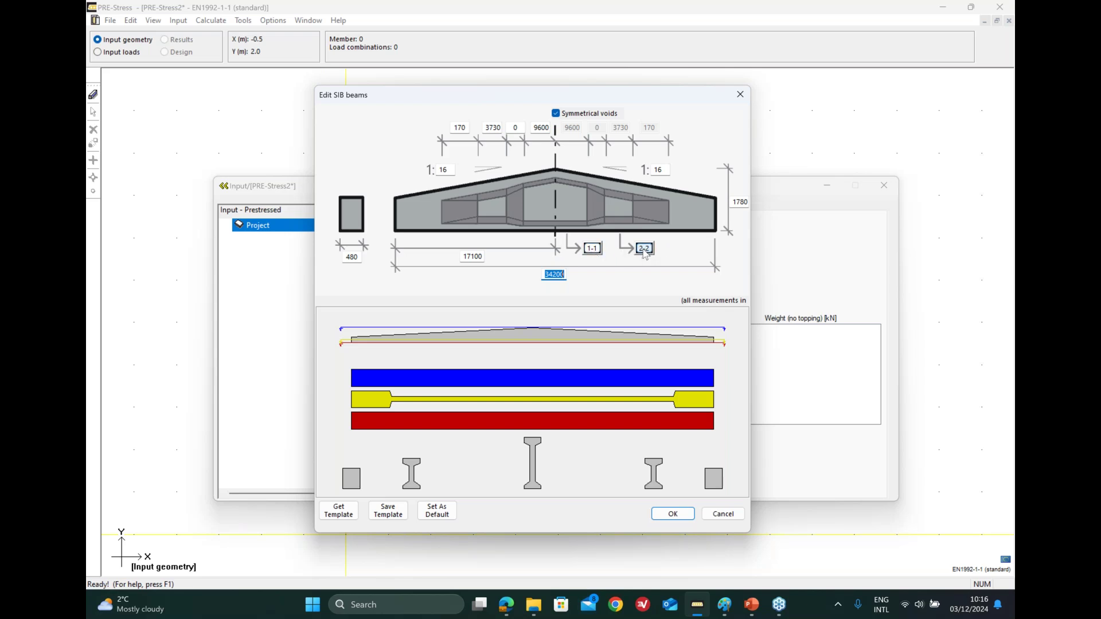
{"action": "left_click", "coordinate": [594, 248]}
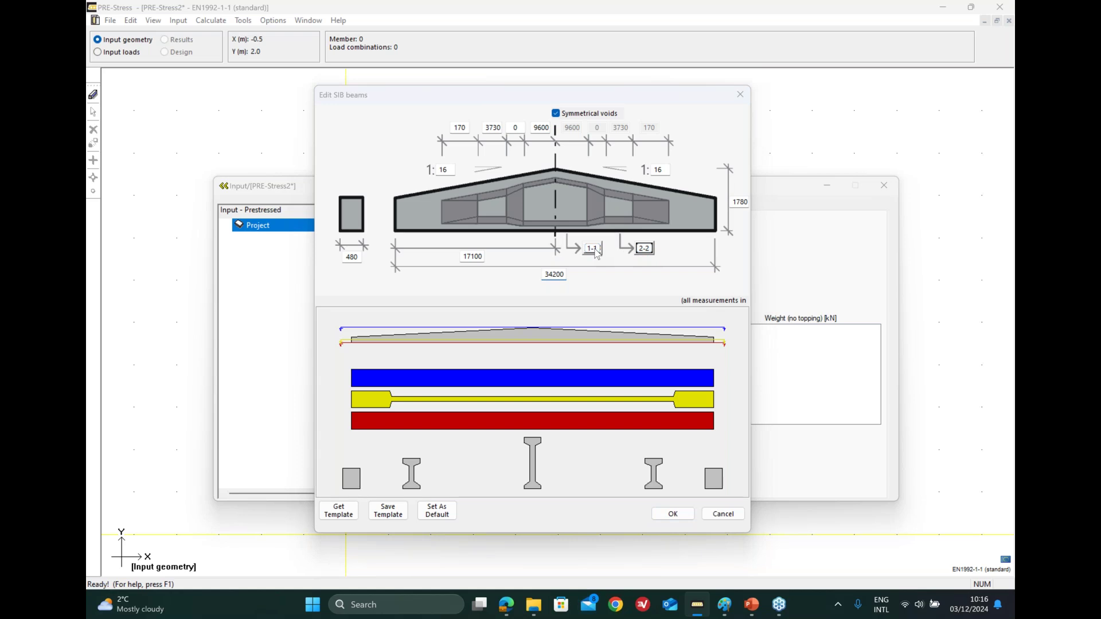
{"action": "left_click_drag", "start_coordinate": [791, 115], "coordinate": [760, 108]}
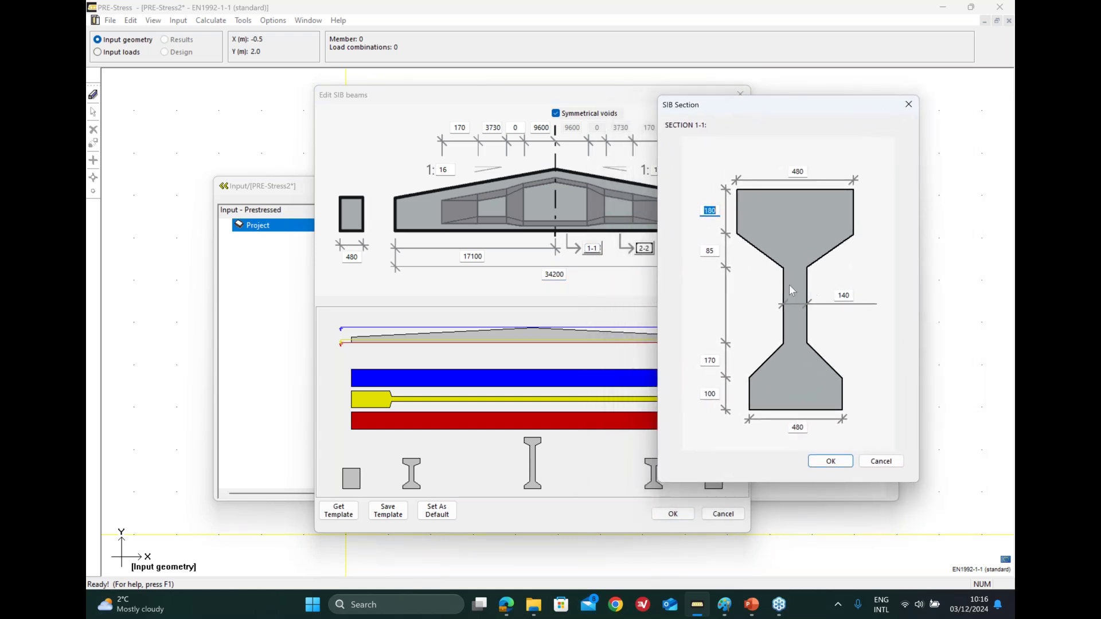
{"action": "left_click_drag", "start_coordinate": [785, 105], "coordinate": [789, 85]}
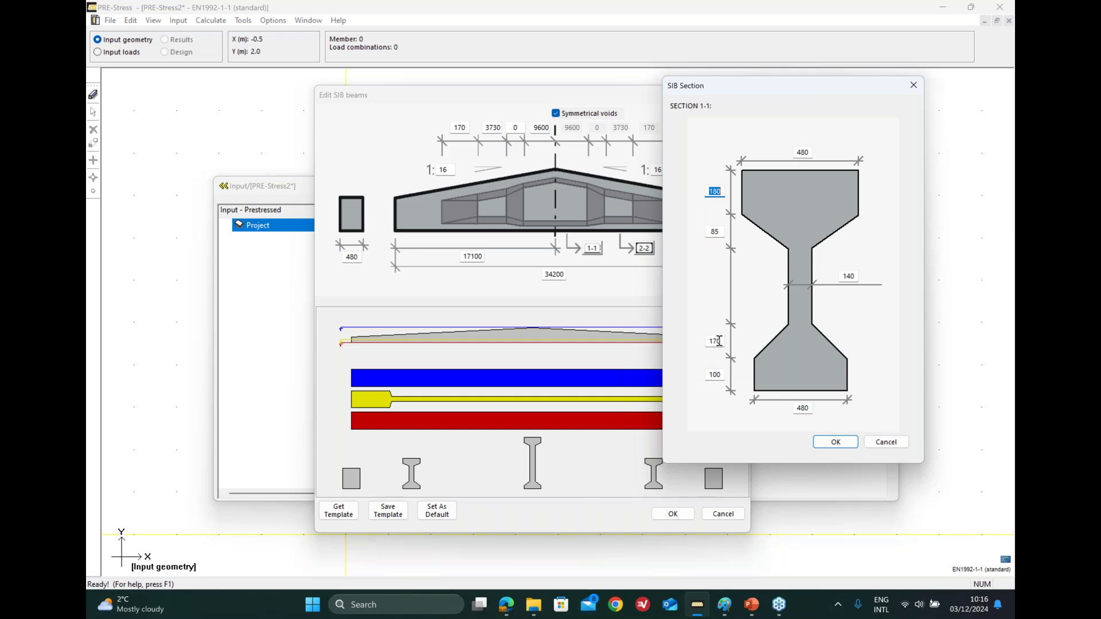
Set the bottom flange width of sections 1-1 and 2-2 of the sloped I-beam to 140 mm
{"action": "left_click", "coordinate": [803, 408]}
{"action": "type", "text": "140"}
{"action": "left_click", "coordinate": [835, 442]}
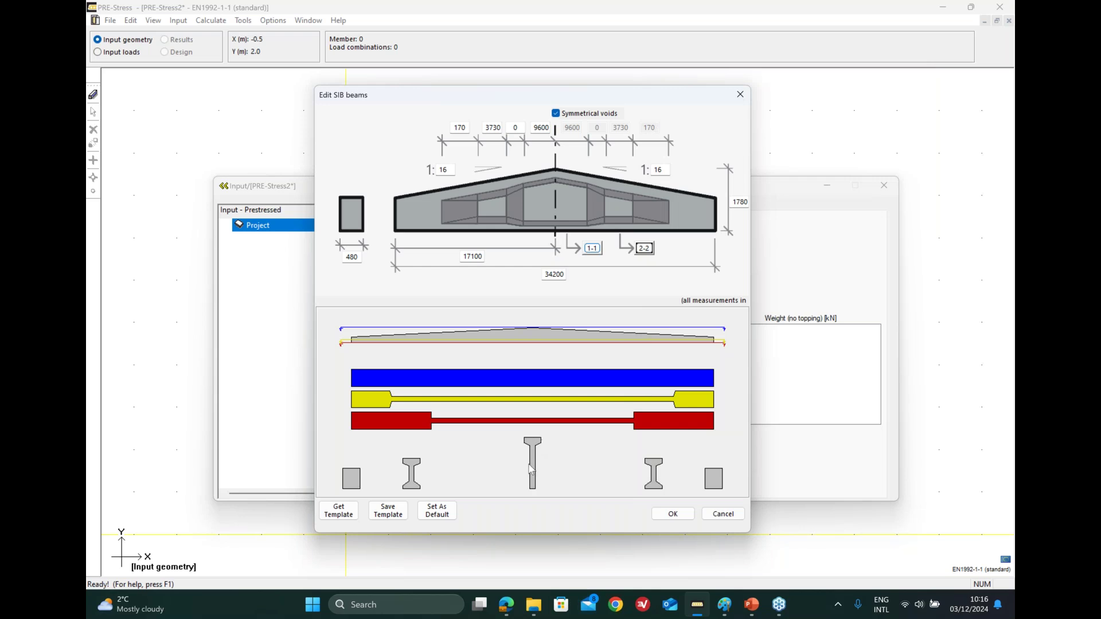
{"action": "left_click", "coordinate": [646, 250]}
{"action": "double_click", "coordinate": [891, 436]}
{"action": "type", "text": "140"}
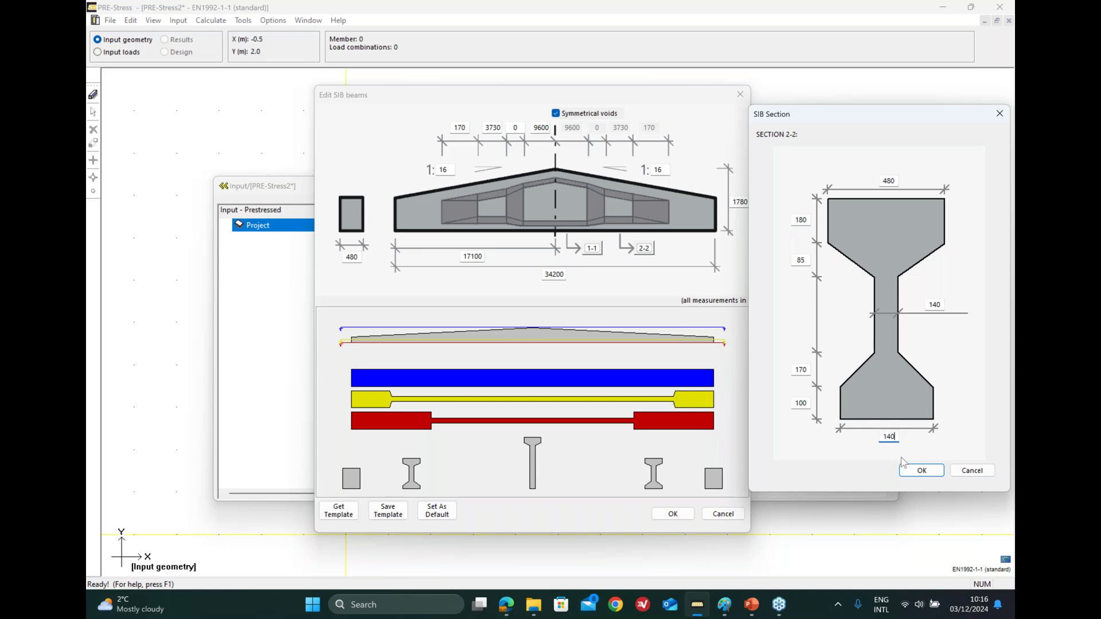
{"action": "left_click", "coordinate": [922, 471]}
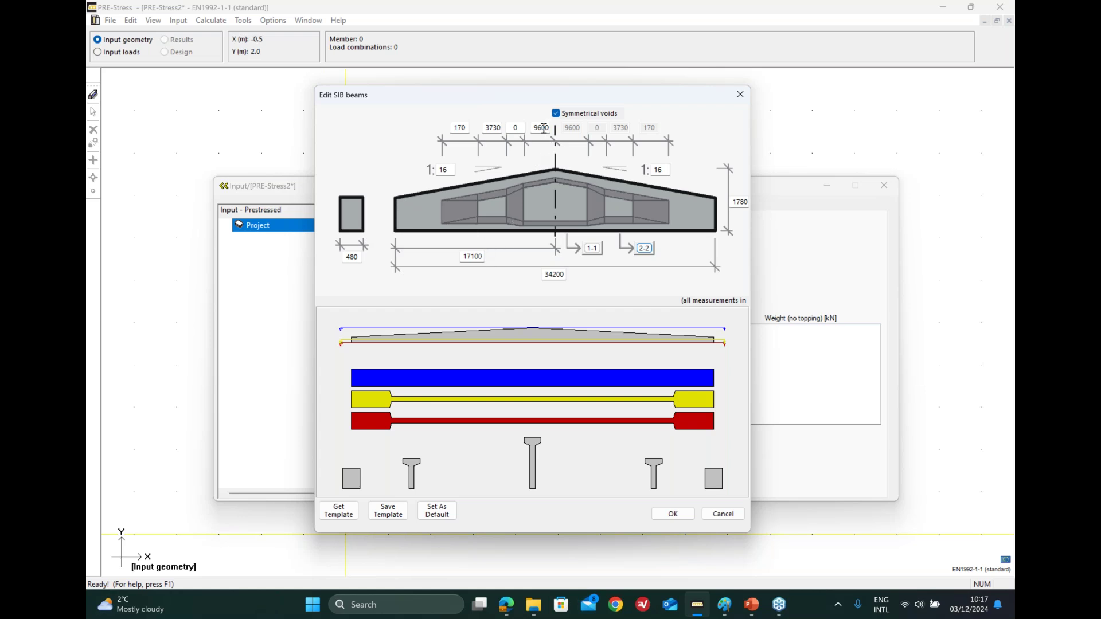
Set the first two void lengths to 0 and the central void length to 17100 mm, and accept the sloped I-beam configuration
{"action": "double_click", "coordinate": [468, 128]}
{"action": "type", "text": "0"}
{"action": "double_click", "coordinate": [493, 127]}
{"action": "type", "text": "0"}
{"action": "double_click", "coordinate": [539, 128]}
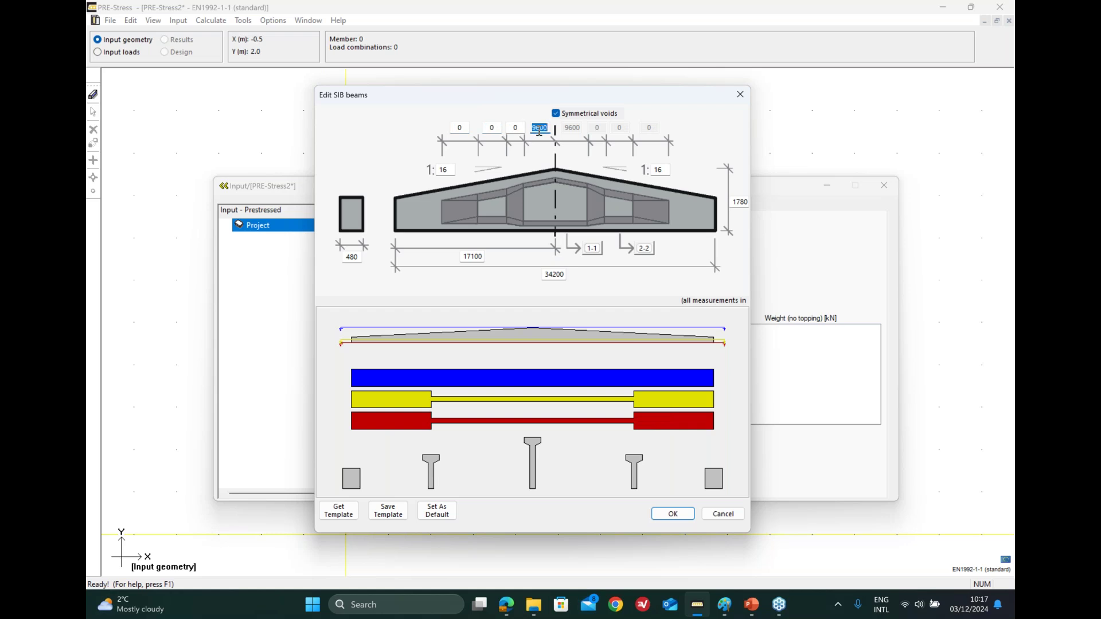
{"action": "type", "text": "1"}
{"action": "type", "text": "7"}
{"action": "type", "text": "100"}
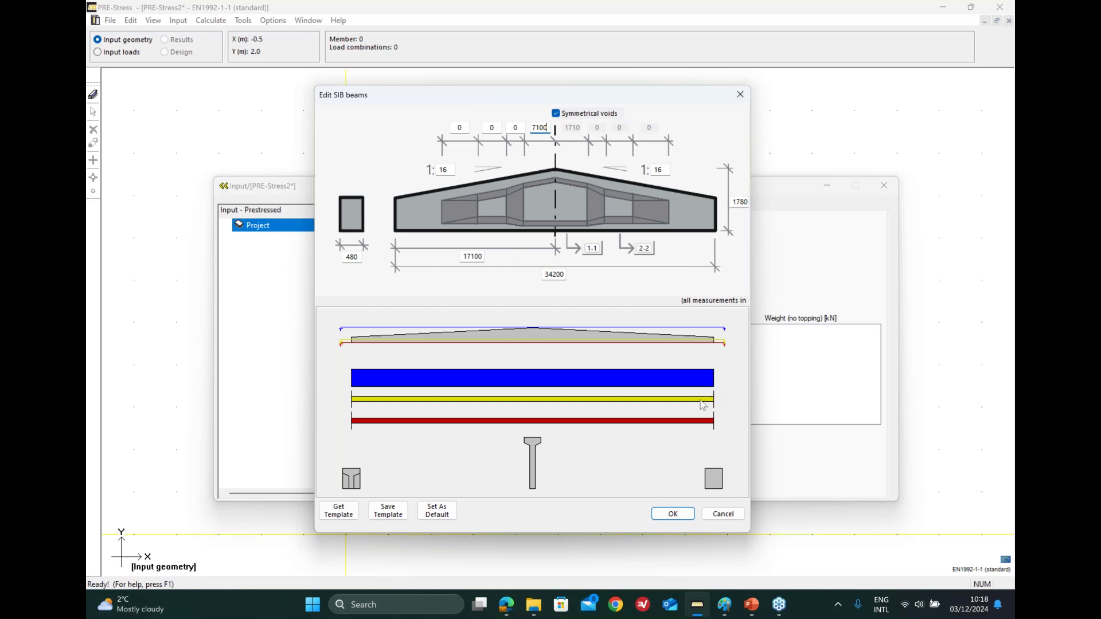
{"action": "left_click", "coordinate": [682, 517]}
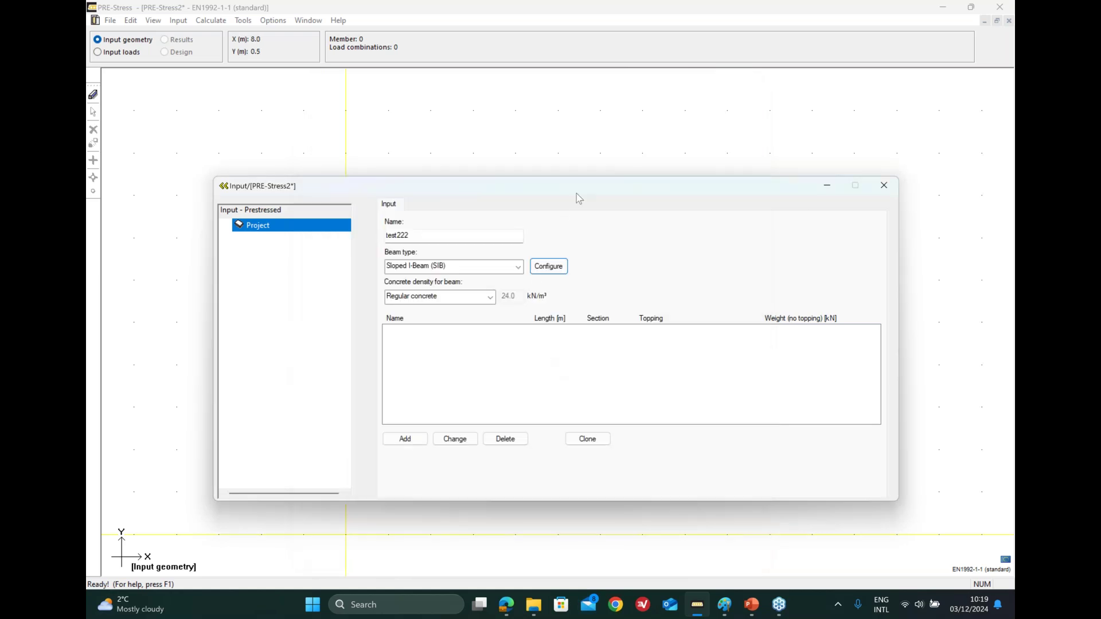
Check the webinar contents slide in PowerPoint, and in PRE-Stress change the beam type to Constant Section with a length of 6 m
{"action": "key", "text": "alt+Tab"}
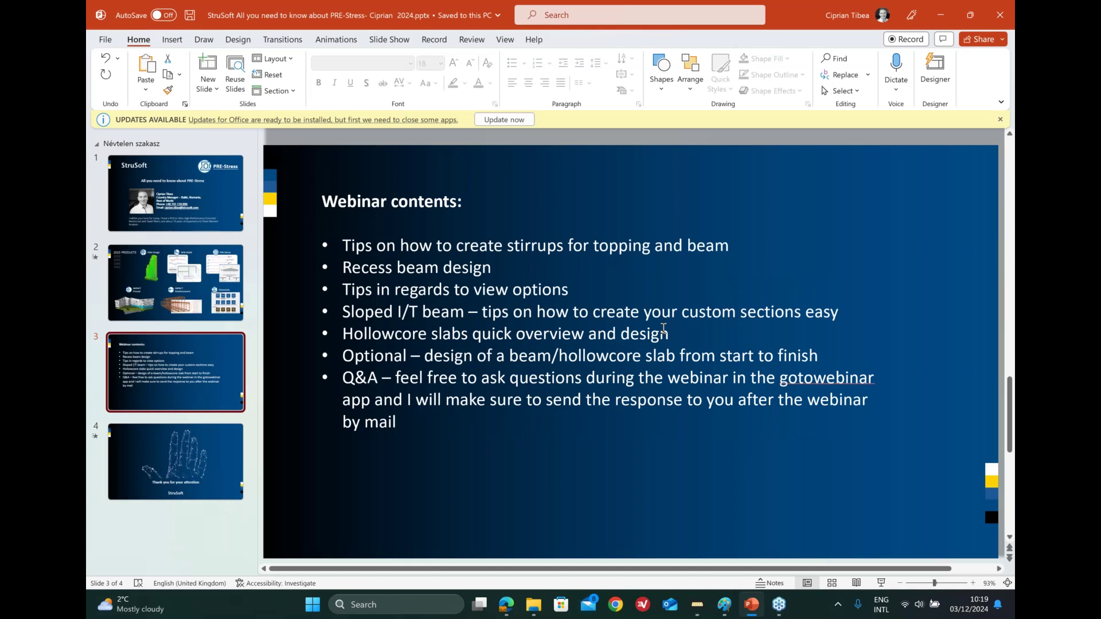
{"action": "key", "text": "alt+Tab"}
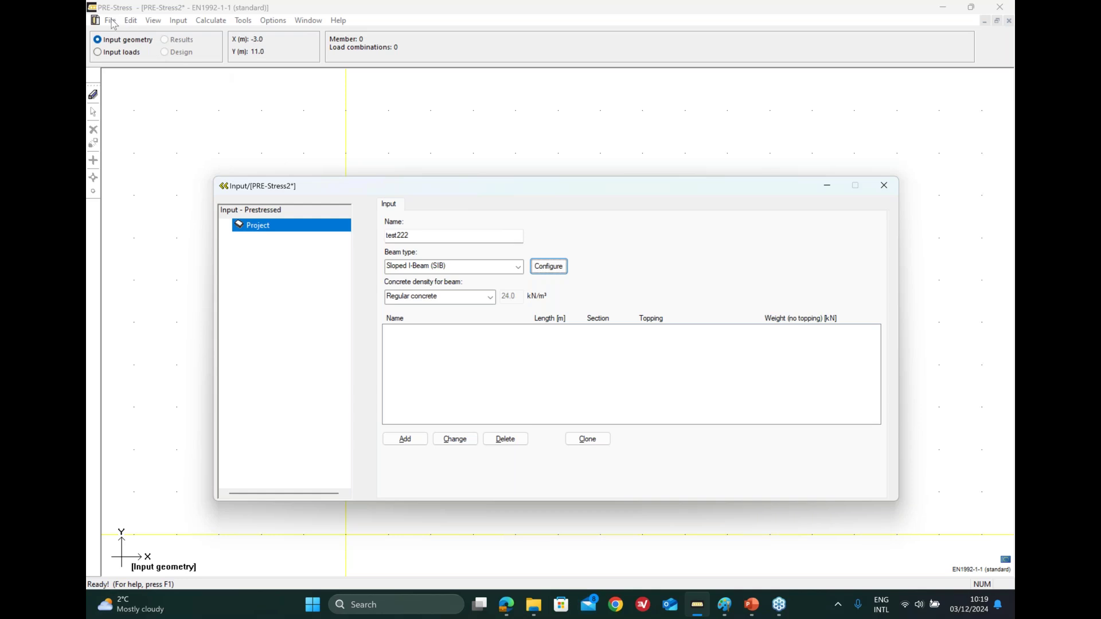
{"action": "left_click", "coordinate": [516, 266]}
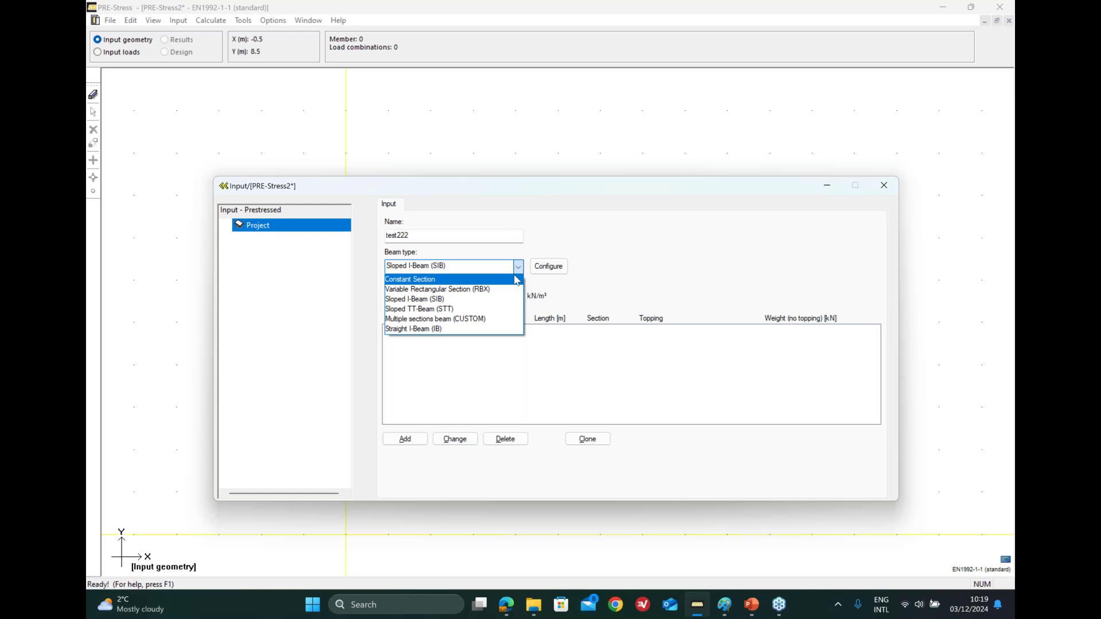
{"action": "left_click", "coordinate": [482, 281]}
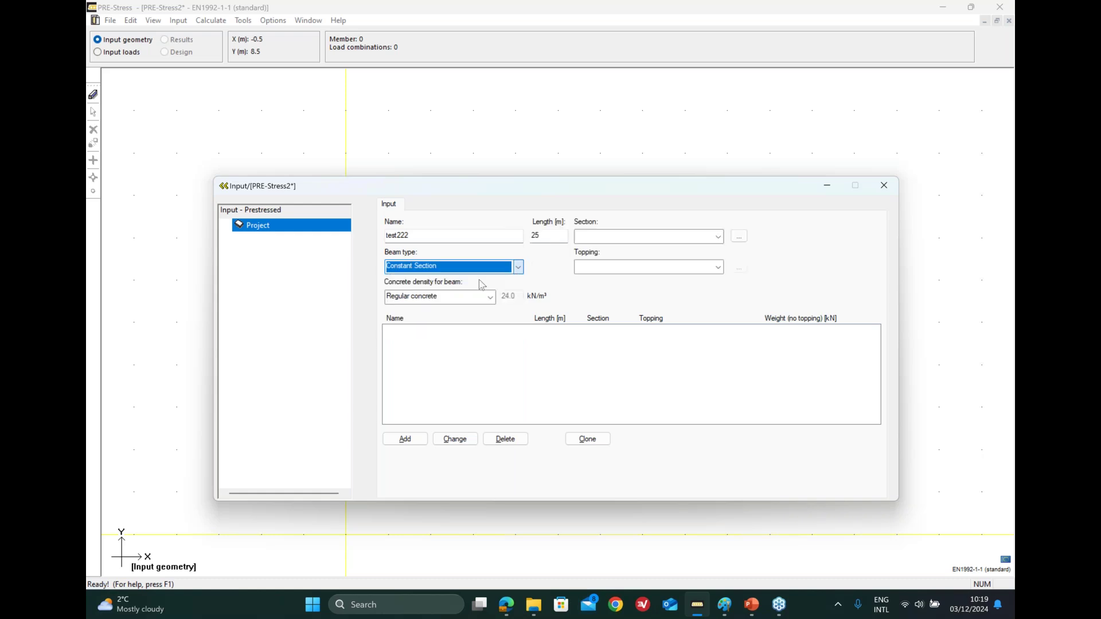
{"action": "double_click", "coordinate": [536, 235]}
{"action": "type", "text": "6"}
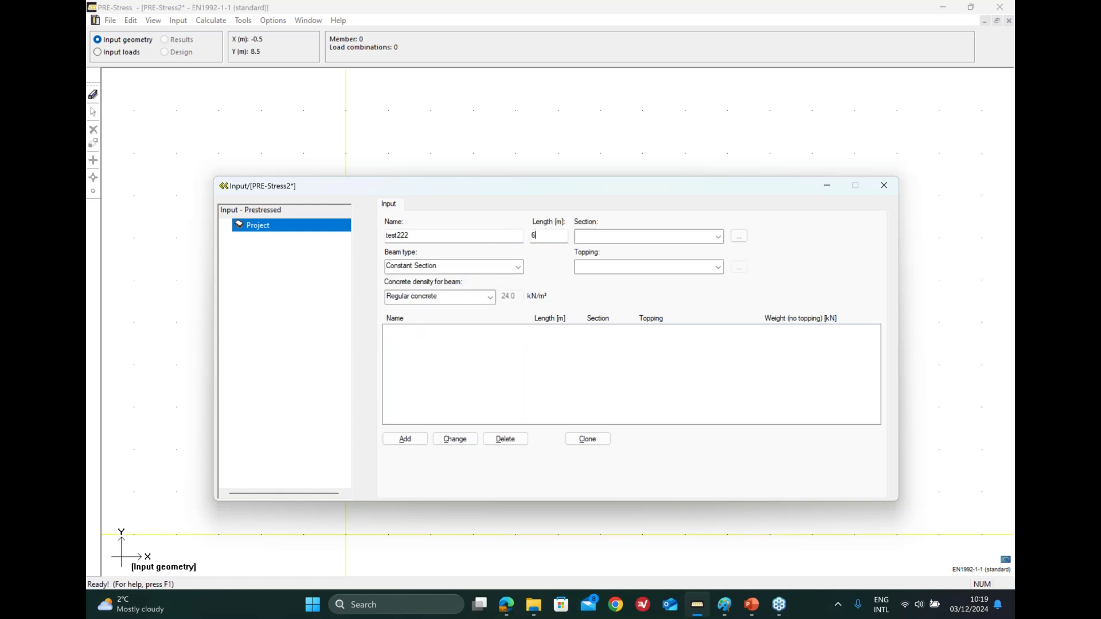
Look through the HD-sections stored under Non-standard concrete in the section database
{"action": "left_click", "coordinate": [738, 238]}
{"action": "left_click", "coordinate": [405, 181]}
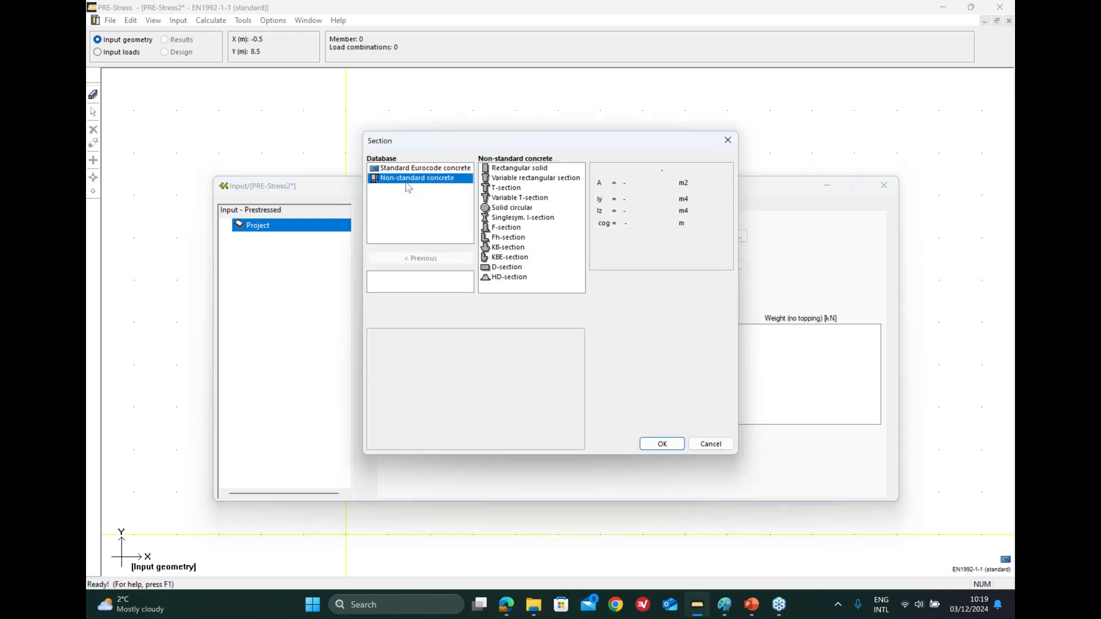
{"action": "left_click", "coordinate": [509, 278]}
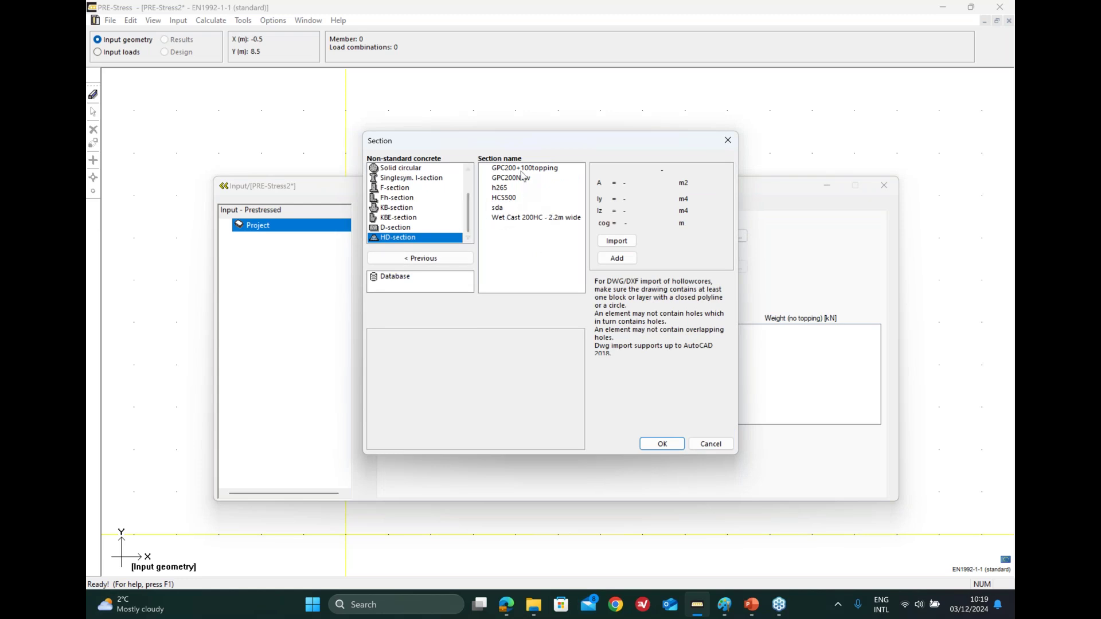
{"action": "left_click", "coordinate": [427, 259]}
Assign the Contiga 265 [DISCONTINUED] HD-section from the Standard Eurocode concrete database, after comparing other Contiga profiles
{"action": "left_click", "coordinate": [432, 170]}
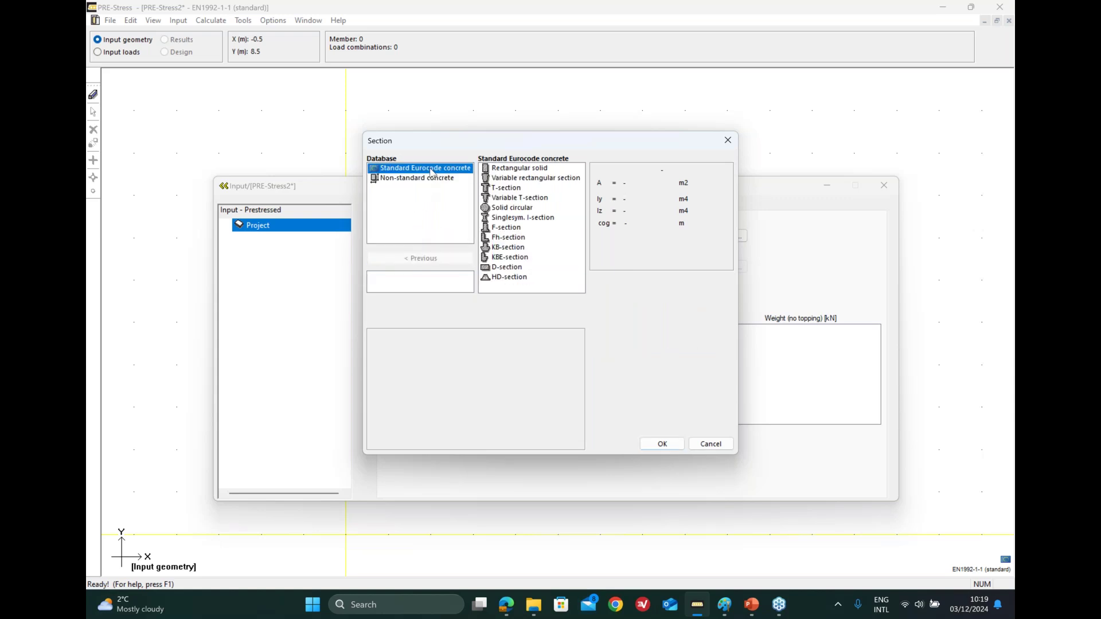
{"action": "double_click", "coordinate": [507, 277]}
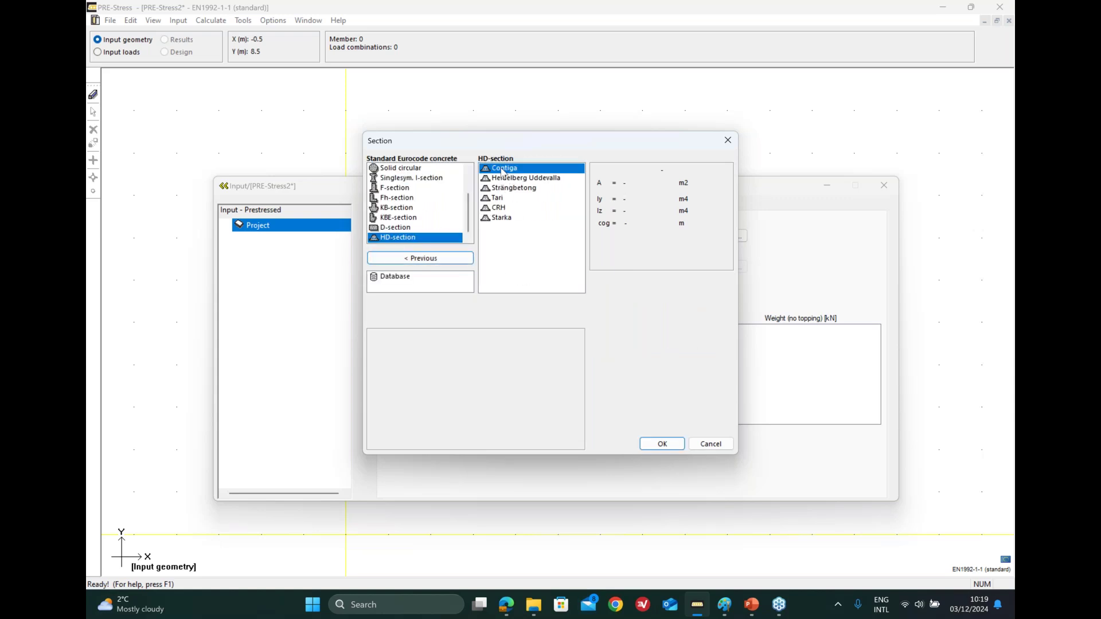
{"action": "double_click", "coordinate": [505, 169]}
{"action": "left_click", "coordinate": [504, 178]}
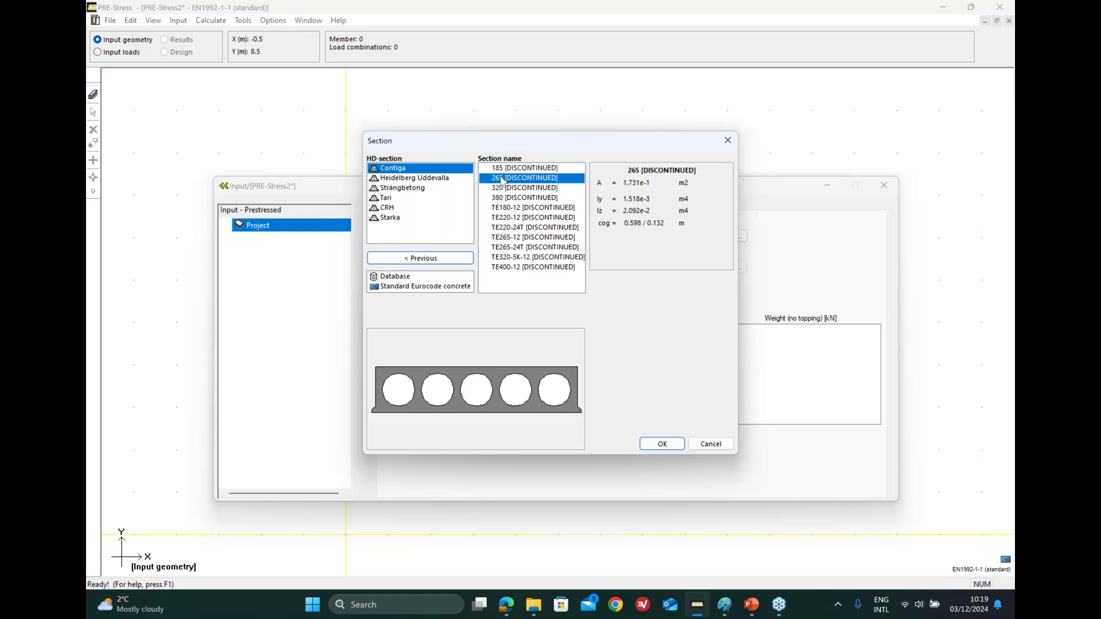
{"action": "left_click", "coordinate": [501, 229]}
{"action": "left_click", "coordinate": [504, 248]}
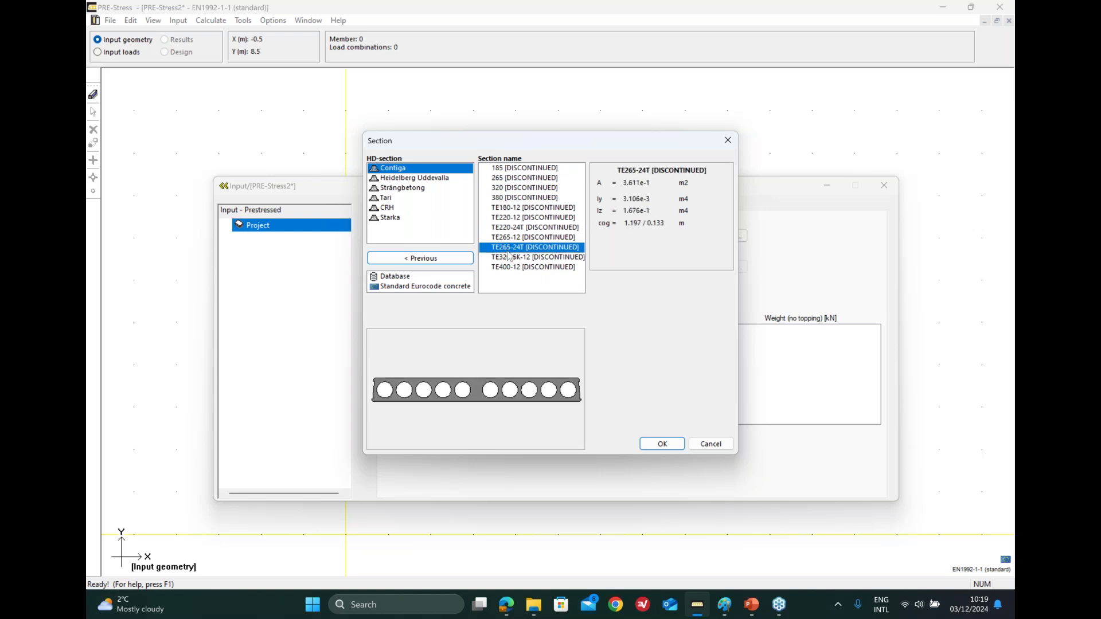
{"action": "left_click", "coordinate": [507, 258]}
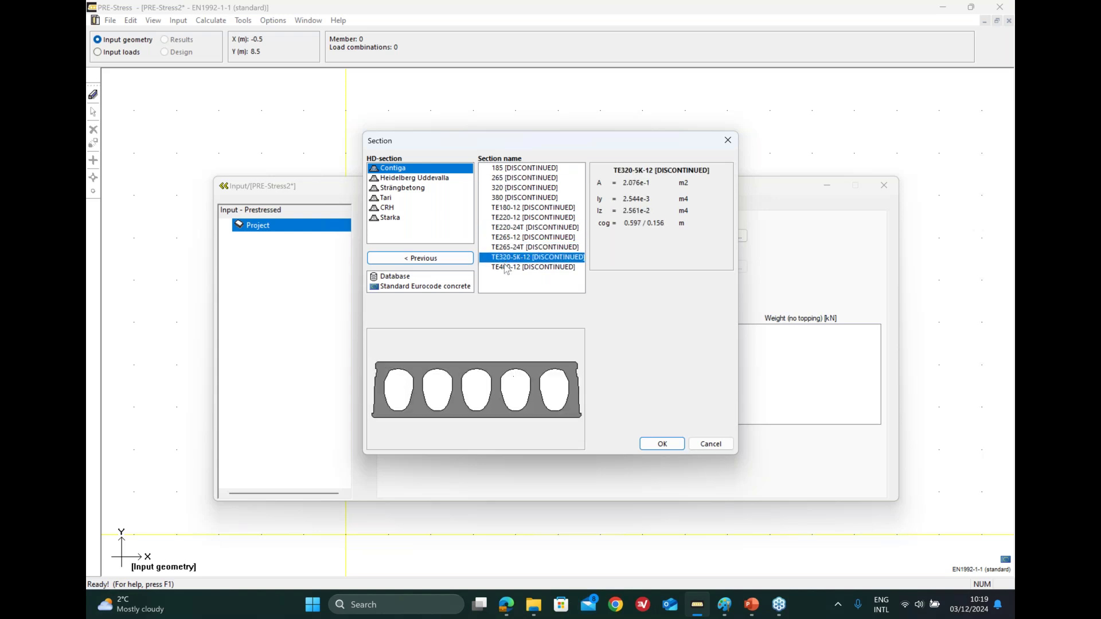
{"action": "left_click", "coordinate": [505, 179]}
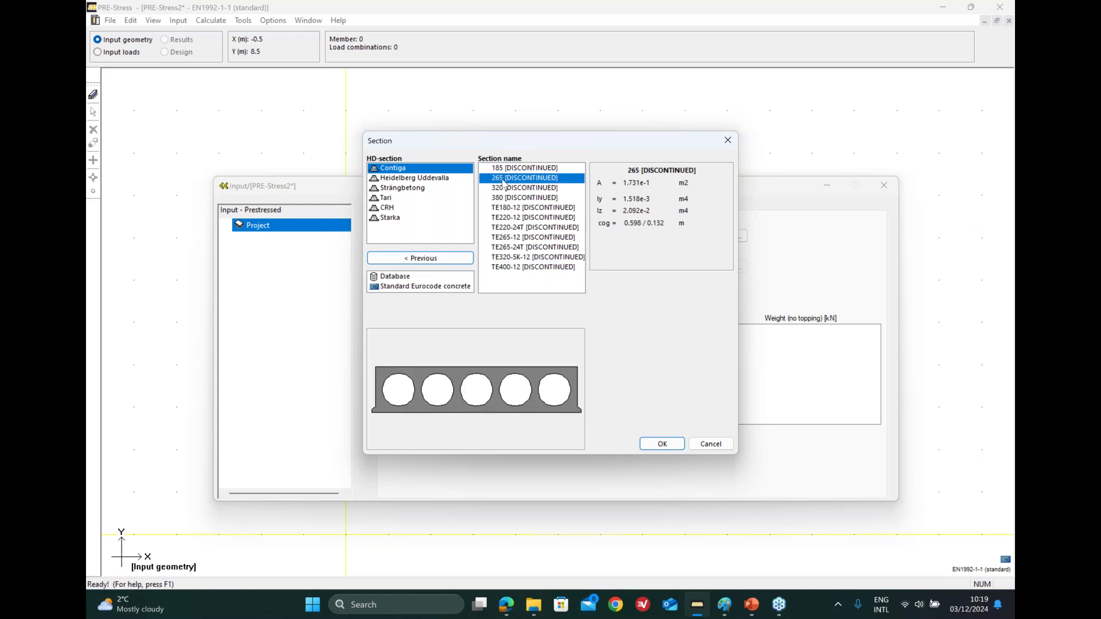
{"action": "left_click", "coordinate": [663, 445]}
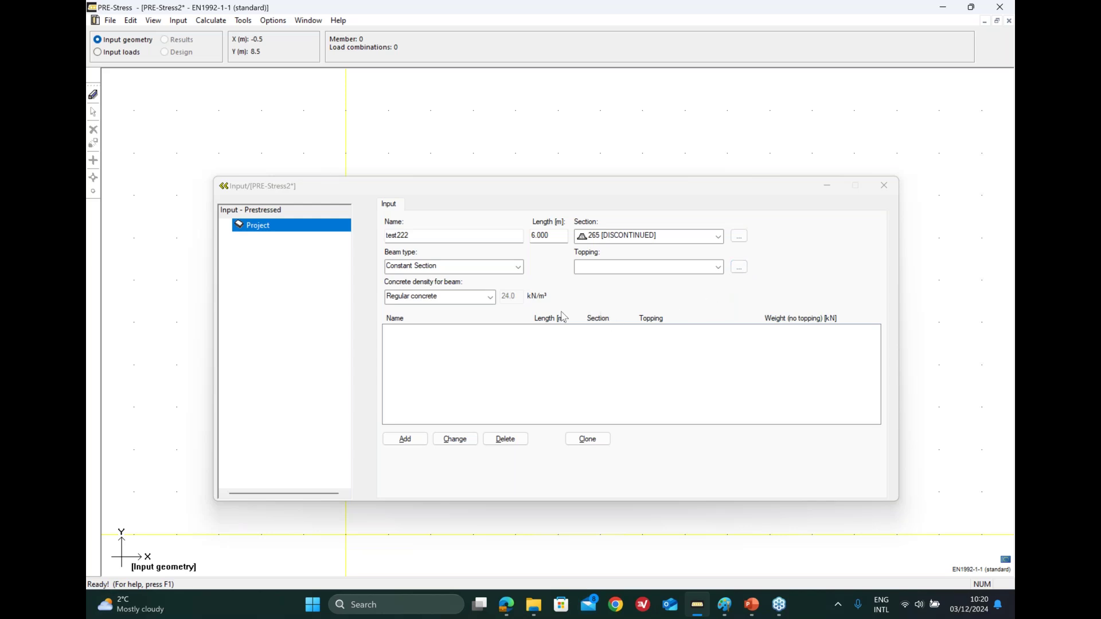
Add member test222 with default load combinations, automatic dead loads and automatic supports, and open its main reinforcement
{"action": "left_click", "coordinate": [405, 440]}
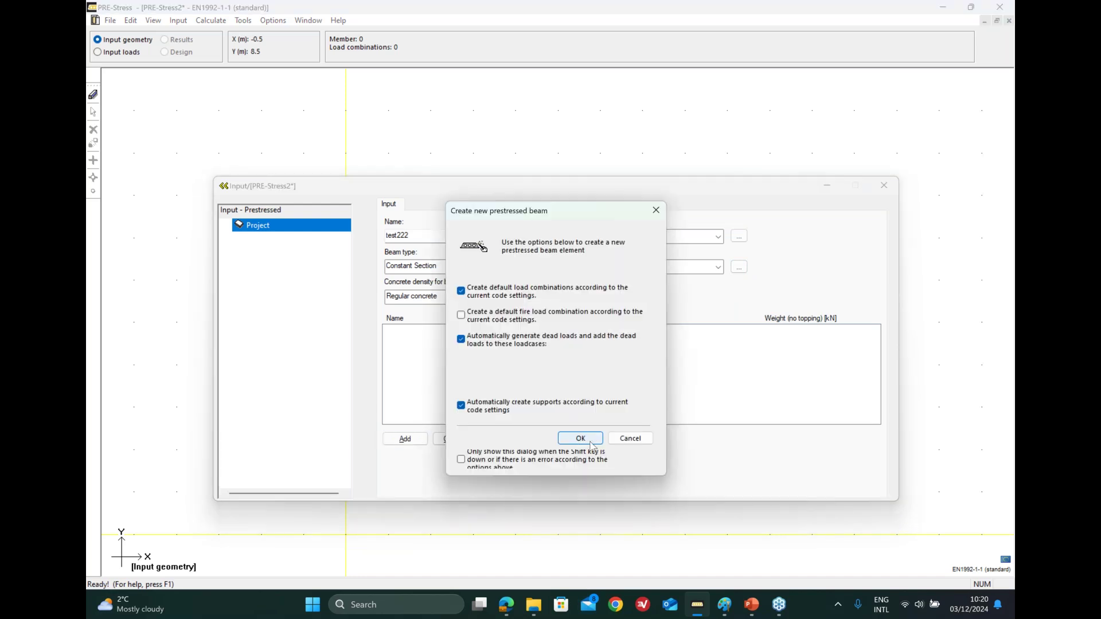
{"action": "left_click", "coordinate": [581, 443]}
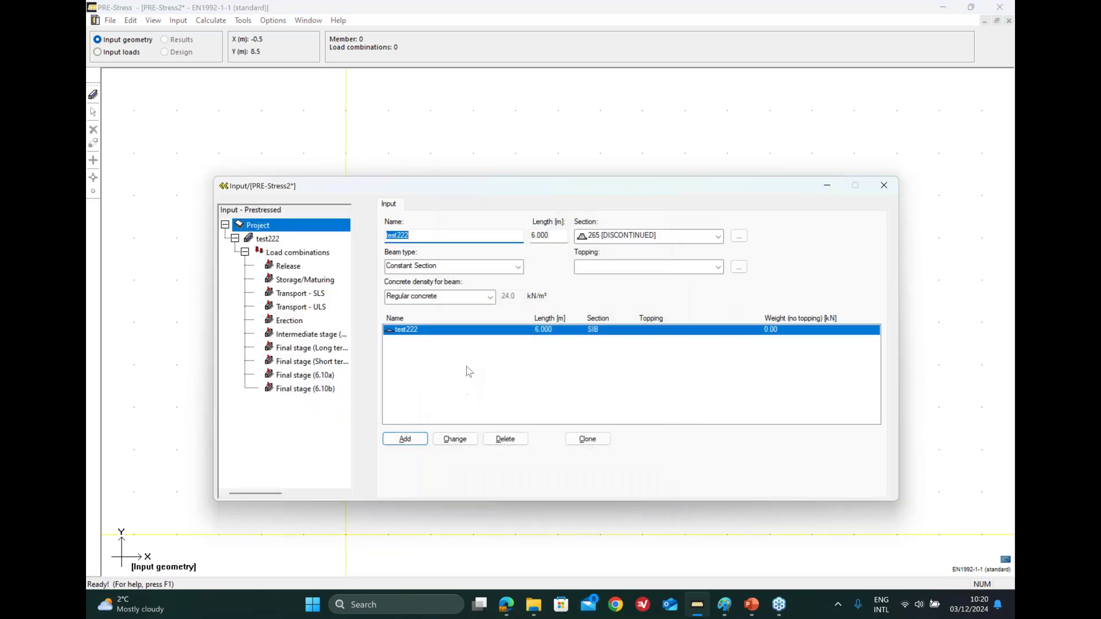
{"action": "left_click", "coordinate": [274, 240]}
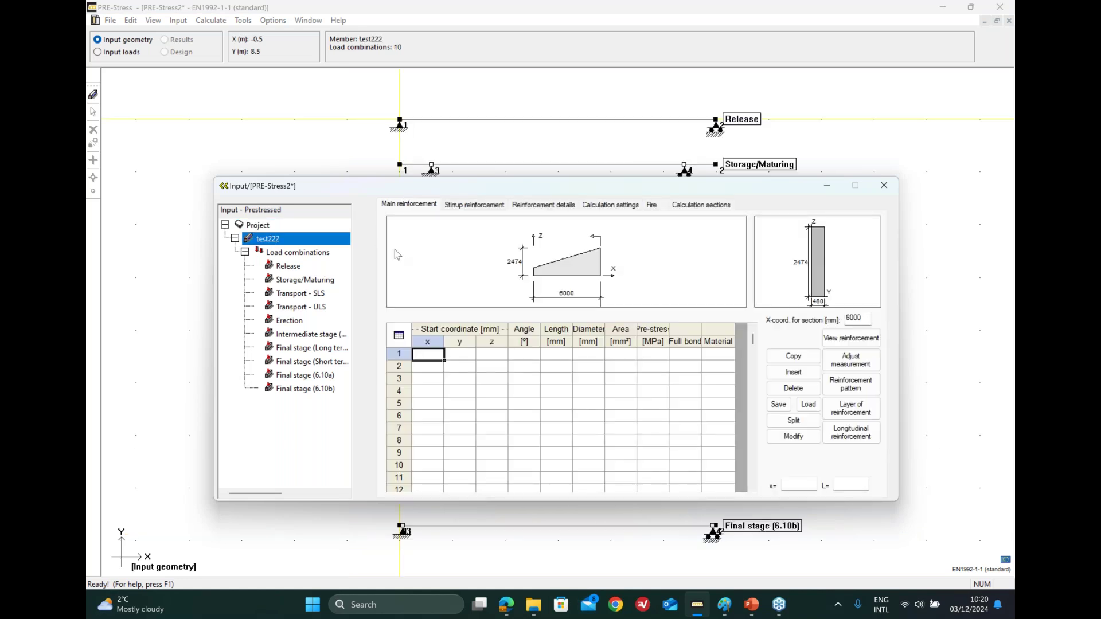
{"action": "left_click", "coordinate": [265, 242]}
Create a new project using EN1992-1-1 (standard), name the member test and set its length to 6 m
{"action": "left_click", "coordinate": [111, 20]}
{"action": "left_click", "coordinate": [129, 34]}
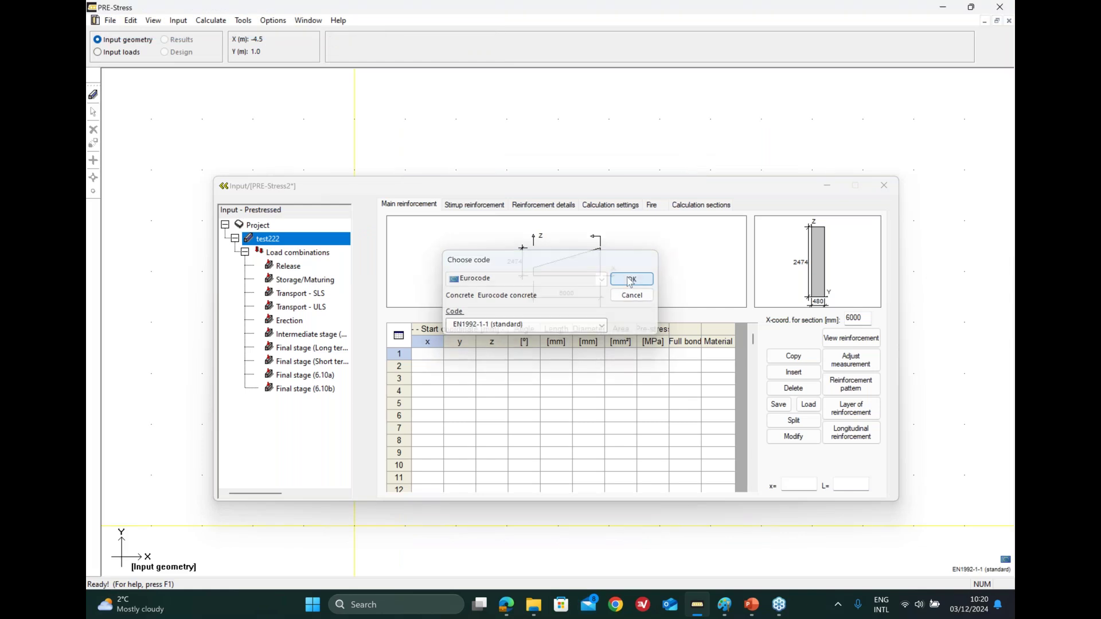
{"action": "left_click", "coordinate": [633, 281]}
{"action": "left_click_drag", "start_coordinate": [403, 248], "coordinate": [457, 210]}
{"action": "type", "text": "test"}
{"action": "left_click", "coordinate": [516, 258]}
{"action": "type", "text": "6"}
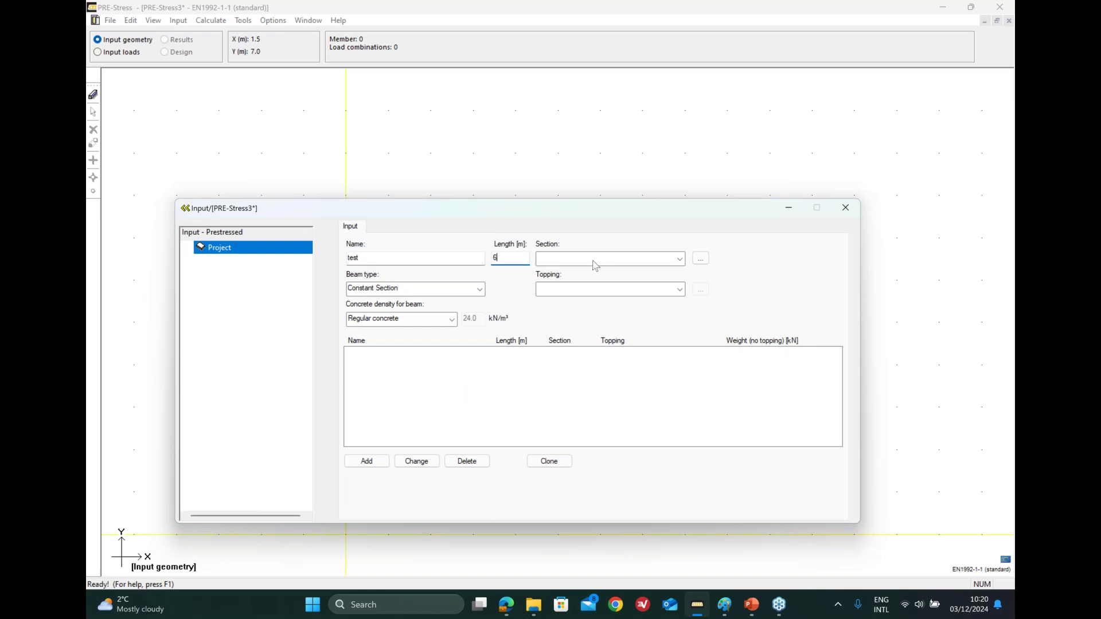
Assign the Starka 27 HD-section from Standard Eurocode concrete and add the member to the project with the default creation options
{"action": "left_click", "coordinate": [701, 259]}
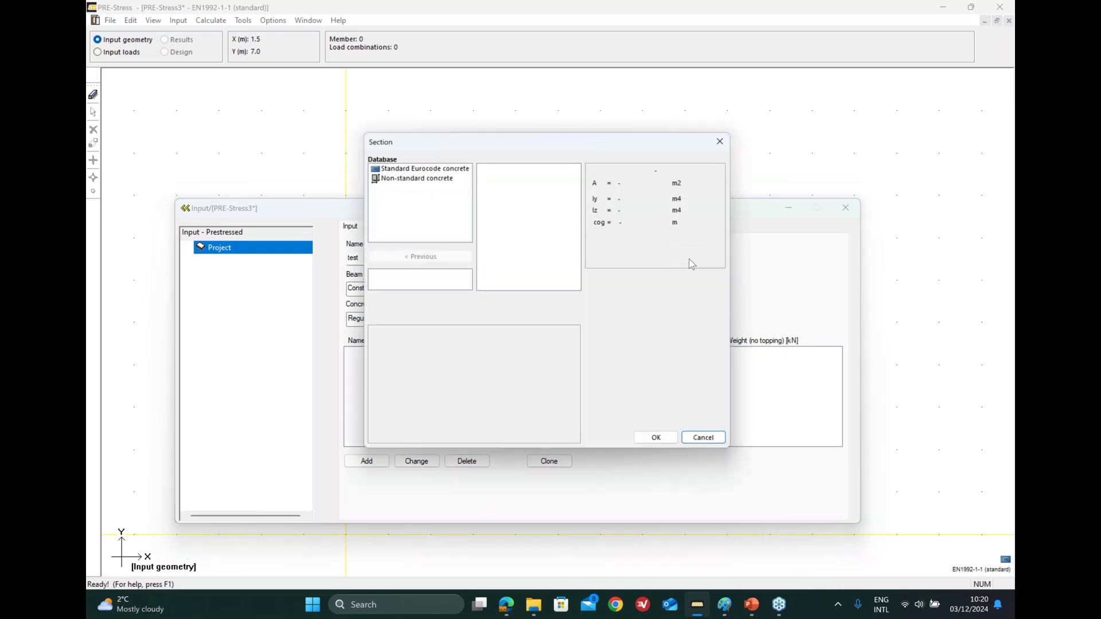
{"action": "left_click", "coordinate": [419, 168]}
{"action": "double_click", "coordinate": [514, 279]}
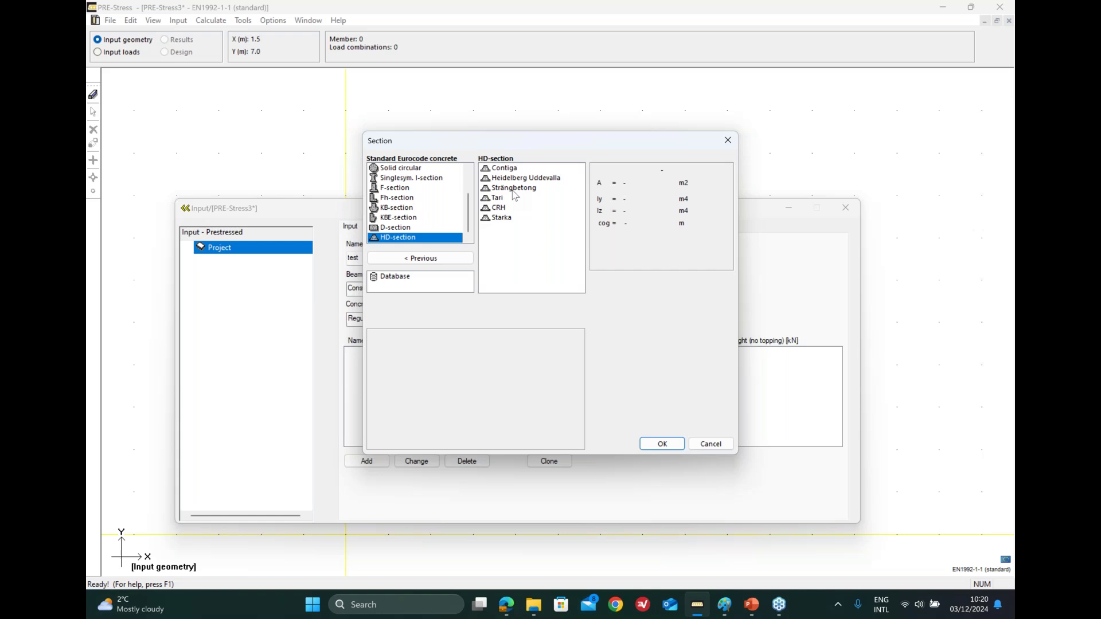
{"action": "double_click", "coordinate": [500, 219]}
{"action": "left_click", "coordinate": [511, 181]}
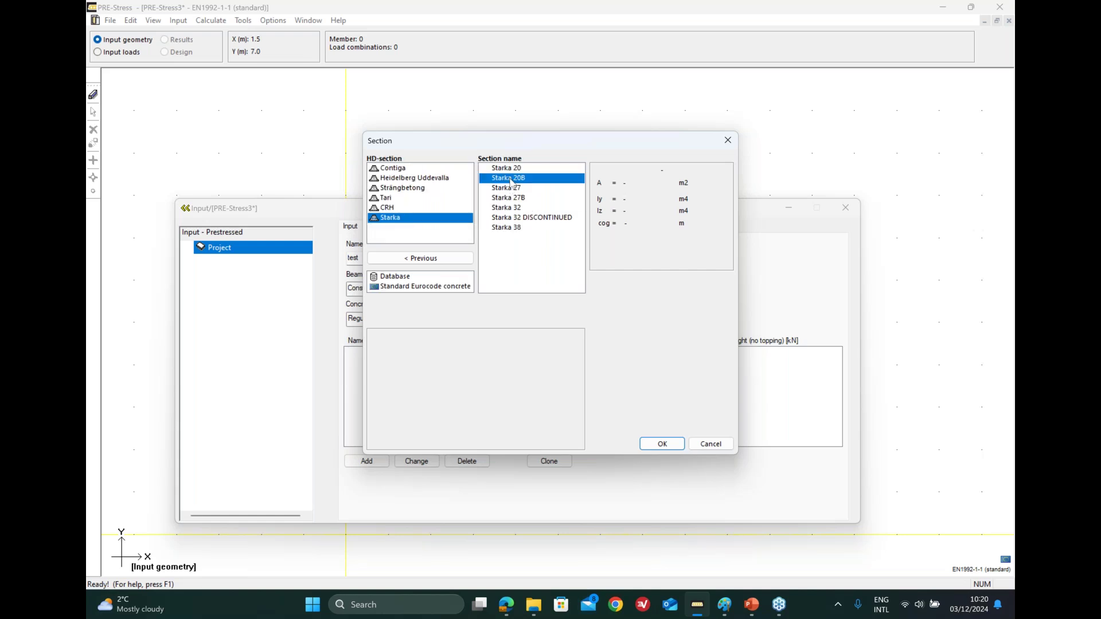
{"action": "left_click", "coordinate": [508, 190]}
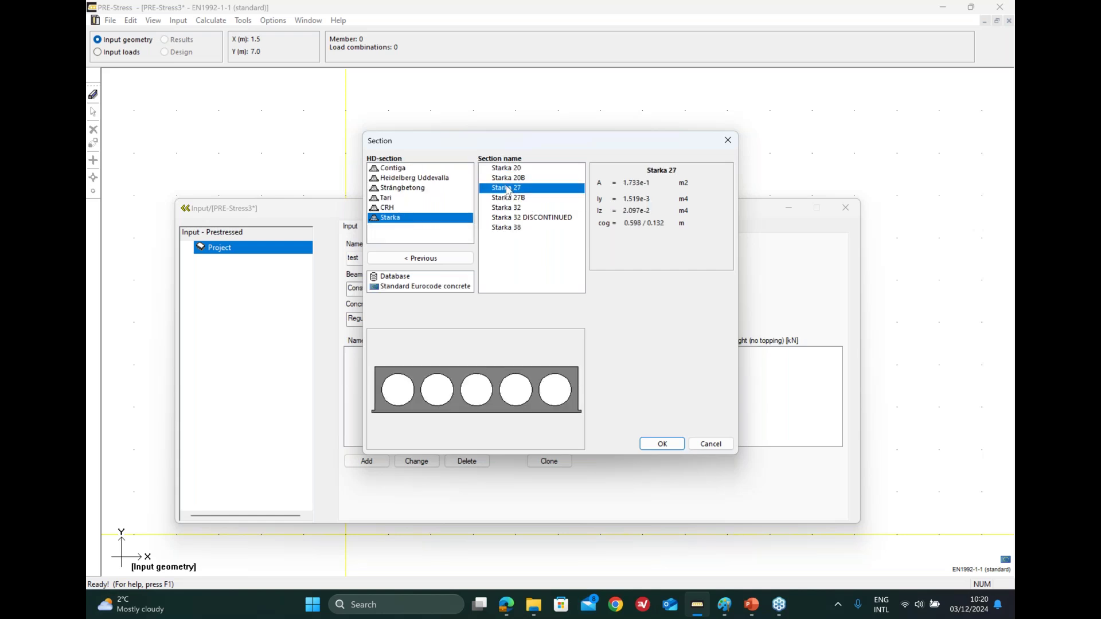
{"action": "left_click", "coordinate": [662, 444]}
{"action": "left_click", "coordinate": [367, 462]}
{"action": "left_click", "coordinate": [539, 456]}
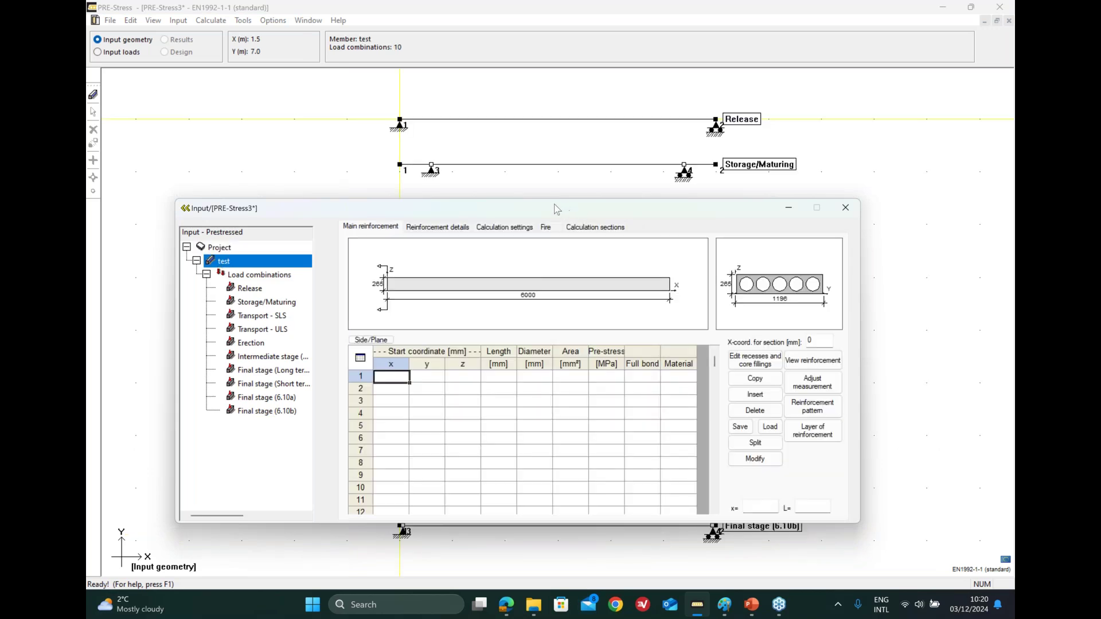
Set member test to shear calculation without shear reinforcement (EN1992-1-1 6.2.2)
{"action": "left_click_drag", "start_coordinate": [557, 210], "coordinate": [587, 144]}
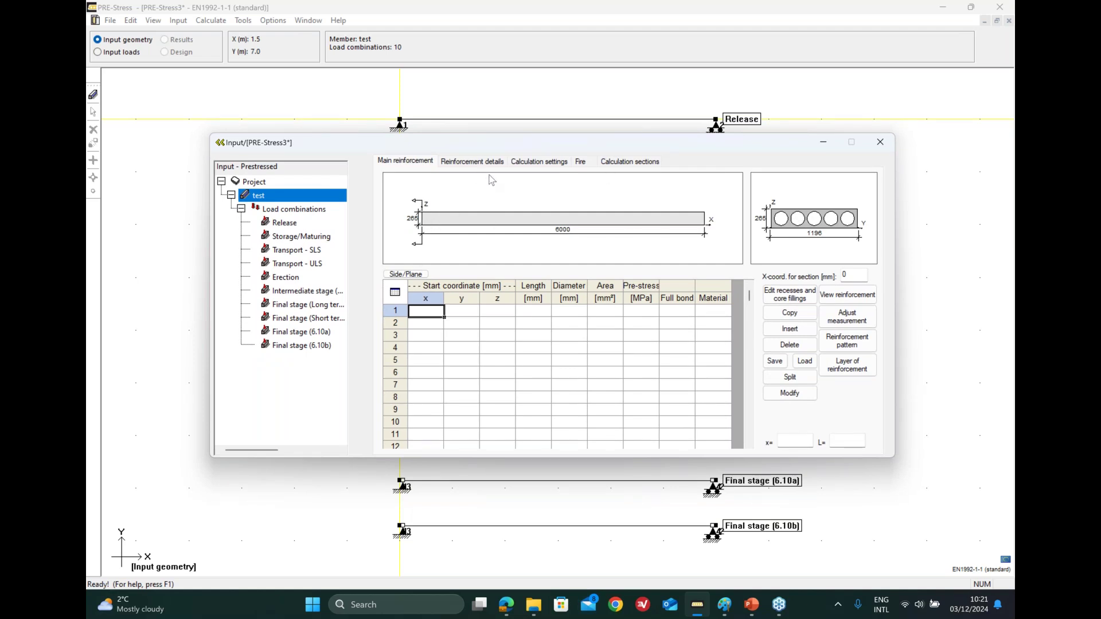
{"action": "left_click", "coordinate": [536, 164]}
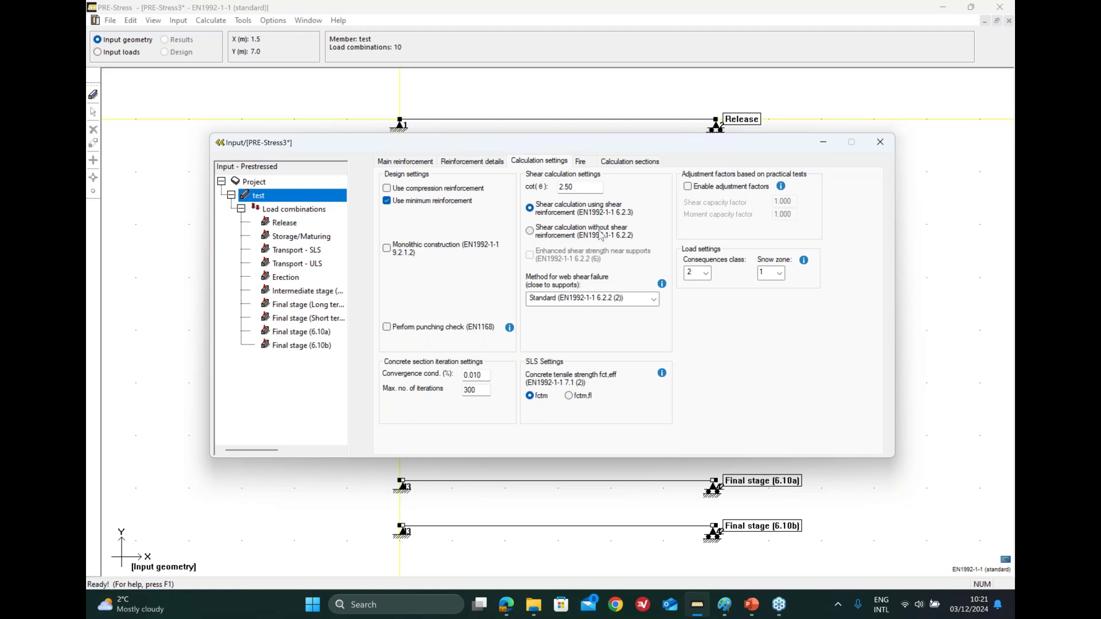
{"action": "left_click", "coordinate": [530, 232]}
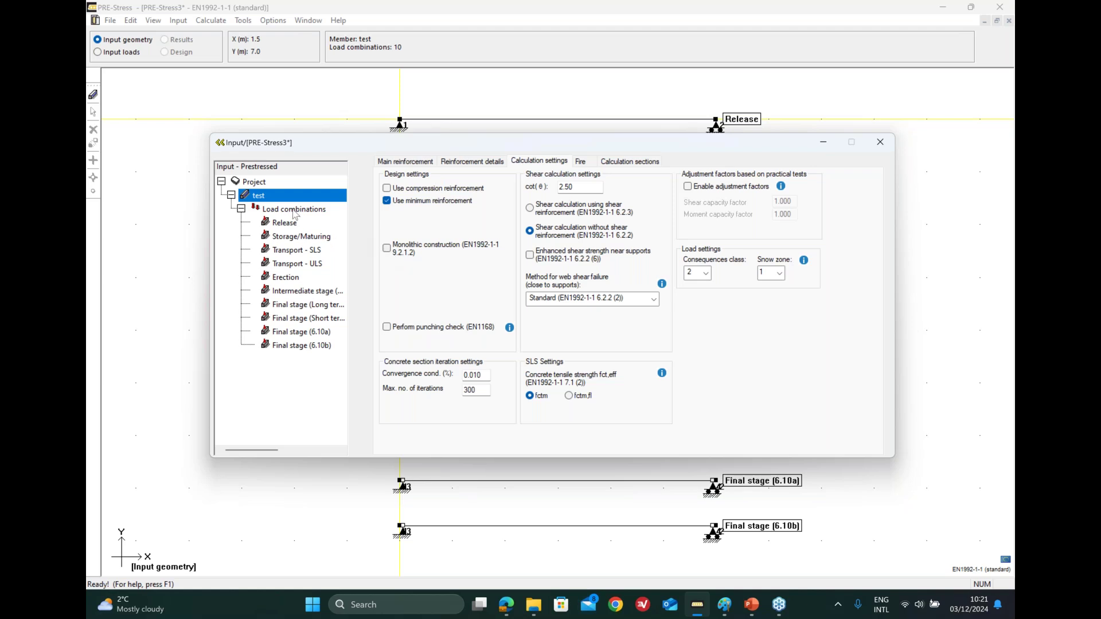
Add layered reinforcement to member test: two 20 mm B500 top bars and six 12.9 mm 7-wire super bottom strands
{"action": "left_click", "coordinate": [405, 162]}
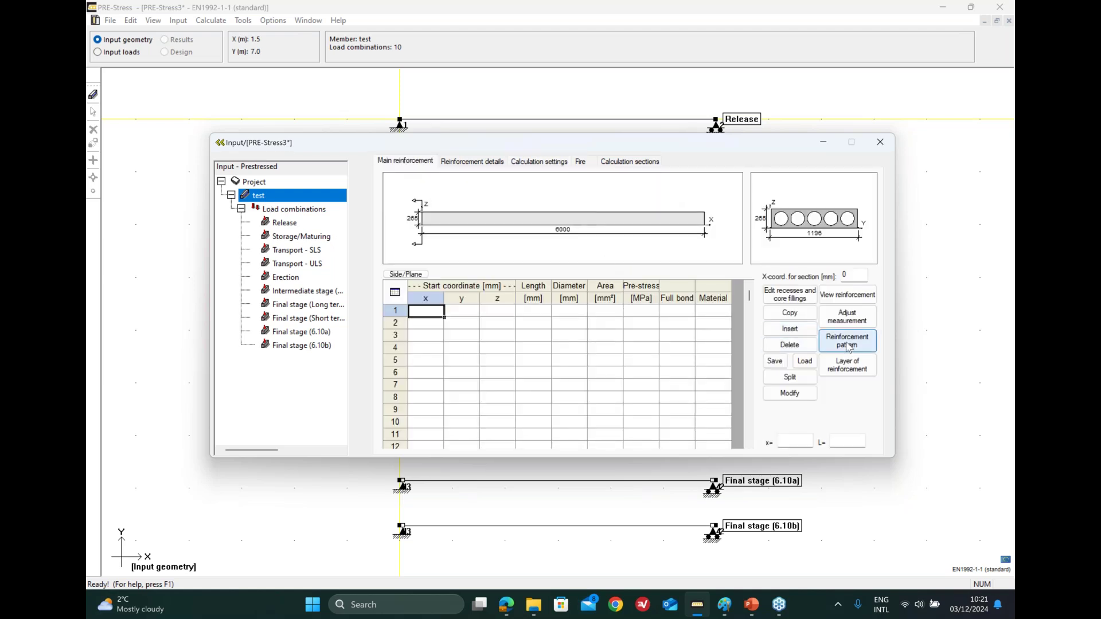
{"action": "left_click", "coordinate": [851, 371]}
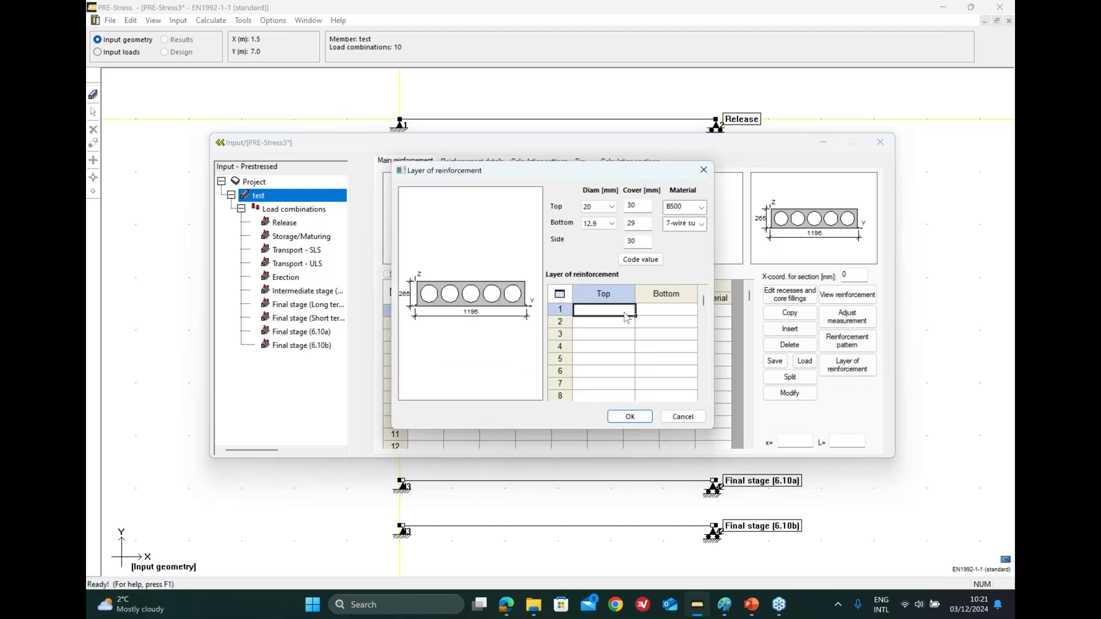
{"action": "type", "text": "2"}
{"action": "left_click", "coordinate": [656, 310]}
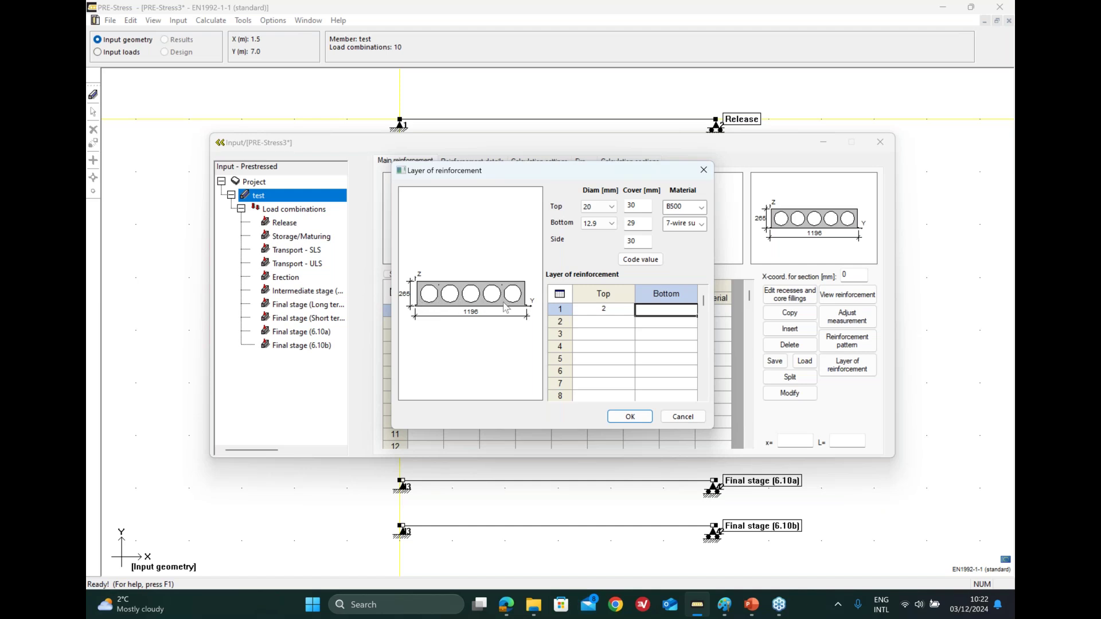
{"action": "type", "text": "6"}
{"action": "left_click", "coordinate": [642, 335]}
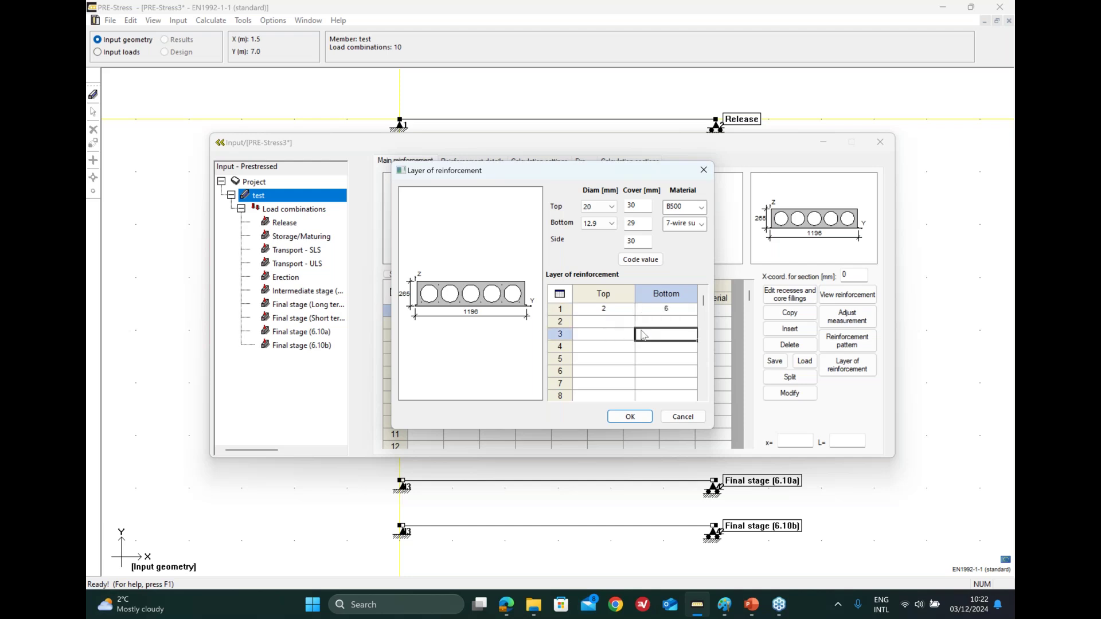
{"action": "left_click", "coordinate": [630, 417]}
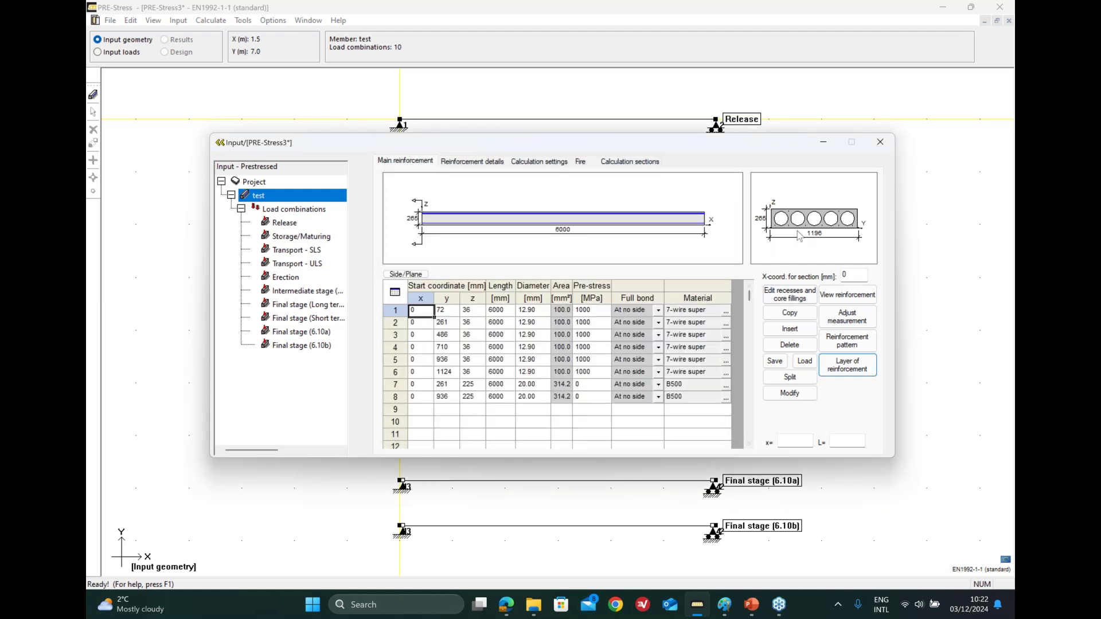
{"action": "left_click", "coordinate": [805, 230]}
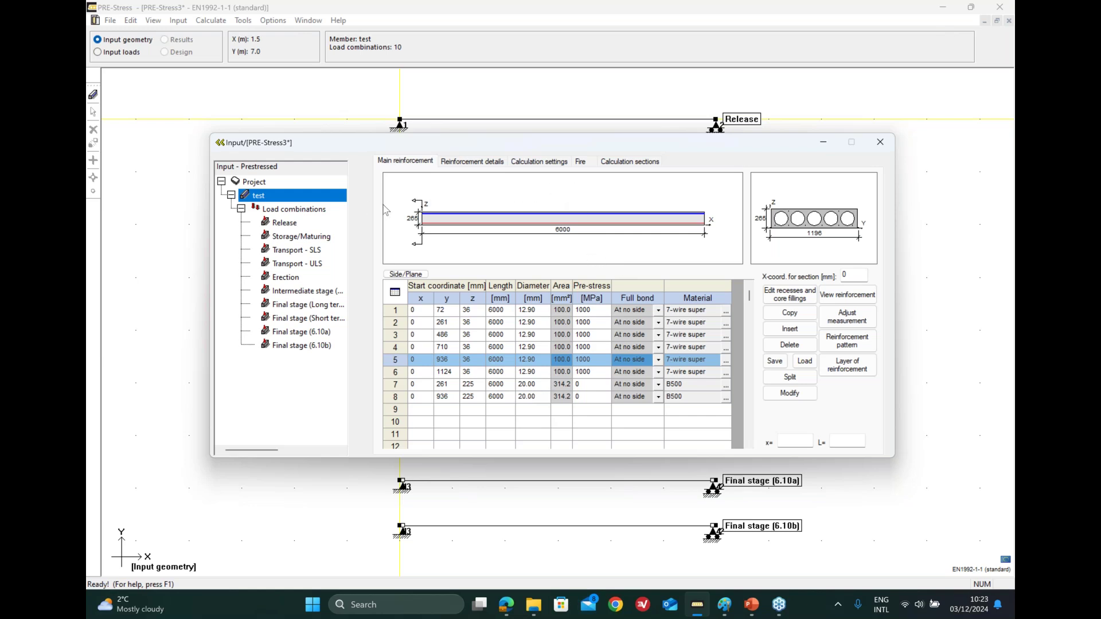
{"action": "left_click", "coordinate": [284, 211]}
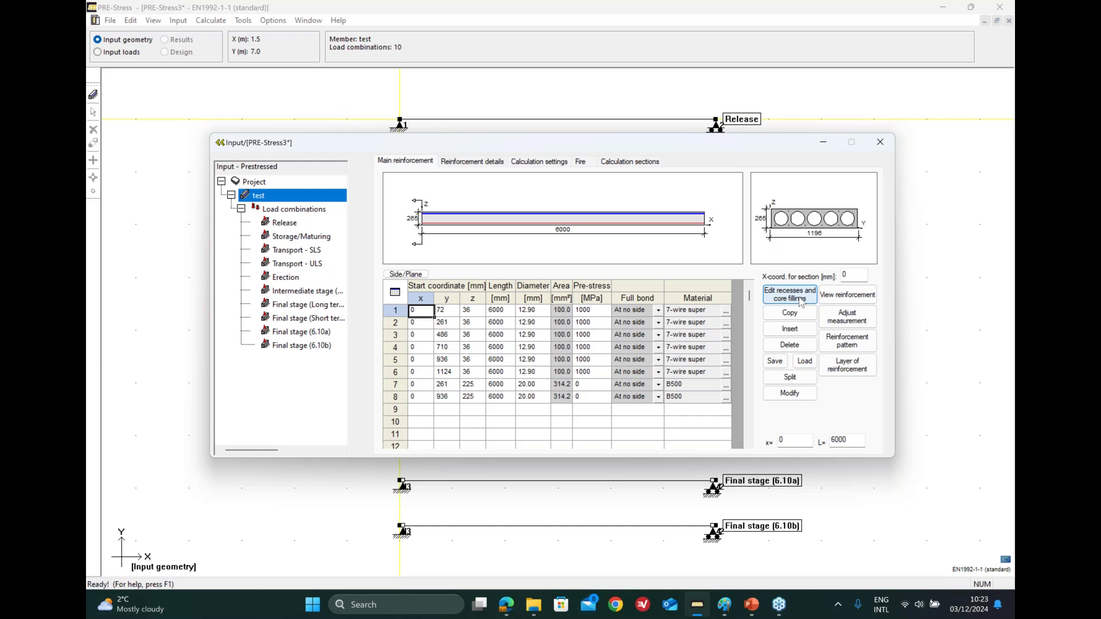
Add a core filling to core 1 from X 0 to 1000 mm and view the section through it
{"action": "left_click", "coordinate": [802, 302]}
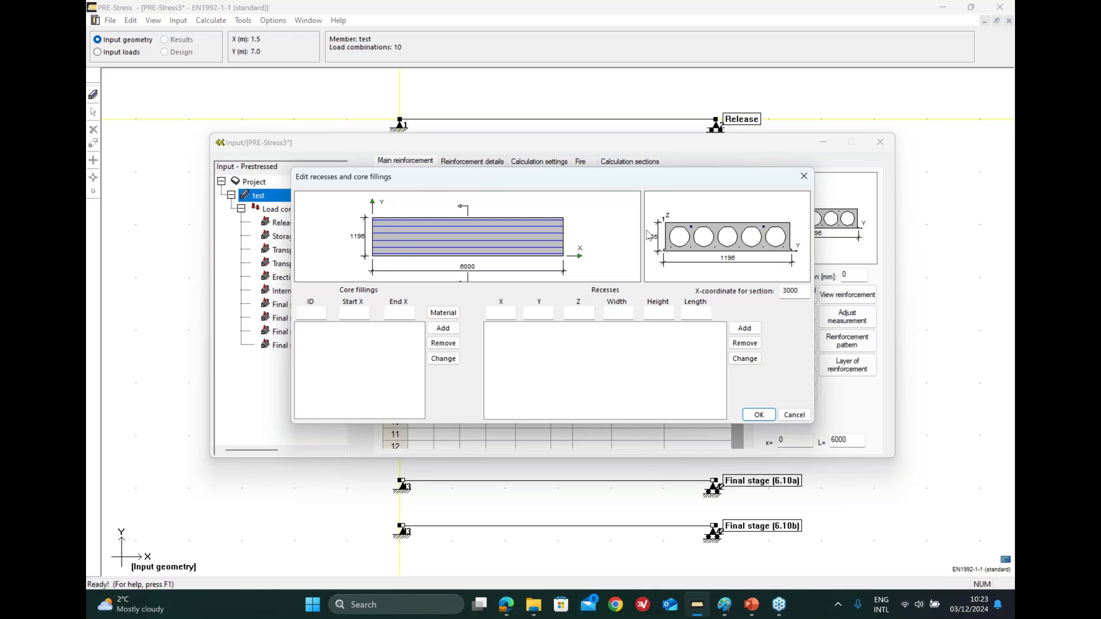
{"action": "left_click", "coordinate": [313, 313]}
{"action": "type", "text": "1"}
{"action": "left_click", "coordinate": [349, 315]}
{"action": "type", "text": "0"}
{"action": "left_click", "coordinate": [400, 310]}
{"action": "type", "text": "1000"}
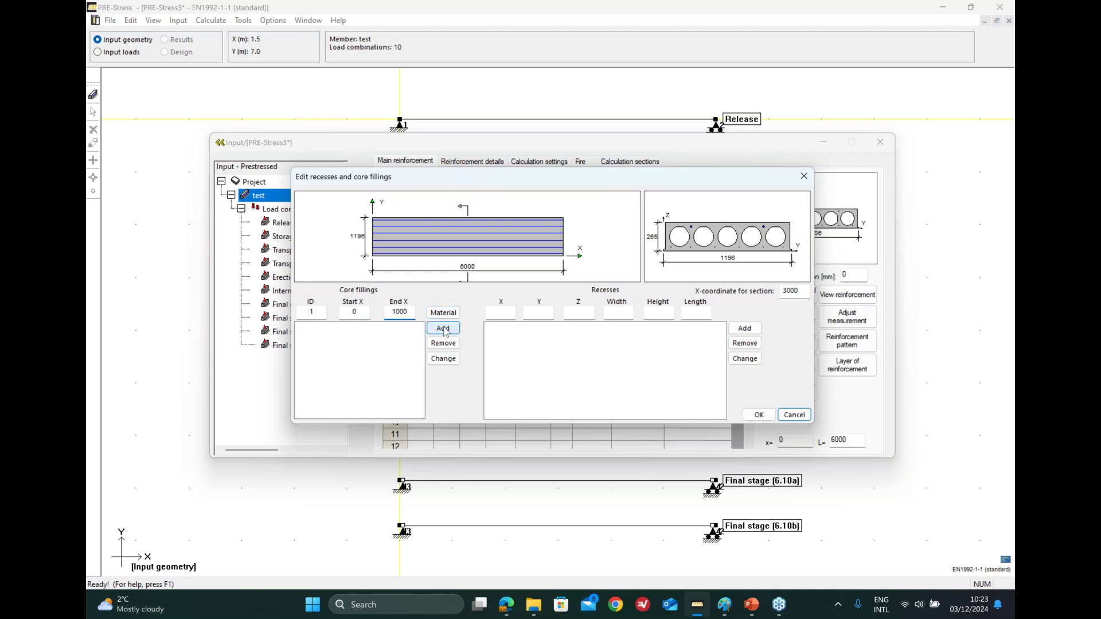
{"action": "left_click", "coordinate": [443, 328]}
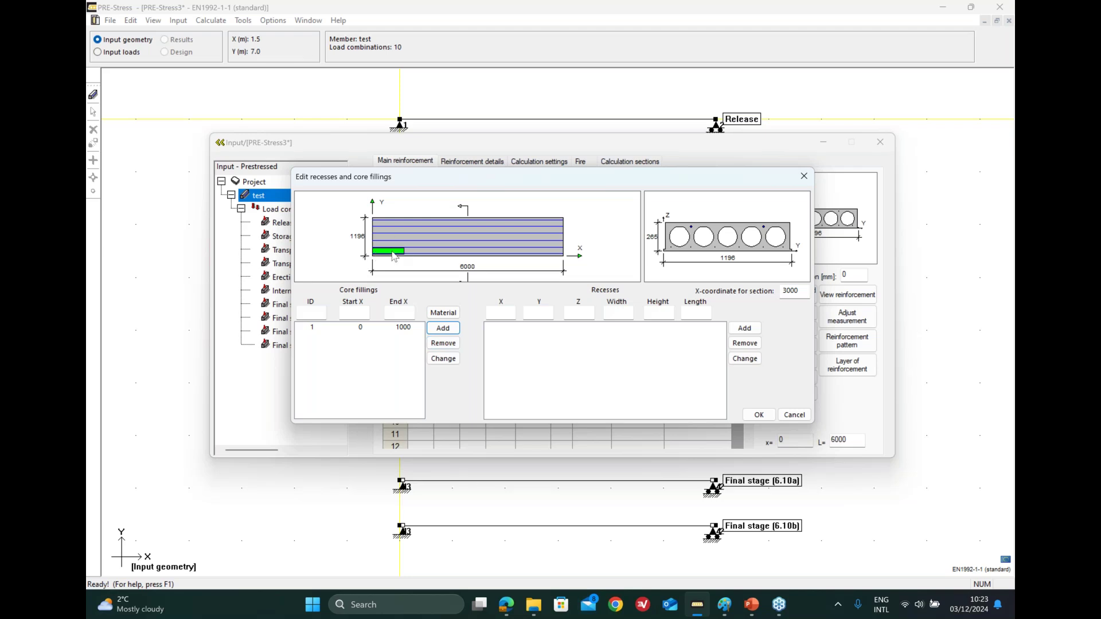
{"action": "left_click_drag", "start_coordinate": [469, 213], "coordinate": [395, 220]}
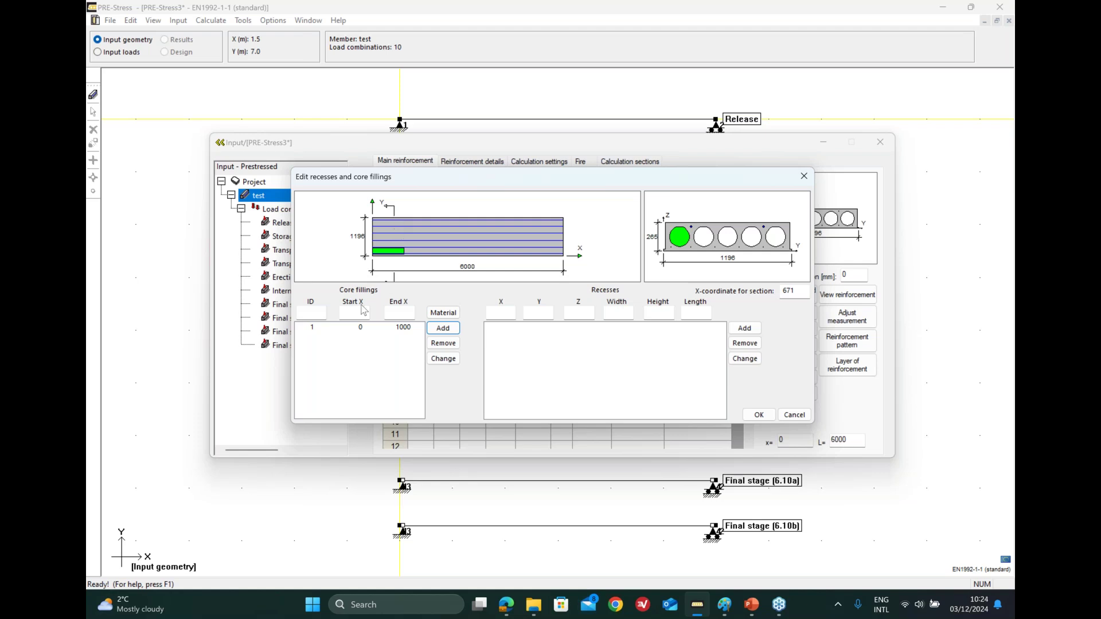
Add a second core filling to core 5 from X 0 to 1000 mm
{"action": "left_click", "coordinate": [316, 313]}
{"action": "type", "text": "5"}
{"action": "left_click", "coordinate": [355, 312]}
{"action": "type", "text": "0"}
{"action": "left_click", "coordinate": [401, 311]}
{"action": "type", "text": "1000"}
{"action": "left_click", "coordinate": [450, 329]}
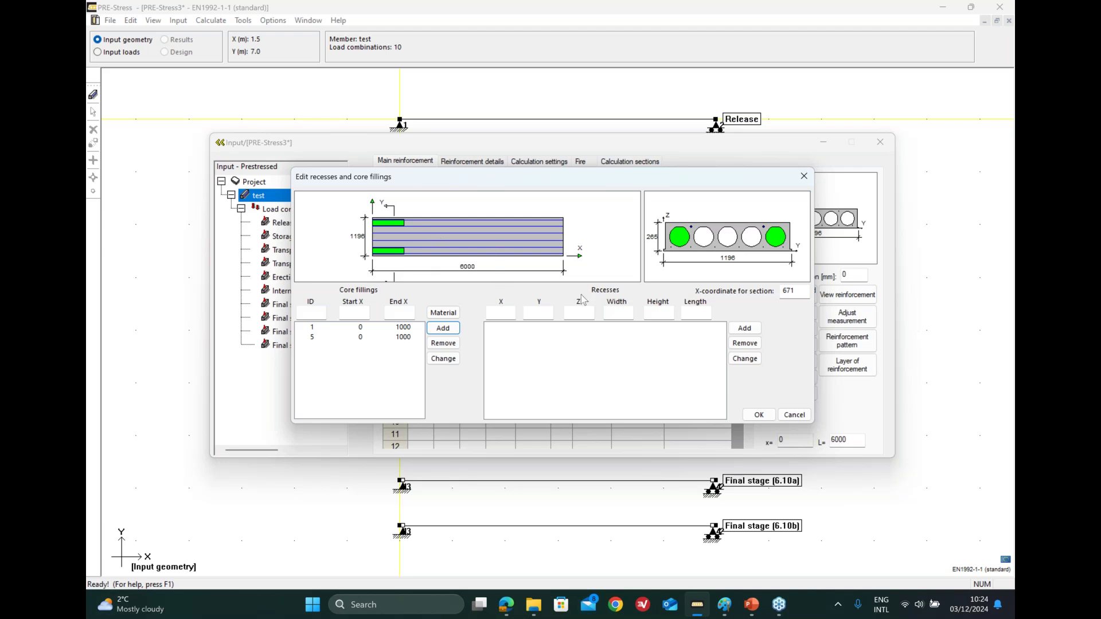
Add a recess at X 3000, Y 200, Z 0 with width 150, height 265 and length 150 mm
{"action": "left_click", "coordinate": [503, 311]}
{"action": "type", "text": "1000"}
{"action": "left_click", "coordinate": [545, 314]}
{"action": "left_click", "coordinate": [506, 312]}
{"action": "key", "text": "Left"}
{"action": "key", "text": "Left"}
{"action": "key", "text": "BackSpace"}
{"action": "type", "text": "3"}
{"action": "left_click", "coordinate": [534, 316]}
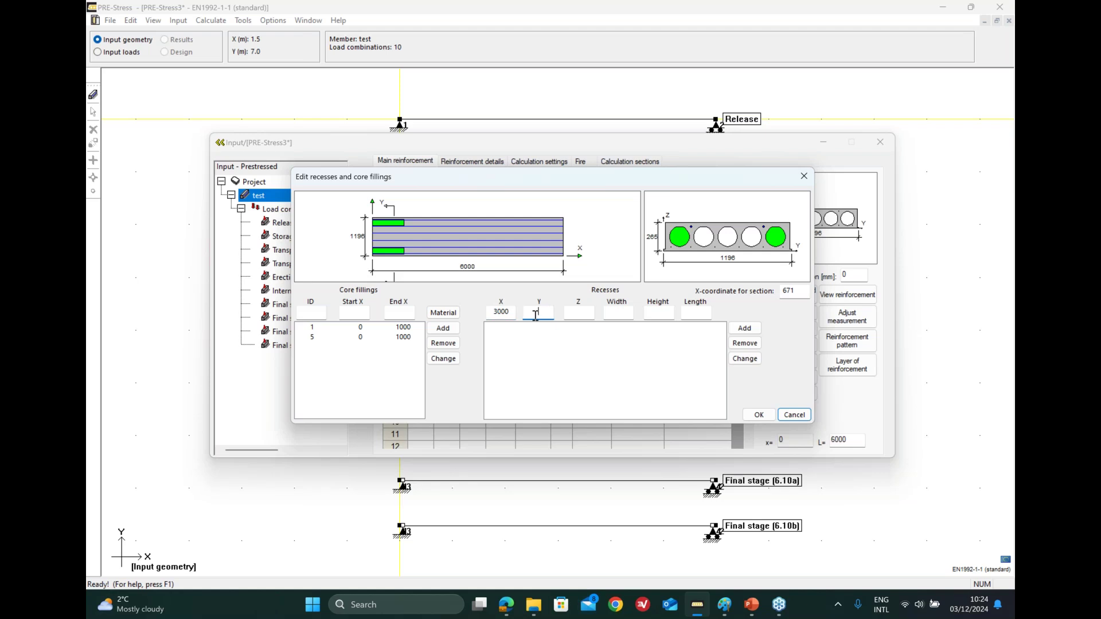
{"action": "type", "text": "200"}
{"action": "left_click", "coordinate": [572, 312]}
{"action": "type", "text": "0"}
{"action": "left_click", "coordinate": [617, 313]}
{"action": "type", "text": "150"}
{"action": "left_click", "coordinate": [664, 313]}
{"action": "type", "text": "265"}
{"action": "left_click", "coordinate": [687, 317]}
{"action": "type", "text": "150"}
{"action": "left_click", "coordinate": [744, 329]}
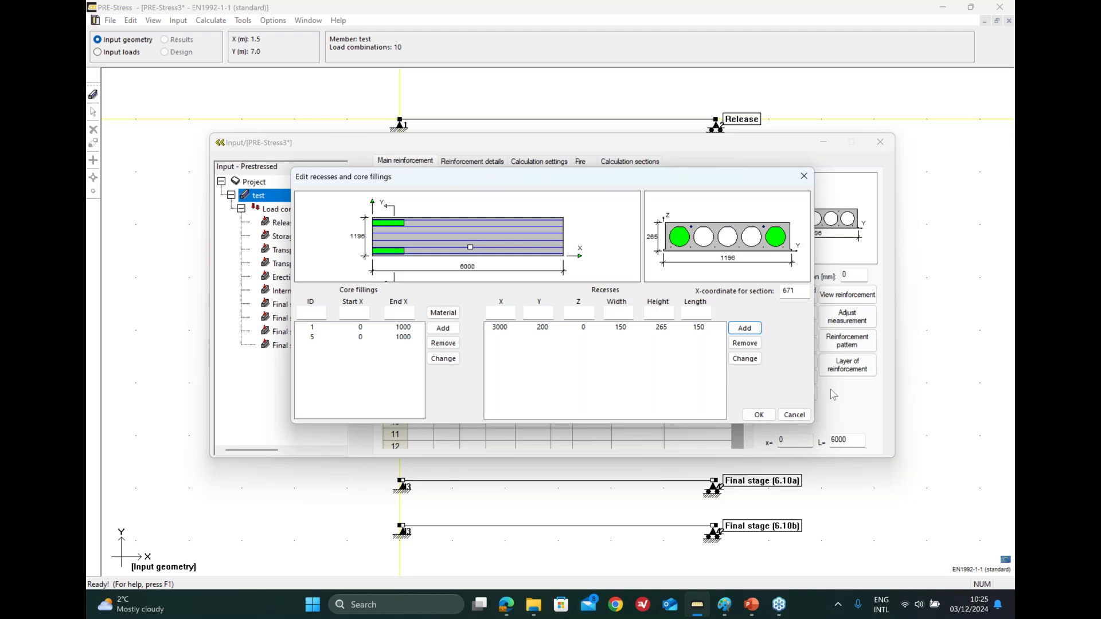
Remove the core fillings from cores 1 and 5 and accept the recess and core filling settings
{"action": "left_click", "coordinate": [395, 332]}
{"action": "left_click", "coordinate": [443, 343]}
{"action": "left_click", "coordinate": [404, 328]}
{"action": "left_click", "coordinate": [443, 343]}
{"action": "left_click", "coordinate": [501, 327]}
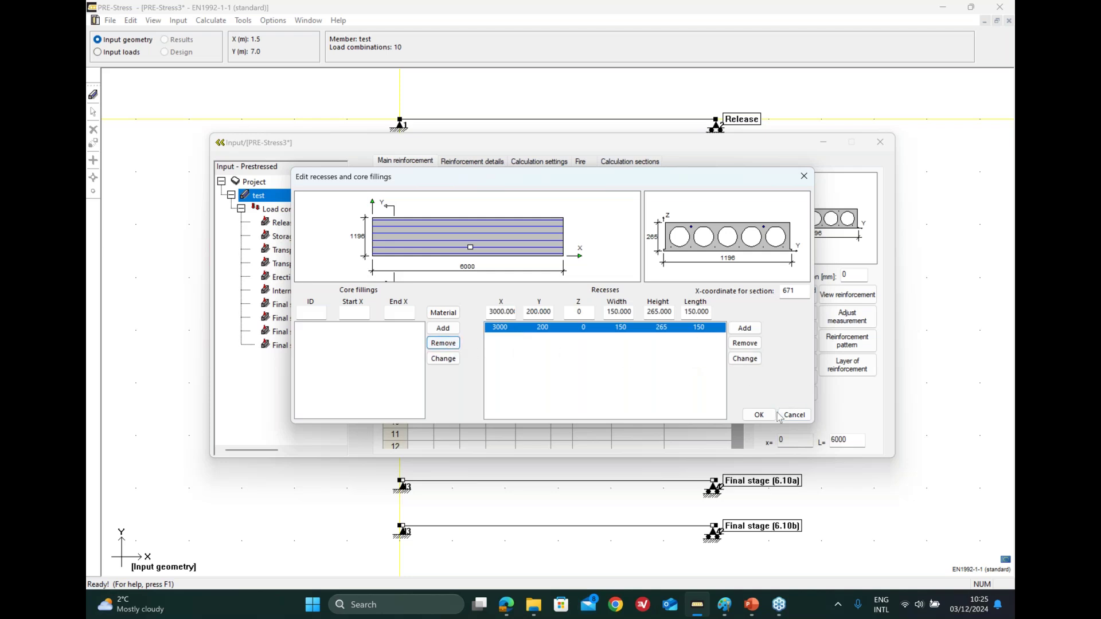
{"action": "left_click", "coordinate": [760, 419]}
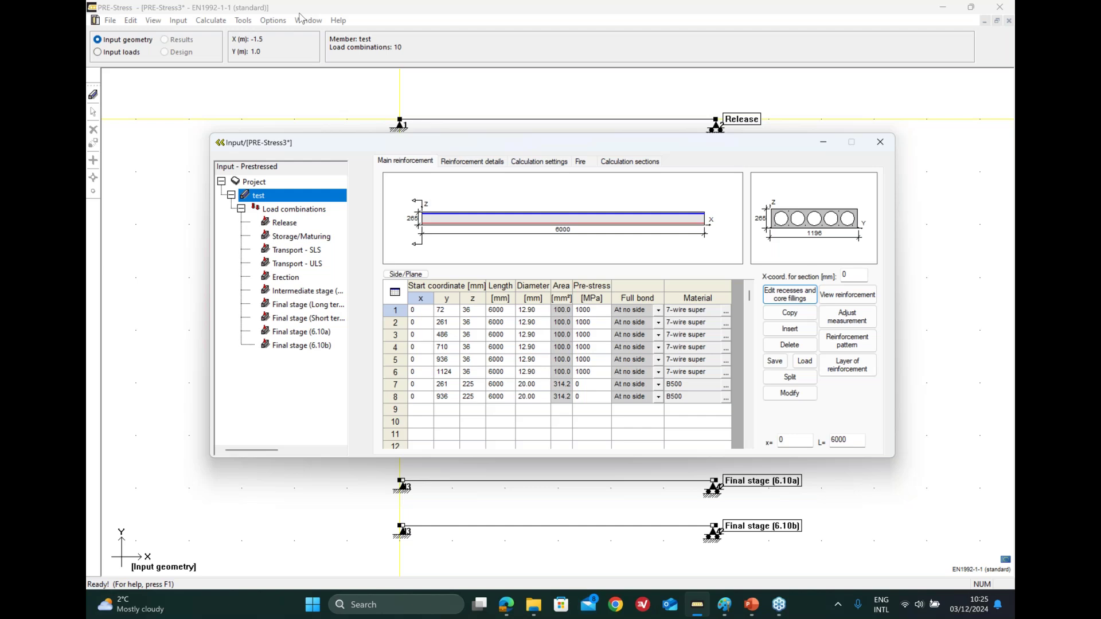
Switch to Chrome and search Google for creep and shrinkage of concrete
{"action": "left_click", "coordinate": [617, 606]}
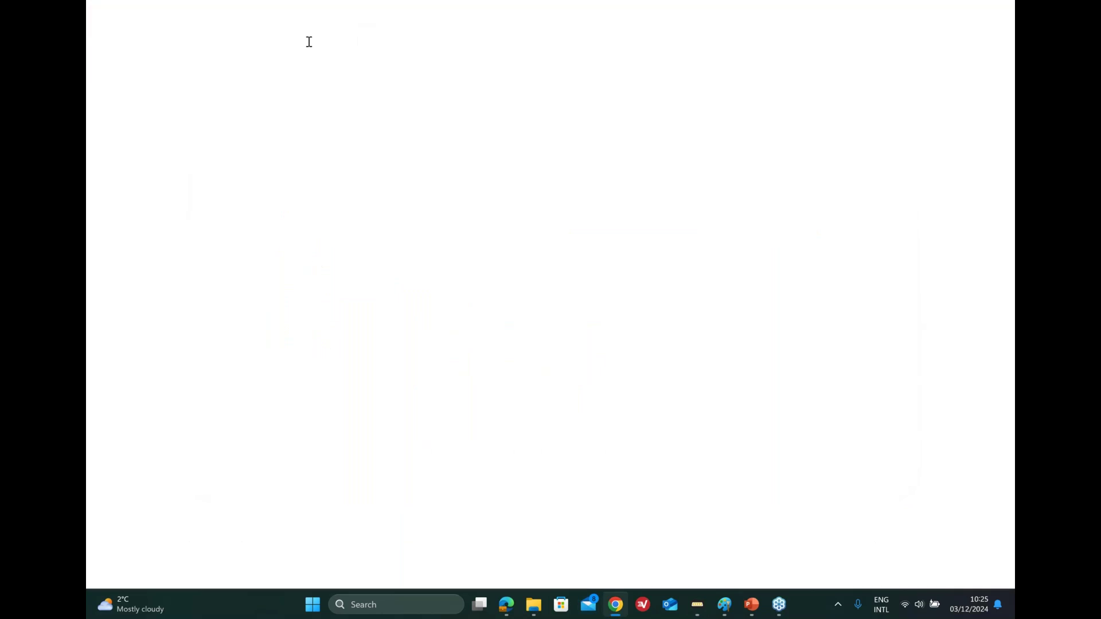
{"action": "type", "text": "c"}
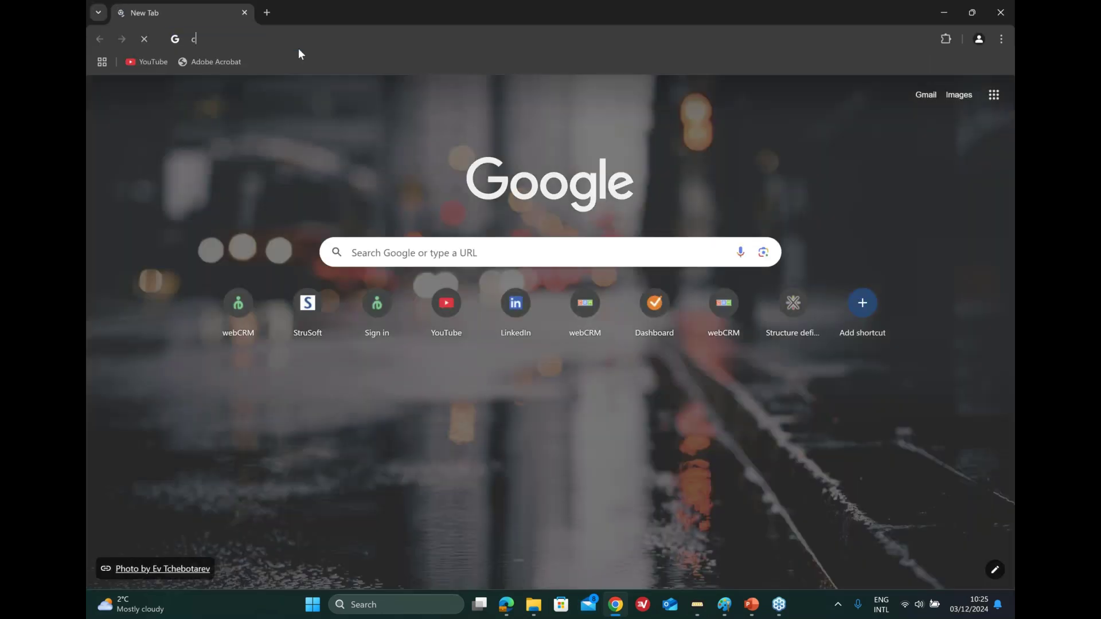
{"action": "type", "text": "reep and shri"}
{"action": "key", "text": "Return"}
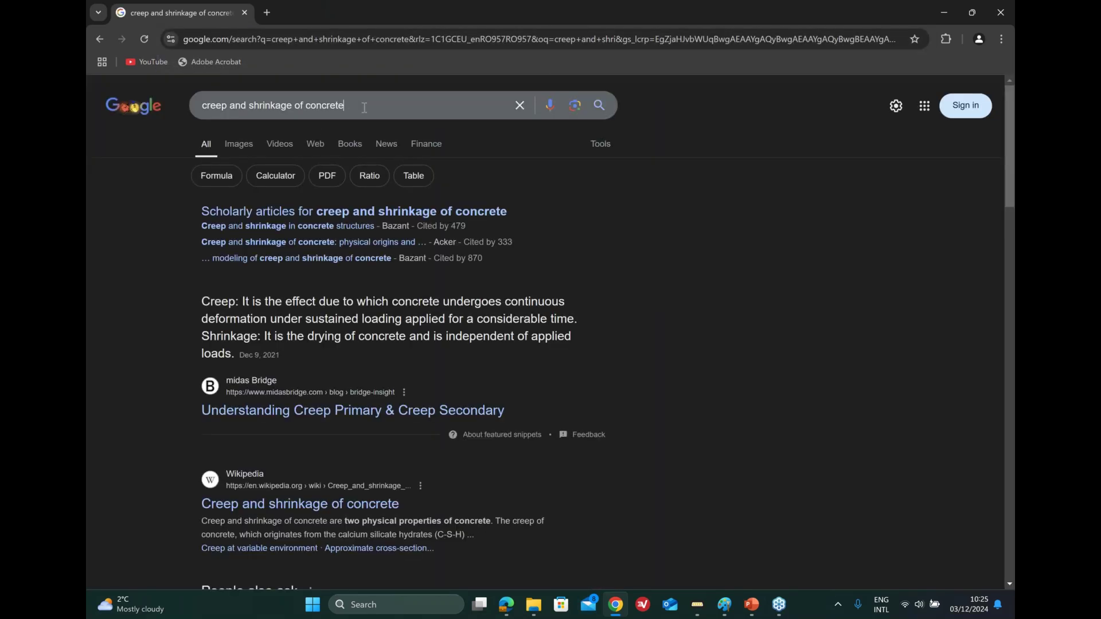
Change the search to creep and shrinkage strusoft and open StruSoft's concrete creep and shrinkage calculator
{"action": "left_click", "coordinate": [345, 106]}
{"action": "left_click_drag", "start_coordinate": [345, 106], "coordinate": [300, 101]}
{"action": "type", "text": "strusoft"}
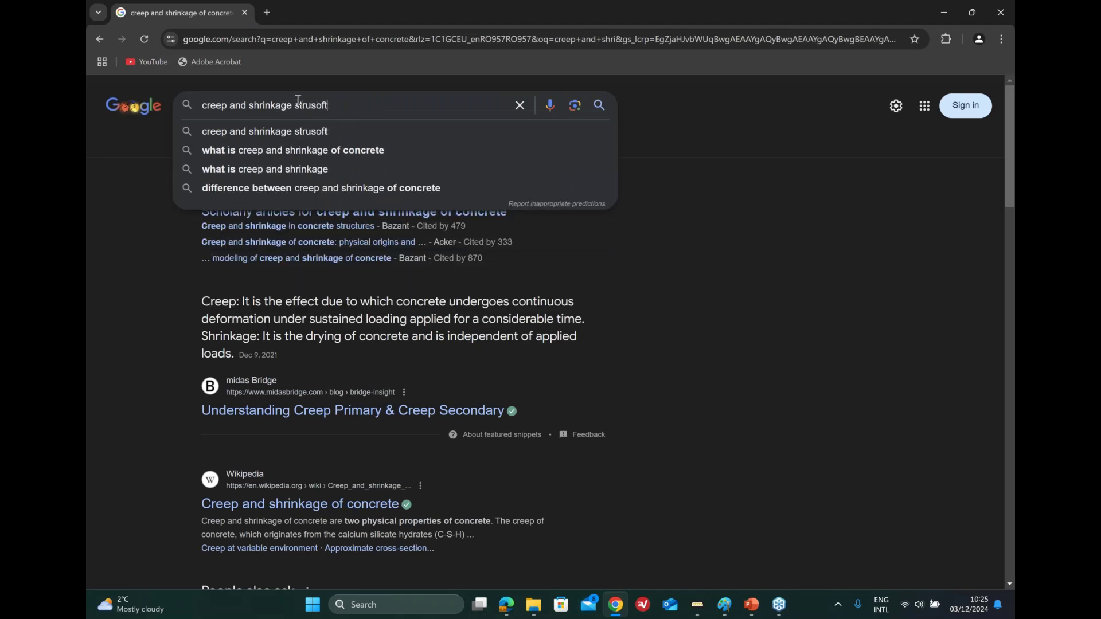
{"action": "key", "text": "Return"}
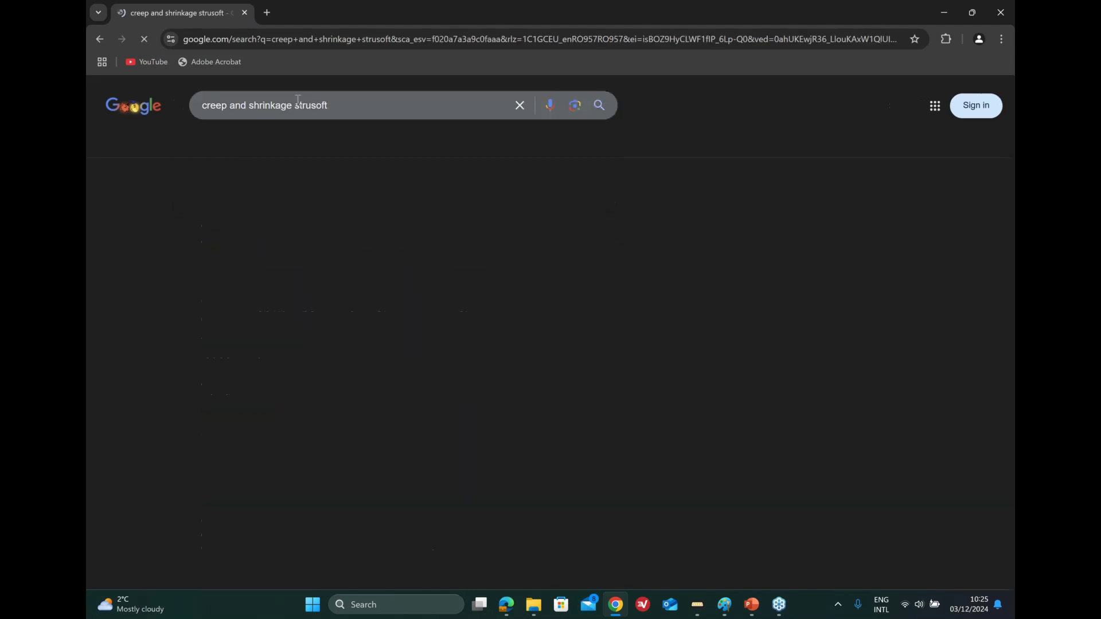
{"action": "left_click", "coordinate": [299, 213]}
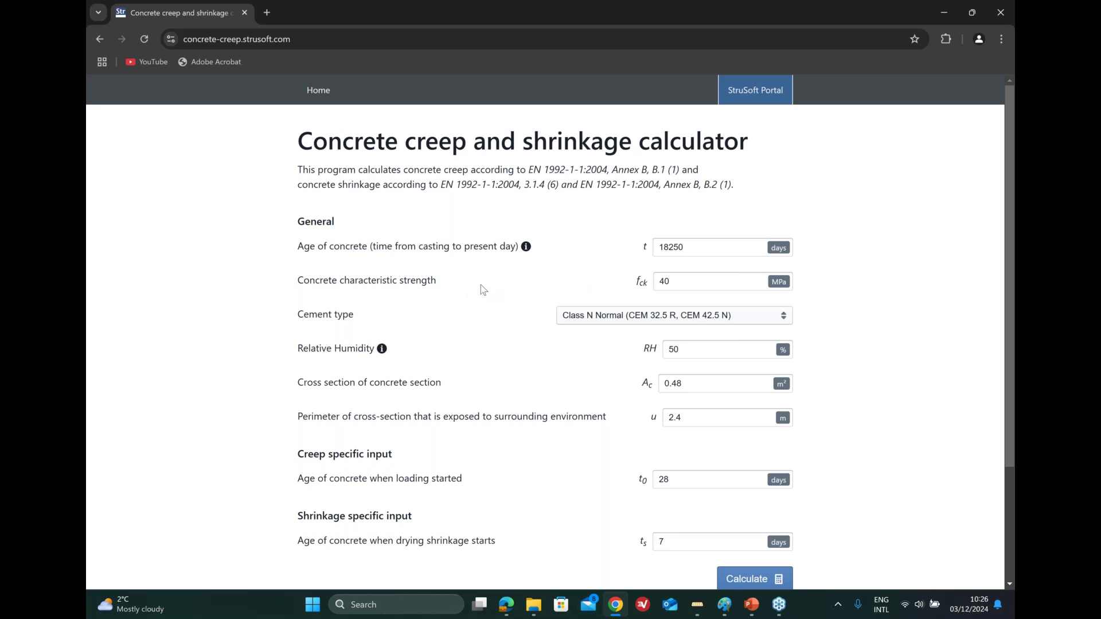
Review the calculator's input parameters and result, and show the detailed creep calculation formulas
{"action": "scroll", "coordinate": [516, 261], "scroll_direction": "down", "scroll_amount": 1}
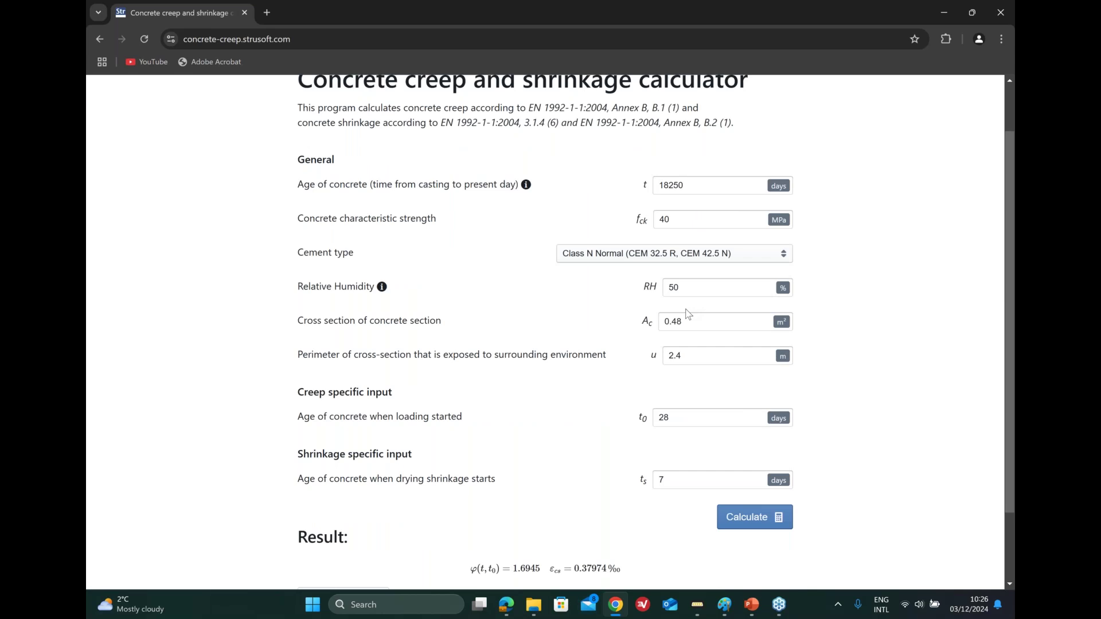
{"action": "scroll", "coordinate": [726, 315], "scroll_direction": "down", "scroll_amount": 2}
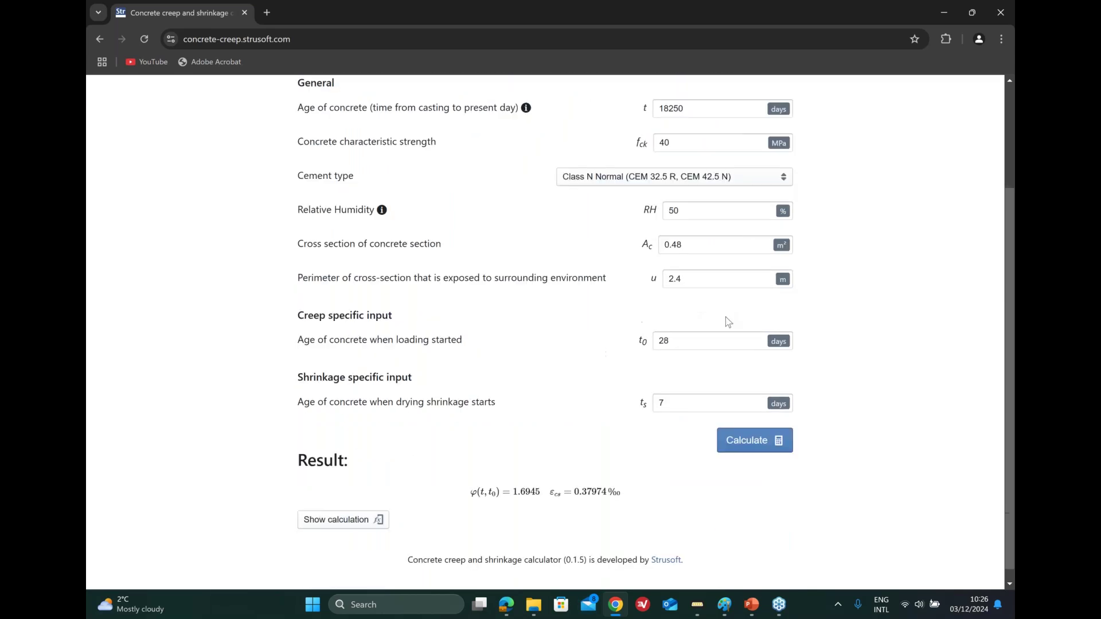
{"action": "left_click", "coordinate": [346, 510]}
{"action": "scroll", "coordinate": [443, 463], "scroll_direction": "down", "scroll_amount": 5}
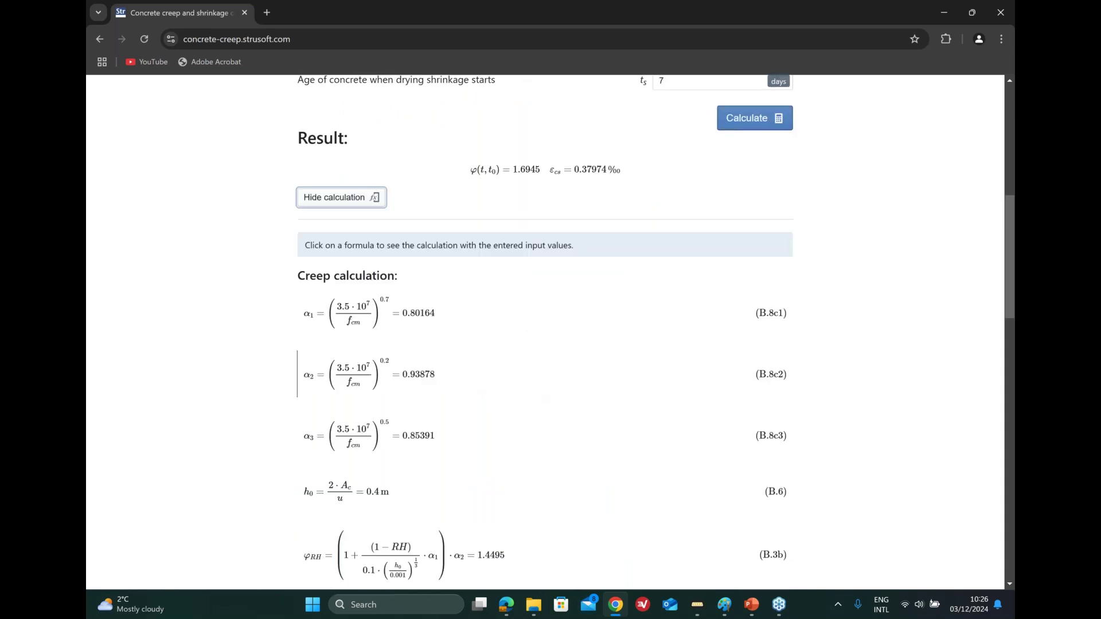
{"action": "scroll", "coordinate": [593, 382], "scroll_direction": "up", "scroll_amount": 1}
{"action": "scroll", "coordinate": [594, 382], "scroll_direction": "up", "scroll_amount": 4}
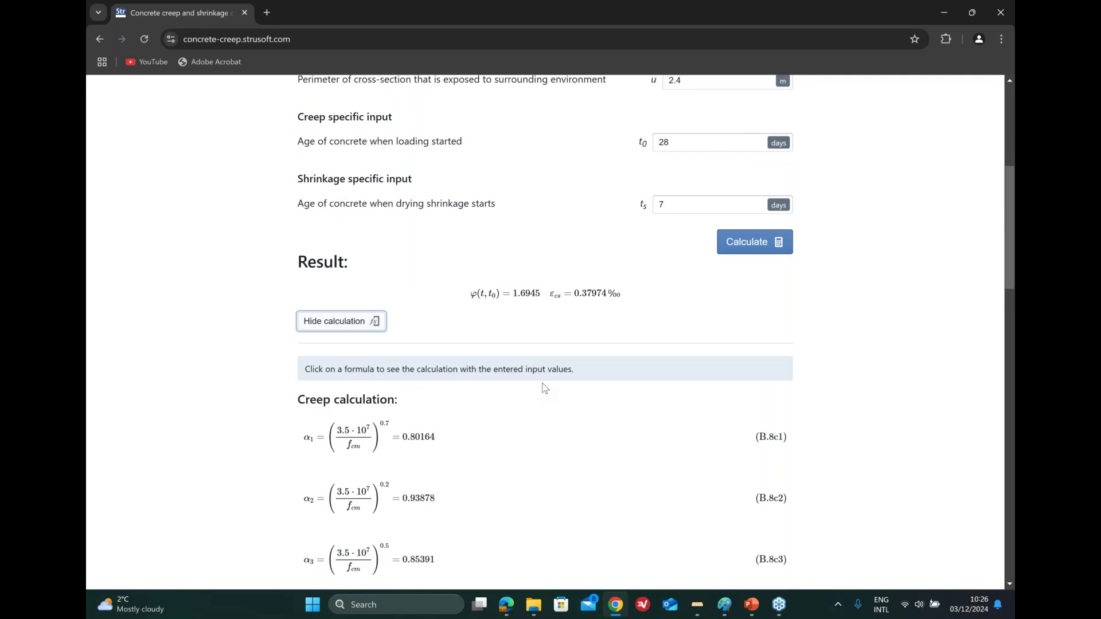
{"action": "scroll", "coordinate": [548, 388], "scroll_direction": "up", "scroll_amount": 3}
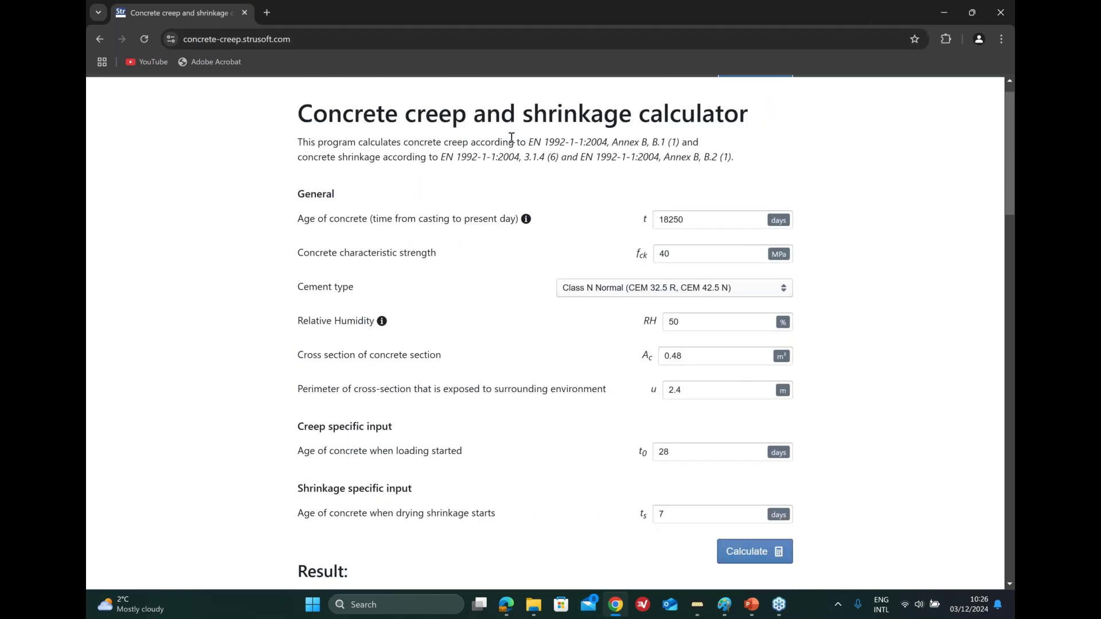
Switch back to PRE-Stress and examine the load combinations of member test and their long term creep and shrinkage parameters
{"action": "left_click", "coordinate": [944, 12]}
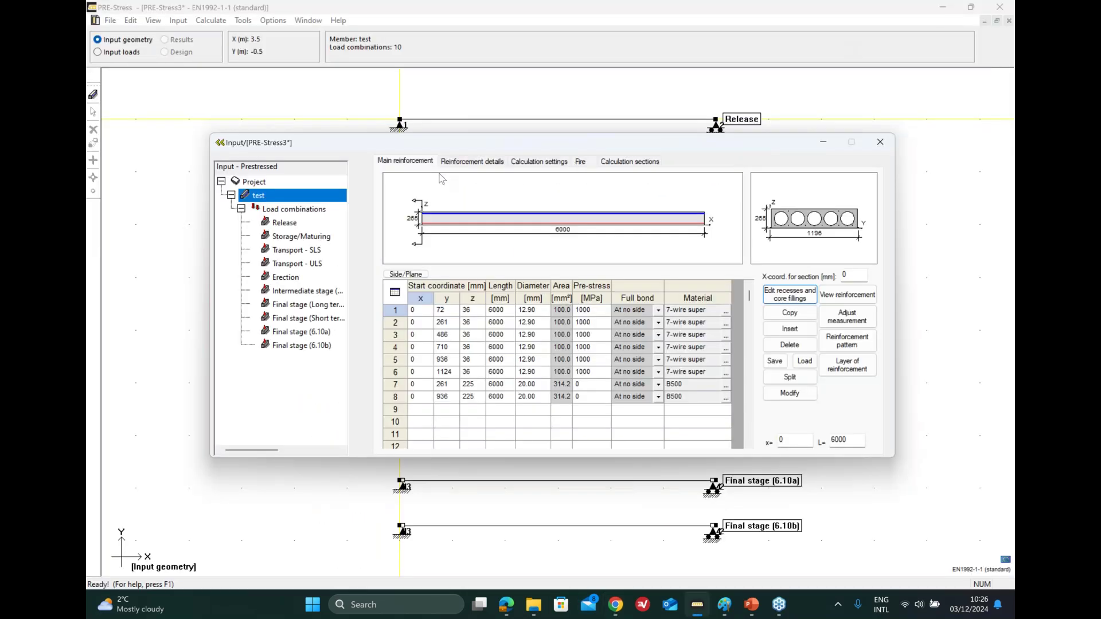
{"action": "left_click", "coordinate": [295, 210]}
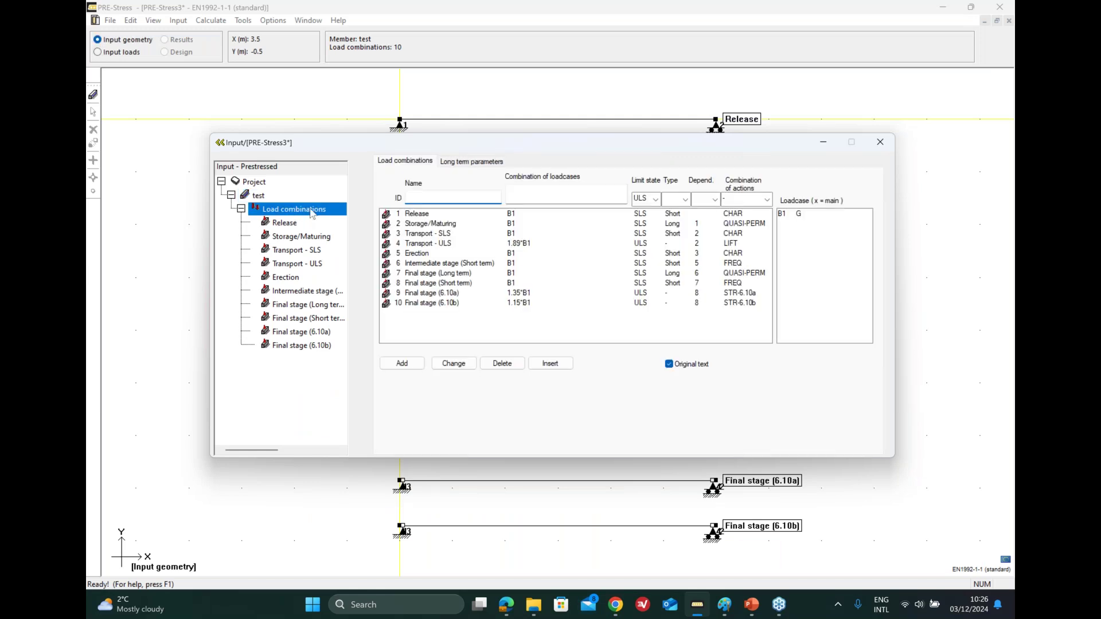
{"action": "left_click", "coordinate": [476, 162]}
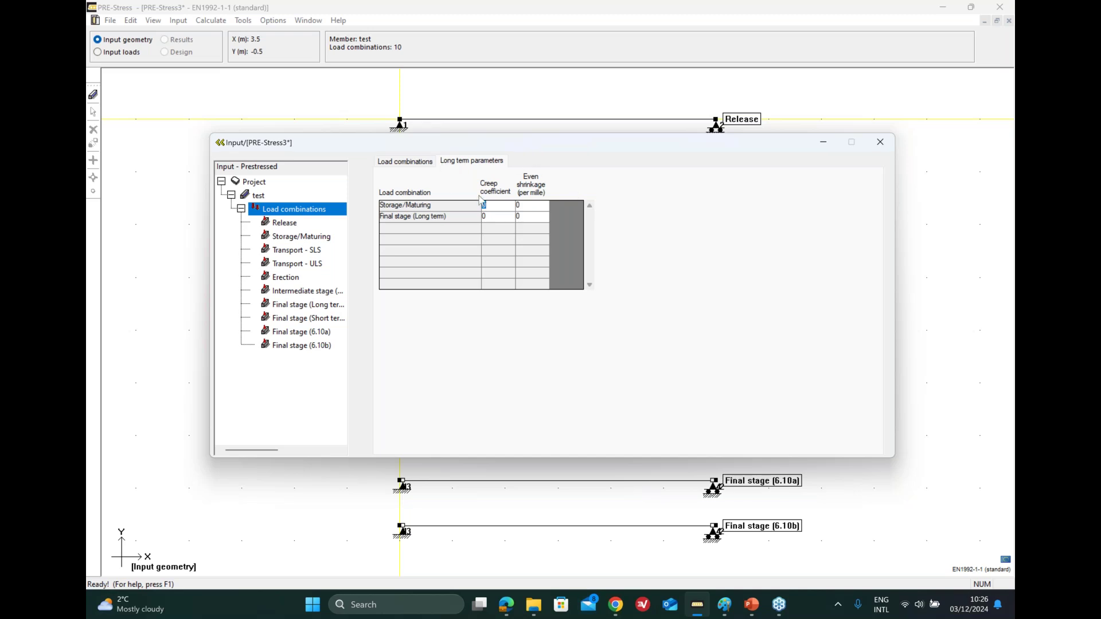
{"action": "left_click", "coordinate": [417, 164]}
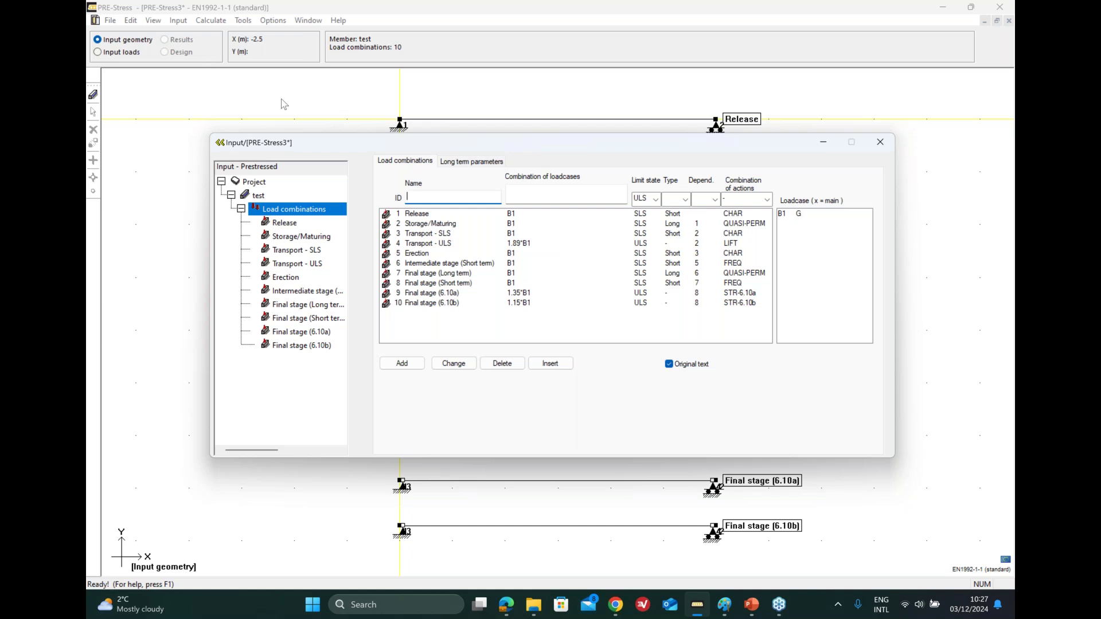
Switch to load input and add a load case named live with type B: Office
{"action": "left_click", "coordinate": [99, 53]}
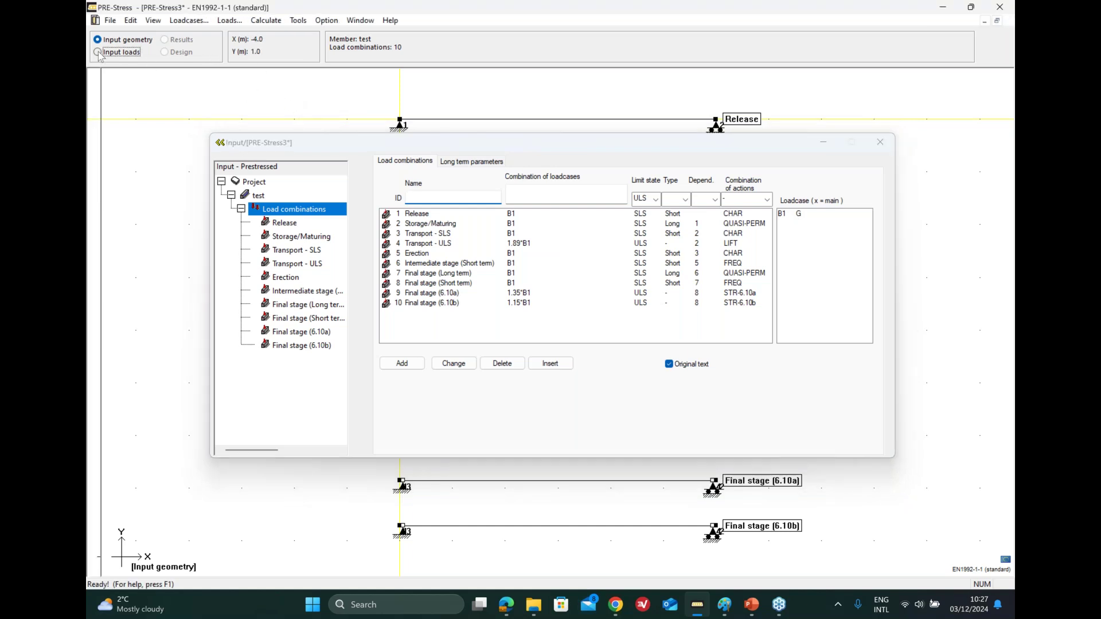
{"action": "left_click", "coordinate": [189, 21]}
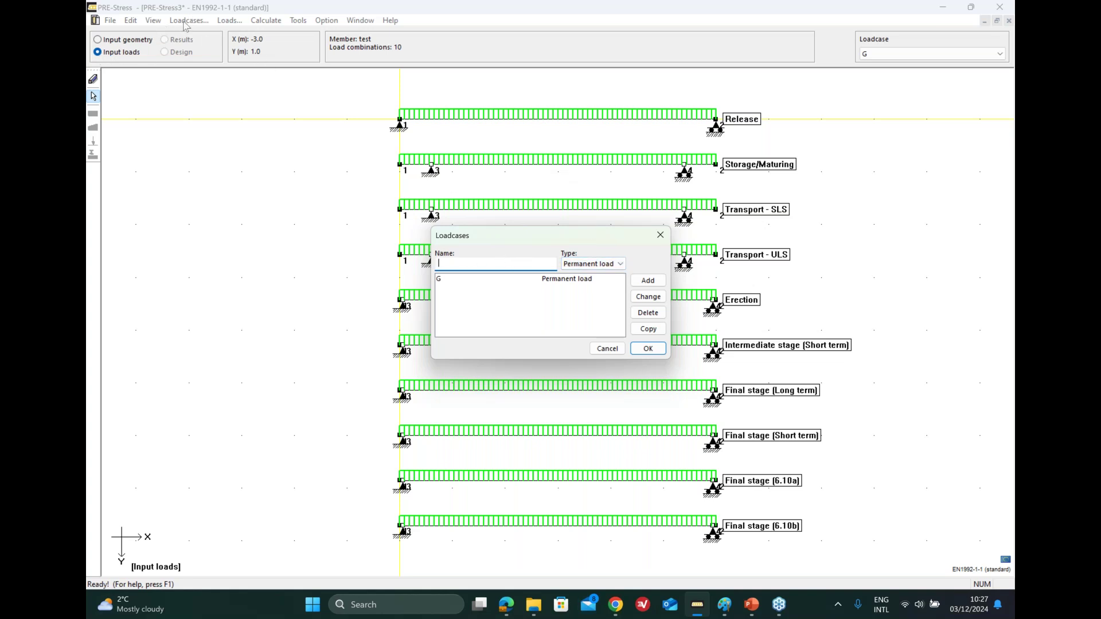
{"action": "type", "text": "live"}
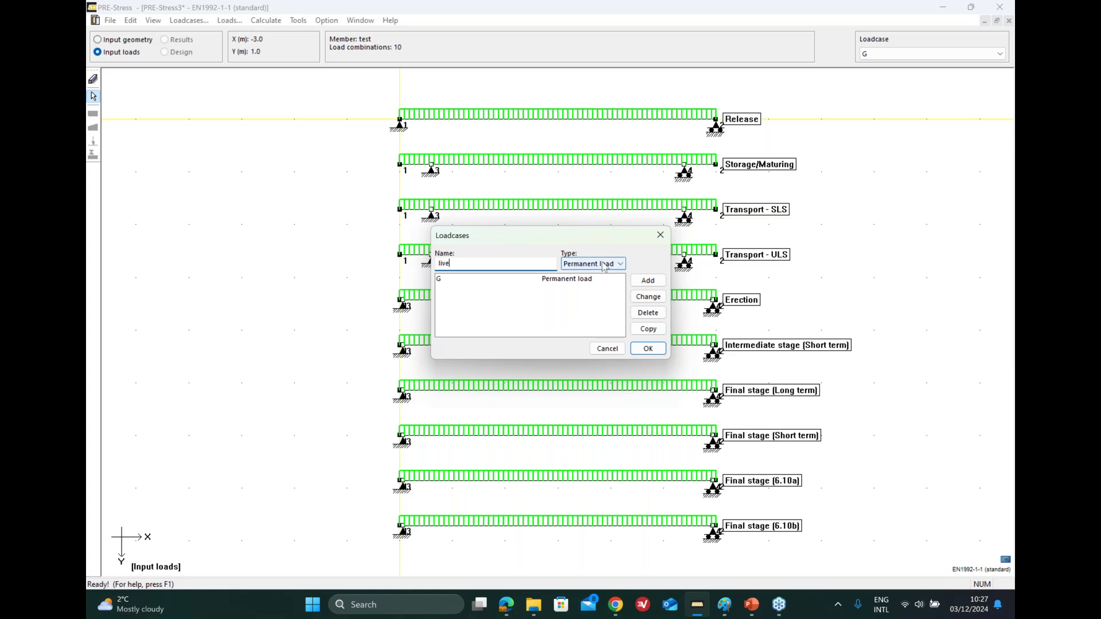
{"action": "left_click", "coordinate": [620, 263]}
{"action": "left_click", "coordinate": [604, 295]}
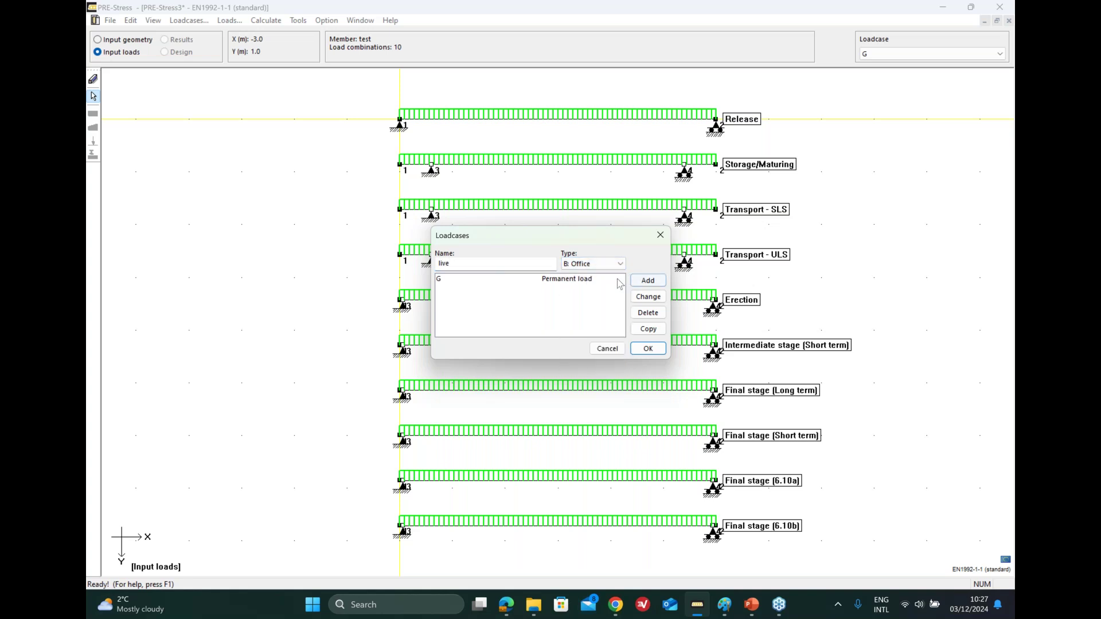
{"action": "left_click", "coordinate": [647, 280]}
Add a load case named Permanent with type Permanent load and accept the load case list
{"action": "double_click", "coordinate": [481, 264]}
{"action": "type", "text": "Permanent"}
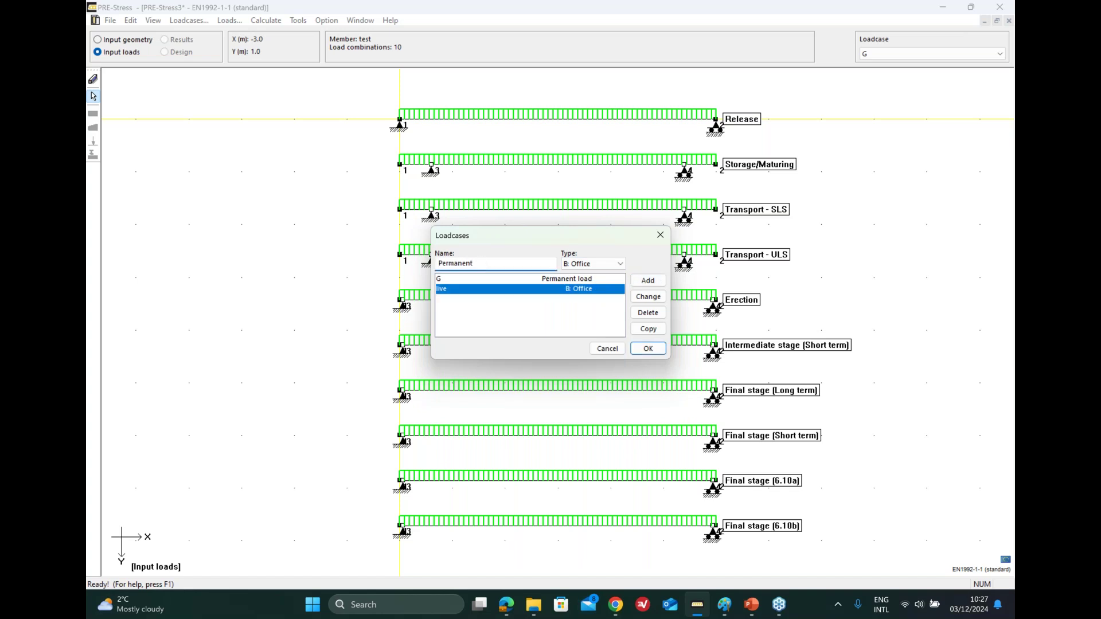
{"action": "left_click", "coordinate": [608, 264]}
{"action": "left_click", "coordinate": [585, 274]}
{"action": "left_click", "coordinate": [654, 281]}
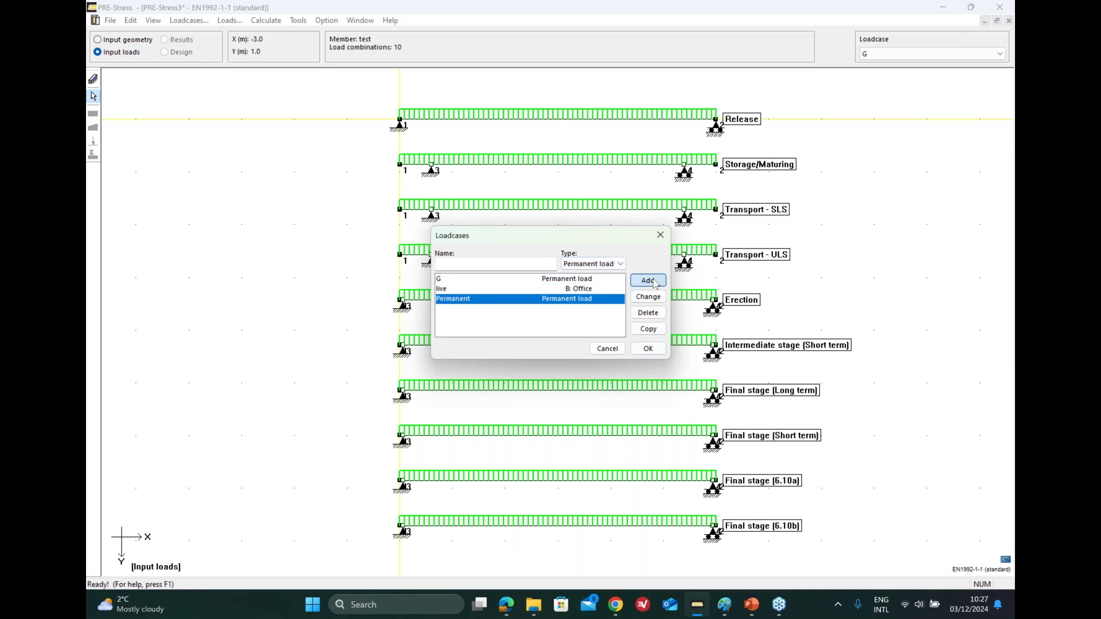
{"action": "left_click", "coordinate": [648, 349]}
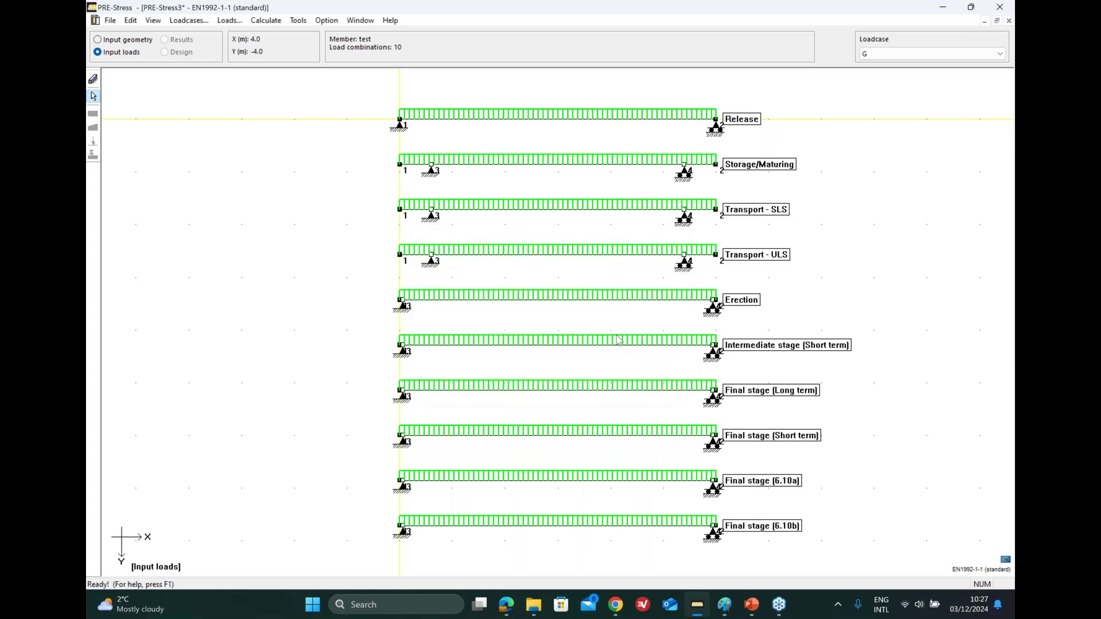
Apply a uniform load of 8 kN/m to the Intermediate stage (Short term) member in the Permanent load case
{"action": "left_click", "coordinate": [899, 60]}
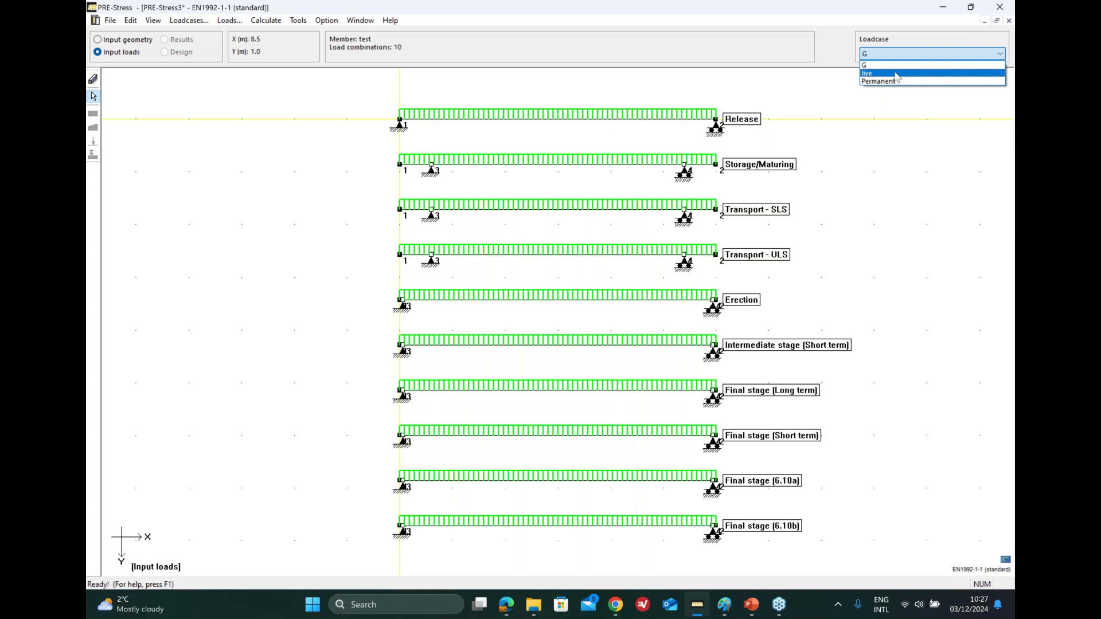
{"action": "left_click", "coordinate": [897, 73]}
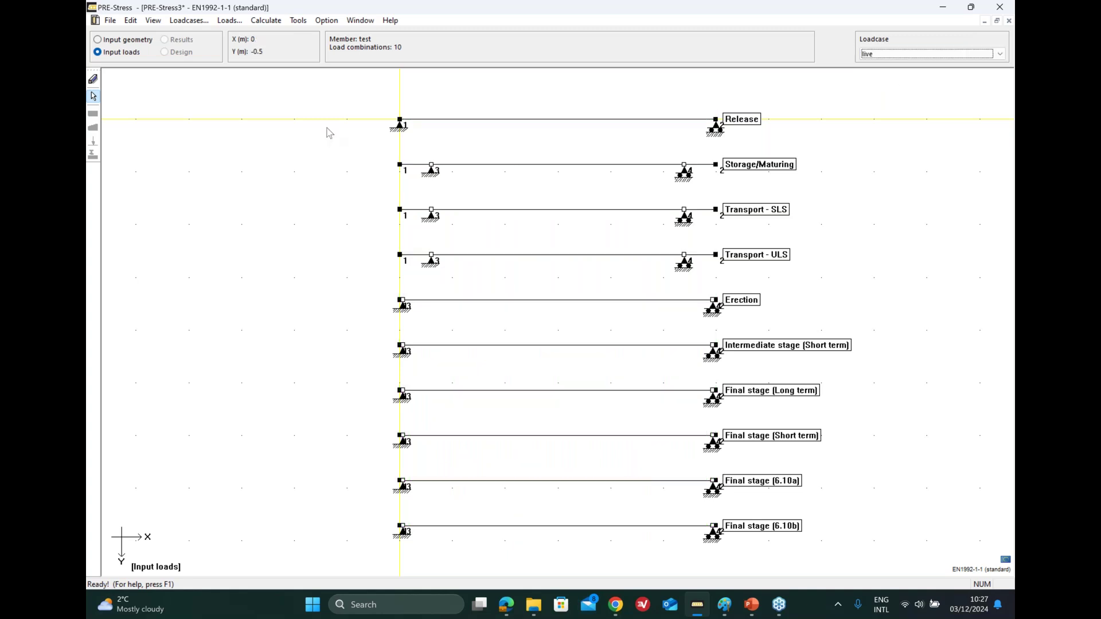
{"action": "left_click", "coordinate": [93, 79]}
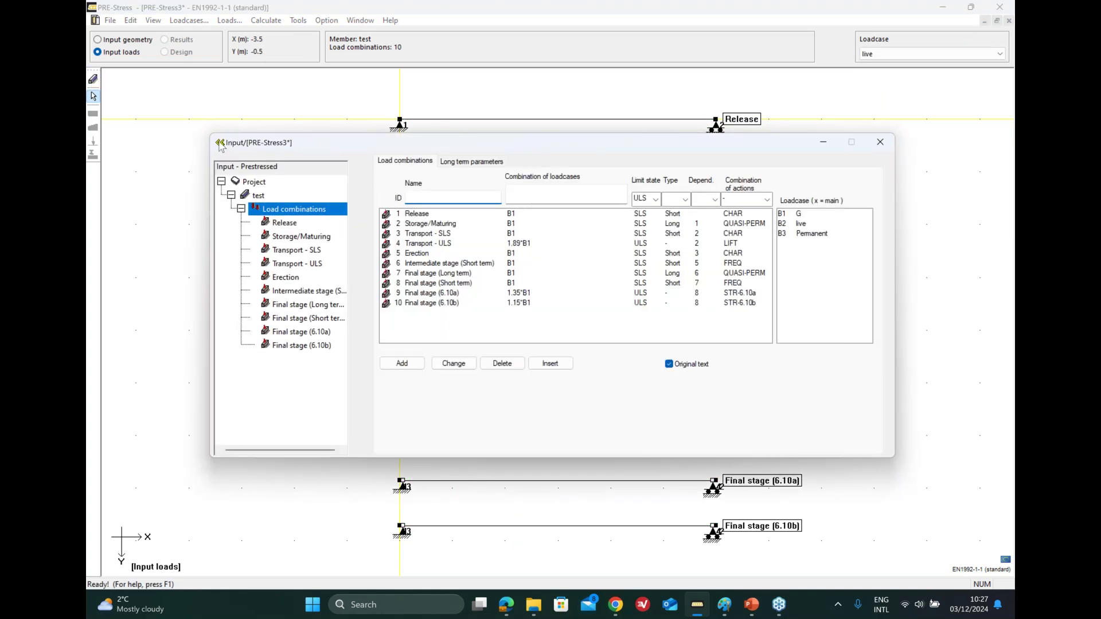
{"action": "left_click", "coordinate": [284, 223]}
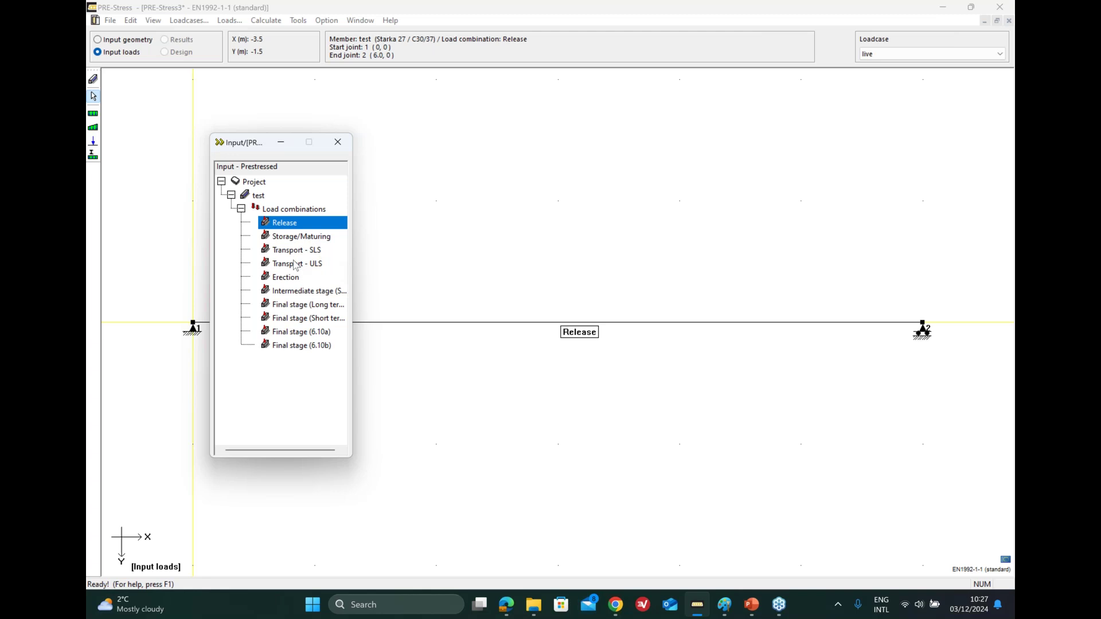
{"action": "left_click", "coordinate": [286, 292]}
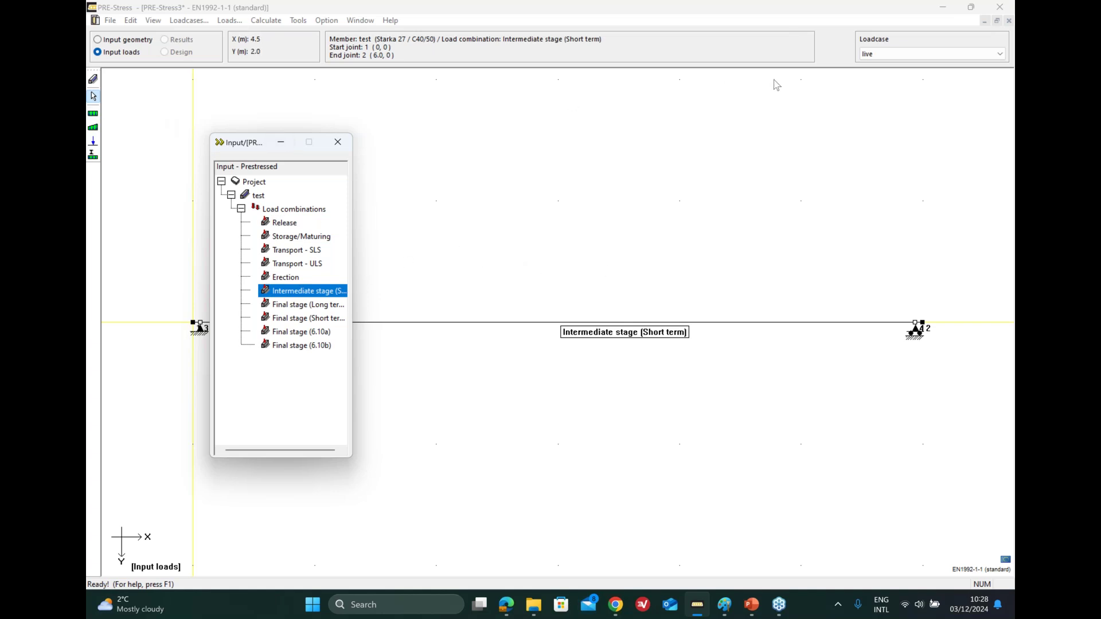
{"action": "left_click", "coordinate": [909, 54]}
{"action": "left_click", "coordinate": [906, 80]}
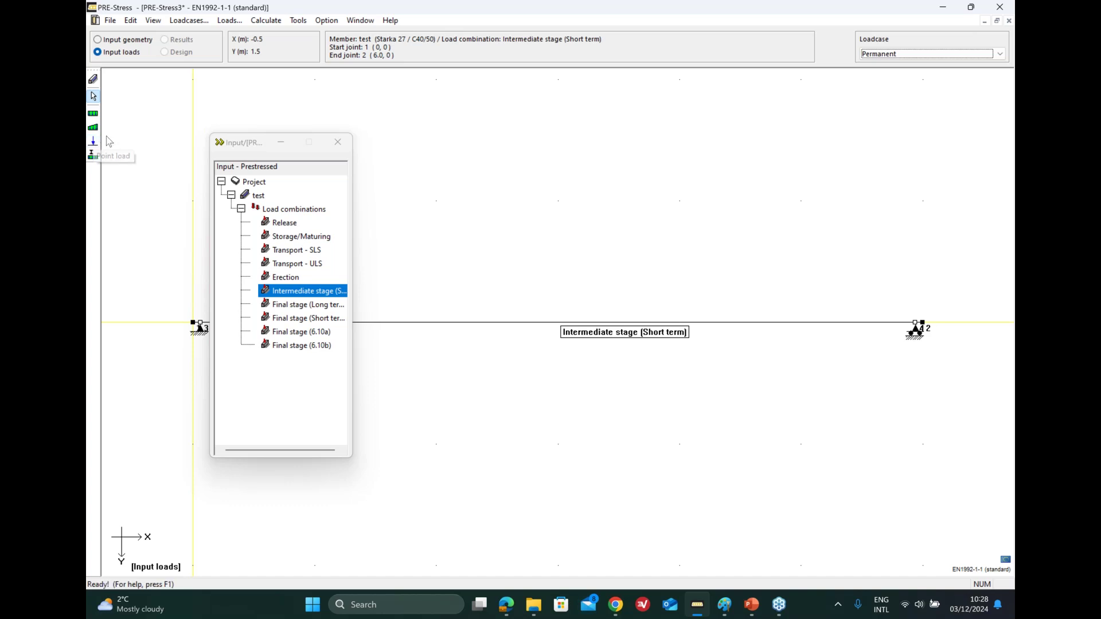
{"action": "left_click", "coordinate": [94, 113]}
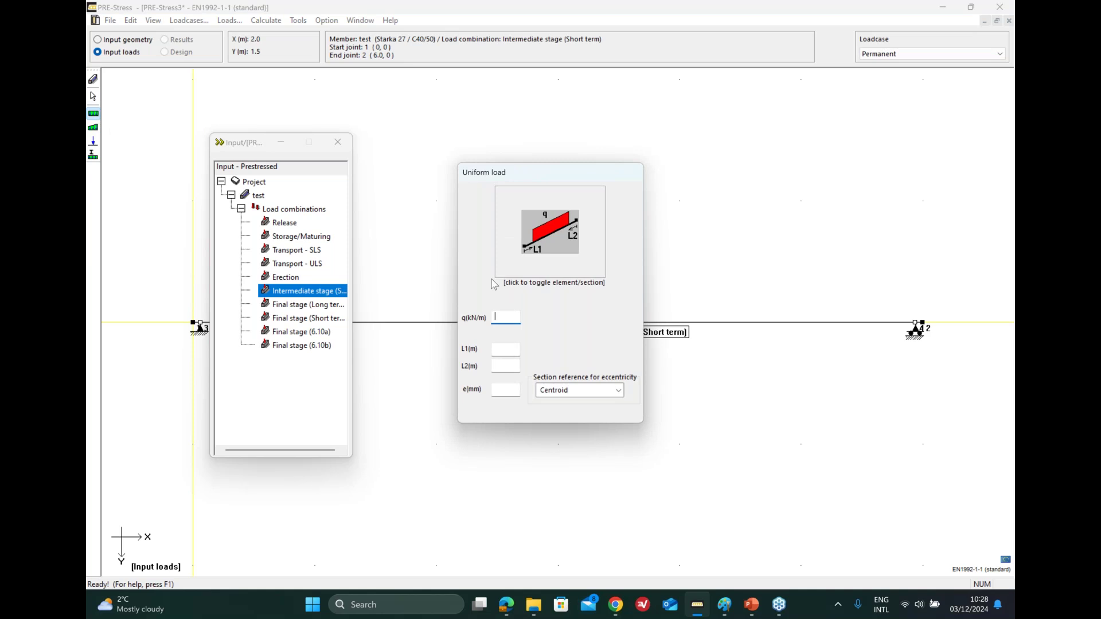
{"action": "type", "text": "8"}
{"action": "left_click", "coordinate": [708, 324]}
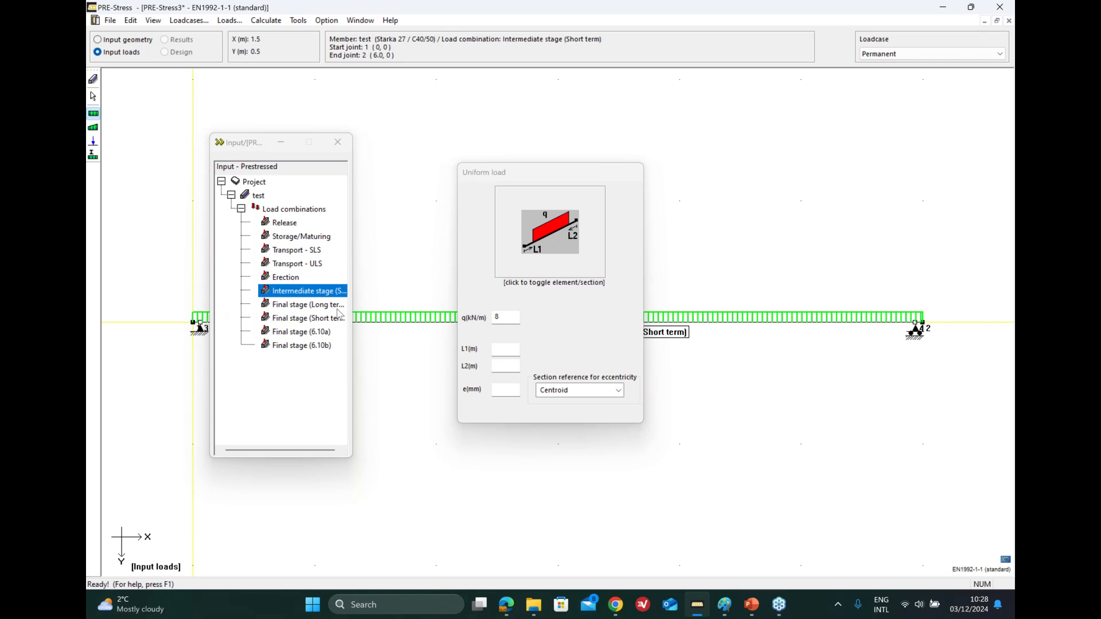
Apply the same 8 kN/m Permanent load to the Final stage combinations Long term, Short term, 6.10a and 6.10b
{"action": "left_click", "coordinate": [290, 306]}
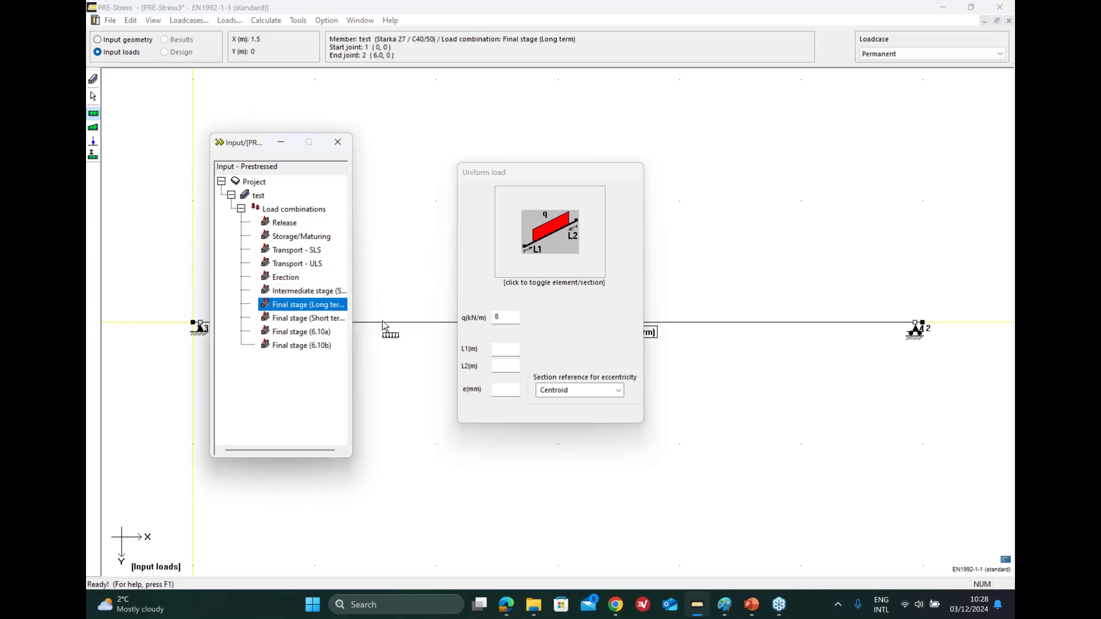
{"action": "left_click", "coordinate": [282, 320]}
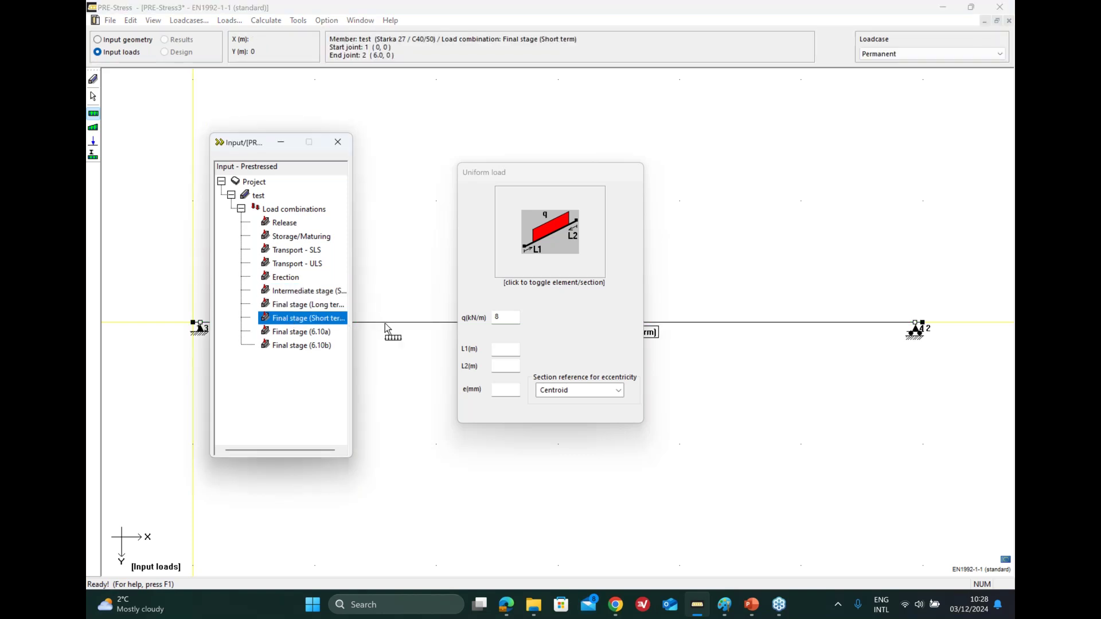
{"action": "left_click", "coordinate": [289, 334]}
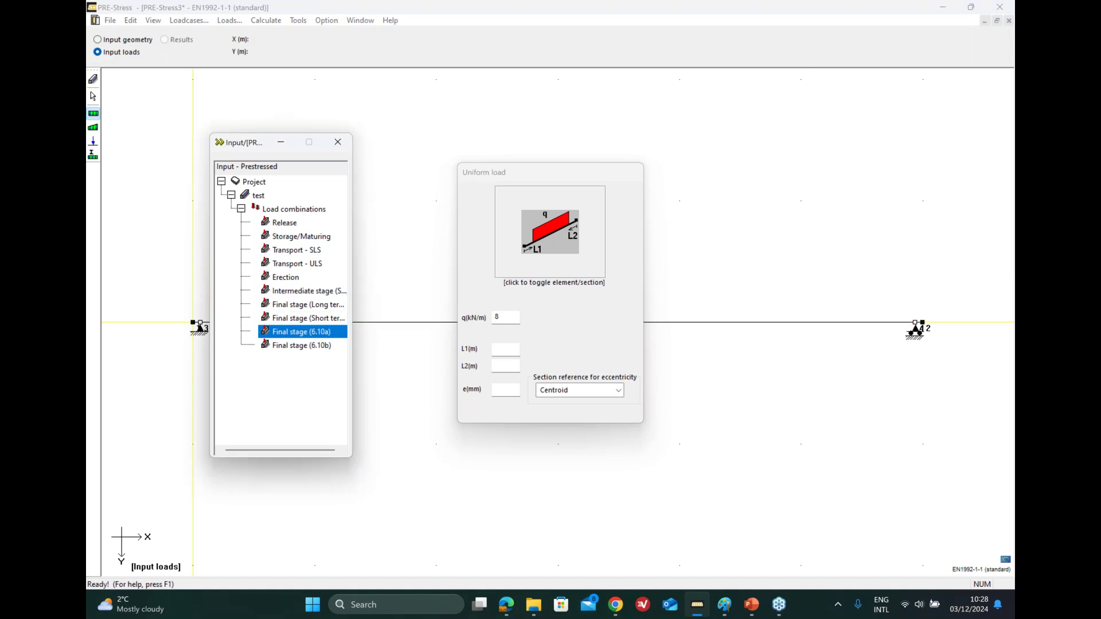
{"action": "left_click", "coordinate": [292, 347]}
{"action": "left_click", "coordinate": [384, 325]}
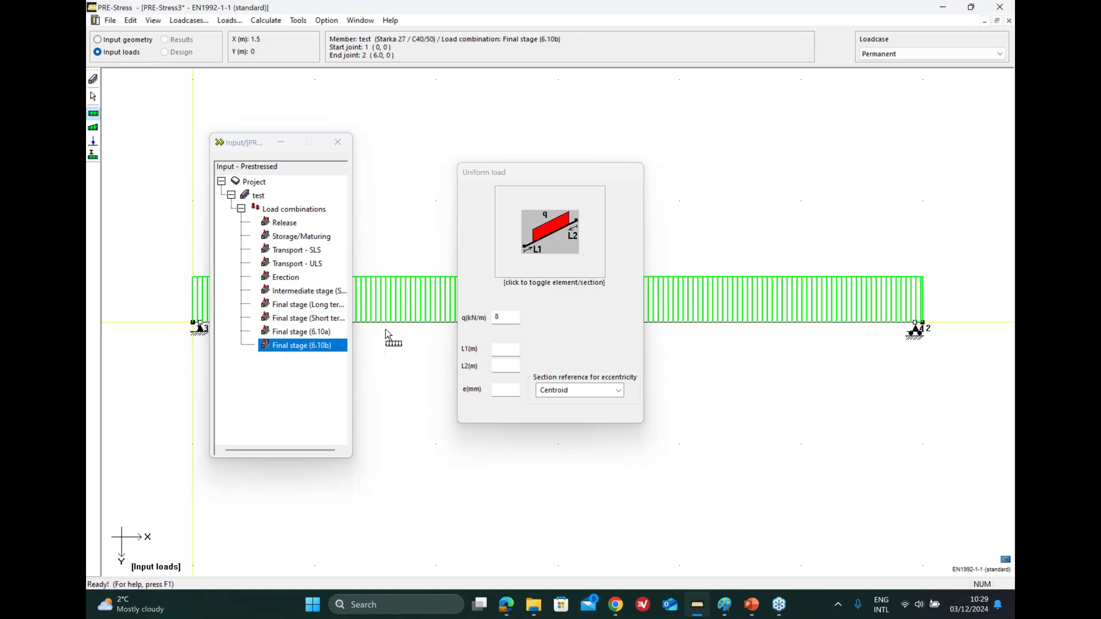
Apply a uniform load of 15 kN/m to the Final stage (6.10b) member in the live load case
{"action": "left_click", "coordinate": [906, 58]}
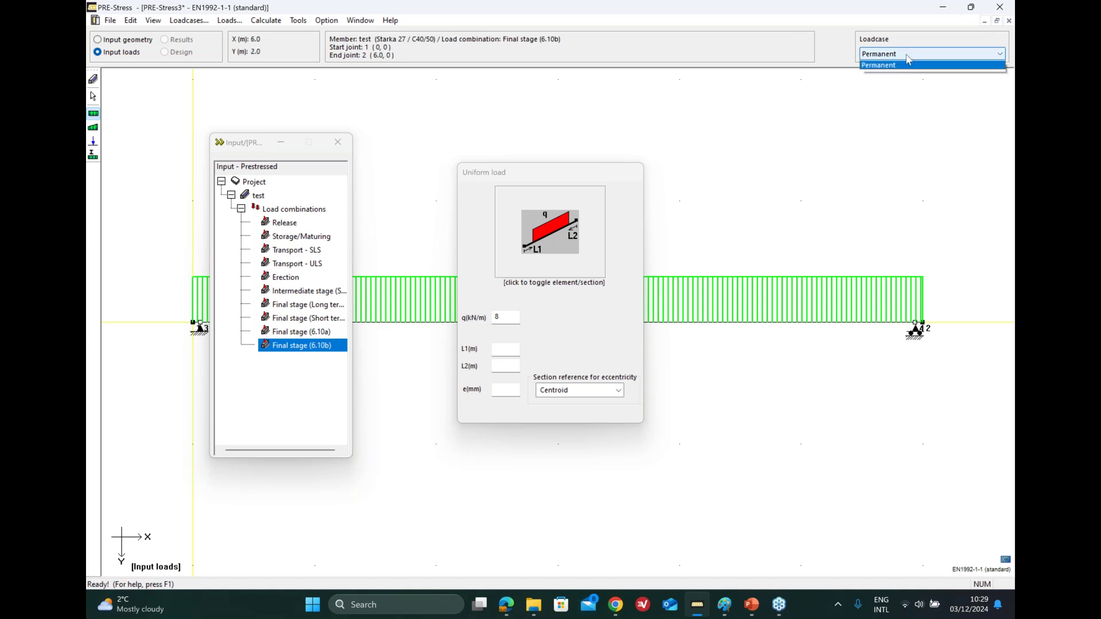
{"action": "left_click", "coordinate": [903, 71]}
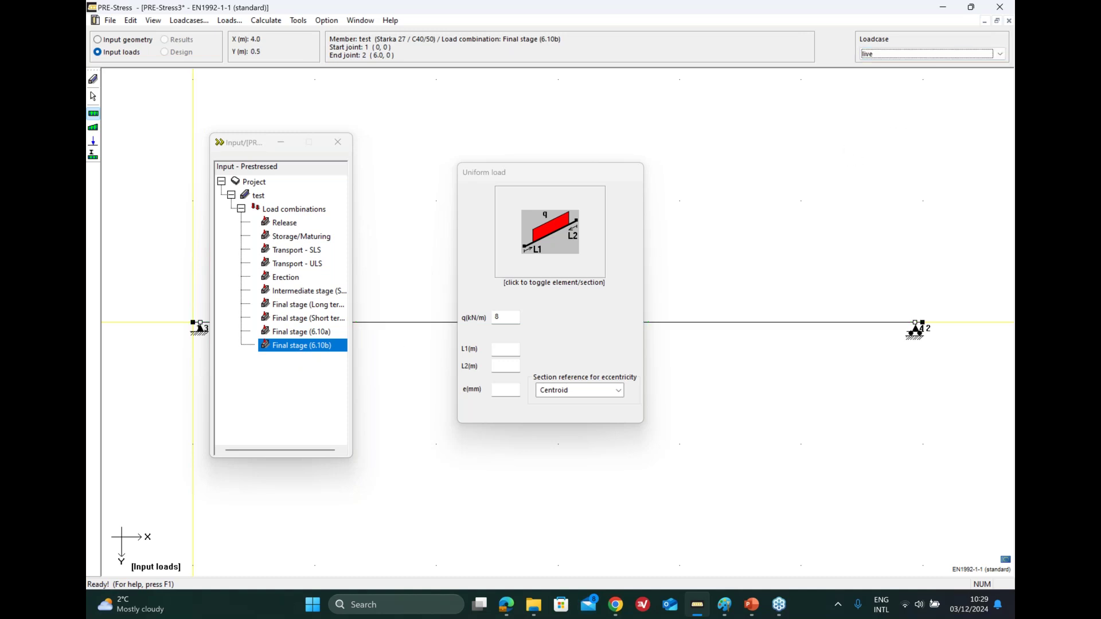
{"action": "left_click", "coordinate": [514, 314]}
{"action": "key", "text": "BackSpace"}
{"action": "type", "text": "15"}
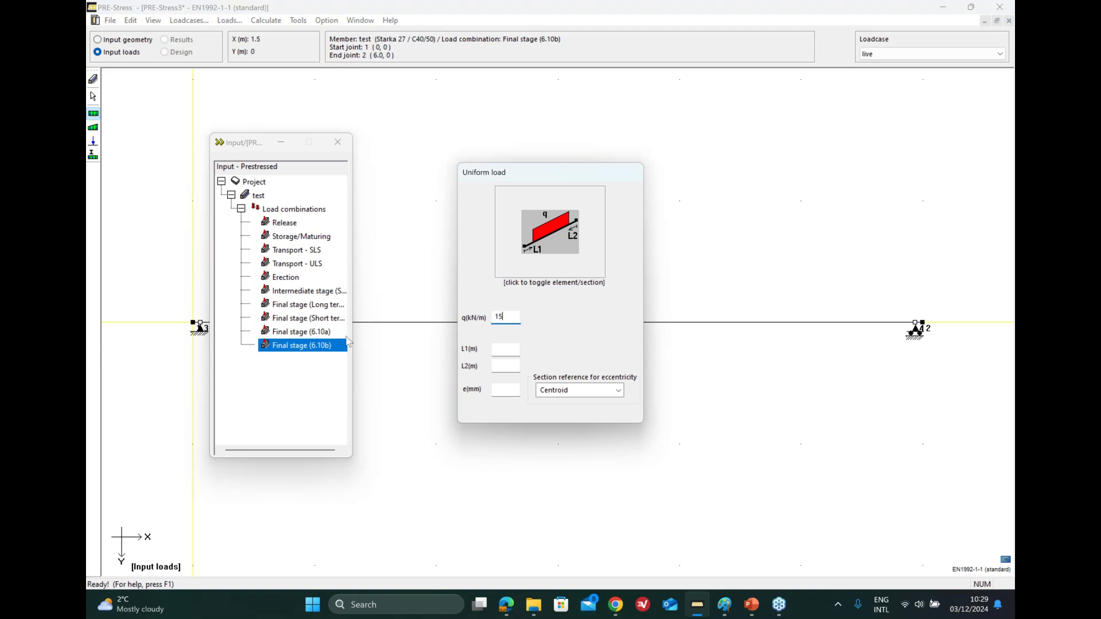
{"action": "left_click", "coordinate": [384, 327]}
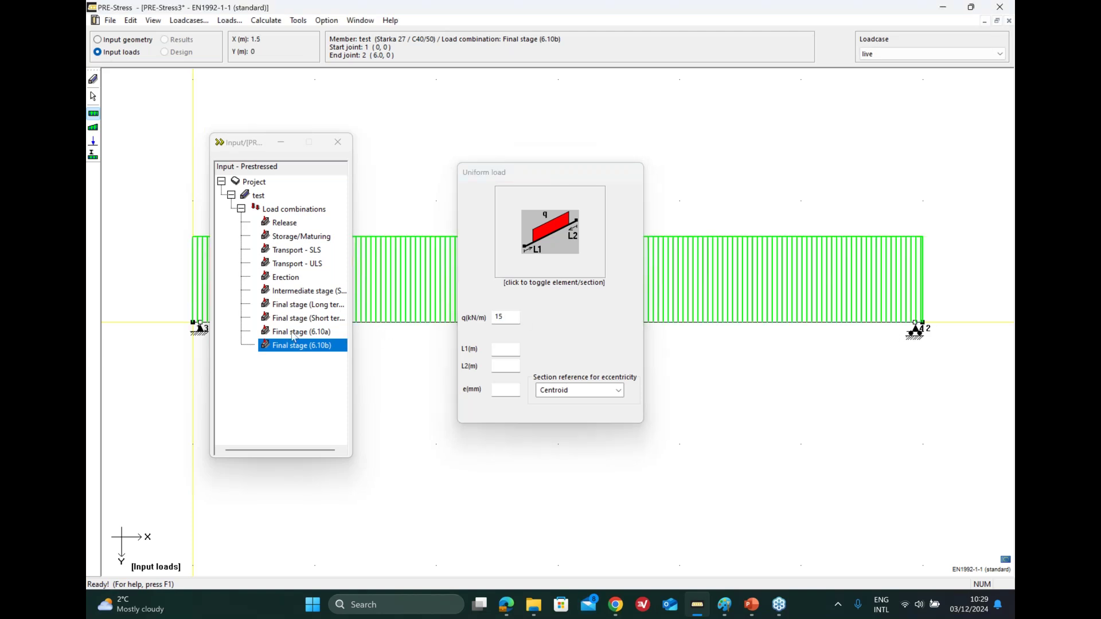
Apply the same 15 kN/m live load to the Final stage combinations 6.10a, Short term and Long term
{"action": "key", "text": "Up"}
{"action": "left_click", "coordinate": [383, 327]}
{"action": "key", "text": "Up"}
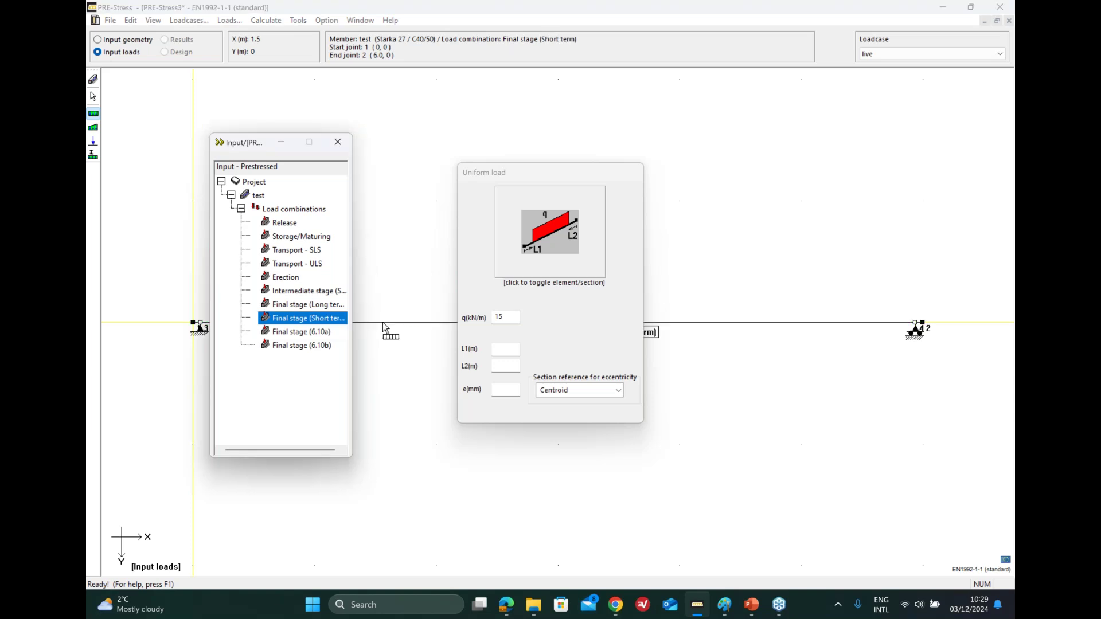
{"action": "left_click", "coordinate": [394, 323]}
{"action": "key", "text": "Up"}
{"action": "left_click", "coordinate": [394, 322]}
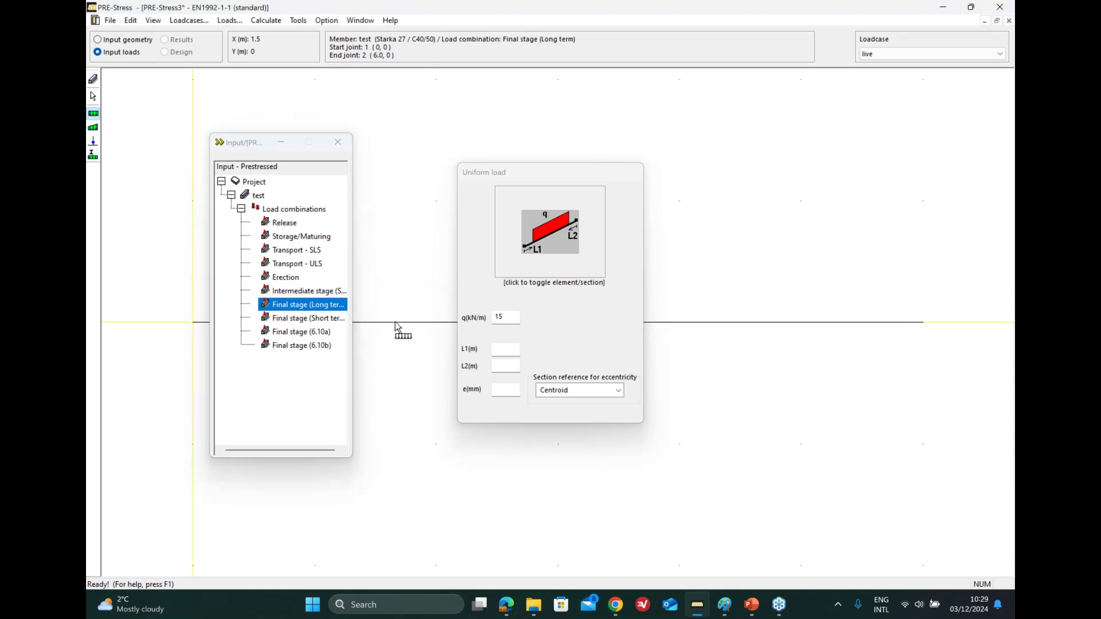
Check the loads of the live, G and Permanent load cases across all load combinations
{"action": "left_click", "coordinate": [293, 210]}
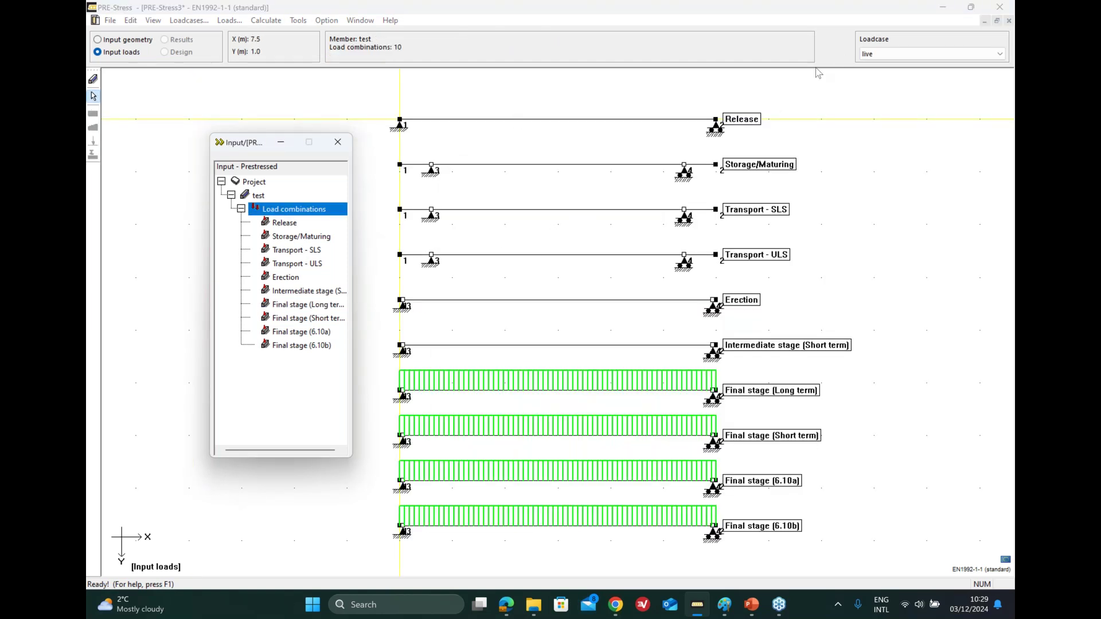
{"action": "left_click", "coordinate": [905, 57]}
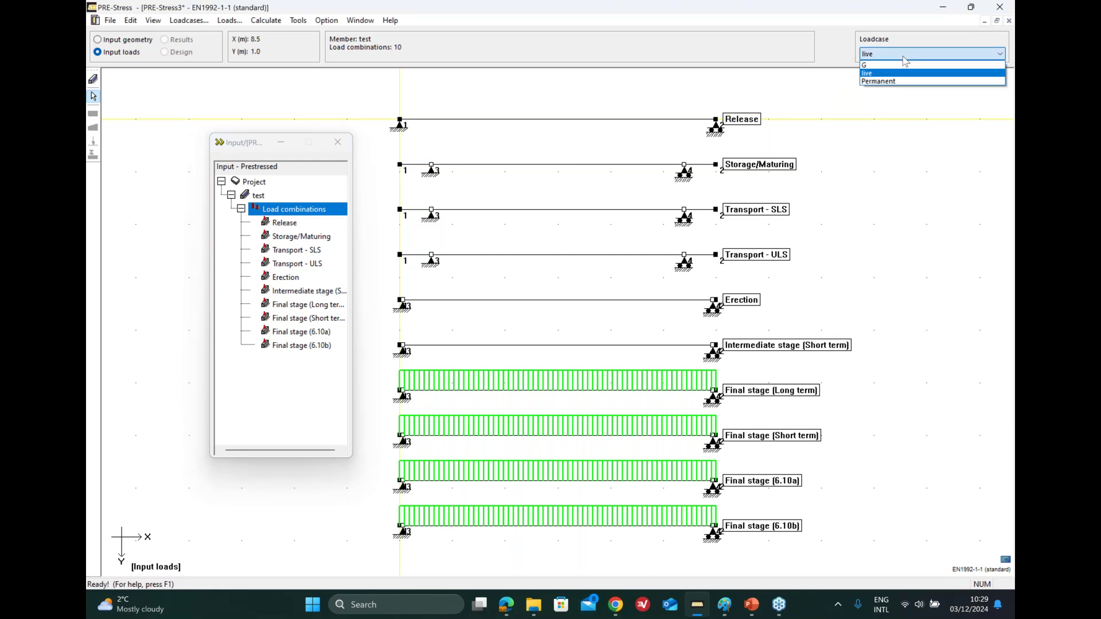
{"action": "left_click", "coordinate": [905, 65]}
{"action": "left_click", "coordinate": [905, 55]}
{"action": "left_click", "coordinate": [898, 82]}
{"action": "left_click", "coordinate": [898, 82]}
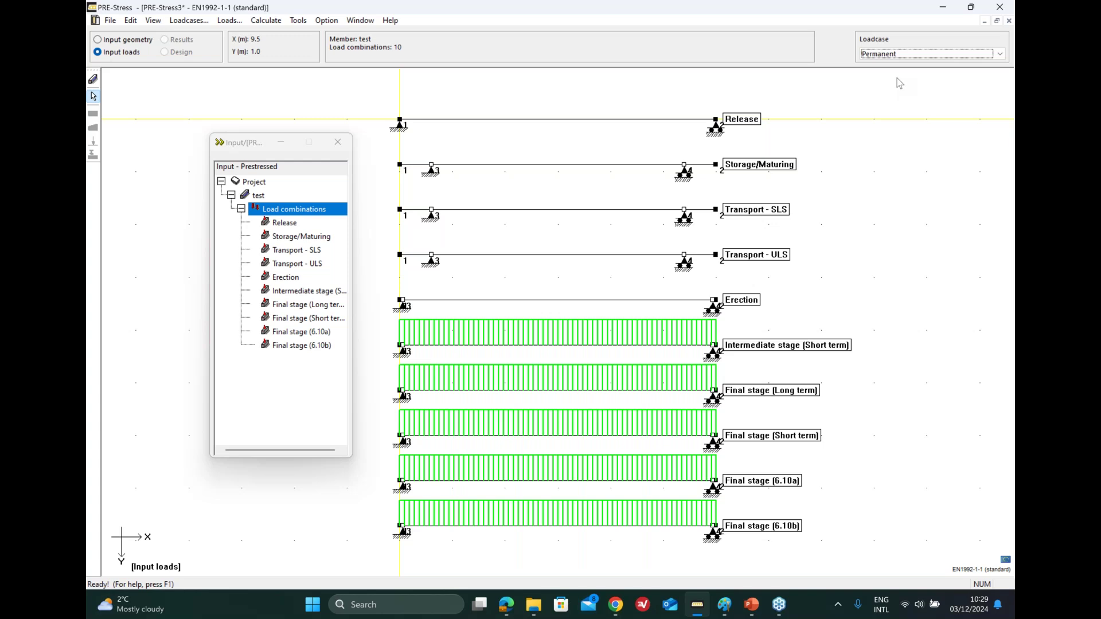
{"action": "left_click", "coordinate": [739, 143]}
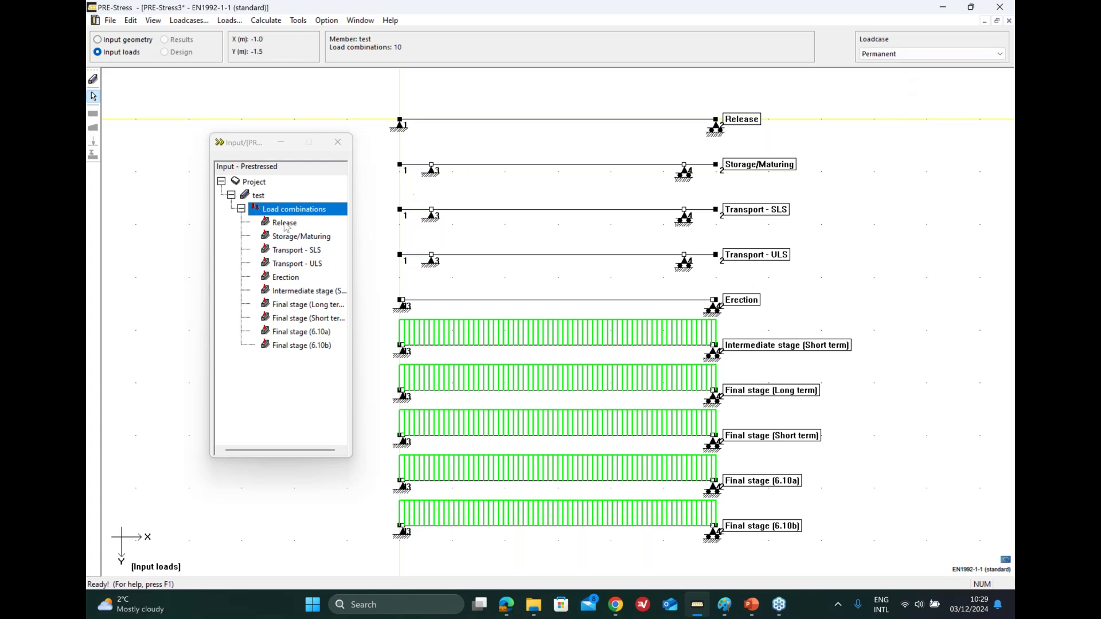
Edit the Final stage (6.10a) combination to include the Permanent and live load cases as 1.35*B1+1.85*B3+1.05*B2
{"action": "left_click", "coordinate": [220, 142]}
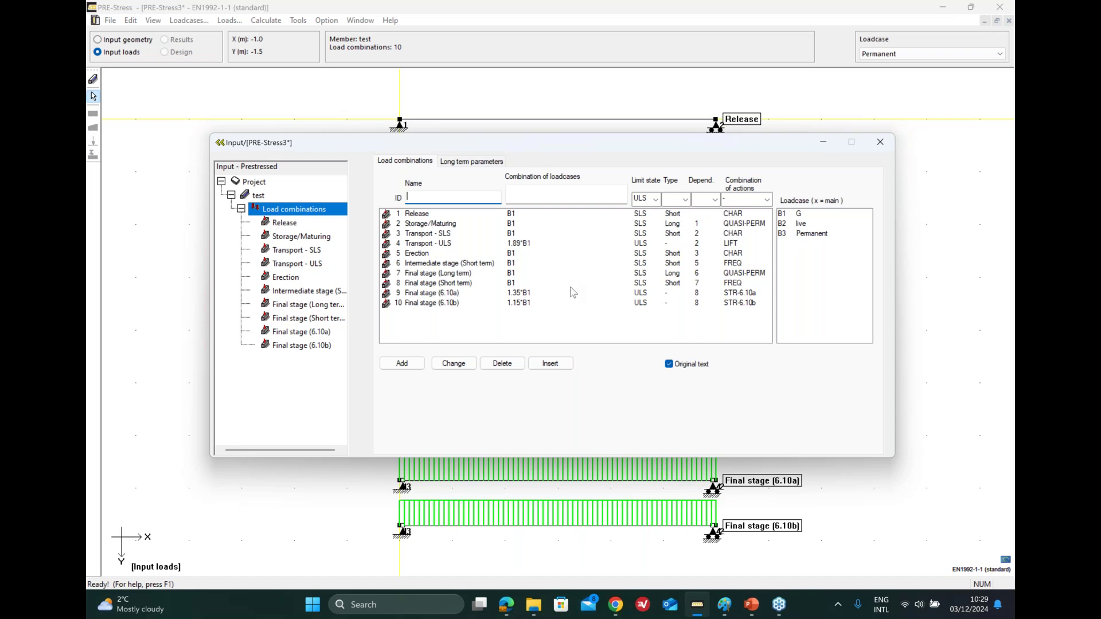
{"action": "left_click", "coordinate": [527, 295]}
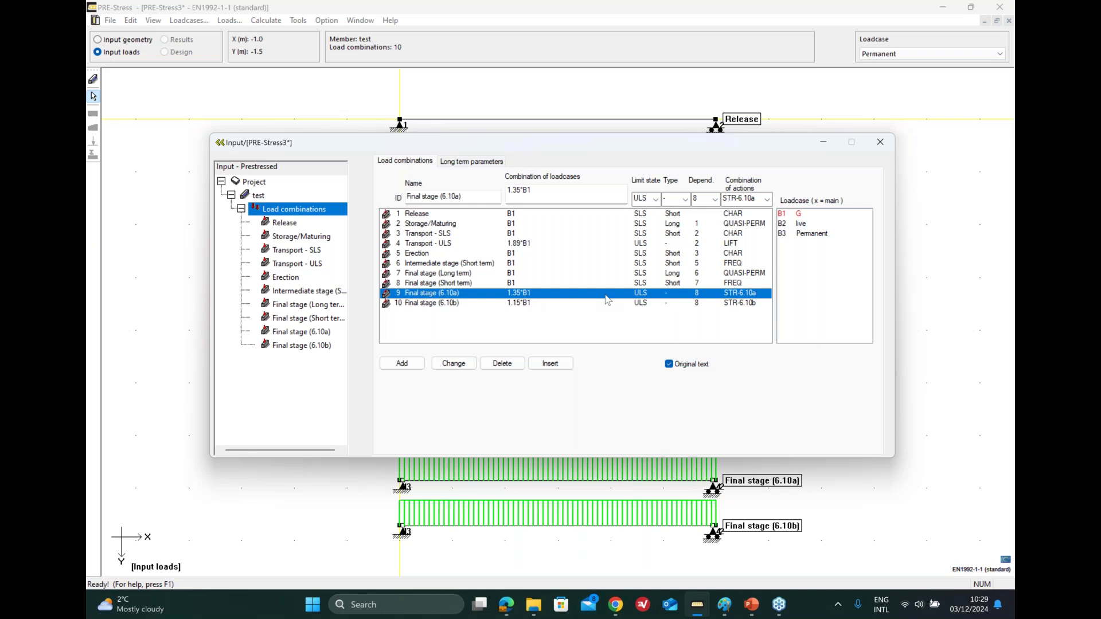
{"action": "left_click", "coordinate": [806, 234]}
{"action": "left_click", "coordinate": [803, 223]}
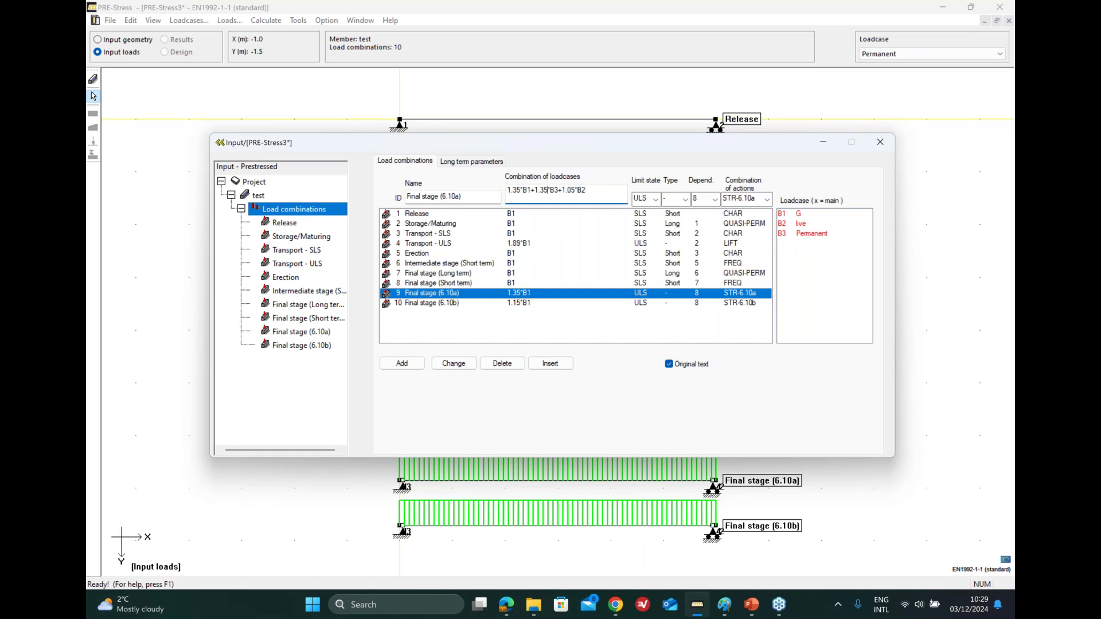
{"action": "key", "text": "BackSpace"}
{"action": "type", "text": "8"}
{"action": "left_click_drag", "start_coordinate": [617, 147], "coordinate": [640, 135]}
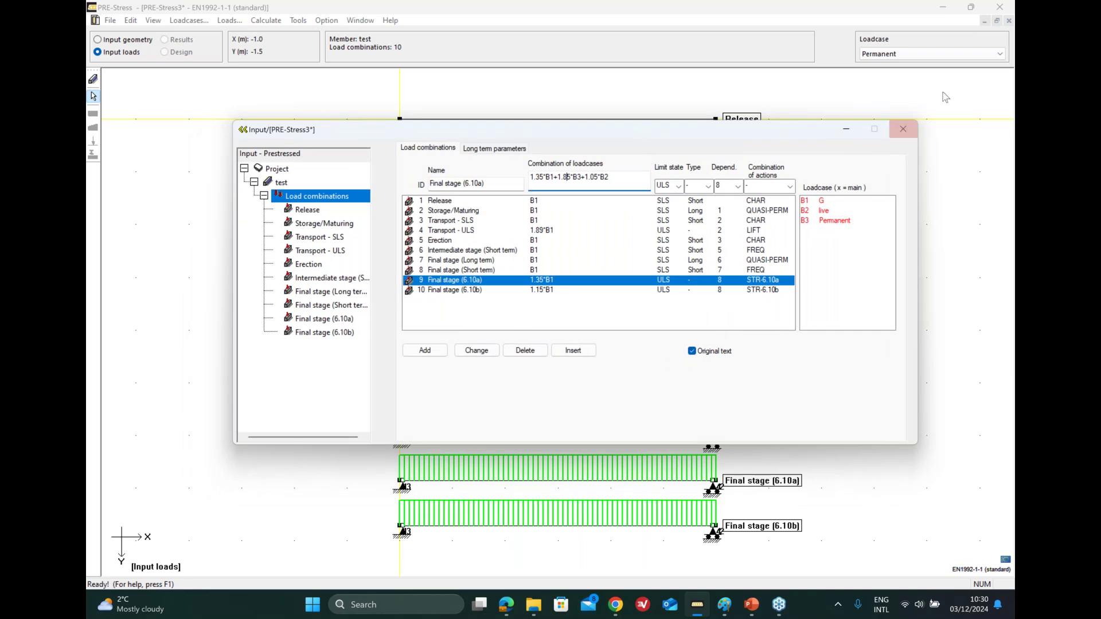
{"action": "left_click", "coordinate": [1003, 42]}
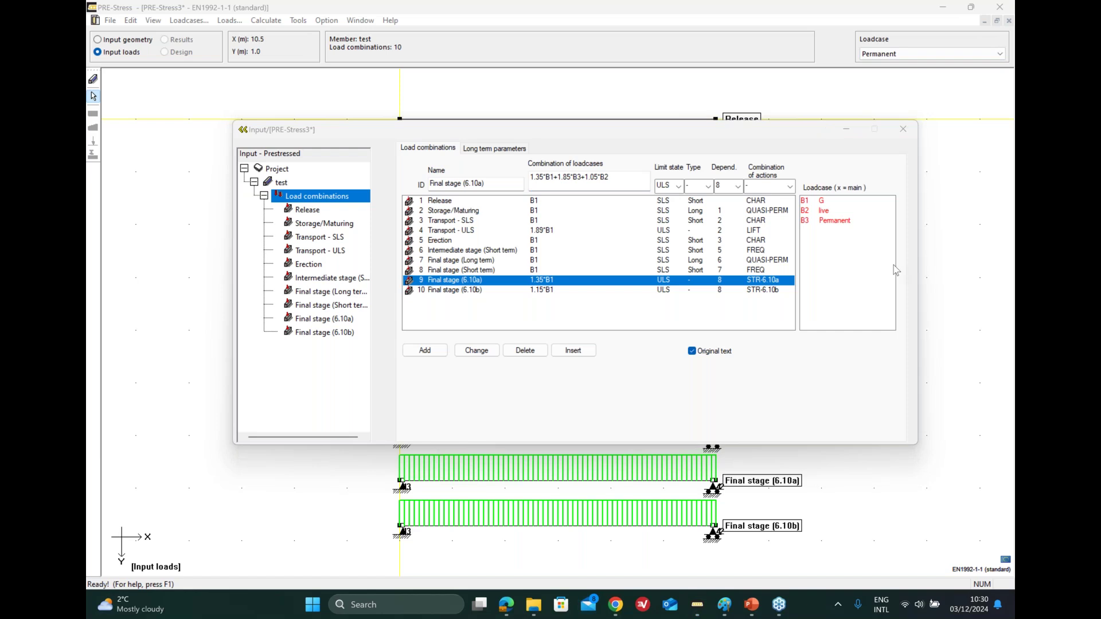
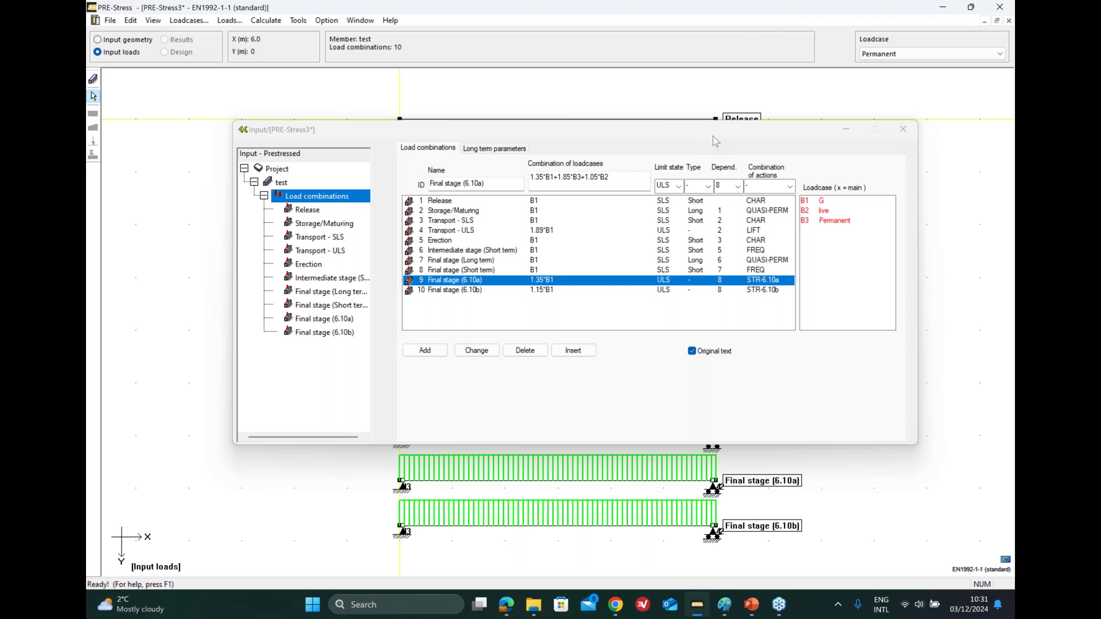
Create a new project using the Eurocode EN1992-1-1 (standard) concrete code
{"action": "left_click_drag", "start_coordinate": [711, 138], "coordinate": [569, 148]}
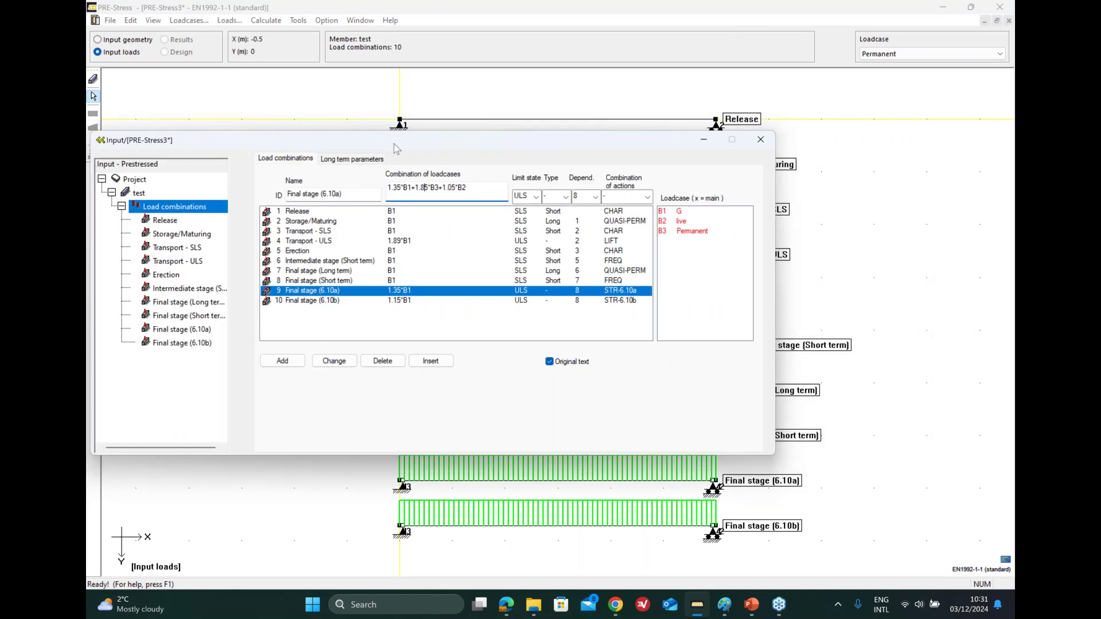
{"action": "left_click_drag", "start_coordinate": [399, 142], "coordinate": [468, 137]}
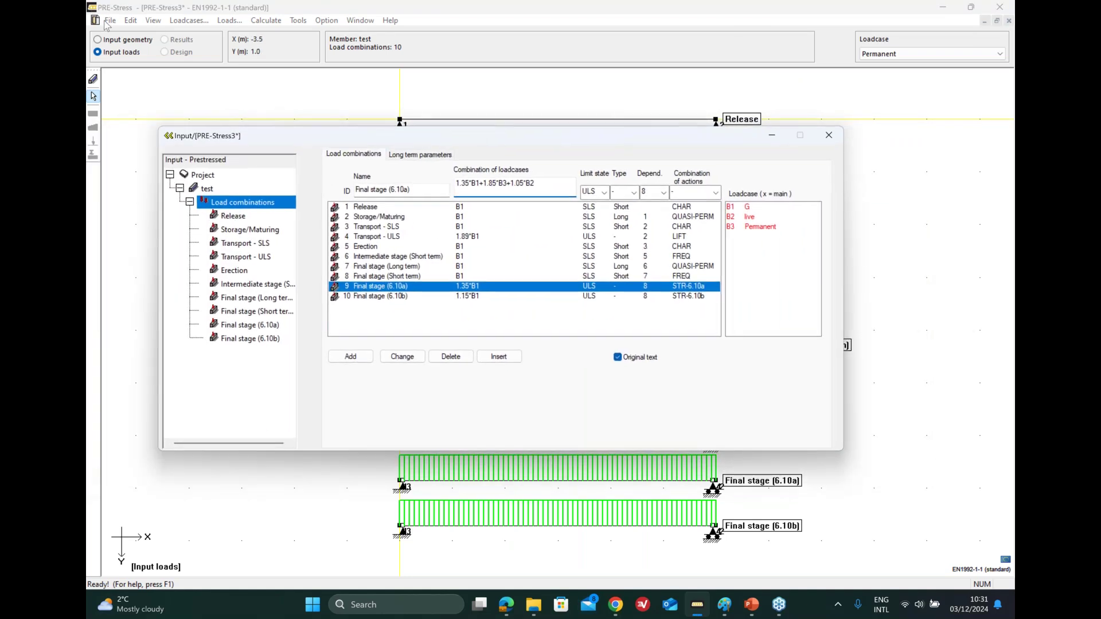
{"action": "left_click", "coordinate": [110, 20]}
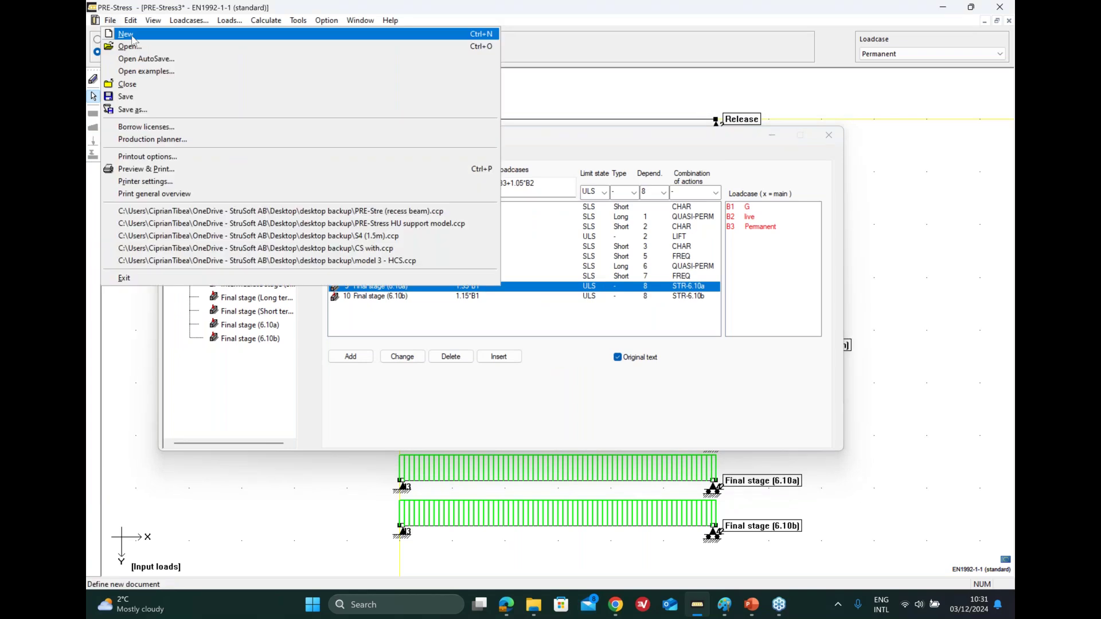
{"action": "left_click", "coordinate": [133, 36]}
{"action": "left_click", "coordinate": [636, 282]}
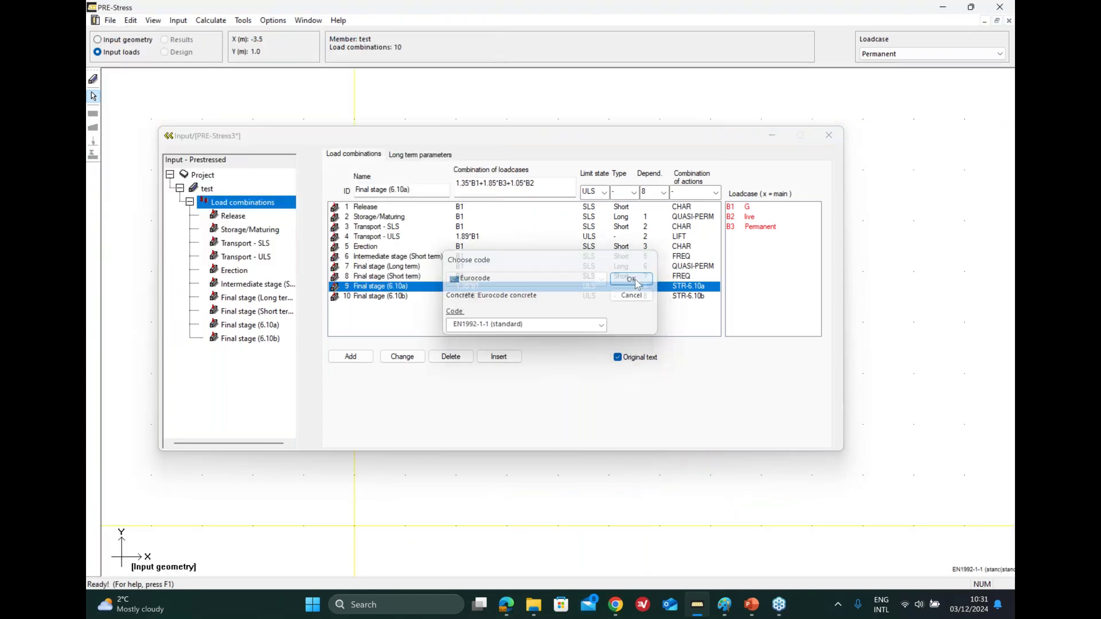
Name the new member test2024, enter a length of 20 m and choose the Sloped I-Beam (SIB) beam type
{"action": "left_click_drag", "start_coordinate": [440, 263], "coordinate": [485, 162]}
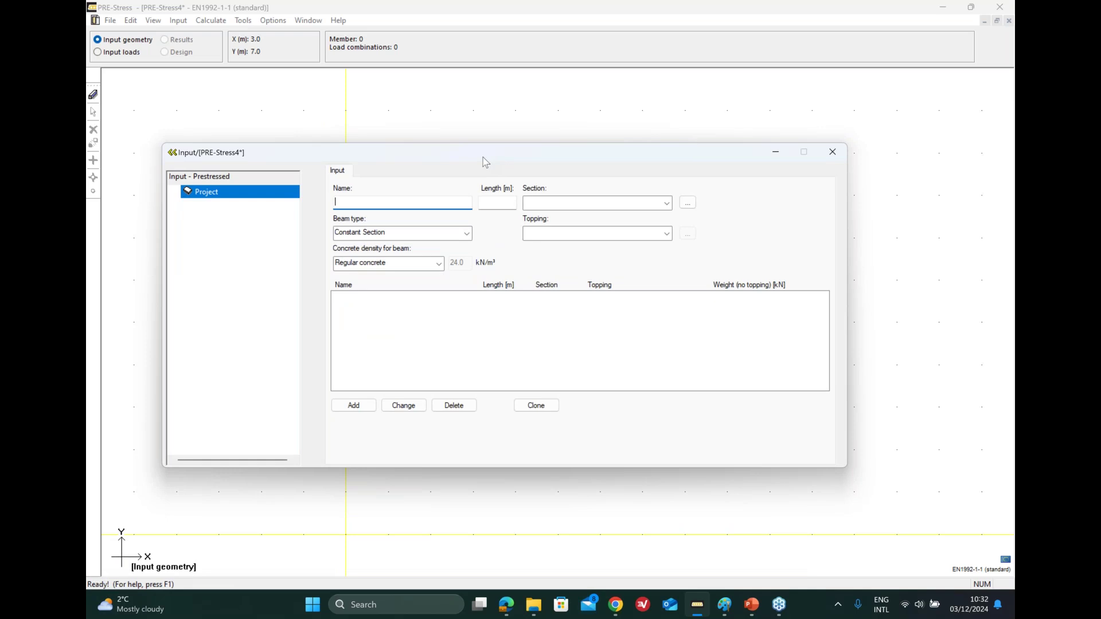
{"action": "type", "text": "test2024"}
{"action": "left_click", "coordinate": [498, 203]}
{"action": "type", "text": "20"}
{"action": "left_click", "coordinate": [466, 233]}
{"action": "left_click", "coordinate": [421, 267]}
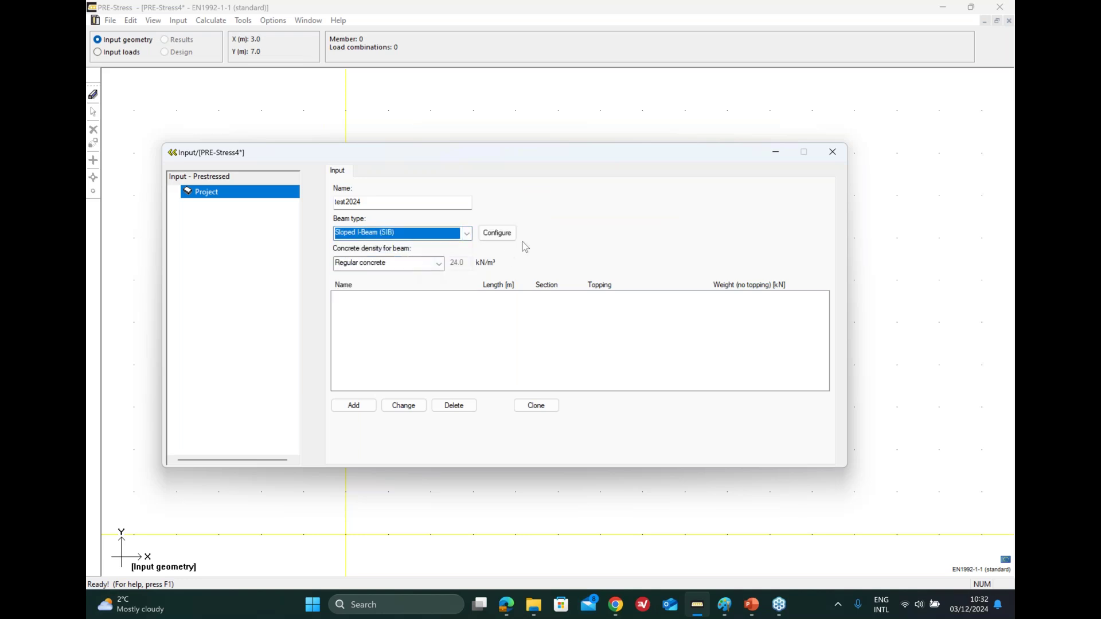
Configure the sloped I-beam with a total length of 25000 mm and its ridge 12500 mm from the end
{"action": "left_click", "coordinate": [500, 235]}
{"action": "left_click_drag", "start_coordinate": [359, 144], "coordinate": [481, 79]}
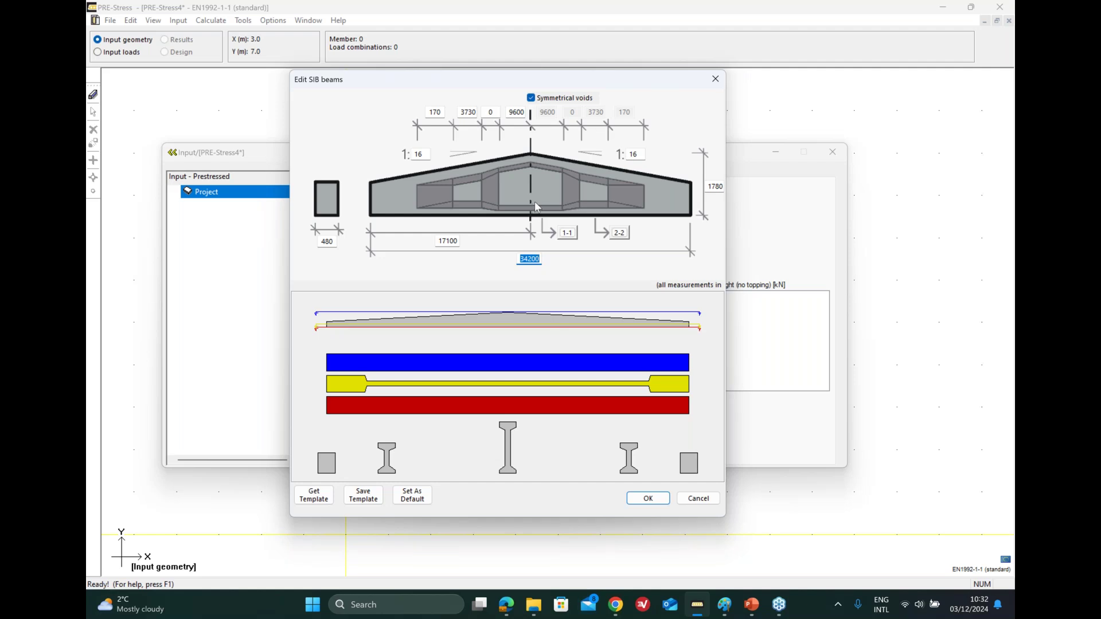
{"action": "mouse_move", "coordinate": [577, 81]}
{"action": "left_mouse_down"}
{"action": "mouse_move", "coordinate": [345, 194]}
{"action": "mouse_move", "coordinate": [261, 217]}
{"action": "mouse_move", "coordinate": [288, 280]}
{"action": "mouse_move", "coordinate": [450, 197]}
{"action": "mouse_move", "coordinate": [571, 102]}
{"action": "left_mouse_up"}
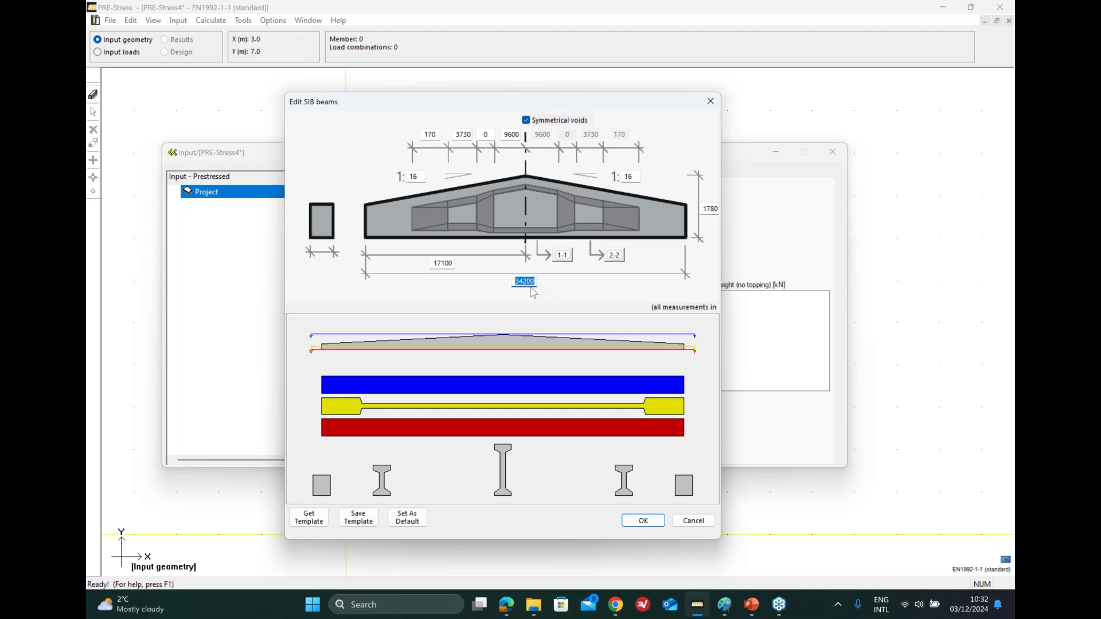
{"action": "type", "text": "25000"}
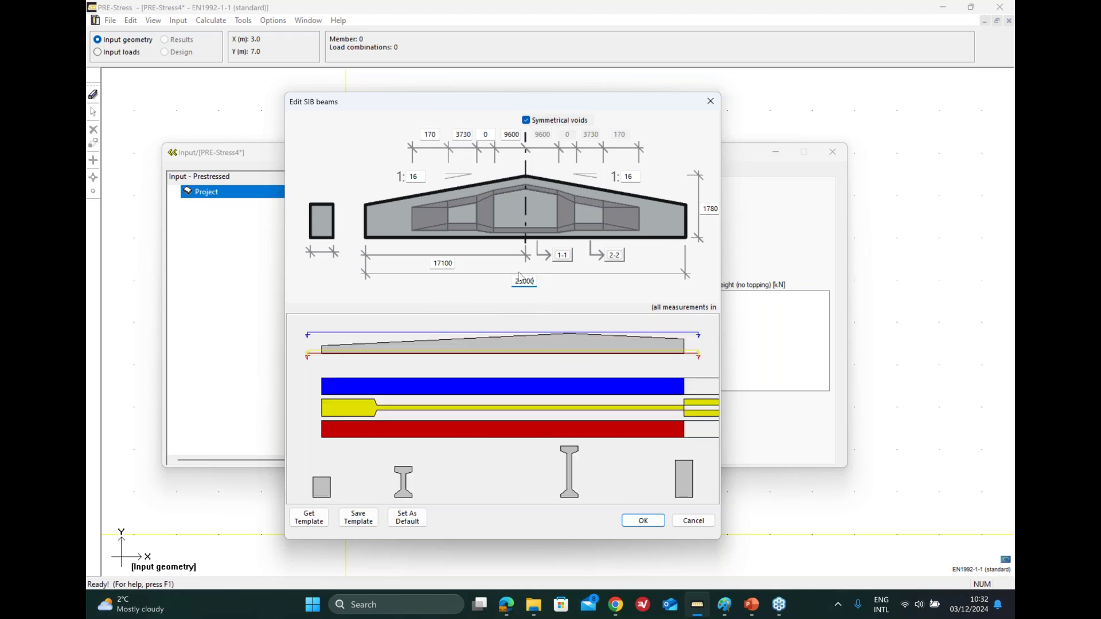
{"action": "double_click", "coordinate": [447, 263]}
{"action": "type", "text": "12500"}
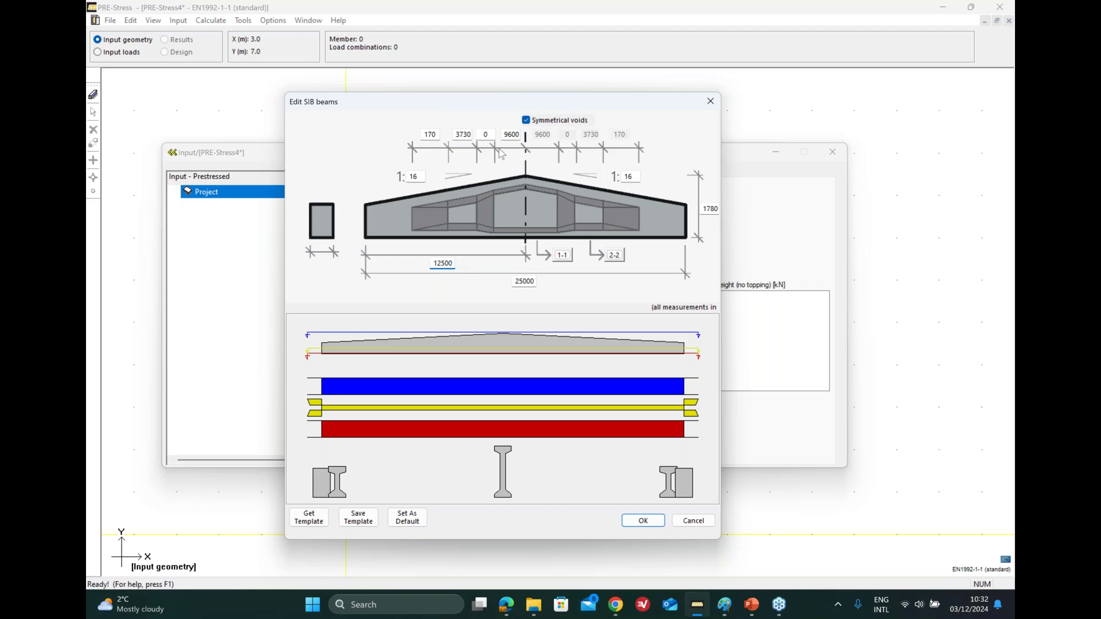
Set the symmetrical void lengths to 6000 mm beside the ridge and 3000 mm for the outer part
{"action": "double_click", "coordinate": [514, 133]}
{"action": "type", "text": "6000"}
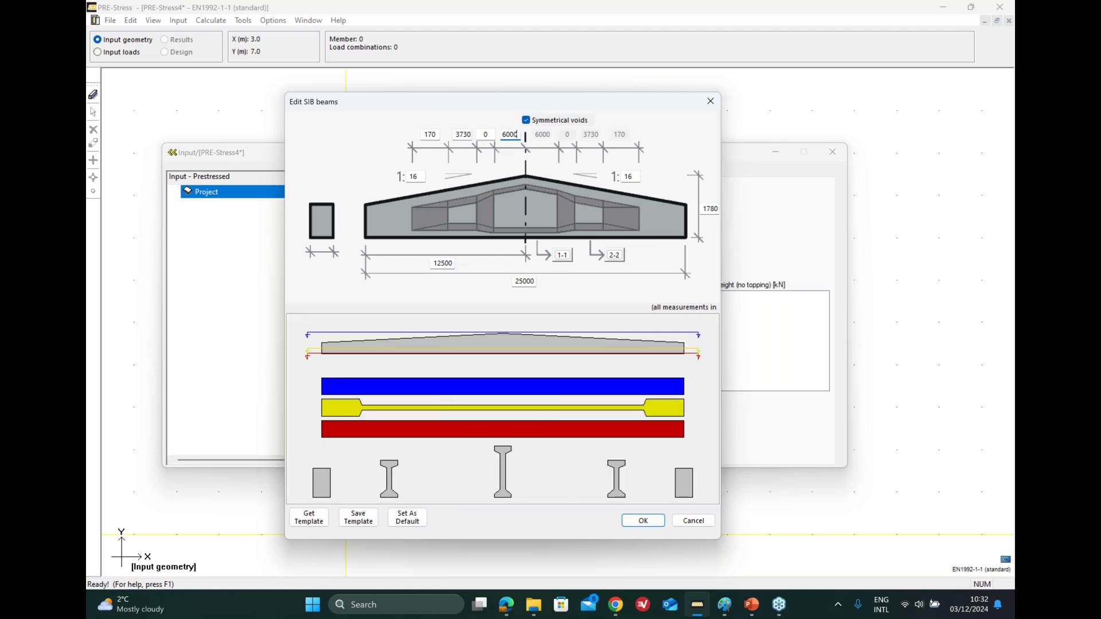
{"action": "double_click", "coordinate": [465, 134]}
{"action": "type", "text": "3000"}
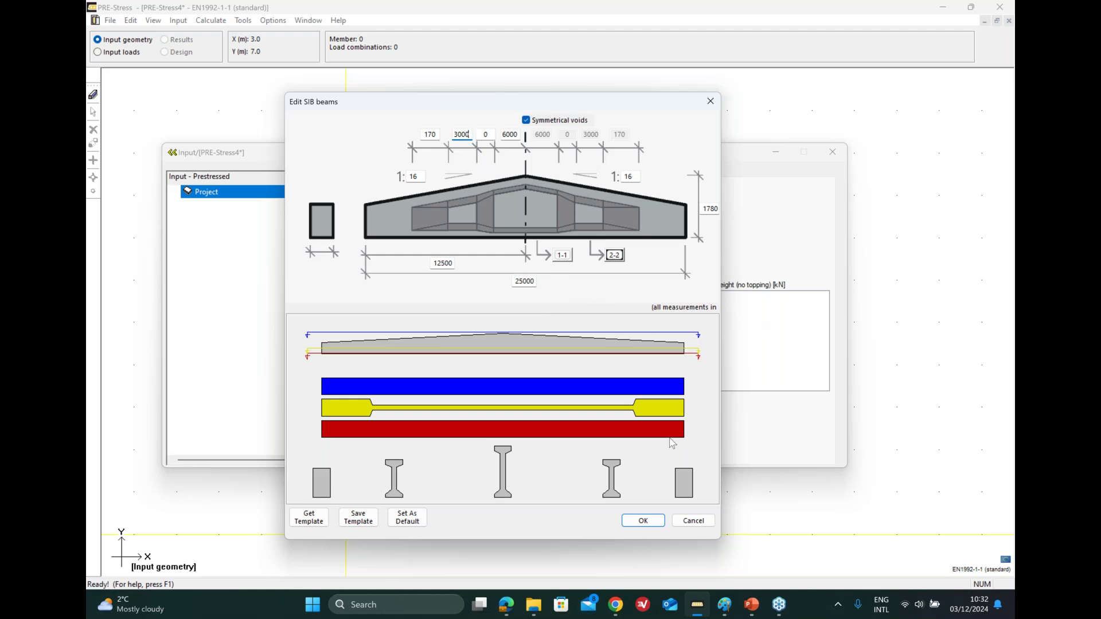
Set the sloped I-beam's ridge height to 1500 mm and add the test2024 member to the project
{"action": "double_click", "coordinate": [711, 209]}
{"action": "type", "text": "1500"}
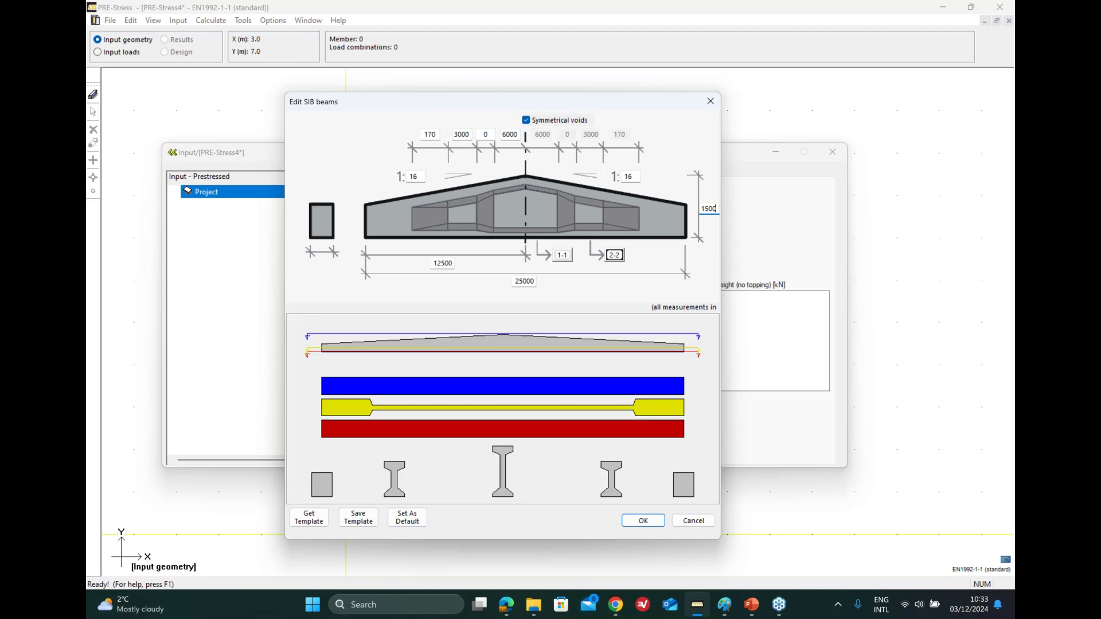
{"action": "left_click", "coordinate": [643, 521]}
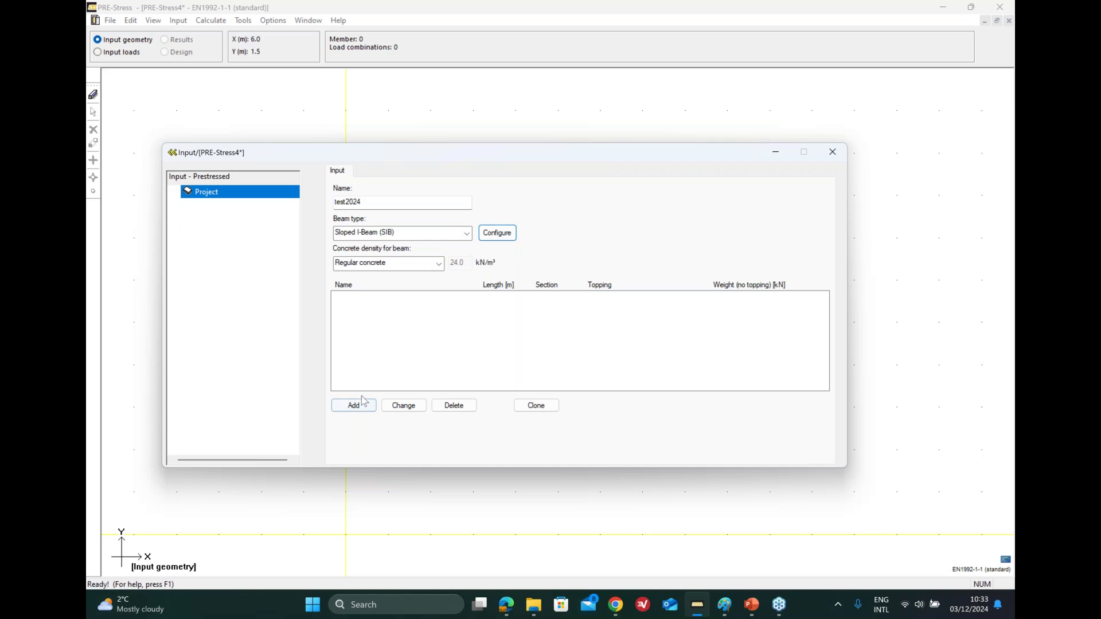
{"action": "left_click", "coordinate": [356, 405]}
{"action": "left_click", "coordinate": [528, 405]}
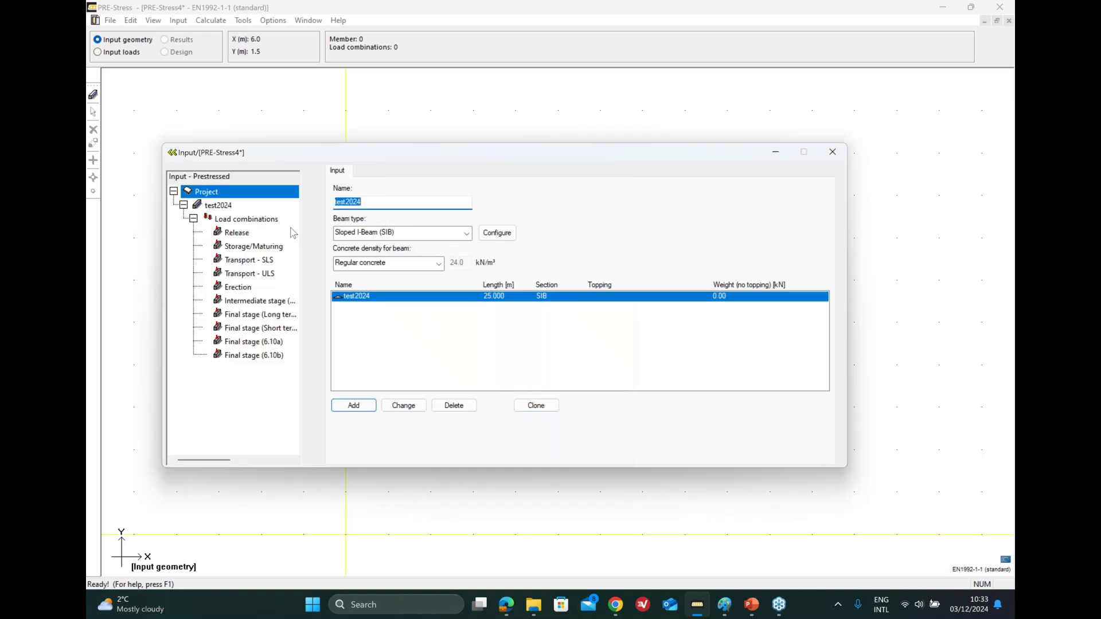
Add a top reinforcement layer of 2 B500 bars, 20 mm in diameter with 30 mm cover, to the test2024 beam
{"action": "left_click", "coordinate": [232, 206]}
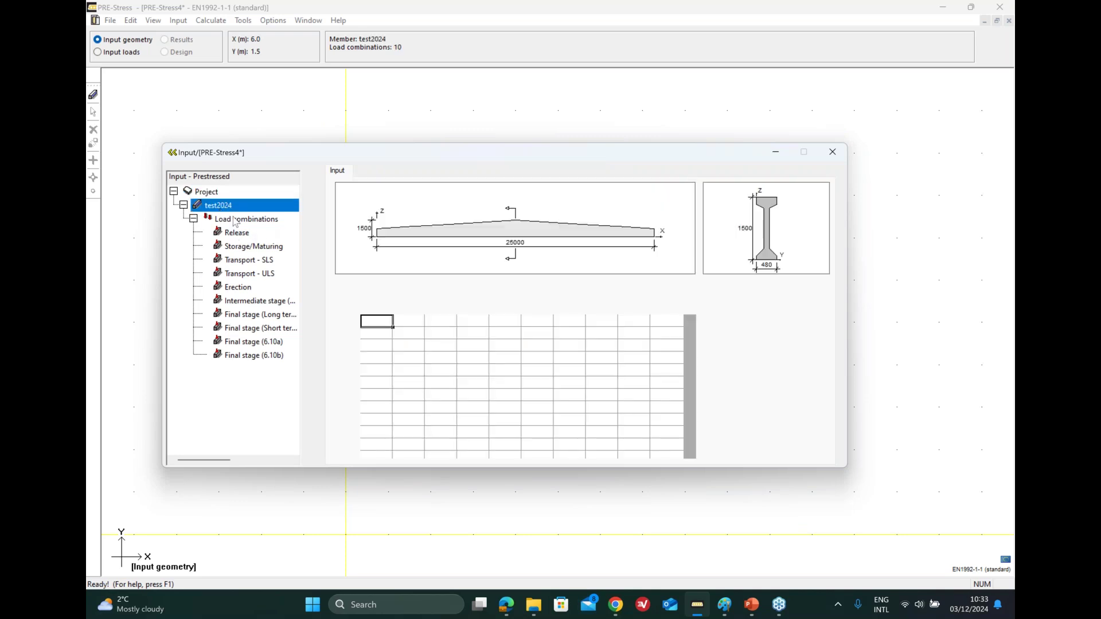
{"action": "mouse_move", "coordinate": [536, 153]}
{"action": "left_mouse_down"}
{"action": "mouse_move", "coordinate": [495, 136]}
{"action": "mouse_move", "coordinate": [493, 118]}
{"action": "left_mouse_up"}
{"action": "left_click", "coordinate": [751, 342]}
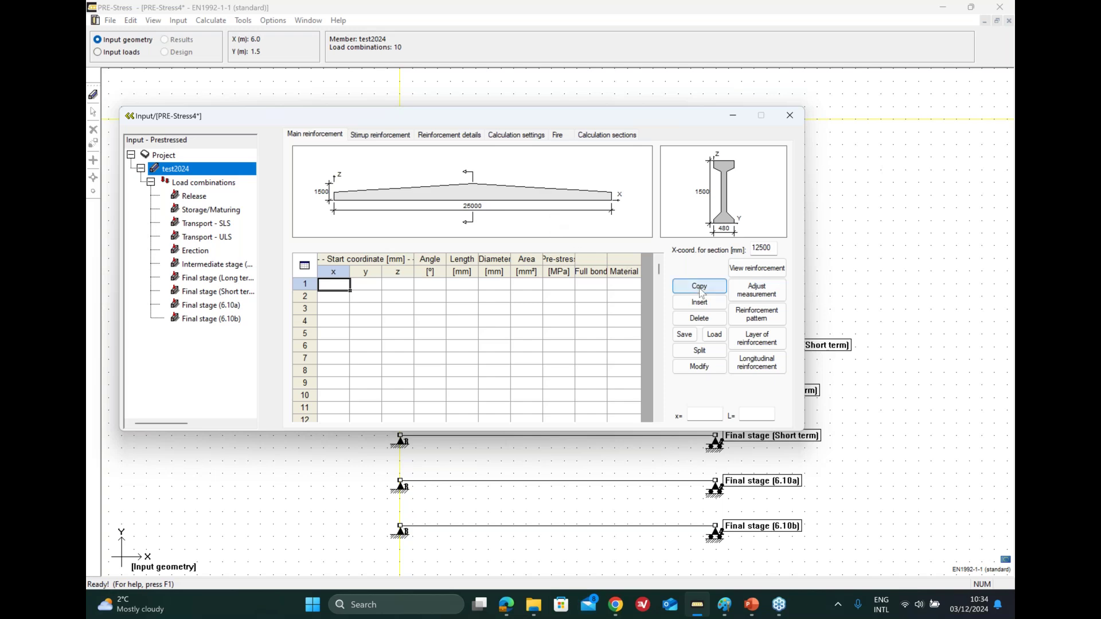
{"action": "left_click", "coordinate": [753, 340]}
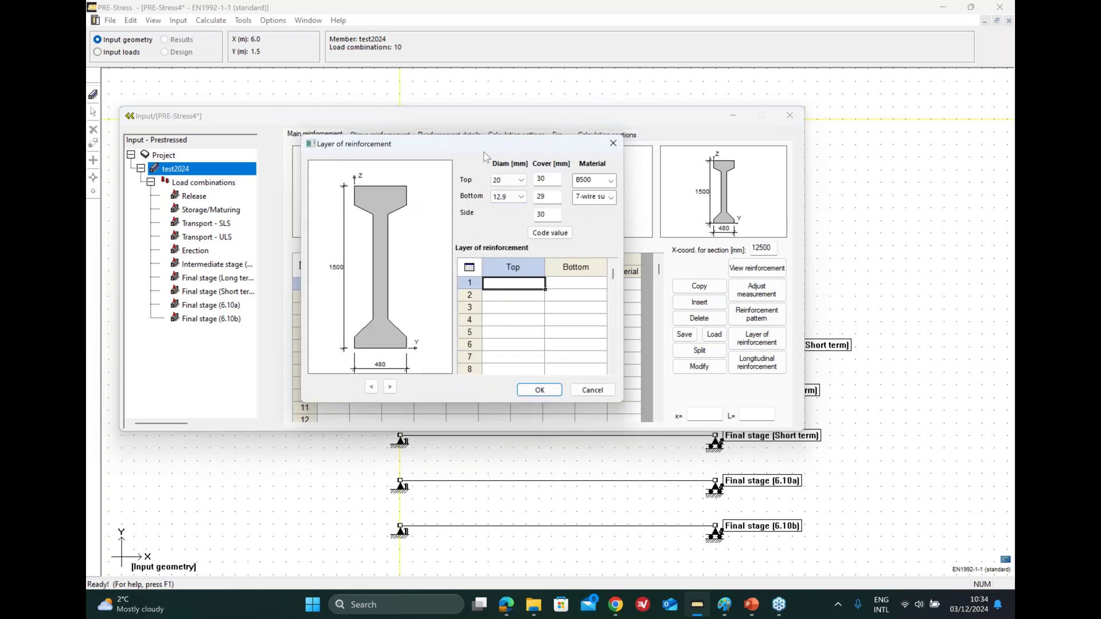
{"action": "left_click_drag", "start_coordinate": [493, 144], "coordinate": [533, 172]}
{"action": "type", "text": "2"}
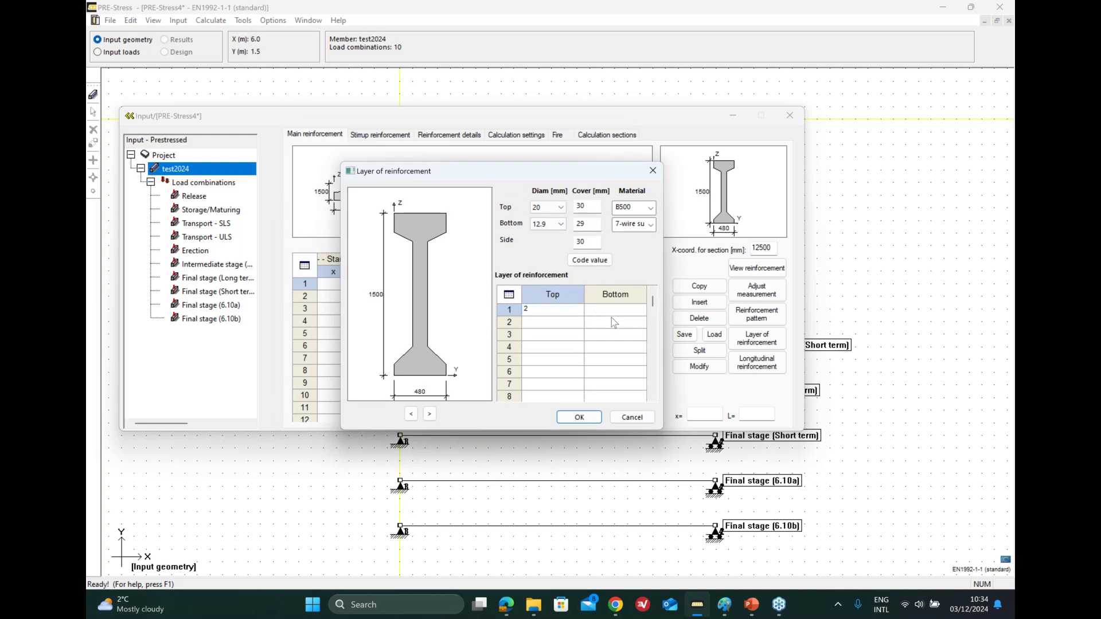
{"action": "left_click", "coordinate": [607, 373]}
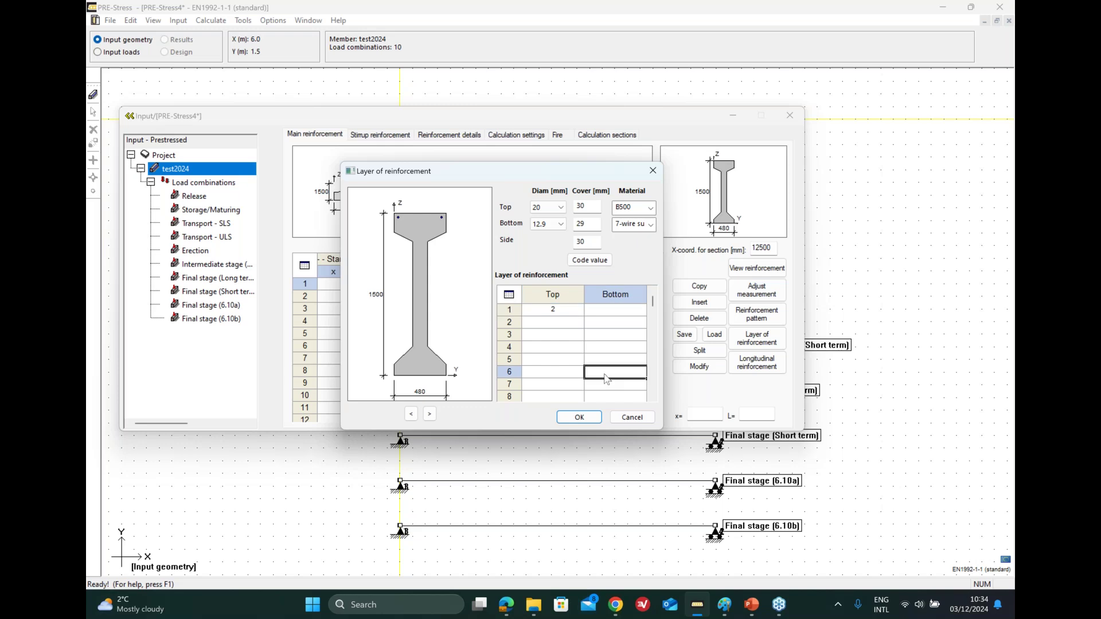
{"action": "left_click", "coordinate": [581, 418]}
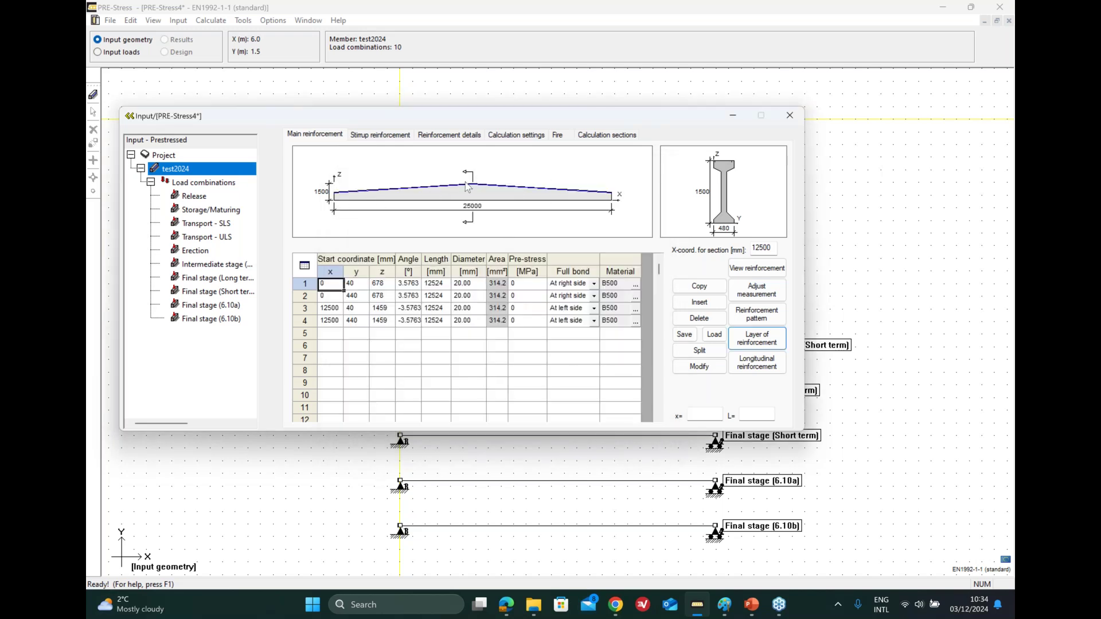
Move the section near midspan and add two bottom layers of 4 strands each, 12.9 mm 7-wire super with 29 mm cover
{"action": "mouse_move", "coordinate": [474, 178]}
{"action": "left_mouse_down"}
{"action": "mouse_move", "coordinate": [419, 179]}
{"action": "mouse_move", "coordinate": [500, 181]}
{"action": "mouse_move", "coordinate": [439, 180]}
{"action": "mouse_move", "coordinate": [487, 178]}
{"action": "mouse_move", "coordinate": [449, 173]}
{"action": "mouse_move", "coordinate": [478, 171]}
{"action": "mouse_move", "coordinate": [468, 174]}
{"action": "left_mouse_up"}
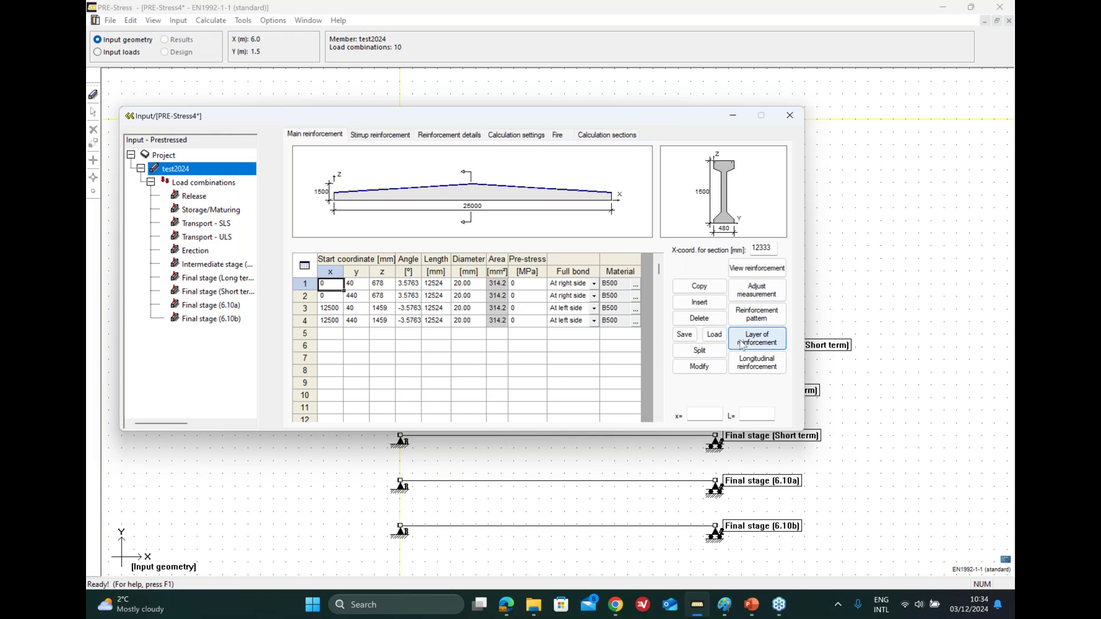
{"action": "left_click", "coordinate": [742, 344]}
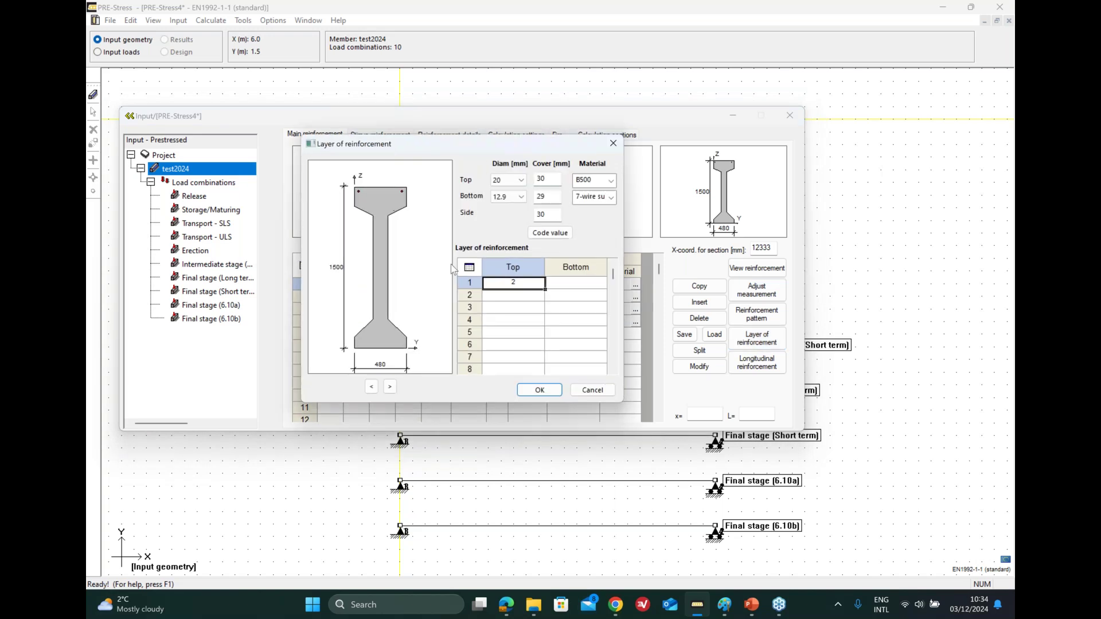
{"action": "left_click", "coordinate": [570, 284]}
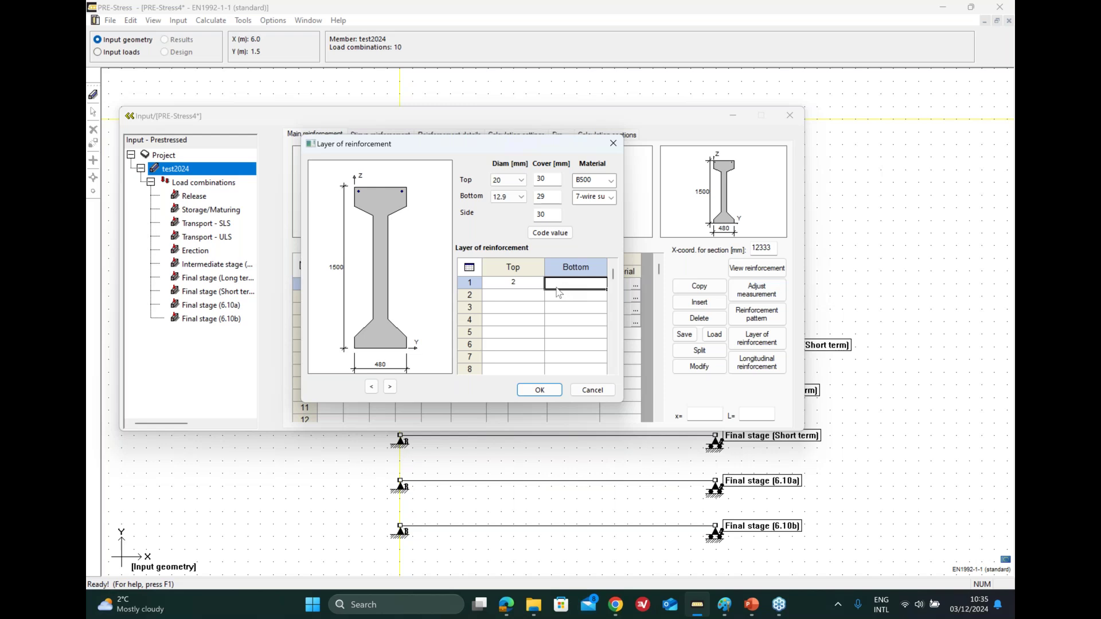
{"action": "type", "text": "4"}
{"action": "left_click", "coordinate": [560, 295]}
{"action": "type", "text": "4"}
{"action": "left_click", "coordinate": [565, 309]}
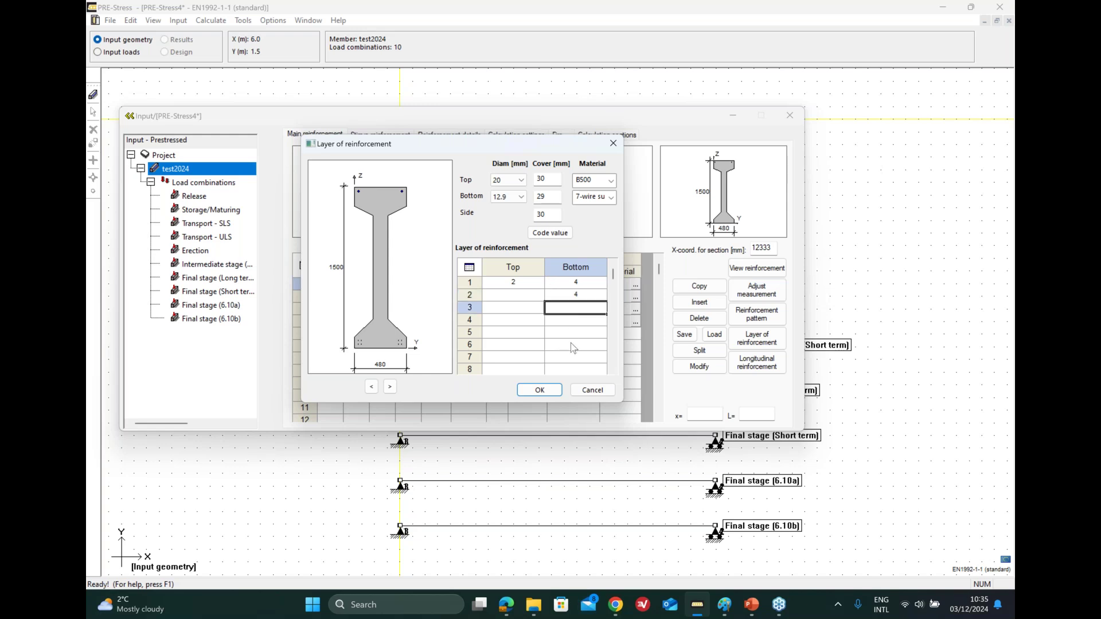
{"action": "left_click", "coordinate": [542, 392]}
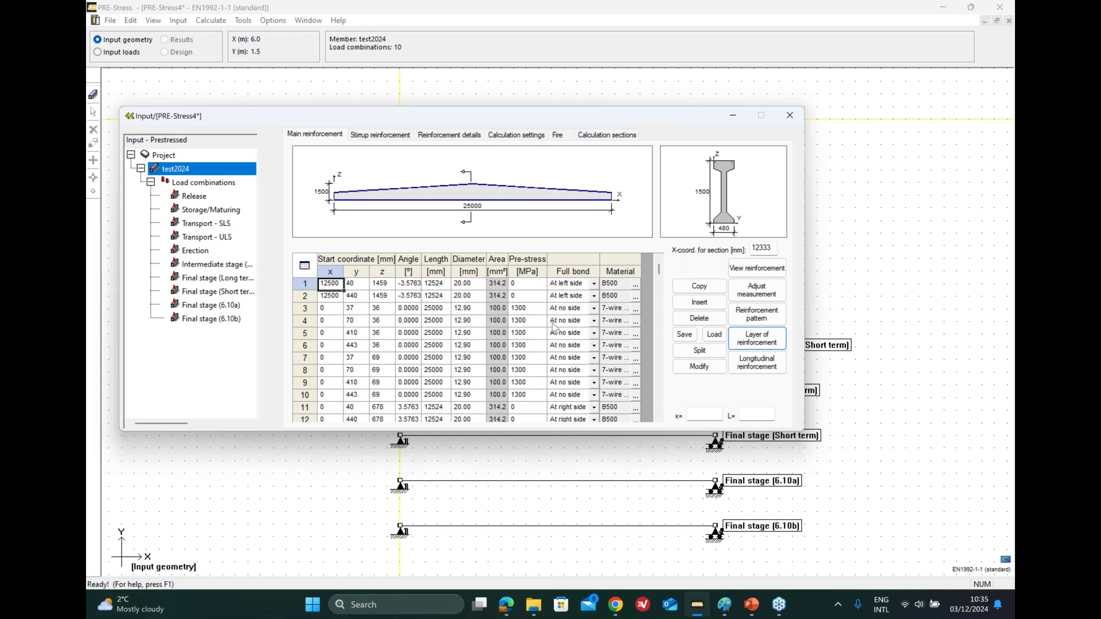
Change the material of reinforcement rows 3 and 4 in the lowest layer to B500
{"action": "left_click", "coordinate": [383, 310]}
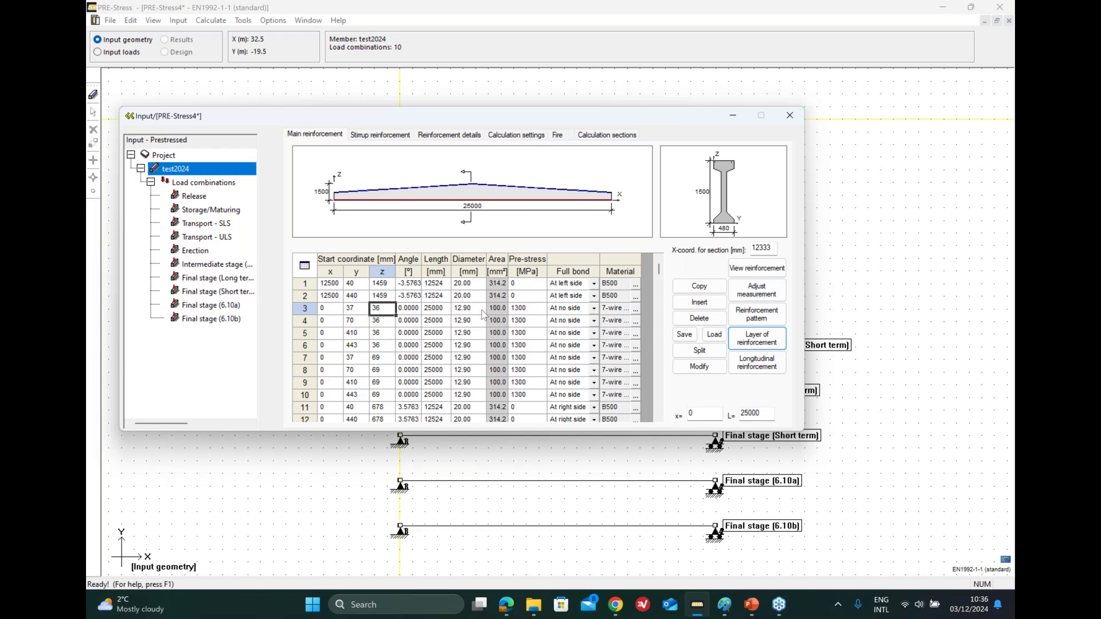
{"action": "left_click", "coordinate": [636, 309]}
{"action": "left_click", "coordinate": [420, 176]}
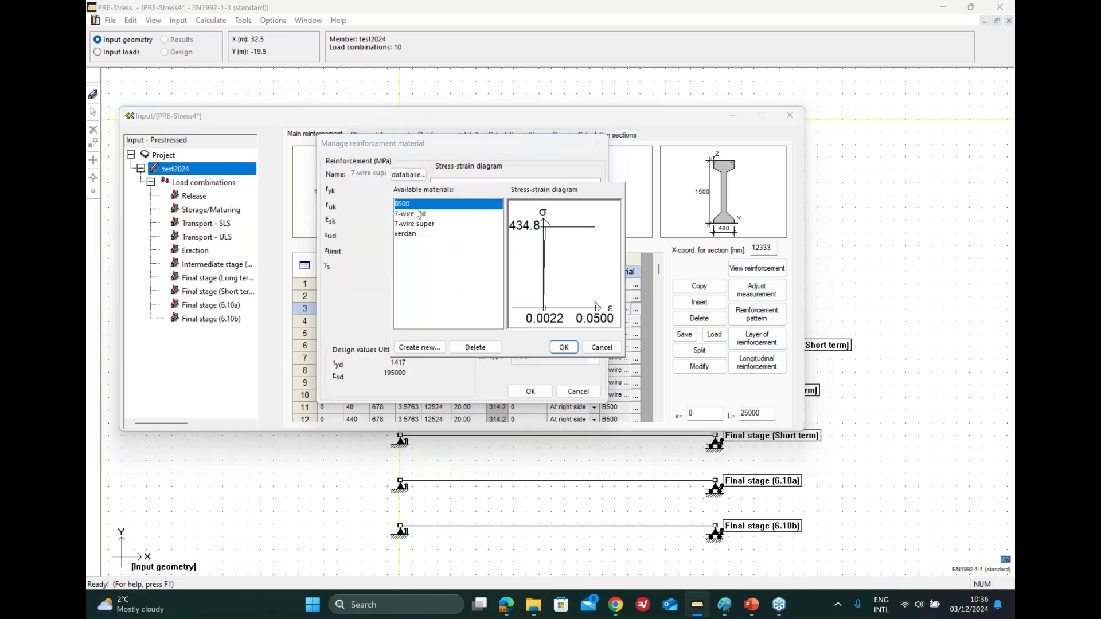
{"action": "left_click", "coordinate": [564, 347]}
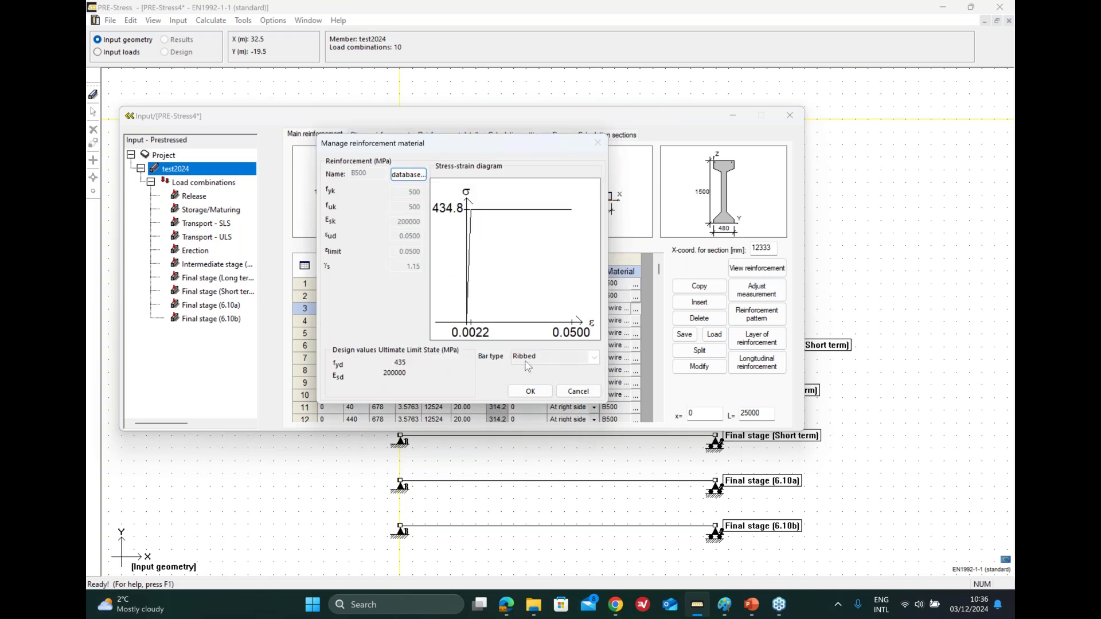
{"action": "left_click", "coordinate": [530, 391]}
{"action": "left_click", "coordinate": [635, 322]}
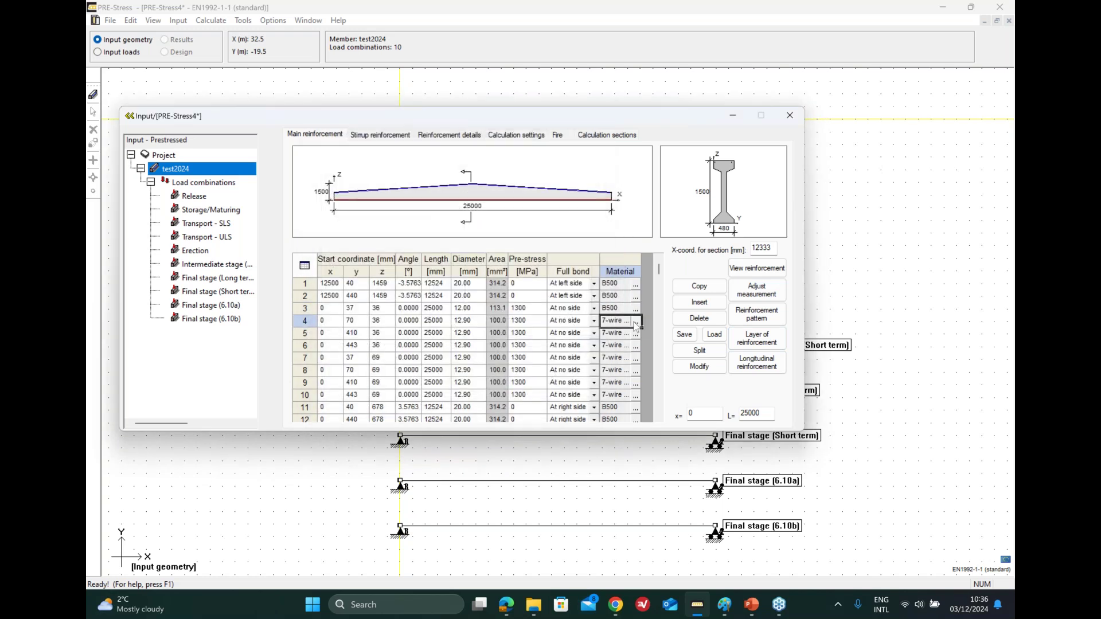
{"action": "left_click", "coordinate": [636, 325]}
{"action": "left_click", "coordinate": [408, 174]}
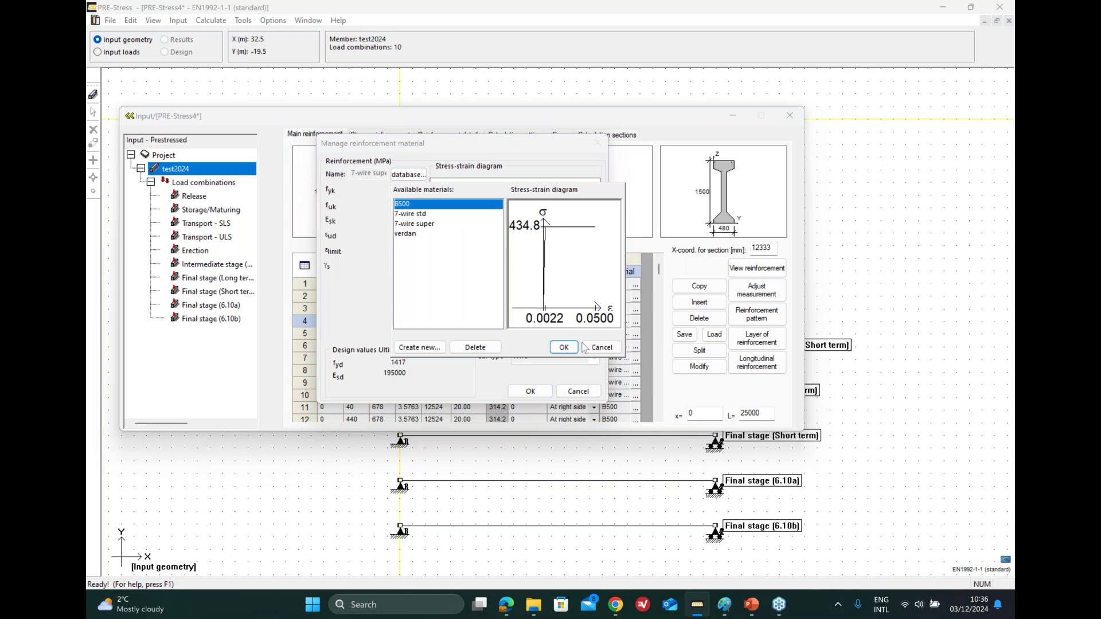
{"action": "left_click", "coordinate": [564, 348]}
{"action": "left_click", "coordinate": [531, 391]}
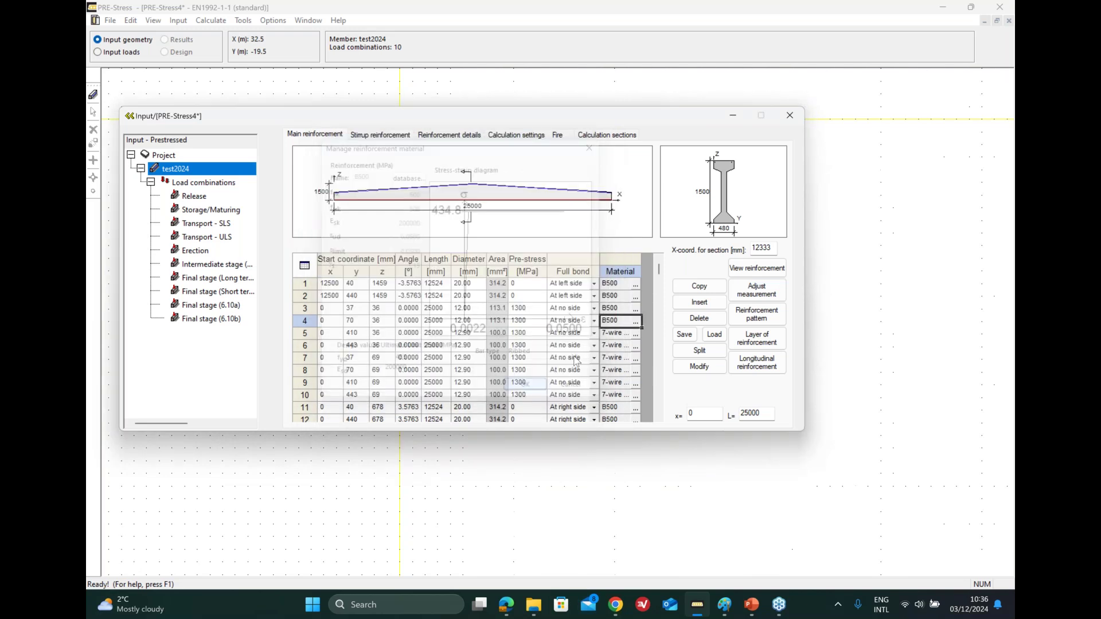
Assign B500 from the material database to reinforcement rows 5 and 6, completing the lowest layer
{"action": "left_click", "coordinate": [636, 334]}
{"action": "left_click", "coordinate": [408, 175]}
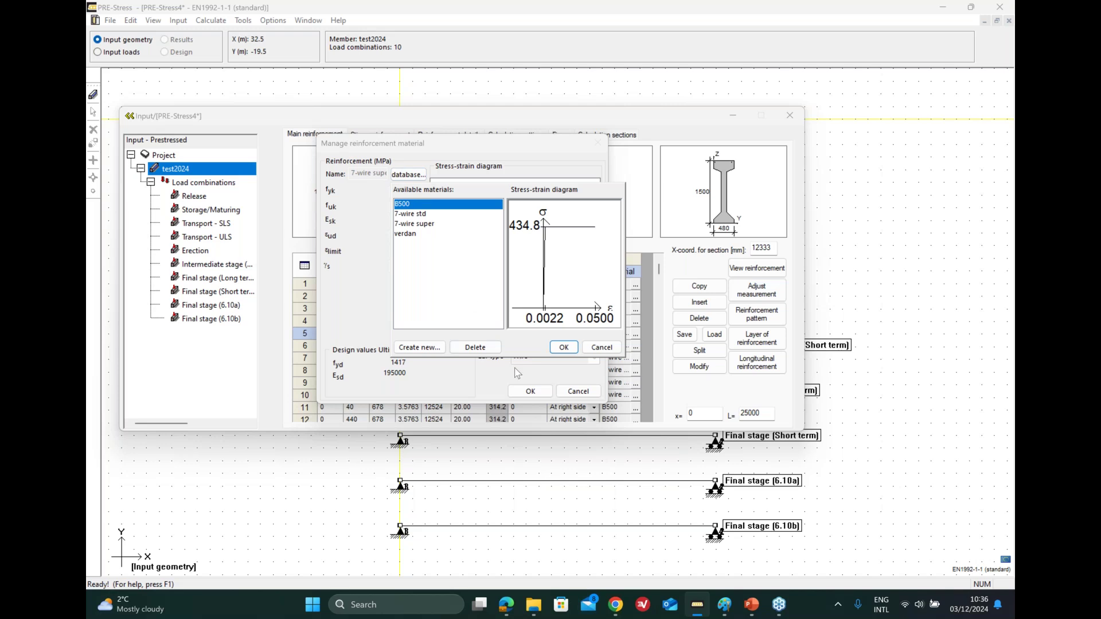
{"action": "left_click", "coordinate": [563, 348]}
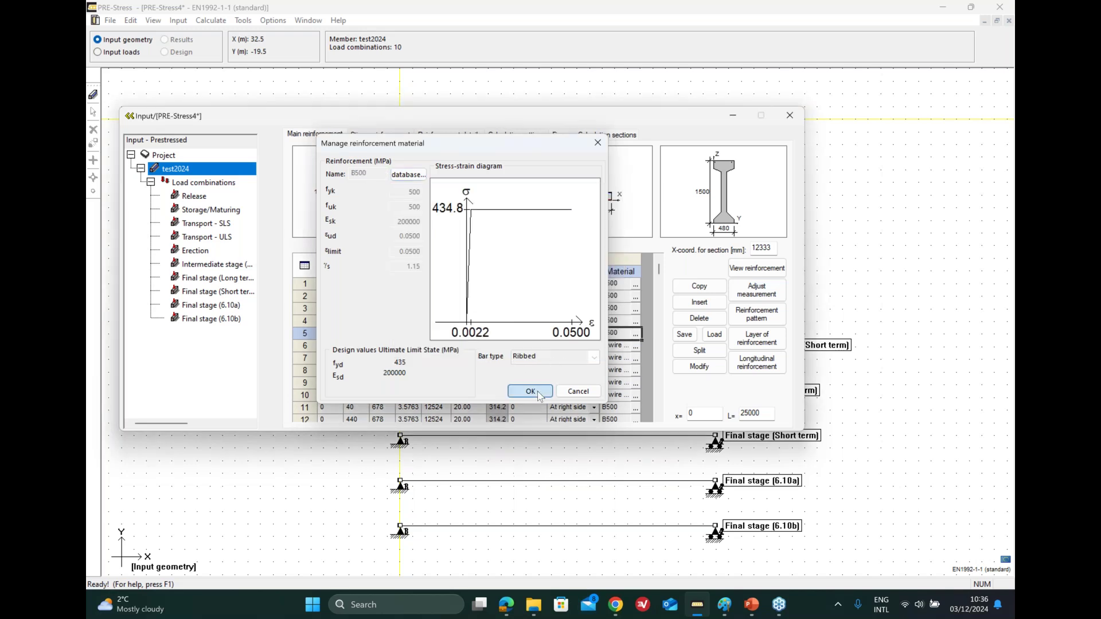
{"action": "left_click", "coordinate": [530, 392]}
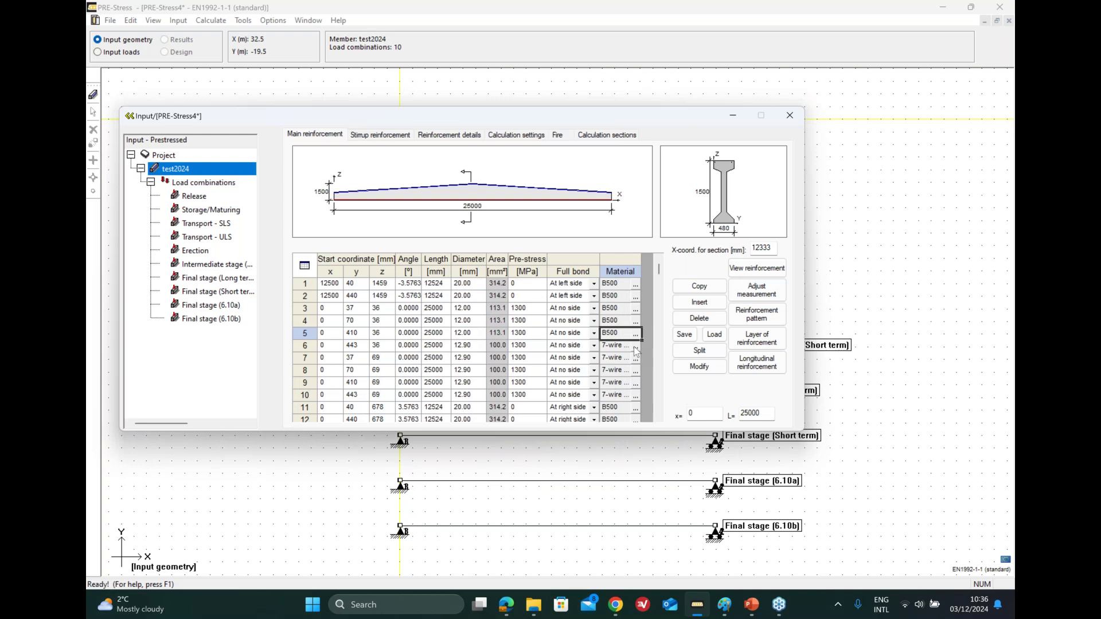
{"action": "left_click", "coordinate": [636, 350]}
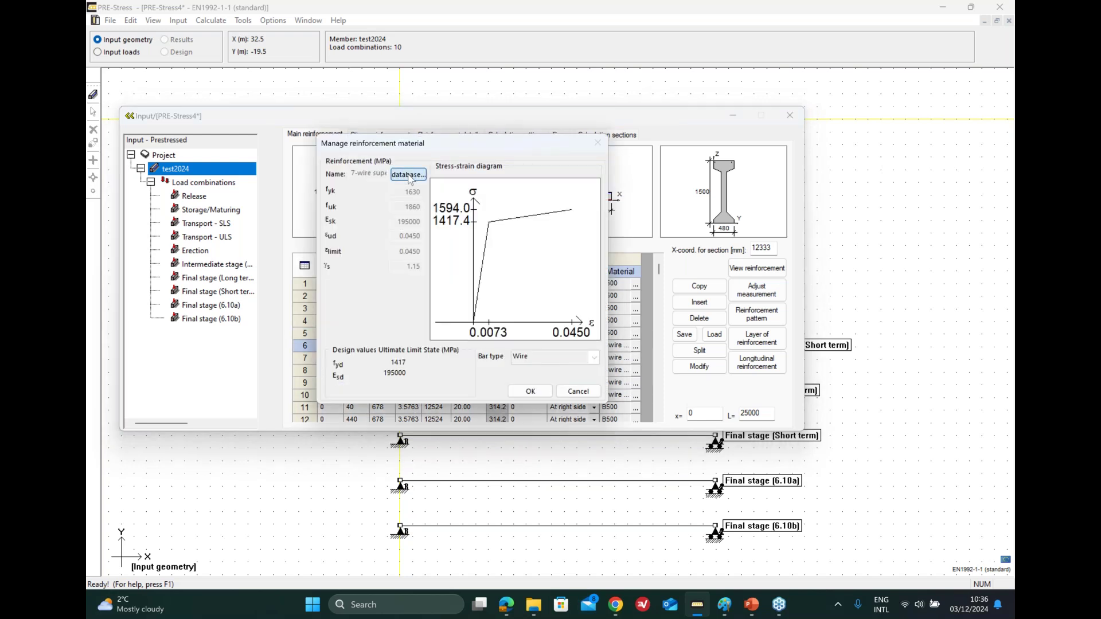
{"action": "left_click", "coordinate": [408, 175]}
{"action": "left_click", "coordinate": [565, 347]}
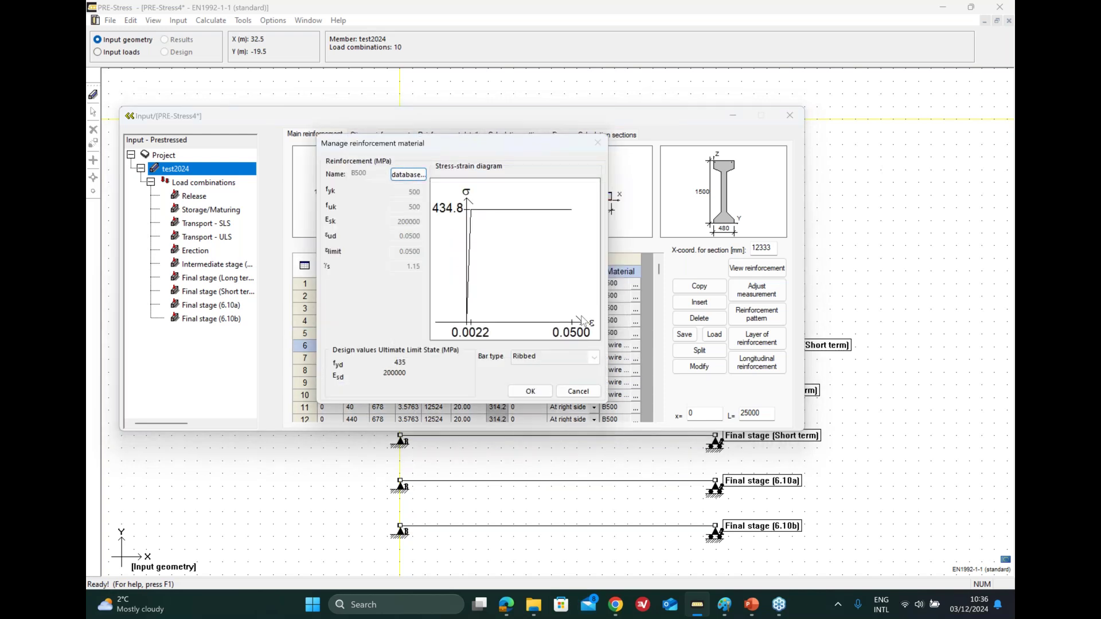
{"action": "left_click", "coordinate": [530, 392]}
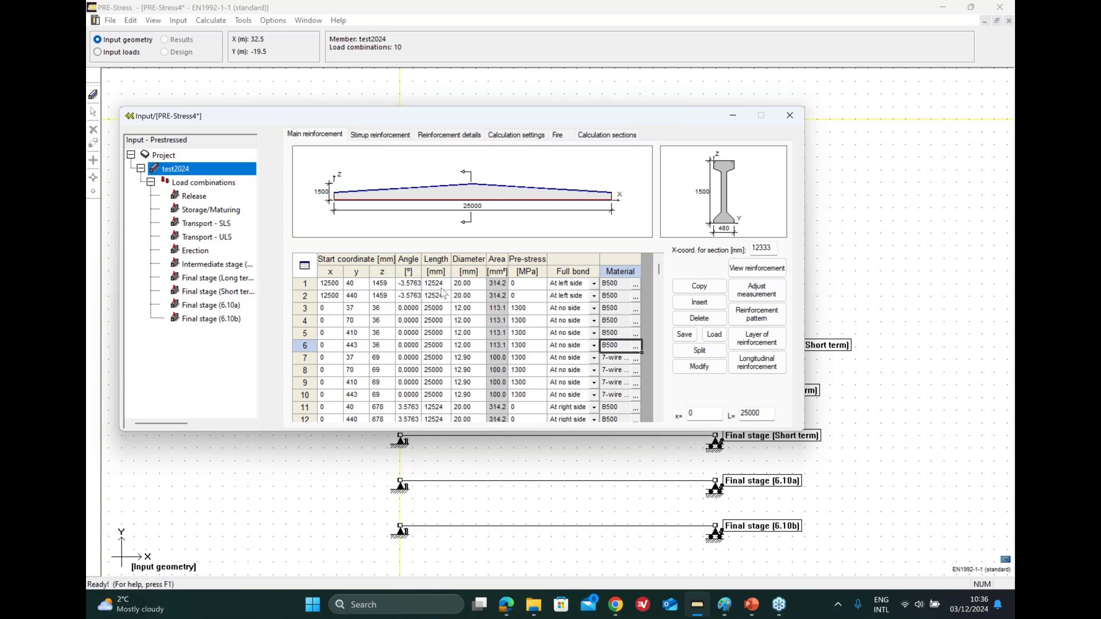
Change the material of the top reinforcement in rows 1 and 2 to 7-wire std
{"action": "left_click", "coordinate": [635, 297]}
{"action": "left_click", "coordinate": [408, 174]}
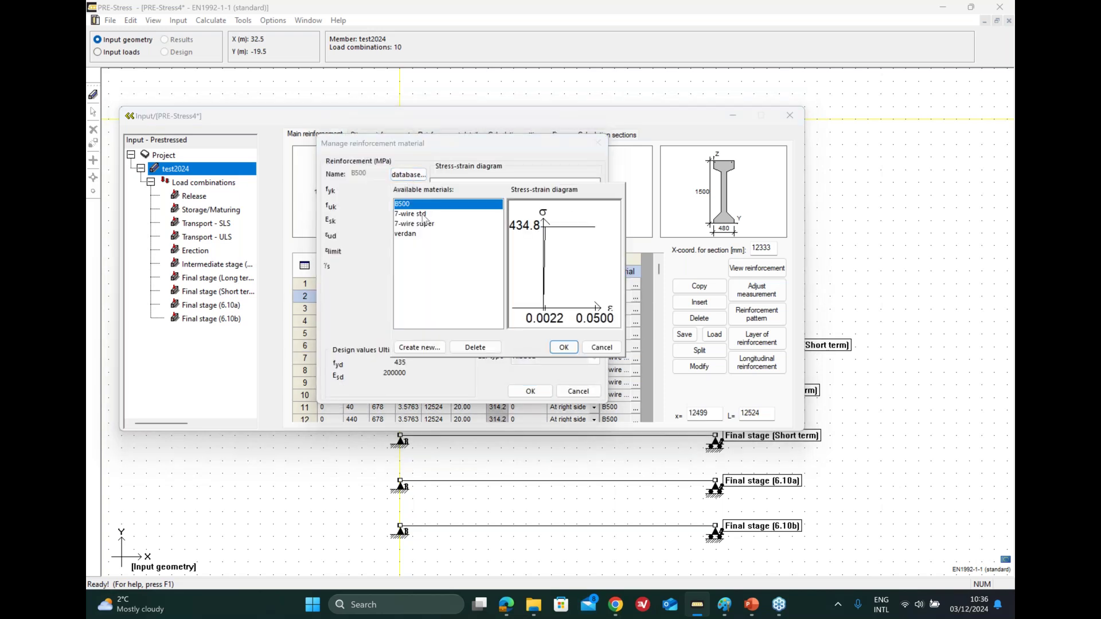
{"action": "left_click", "coordinate": [424, 215]}
{"action": "left_click", "coordinate": [557, 348]}
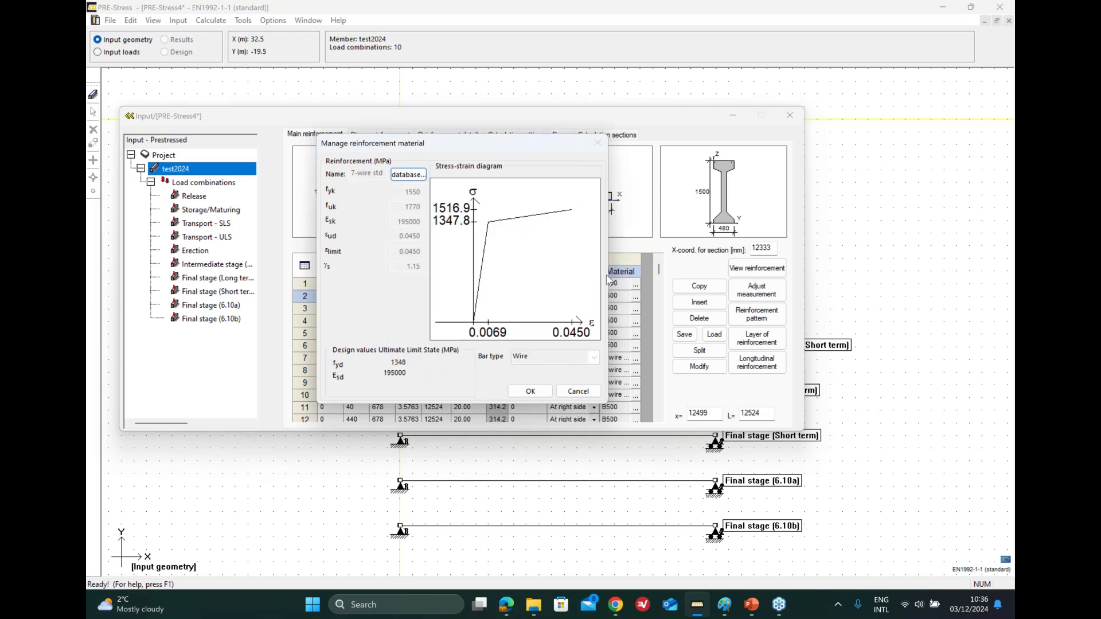
{"action": "left_click", "coordinate": [531, 391]}
{"action": "left_click", "coordinate": [636, 285]}
{"action": "left_click", "coordinate": [408, 174]}
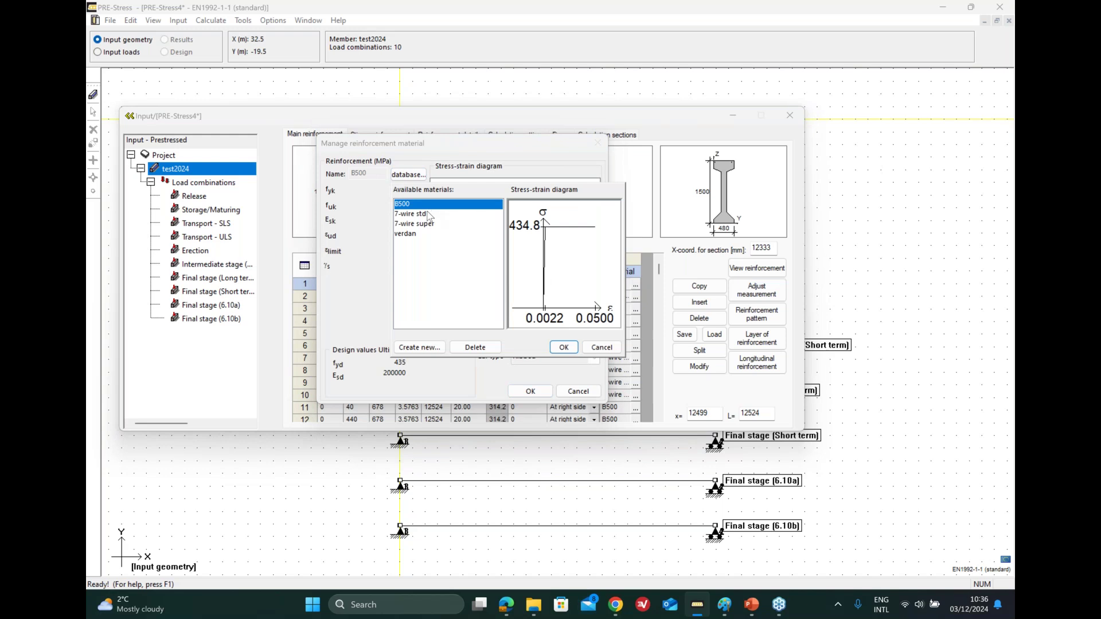
{"action": "left_click", "coordinate": [564, 348]}
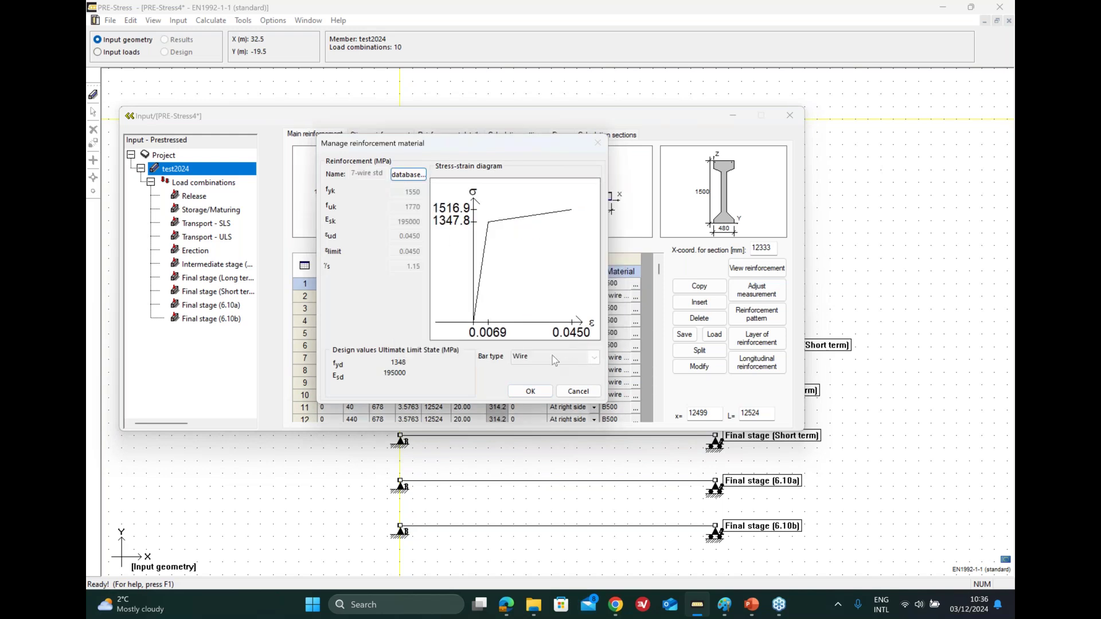
{"action": "left_click", "coordinate": [530, 391]}
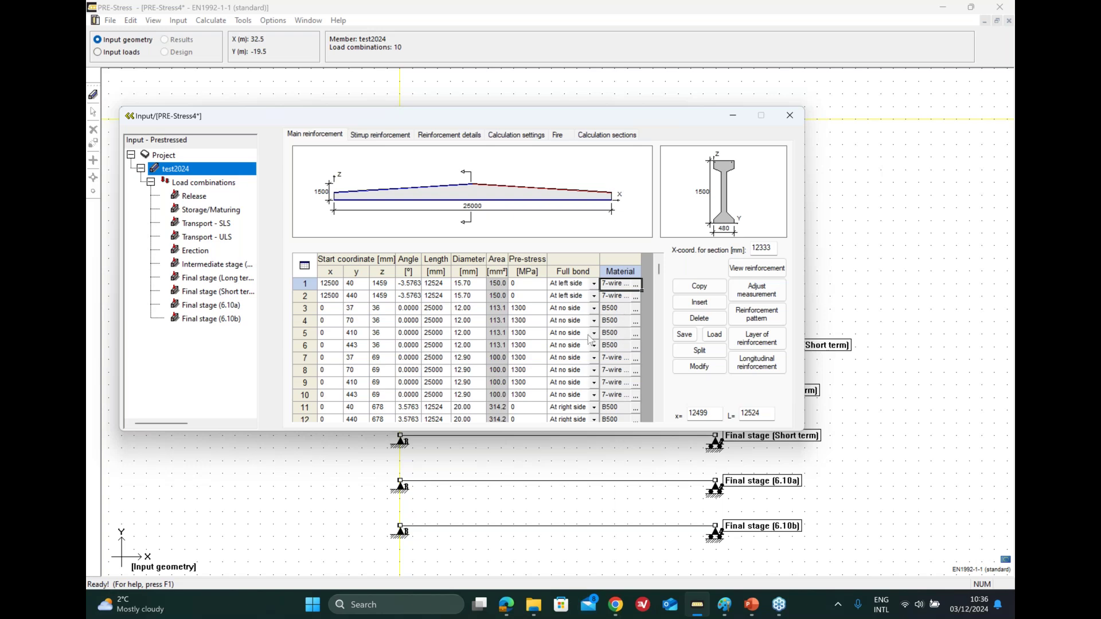
Set the pre-stress of the four B500 bars in rows 3 to 6 to 0 MPa
{"action": "left_click", "coordinate": [527, 310]}
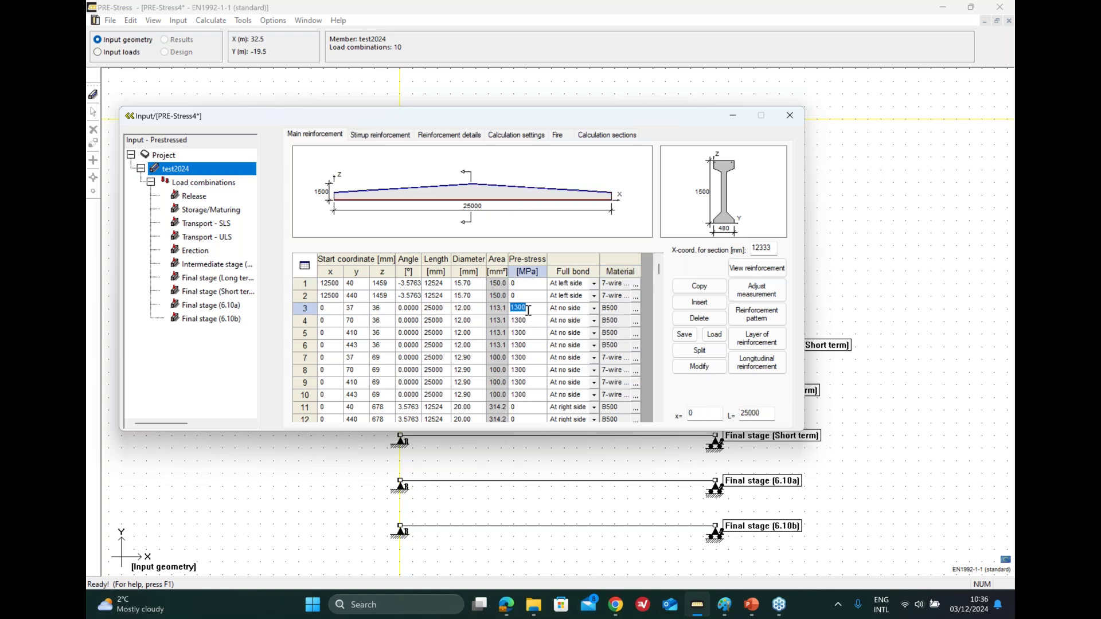
{"action": "type", "text": "0"}
{"action": "key", "text": "Return"}
{"action": "type", "text": "0"}
{"action": "key", "text": "Return"}
{"action": "type", "text": "0"}
{"action": "key", "text": "Return"}
{"action": "type", "text": "0"}
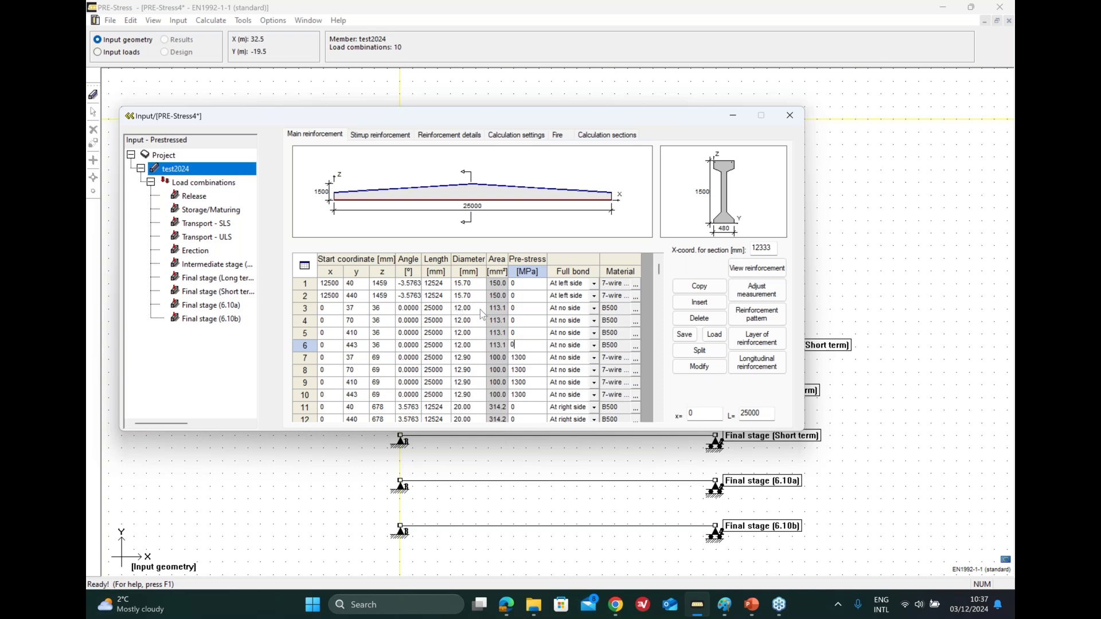
Set the diameter of the four B500 bars in rows 3 to 6 to 16 mm
{"action": "left_click", "coordinate": [456, 310]}
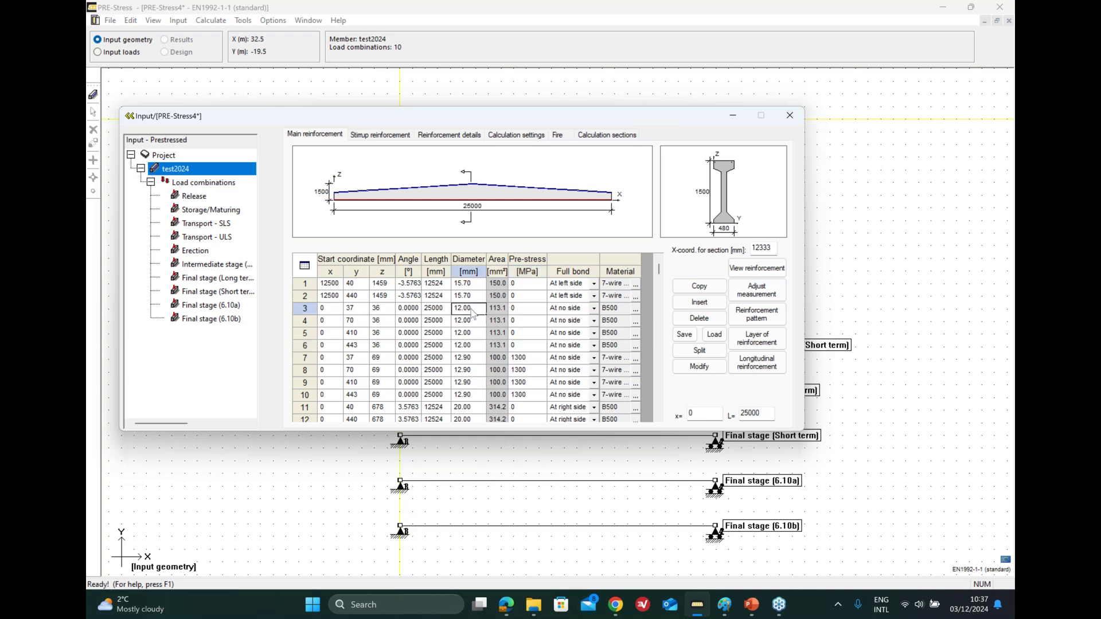
{"action": "type", "text": "1"}
{"action": "left_click", "coordinate": [473, 322]}
{"action": "type", "text": "1"}
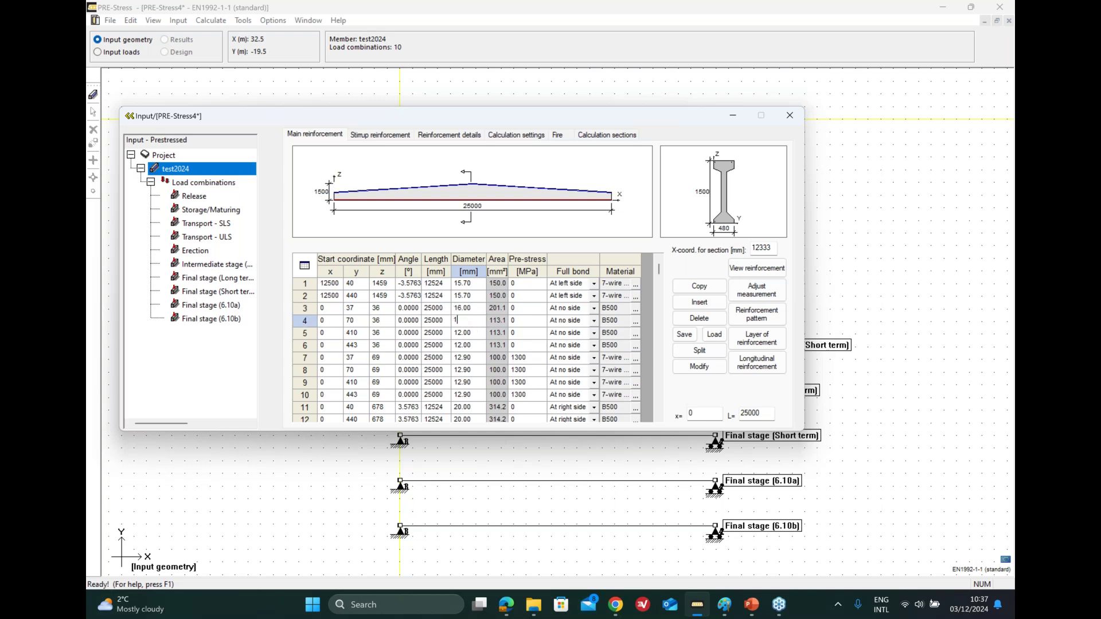
{"action": "type", "text": "6"}
{"action": "left_click", "coordinate": [470, 334]}
{"action": "type", "text": "16"}
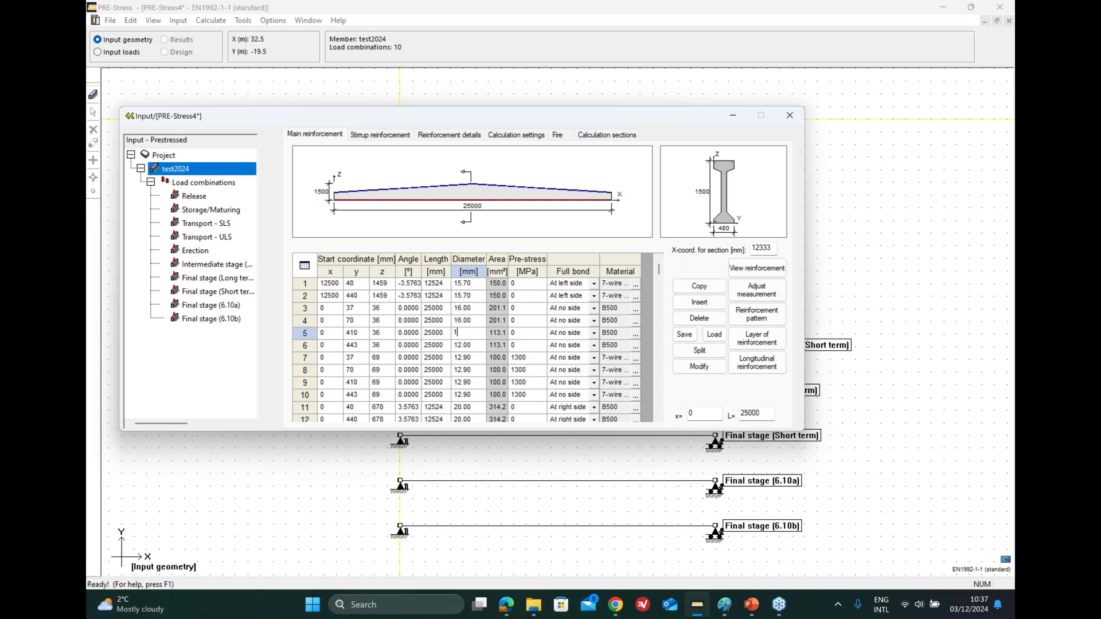
{"action": "left_click", "coordinate": [469, 346]}
{"action": "type", "text": "16"}
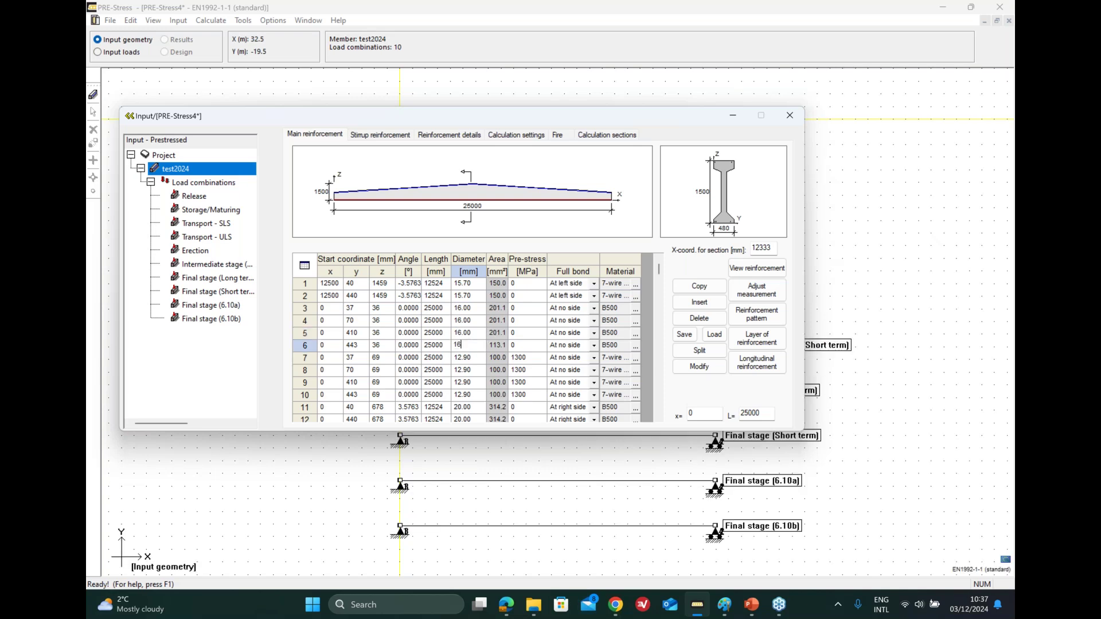
{"action": "left_click", "coordinate": [436, 308]}
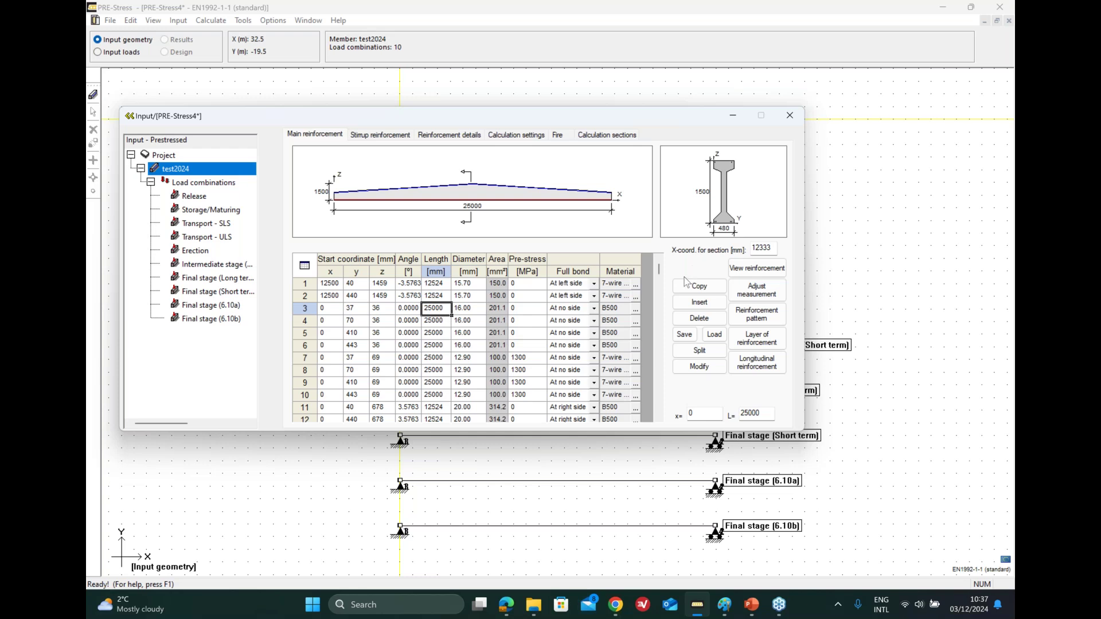
Examine the bar and strand arrangement in the enlarged cross-section view of the beam
{"action": "double_click", "coordinate": [728, 215]}
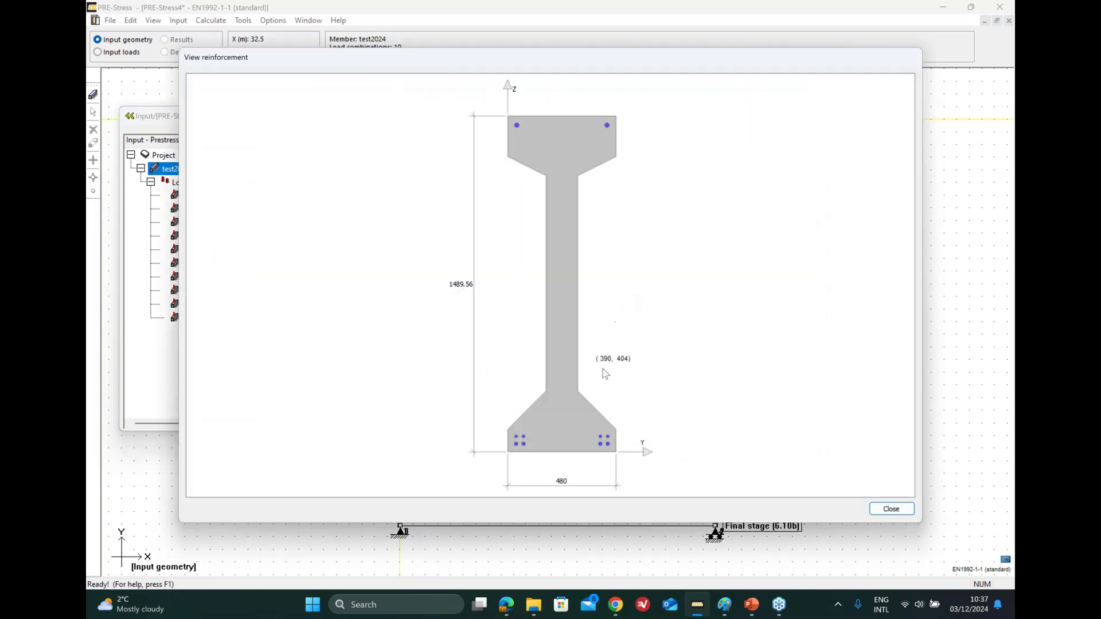
{"action": "left_click_drag", "start_coordinate": [732, 67], "coordinate": [650, 56]}
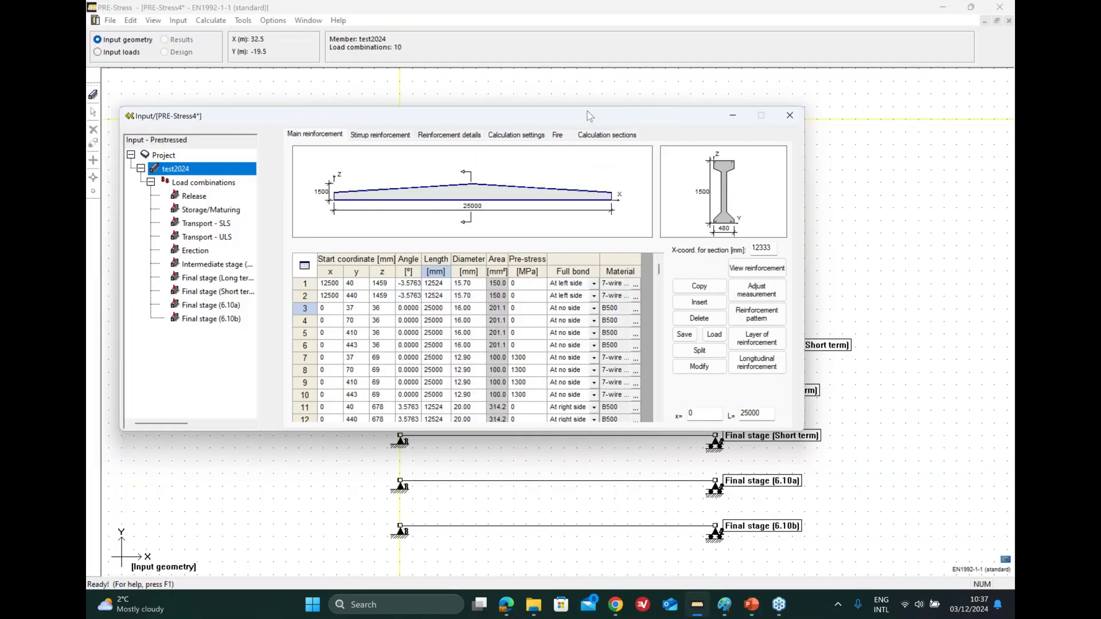
{"action": "left_click_drag", "start_coordinate": [589, 117], "coordinate": [622, 89]}
Add stirrups with the default placing along the test2024 beam and check them alongside the main reinforcement
{"action": "left_click", "coordinate": [412, 107]}
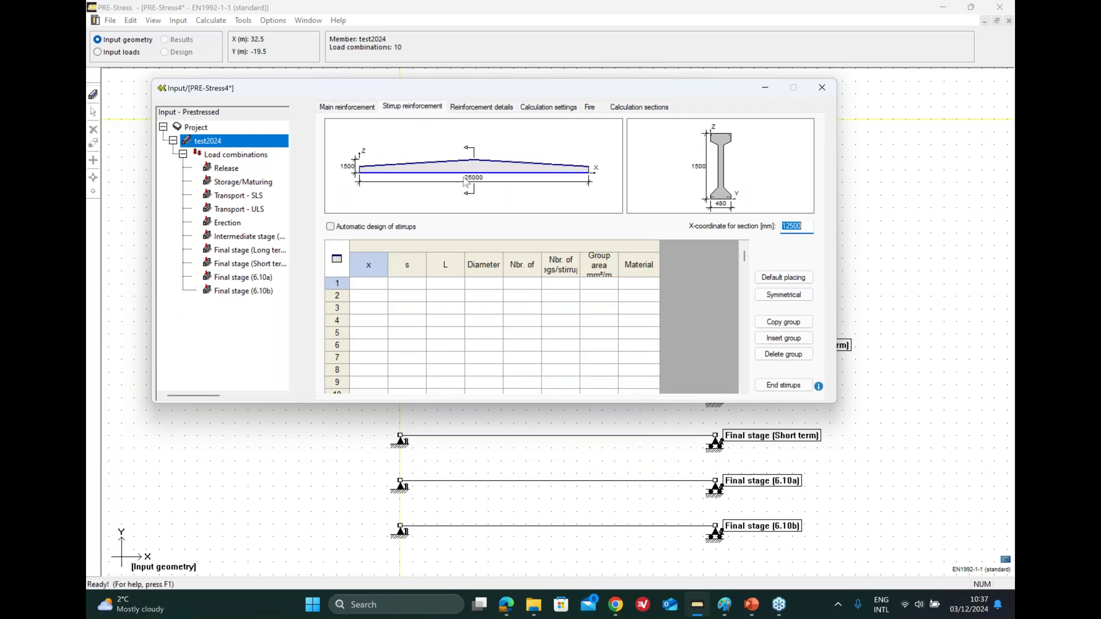
{"action": "left_click_drag", "start_coordinate": [535, 84], "coordinate": [486, 90]}
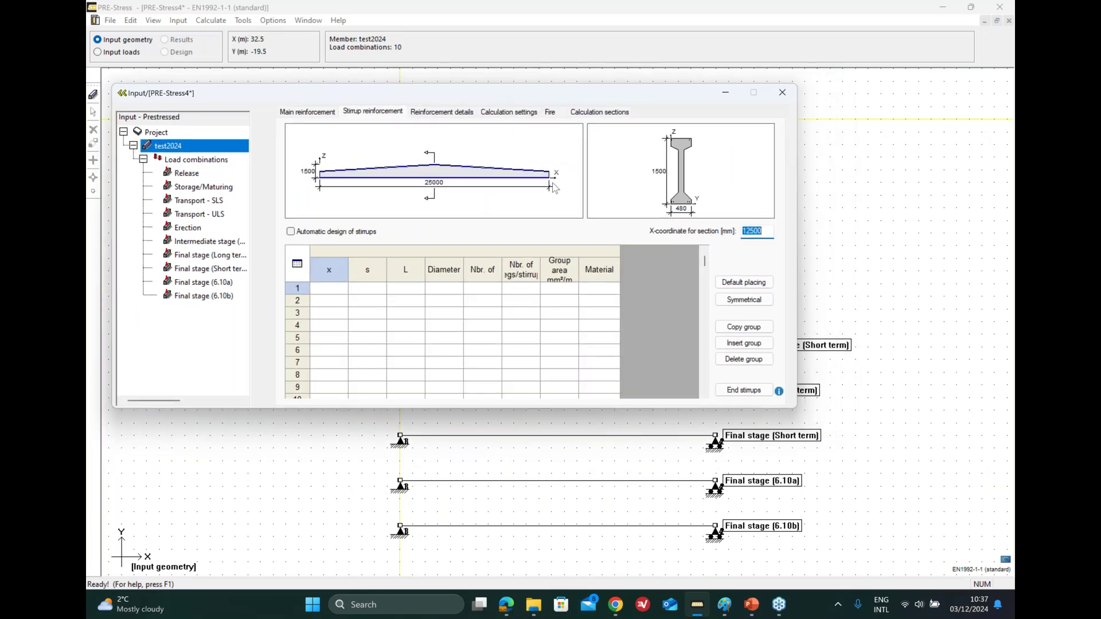
{"action": "left_click", "coordinate": [744, 282]}
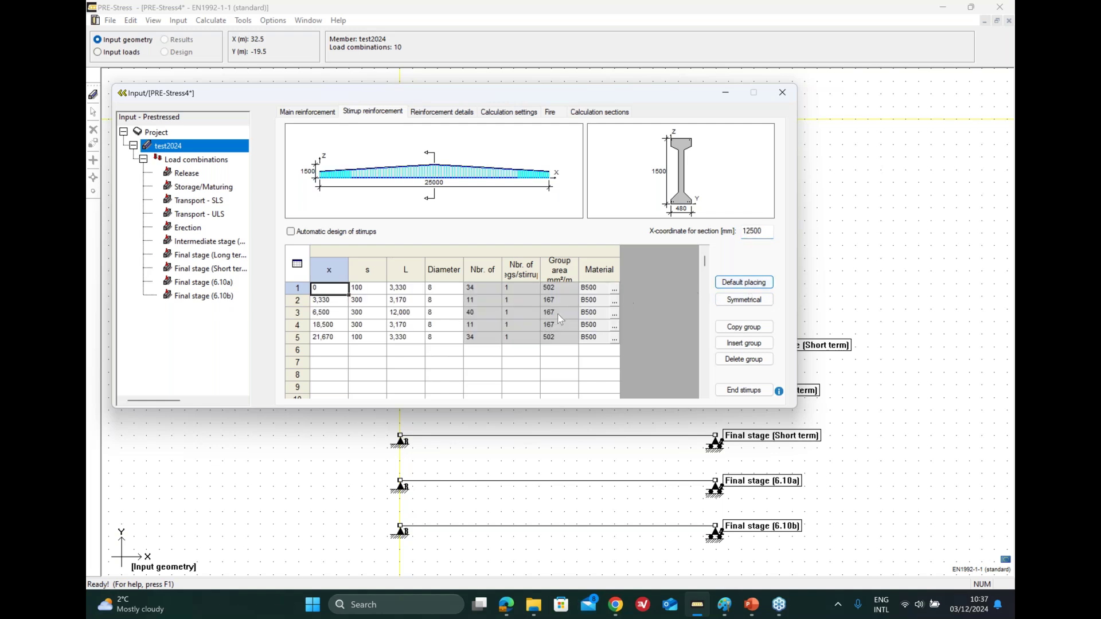
{"action": "left_click", "coordinate": [511, 365]}
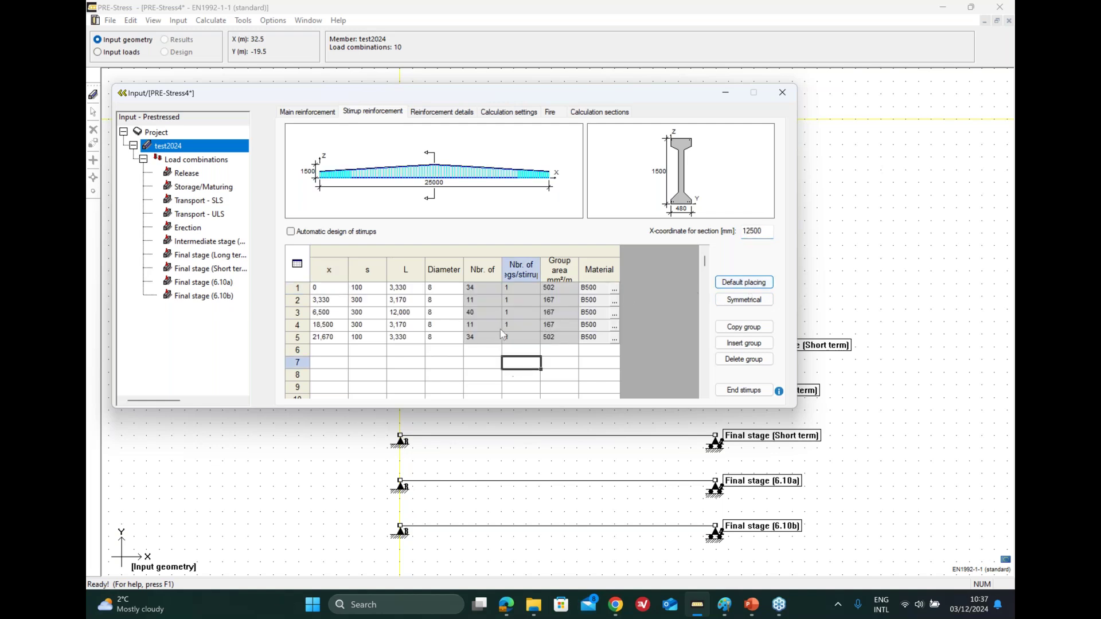
{"action": "left_click", "coordinate": [428, 155]}
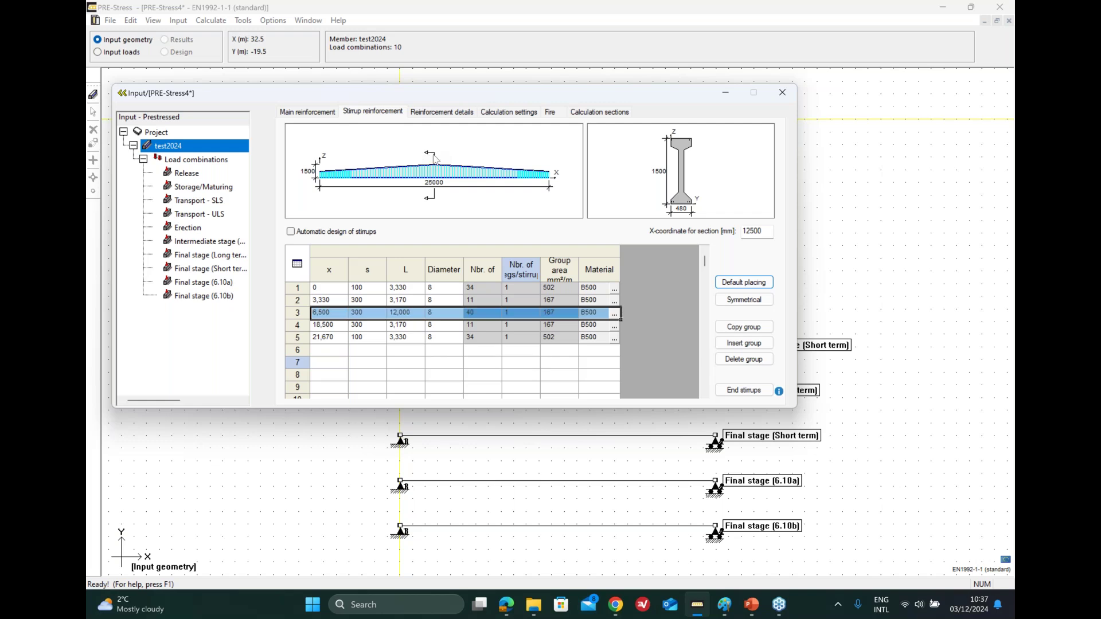
{"action": "left_click", "coordinate": [320, 112]}
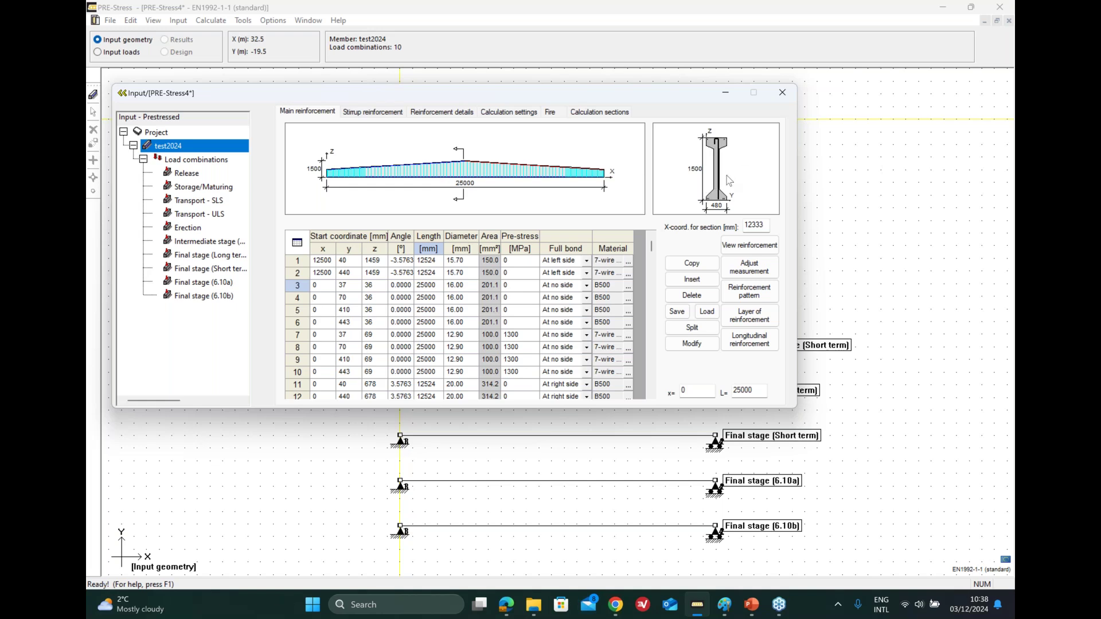
Try a 150 mm spacing for the second stirrup group and set it back to 300 mm
{"action": "left_click", "coordinate": [384, 112]}
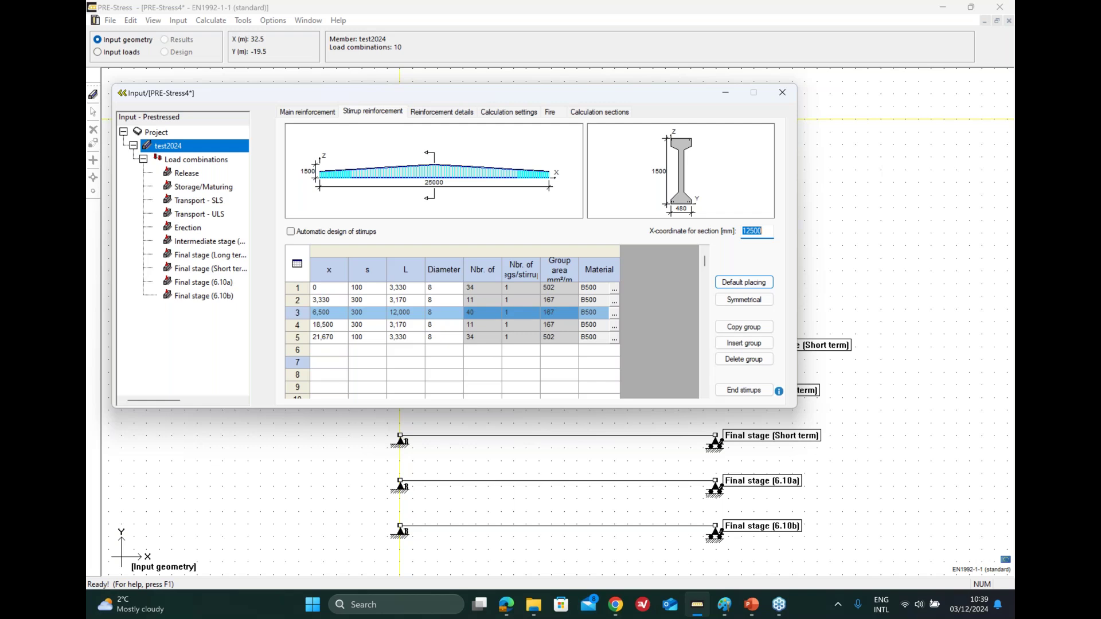
{"action": "left_click", "coordinate": [357, 300]}
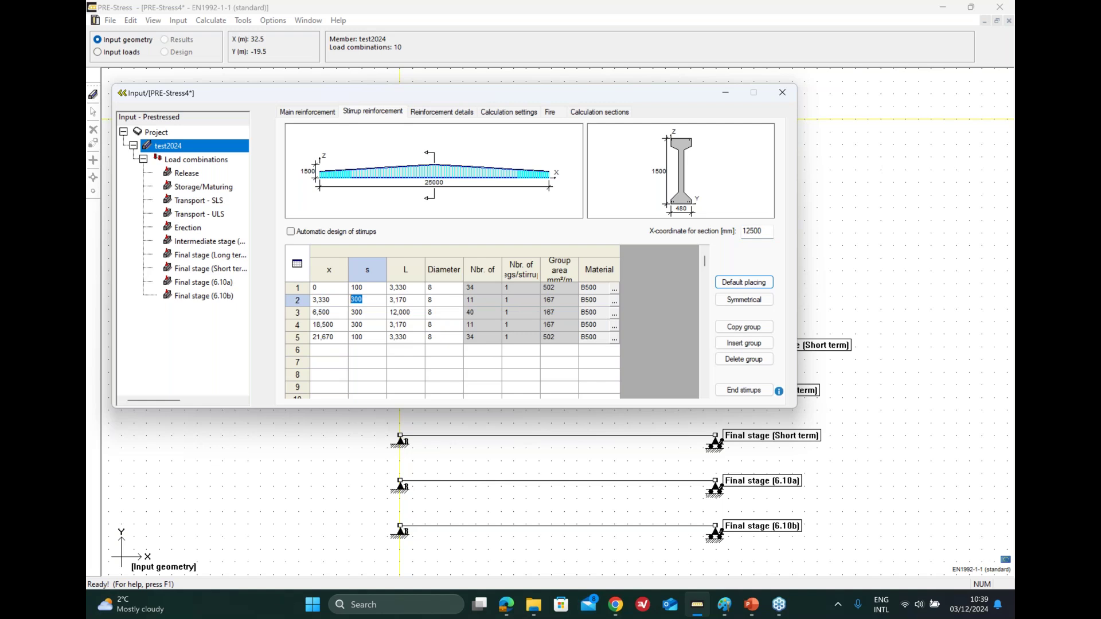
{"action": "type", "text": "150"}
{"action": "double_click", "coordinate": [356, 298]}
{"action": "type", "text": "300"}
{"action": "key", "text": "Return"}
{"action": "left_click", "coordinate": [394, 363]}
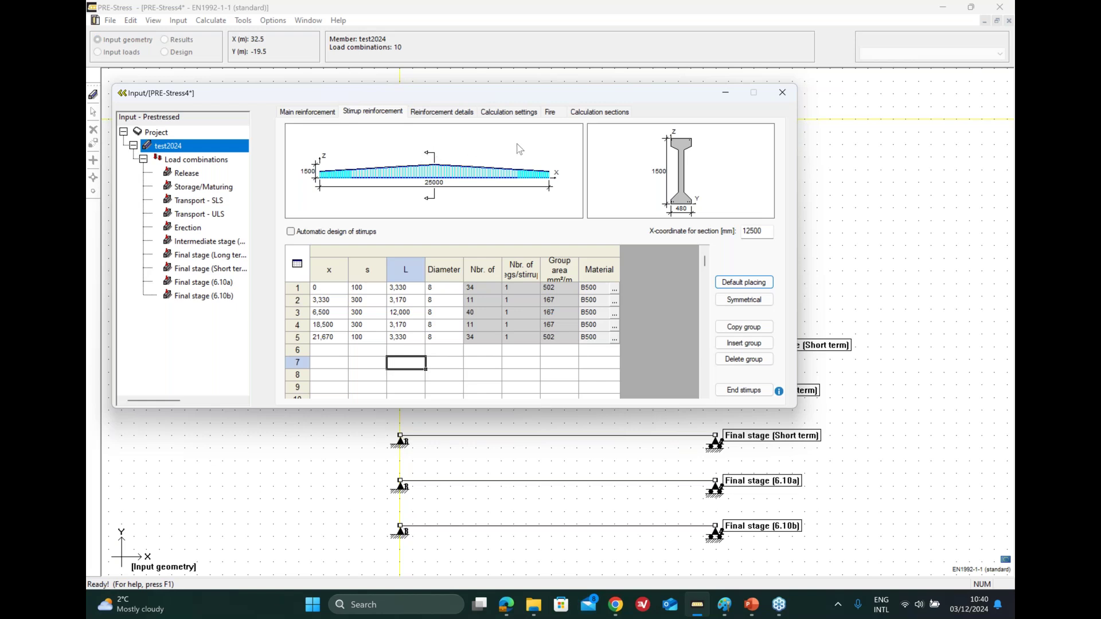
Switch from the beam's geometry input to load input and add a load case named Permanent of type Permanent load
{"action": "left_click", "coordinate": [308, 112]}
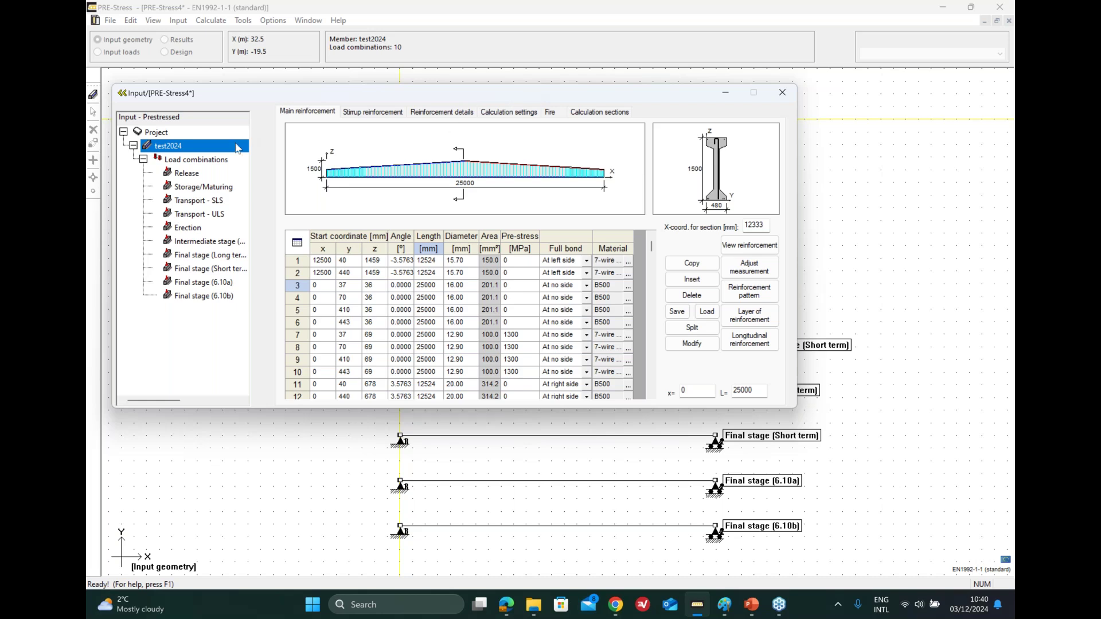
{"action": "left_click", "coordinate": [189, 161]}
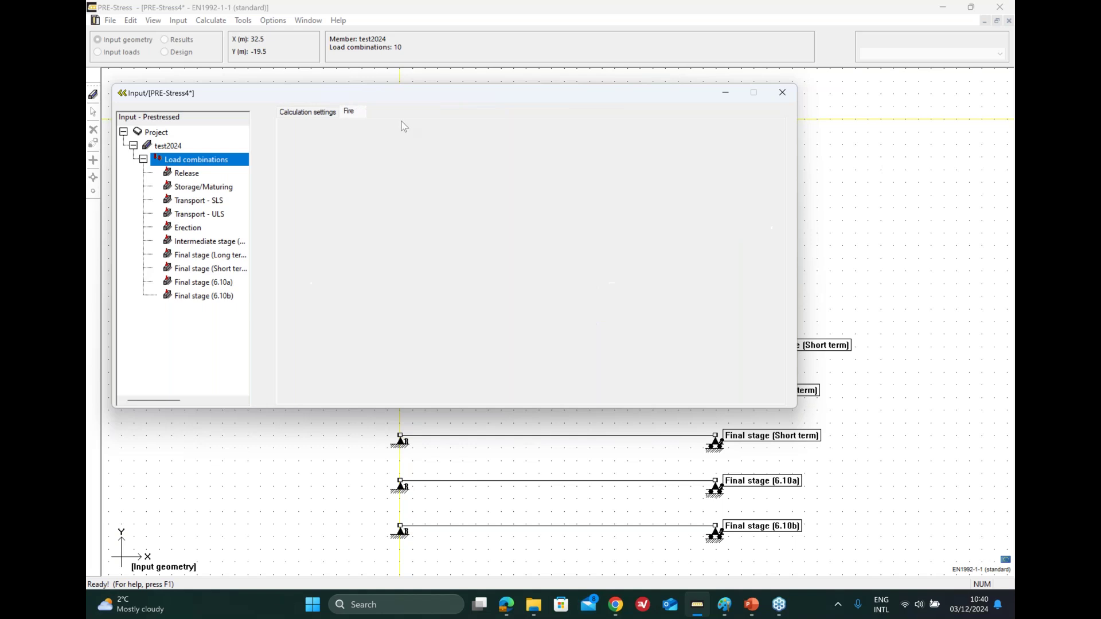
{"action": "left_click_drag", "start_coordinate": [435, 92], "coordinate": [478, 89]}
{"action": "left_click", "coordinate": [119, 52]}
{"action": "left_click", "coordinate": [185, 21]}
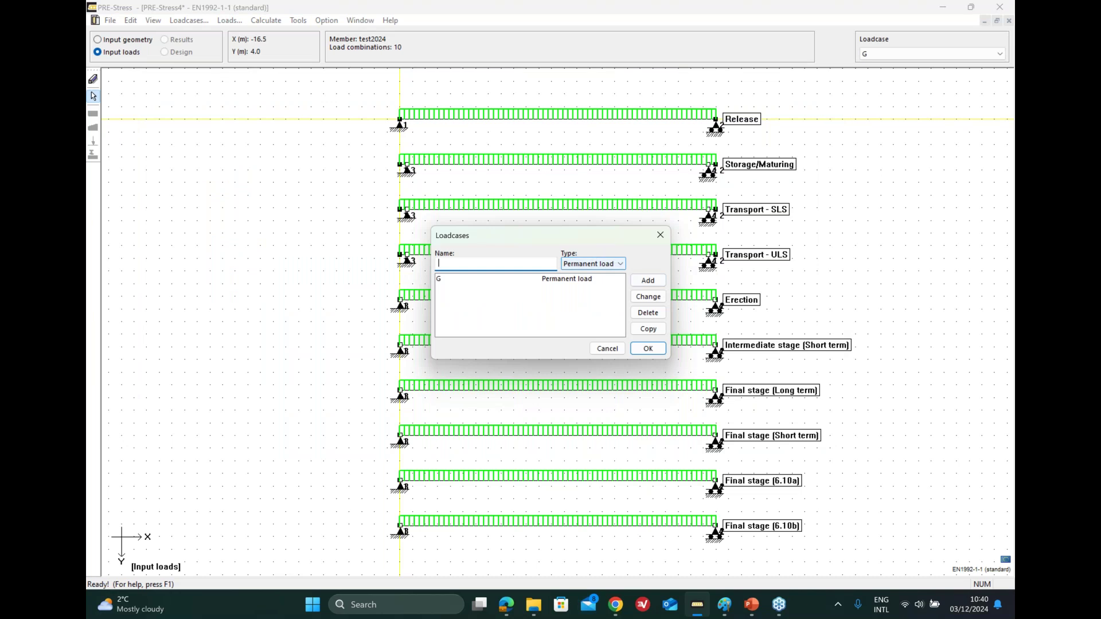
{"action": "type", "text": "Permanent"}
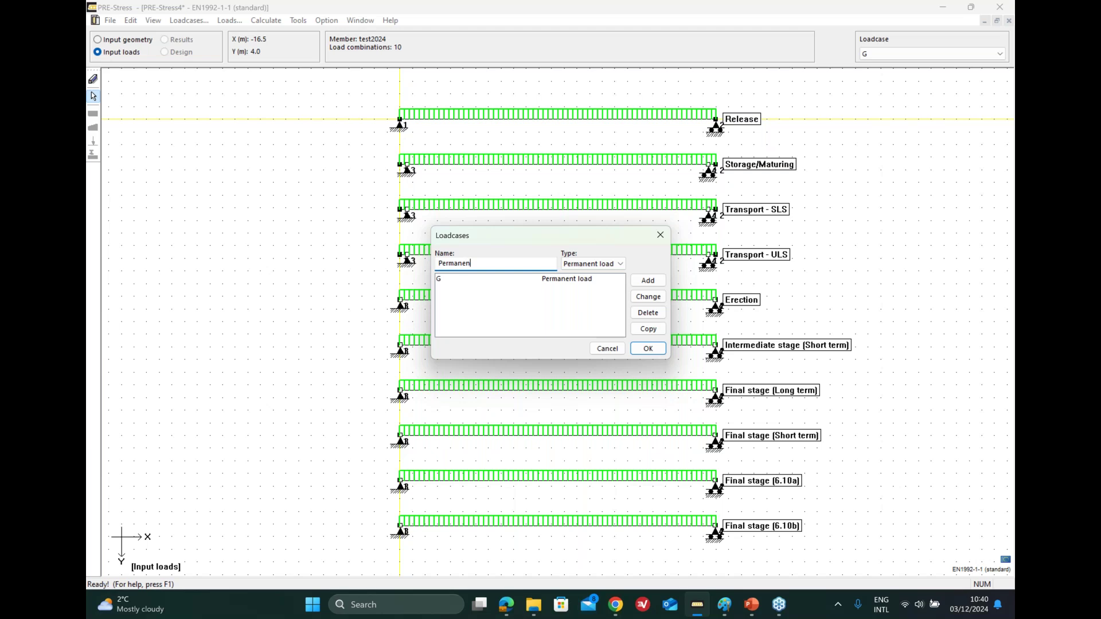
{"action": "left_click", "coordinate": [633, 280]}
Add a load case named Live of type B: Office and accept the load case list
{"action": "left_click", "coordinate": [600, 265]}
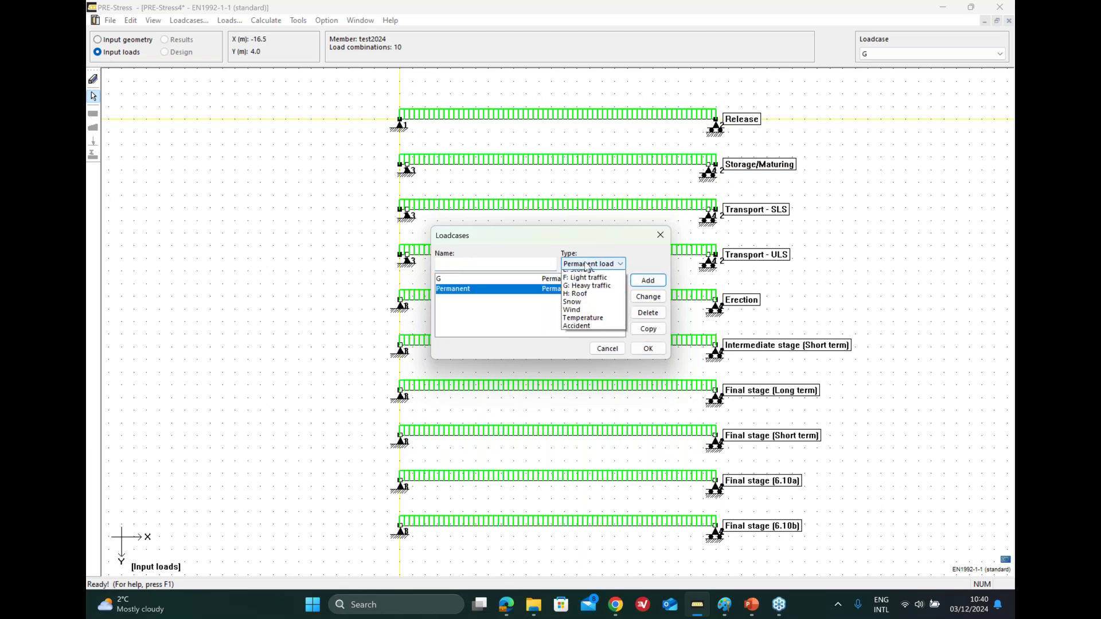
{"action": "left_click", "coordinate": [591, 292]}
{"action": "left_click", "coordinate": [518, 266]}
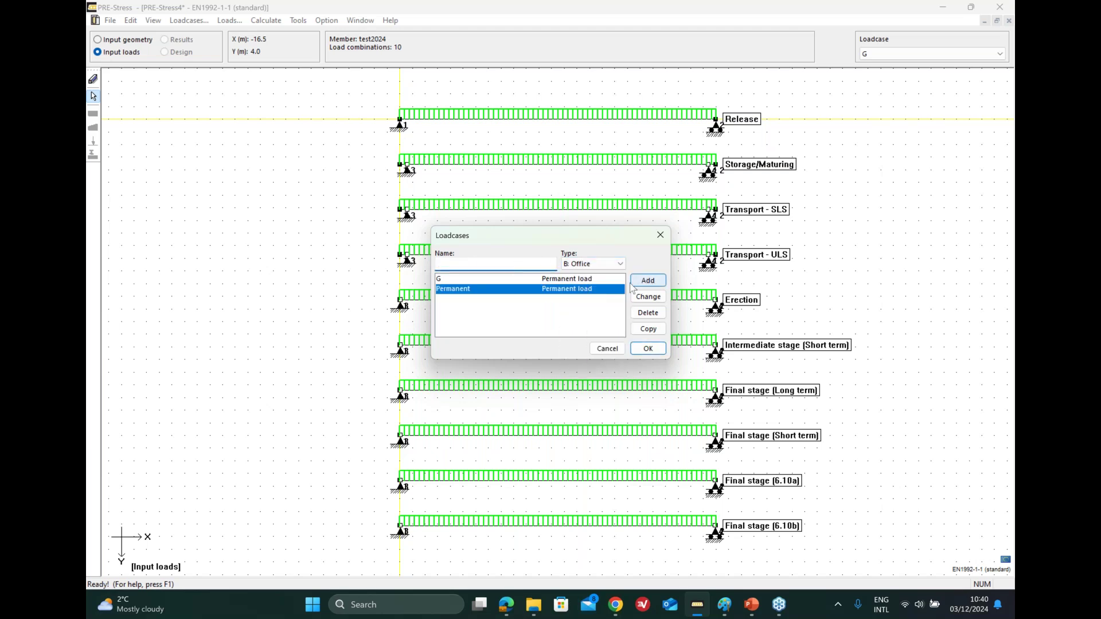
{"action": "type", "text": "Live"}
{"action": "left_click", "coordinate": [653, 281]}
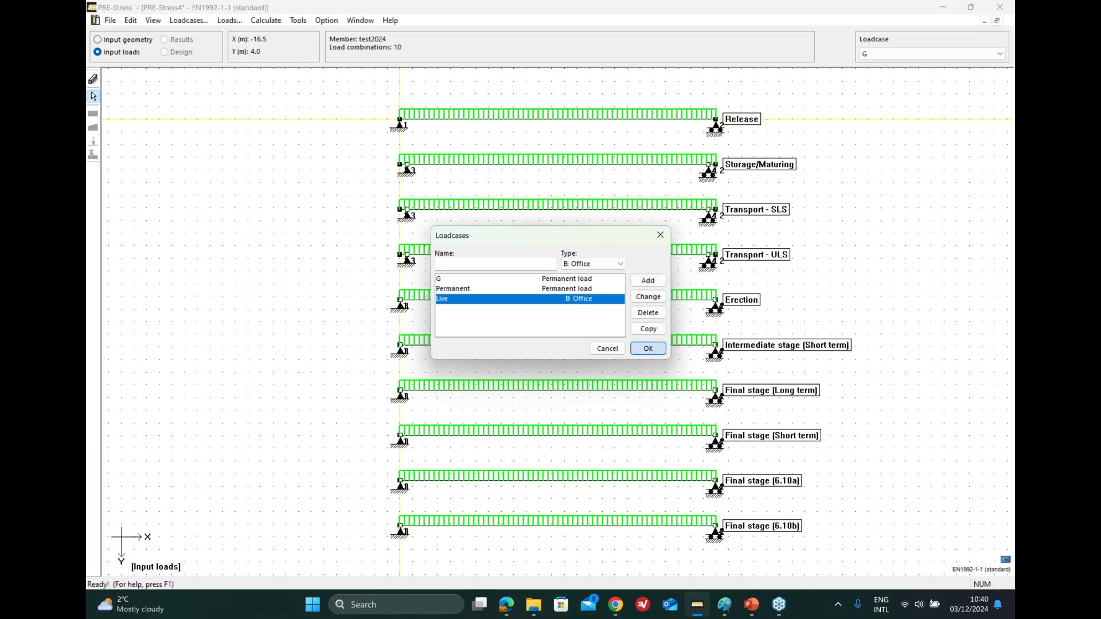
{"action": "left_click", "coordinate": [648, 349]}
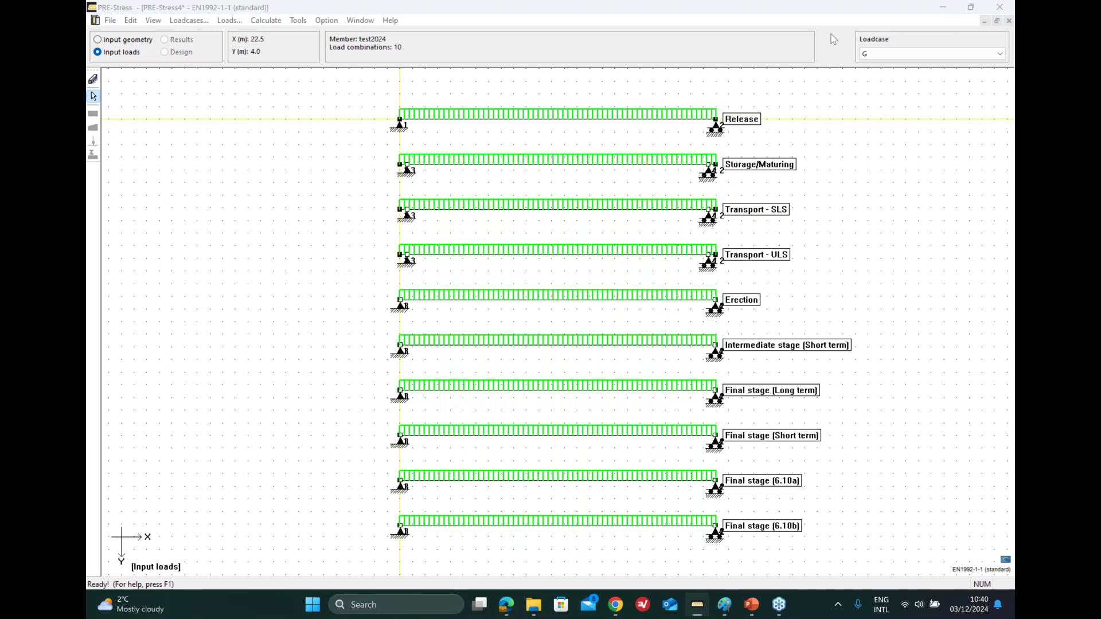
Apply a 5 kN/m uniform Live load to the beam in the Final stage Long term, Short term, 6.10a and 6.10b combinations
{"action": "left_click", "coordinate": [876, 53]}
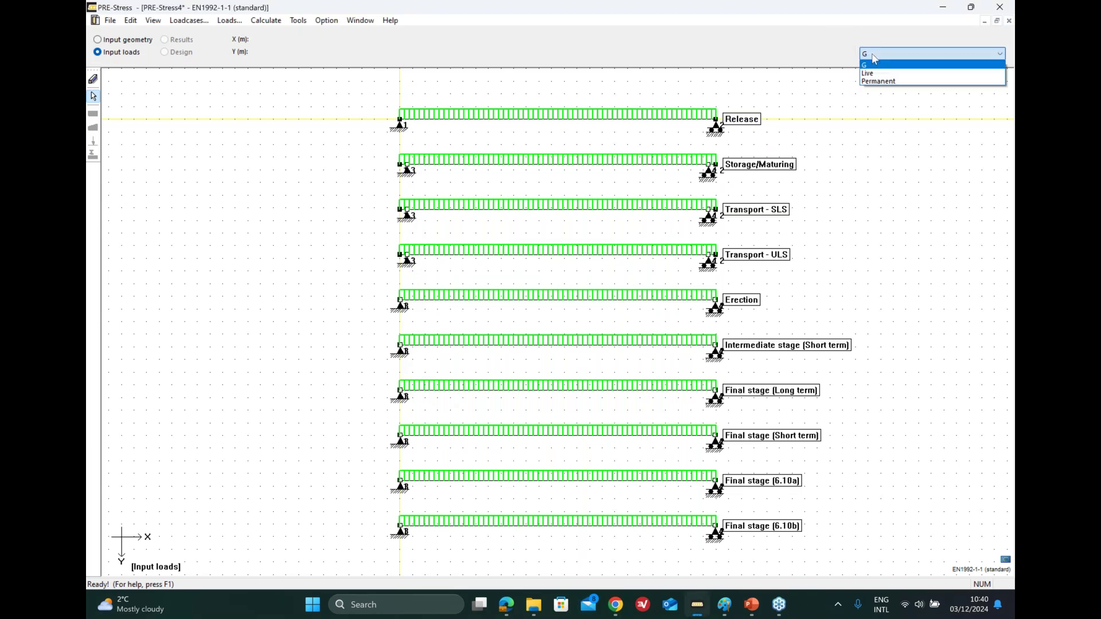
{"action": "left_click", "coordinate": [878, 74]}
{"action": "left_click", "coordinate": [93, 79]}
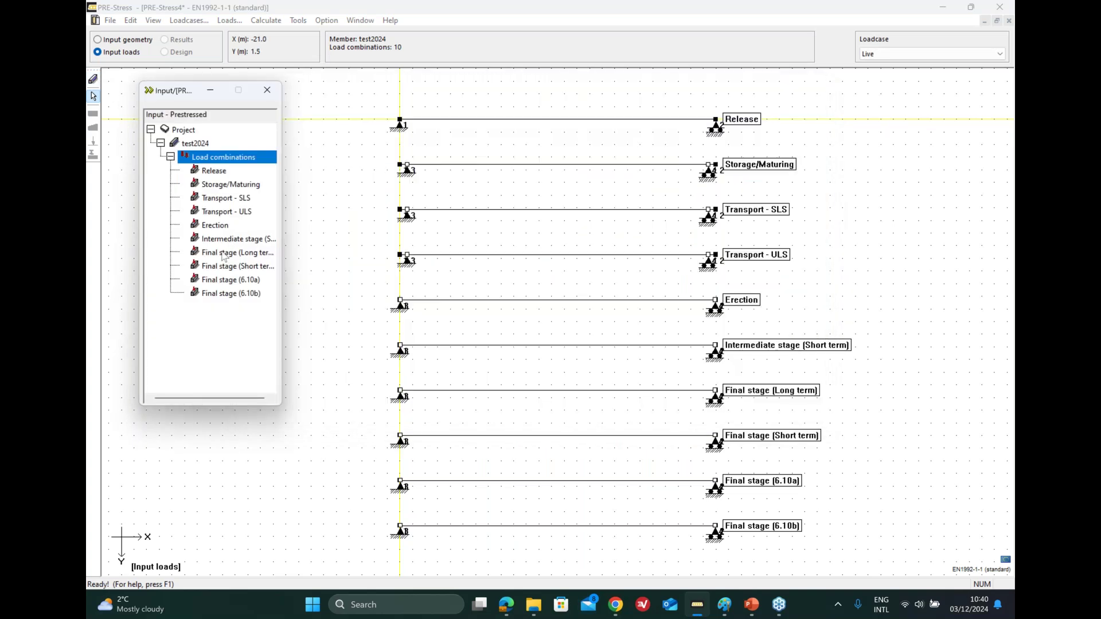
{"action": "left_click", "coordinate": [222, 254]}
{"action": "left_click", "coordinate": [93, 114]}
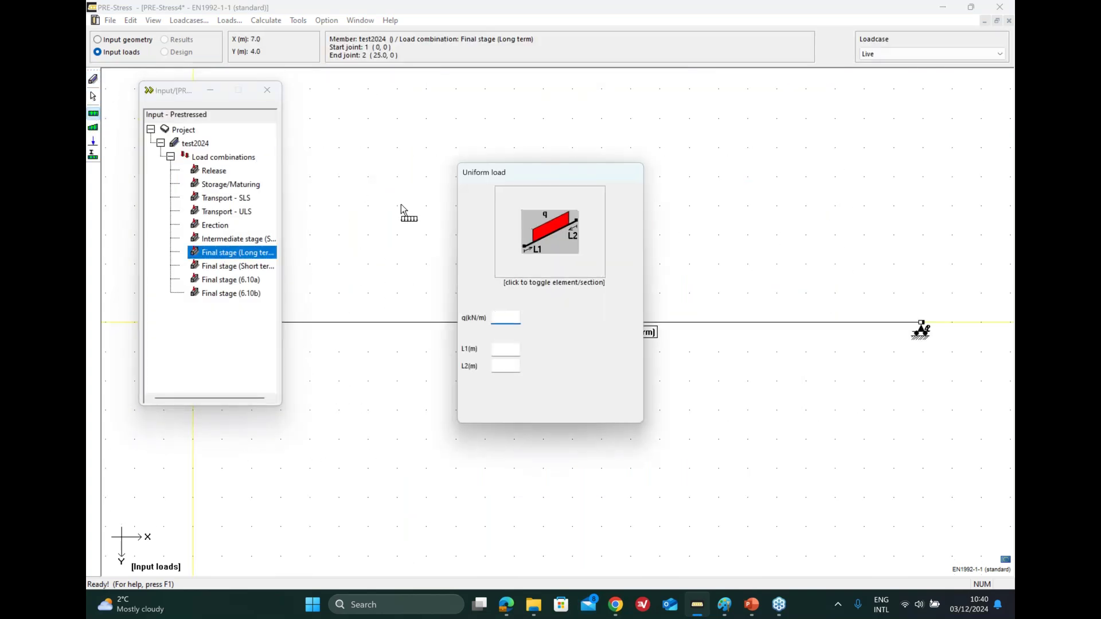
{"action": "type", "text": "5"}
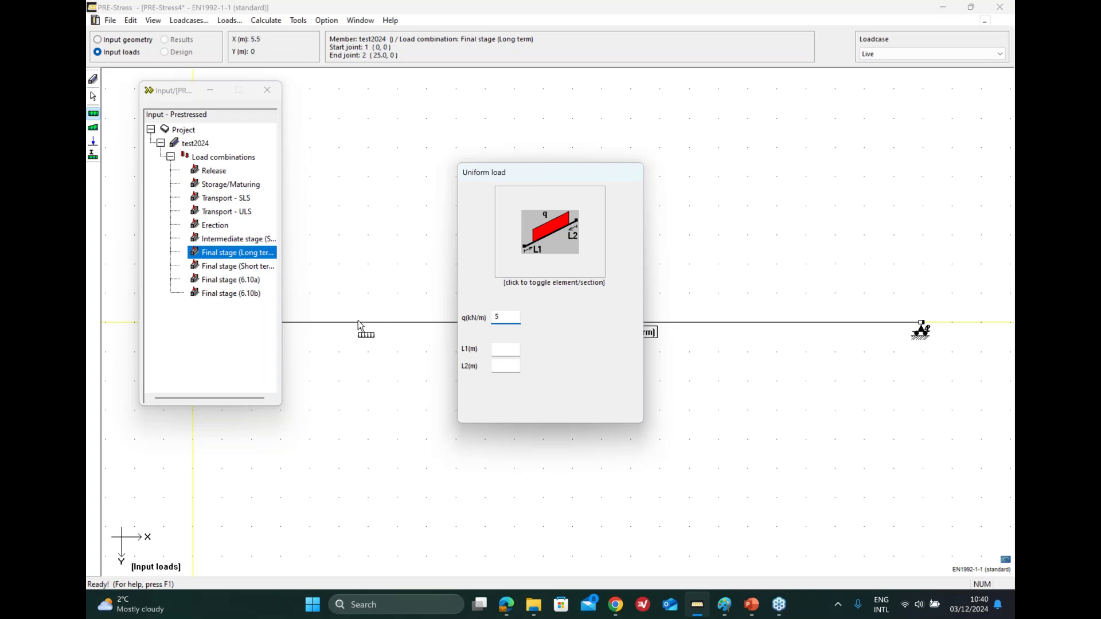
{"action": "left_click", "coordinate": [358, 321]}
{"action": "left_click", "coordinate": [229, 267]}
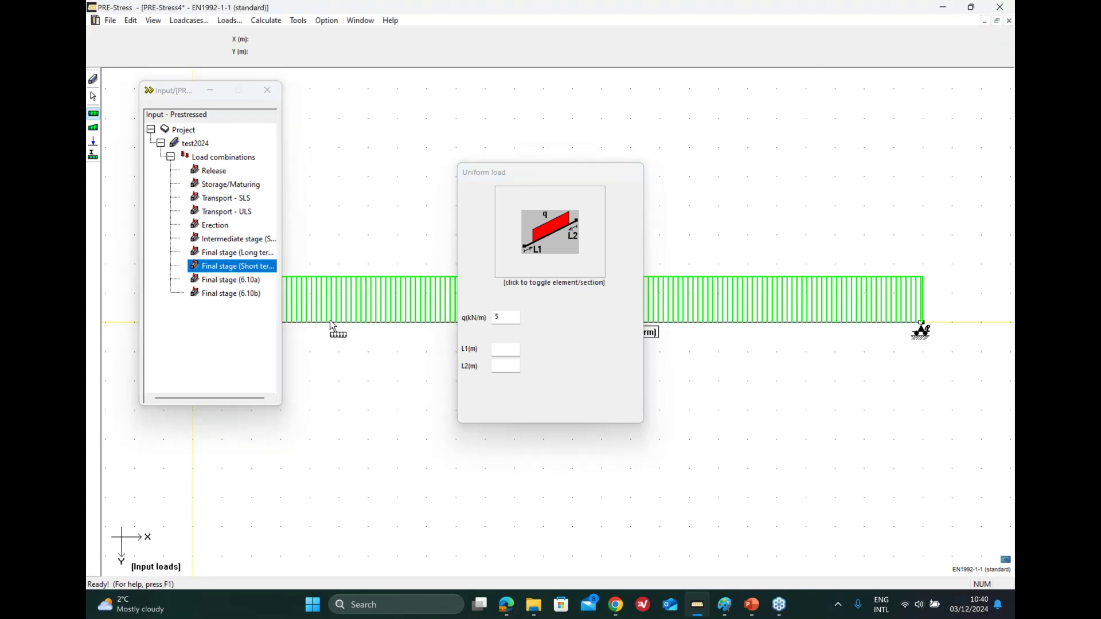
{"action": "left_click", "coordinate": [227, 281]}
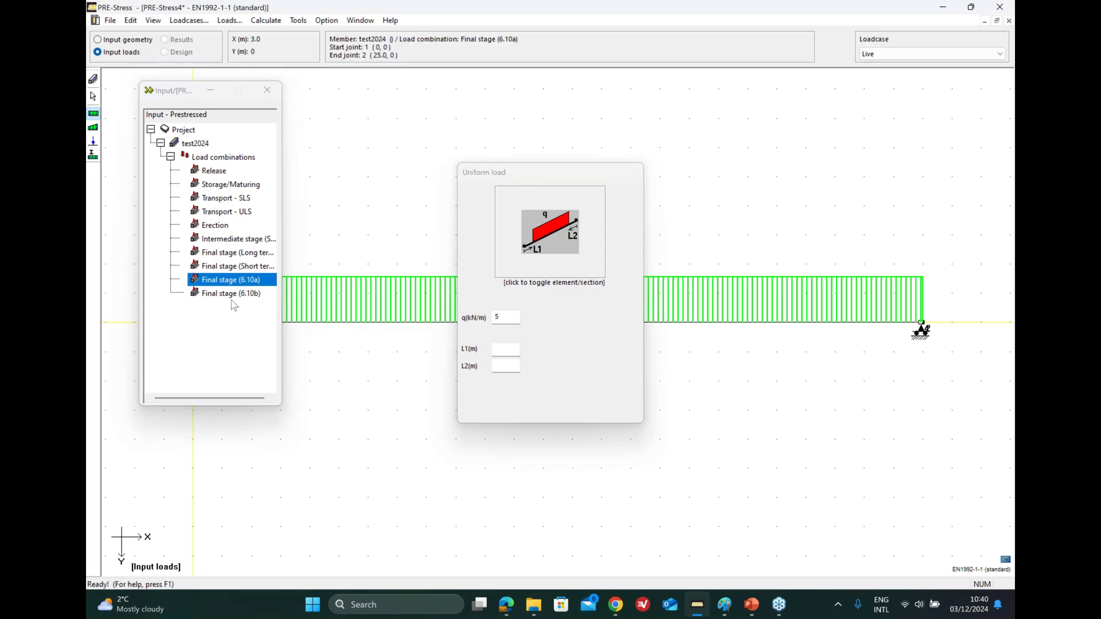
{"action": "left_click", "coordinate": [227, 295]}
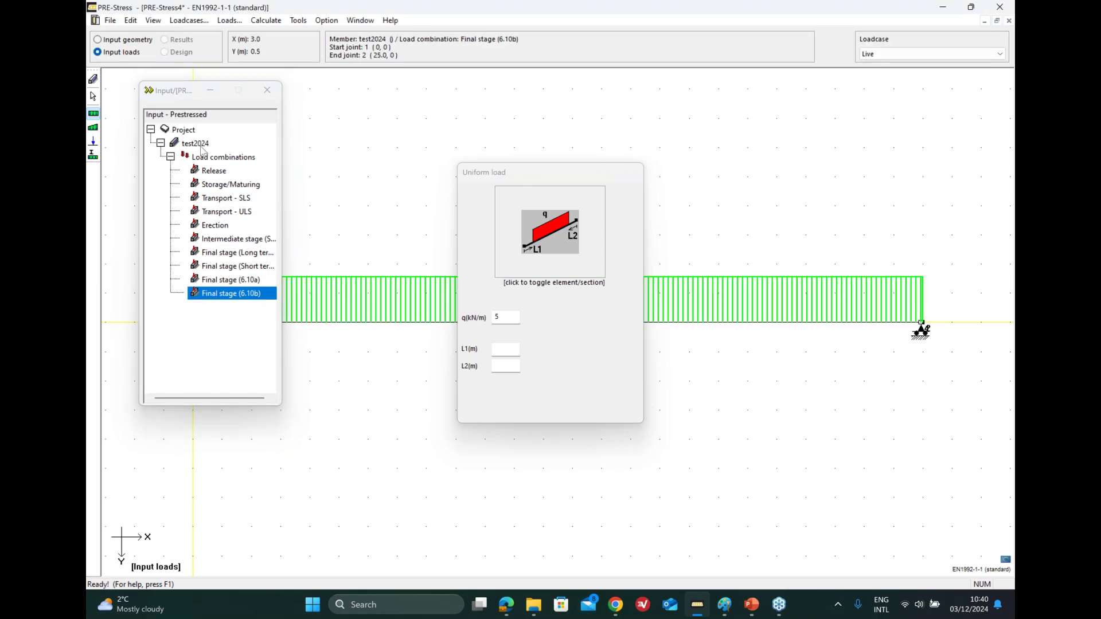
Apply a 15 kN/m uniform Permanent load to the beam in all four Final stage combinations and the Intermediate stage
{"action": "left_click", "coordinate": [886, 55]}
{"action": "left_click", "coordinate": [878, 80]}
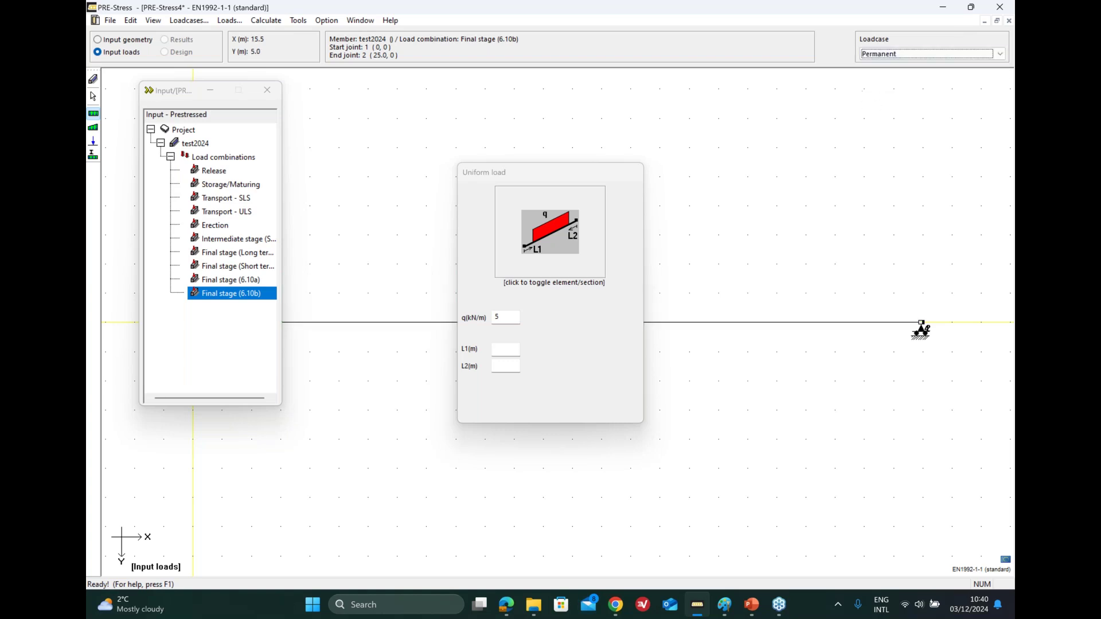
{"action": "left_click", "coordinate": [495, 318]}
{"action": "type", "text": "1"}
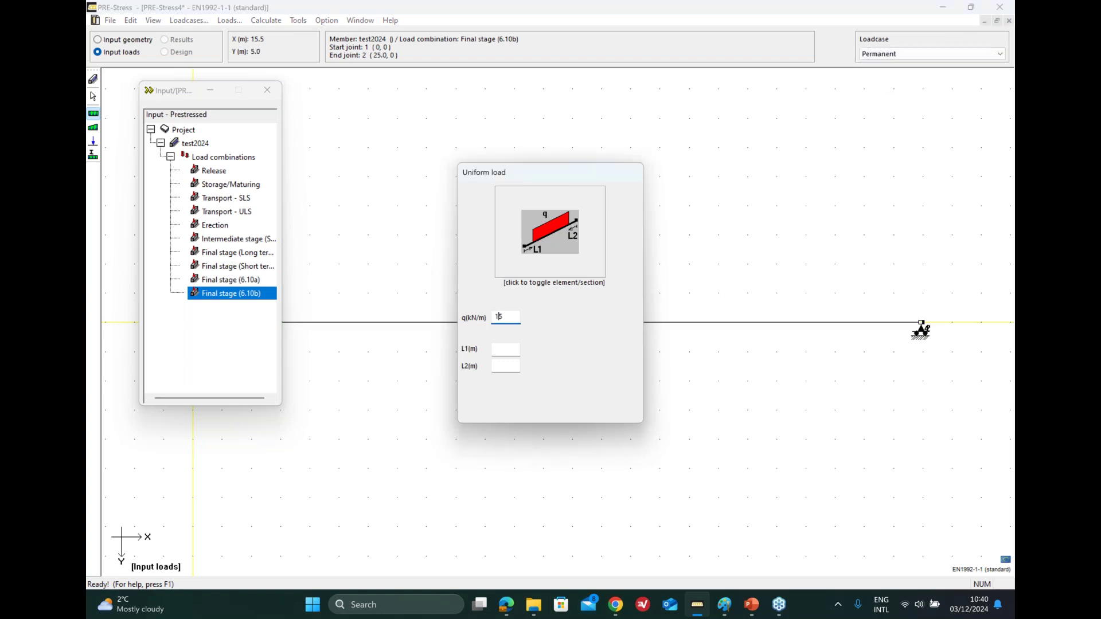
{"action": "left_click", "coordinate": [338, 324]}
{"action": "left_click", "coordinate": [234, 282]}
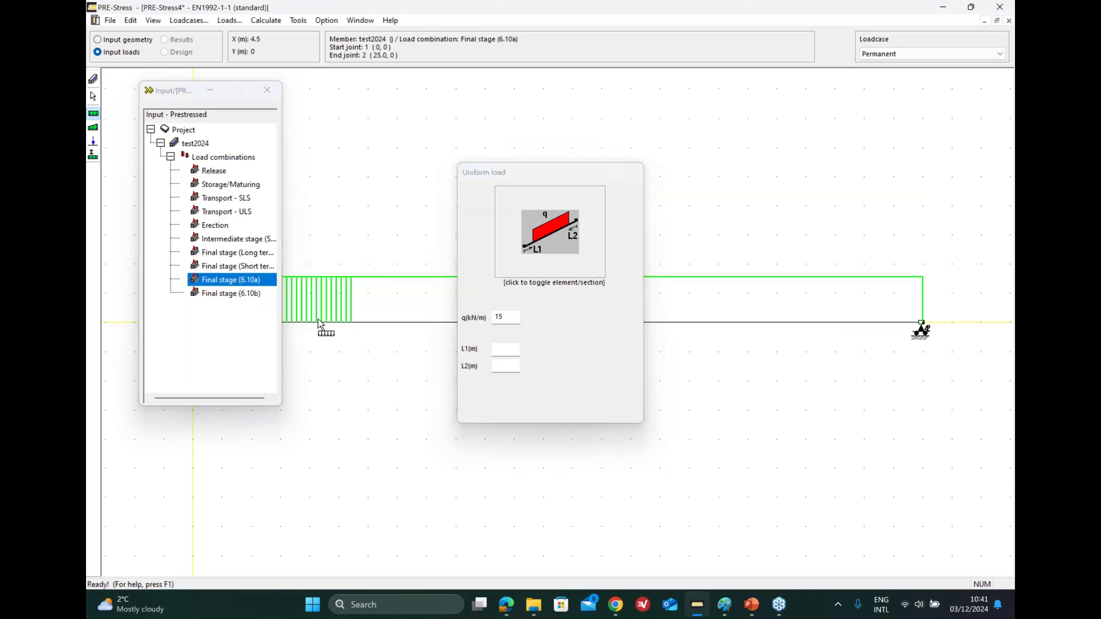
{"action": "left_click", "coordinate": [235, 266]}
{"action": "left_click", "coordinate": [235, 256]}
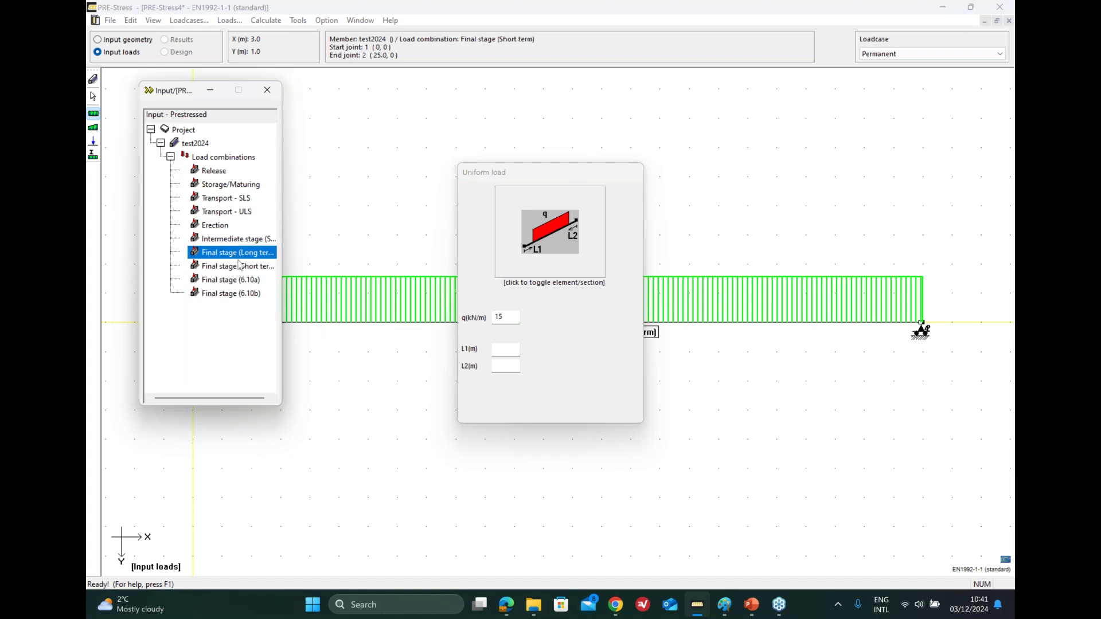
{"action": "key", "text": "Up"}
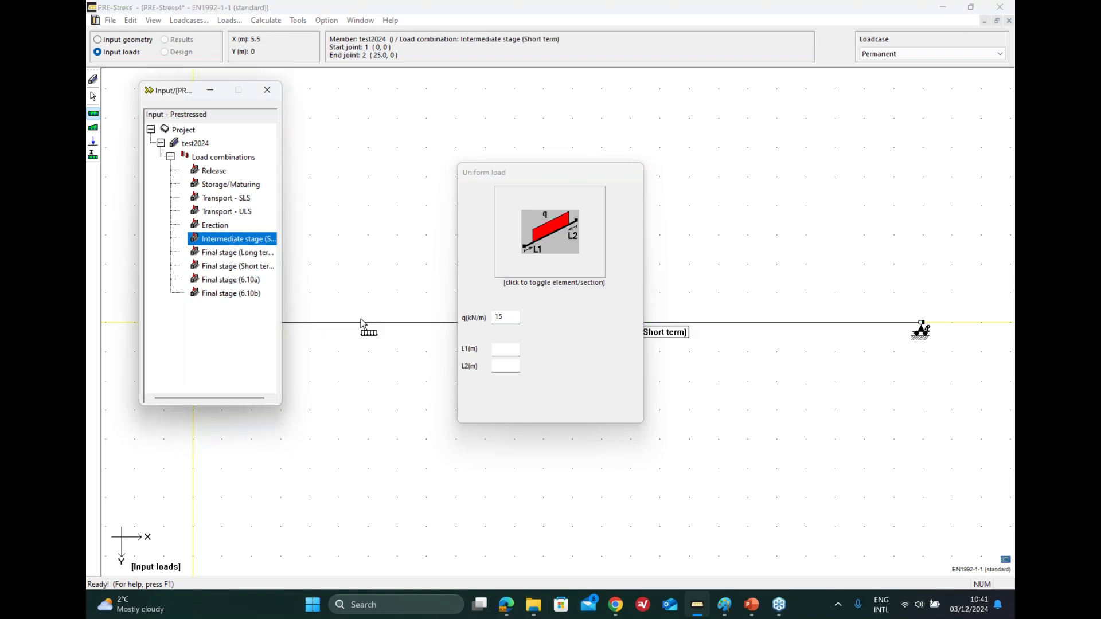
Review the concrete strength classes of the Intermediate, Release, Storage/Maturing and Transport - SLS stages and the available exposure classes
{"action": "left_click", "coordinate": [148, 90]}
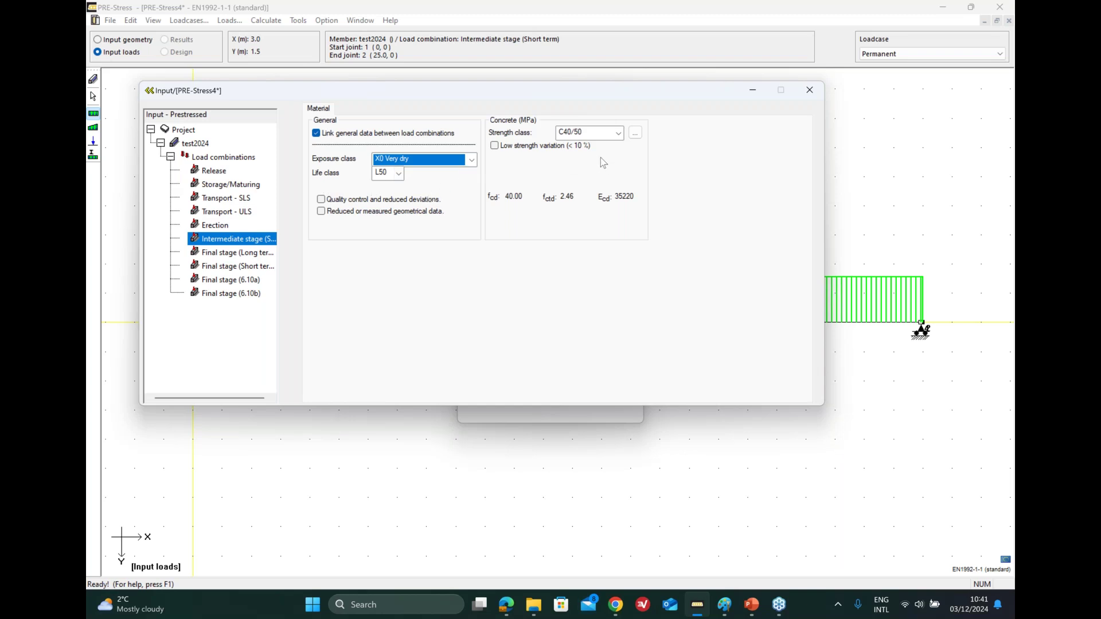
{"action": "left_click", "coordinate": [213, 171]}
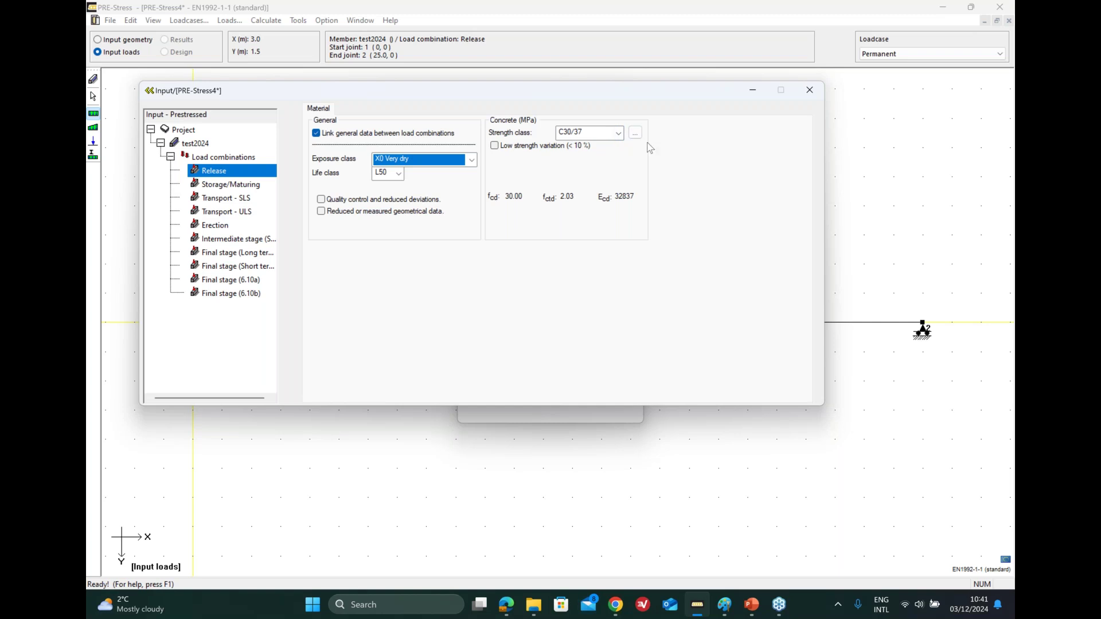
{"action": "left_click", "coordinate": [218, 189]}
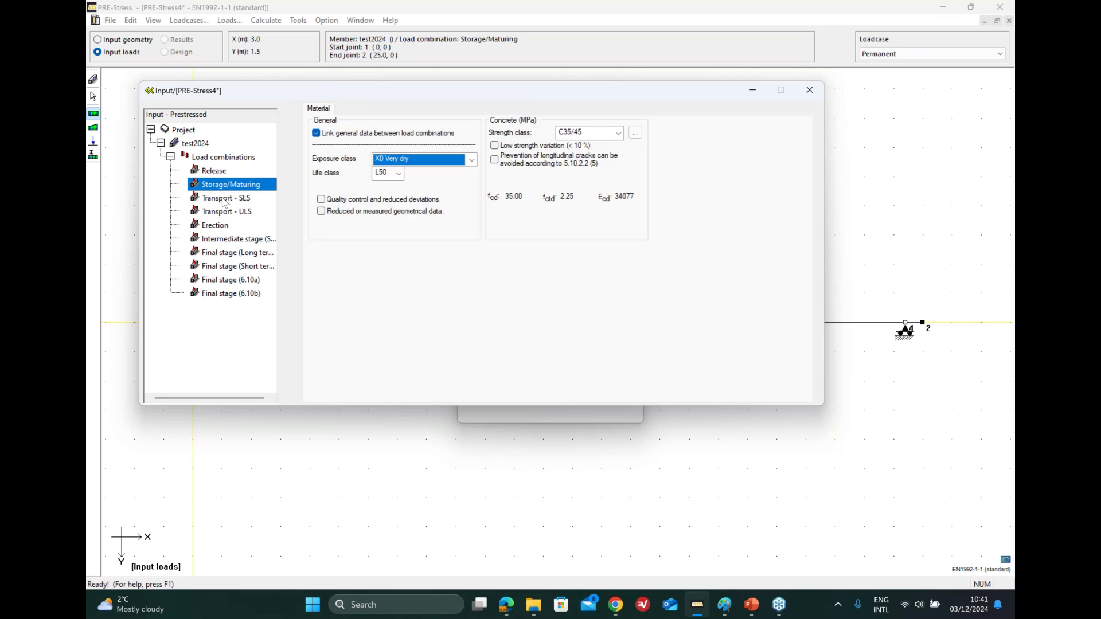
{"action": "left_click", "coordinate": [222, 198]}
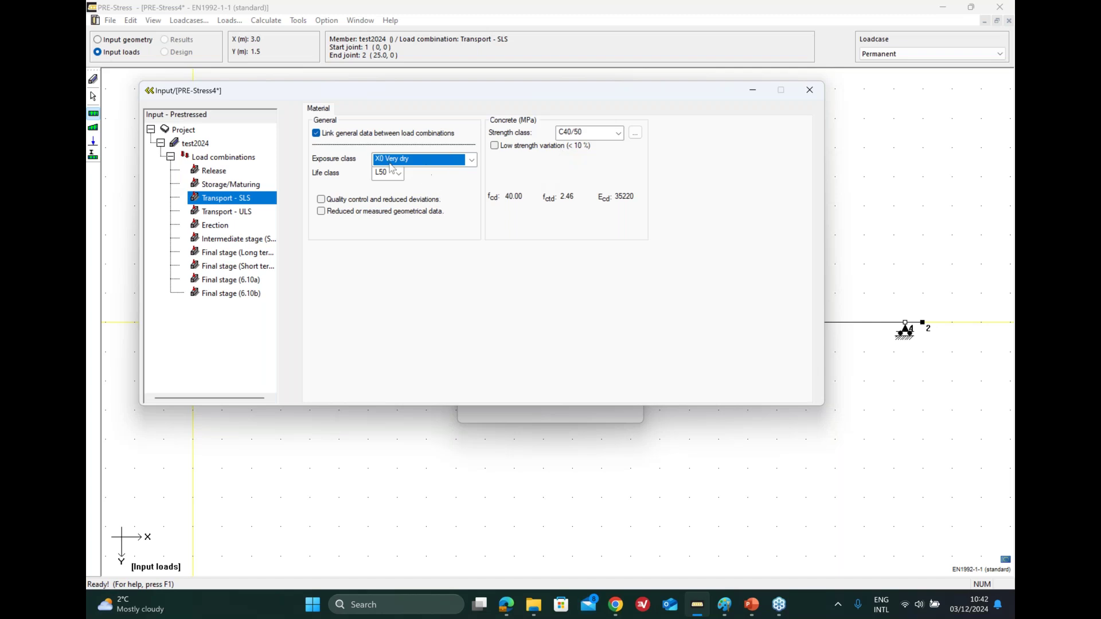
{"action": "left_click", "coordinate": [472, 160]}
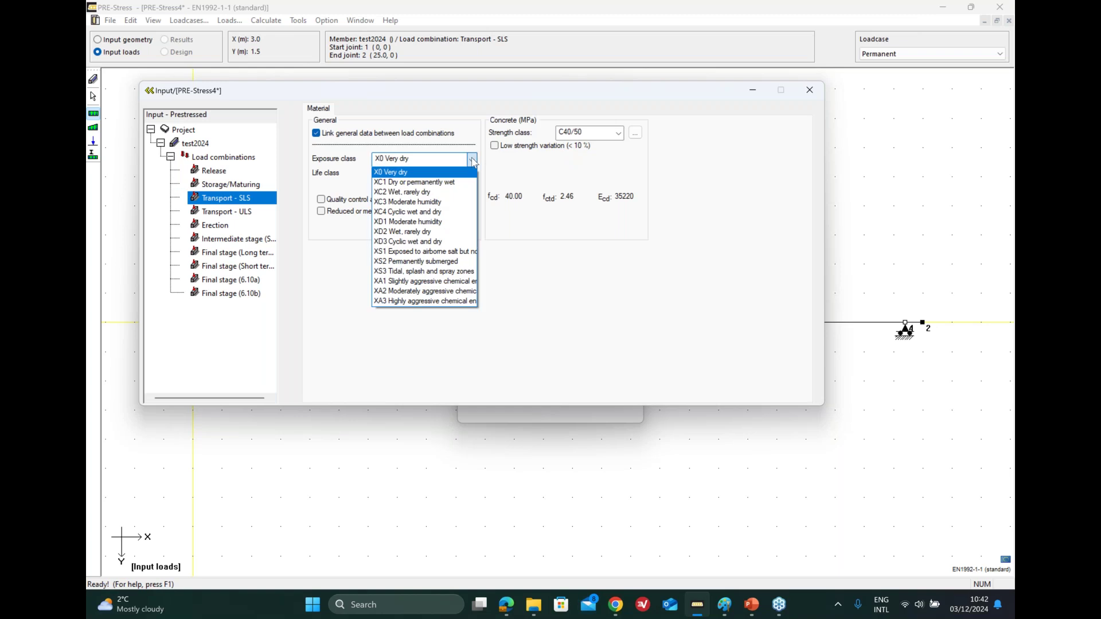
{"action": "left_click", "coordinate": [472, 160]}
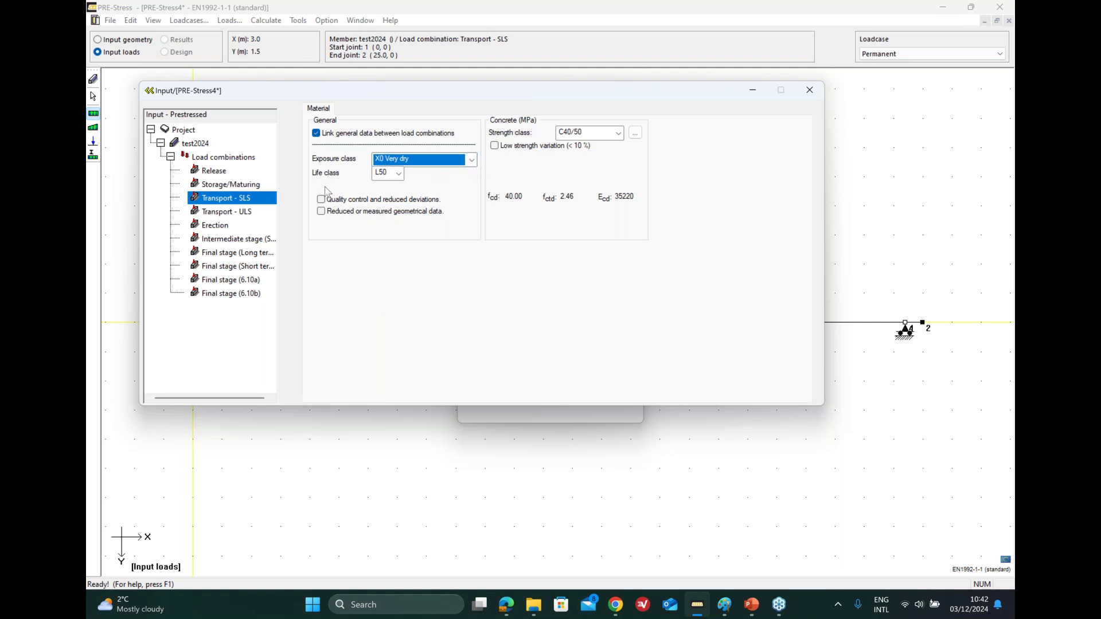
Change the Intermediate stage (Short term) load combination to B1+B2 by including the Permanent load case
{"action": "left_click", "coordinate": [223, 157]}
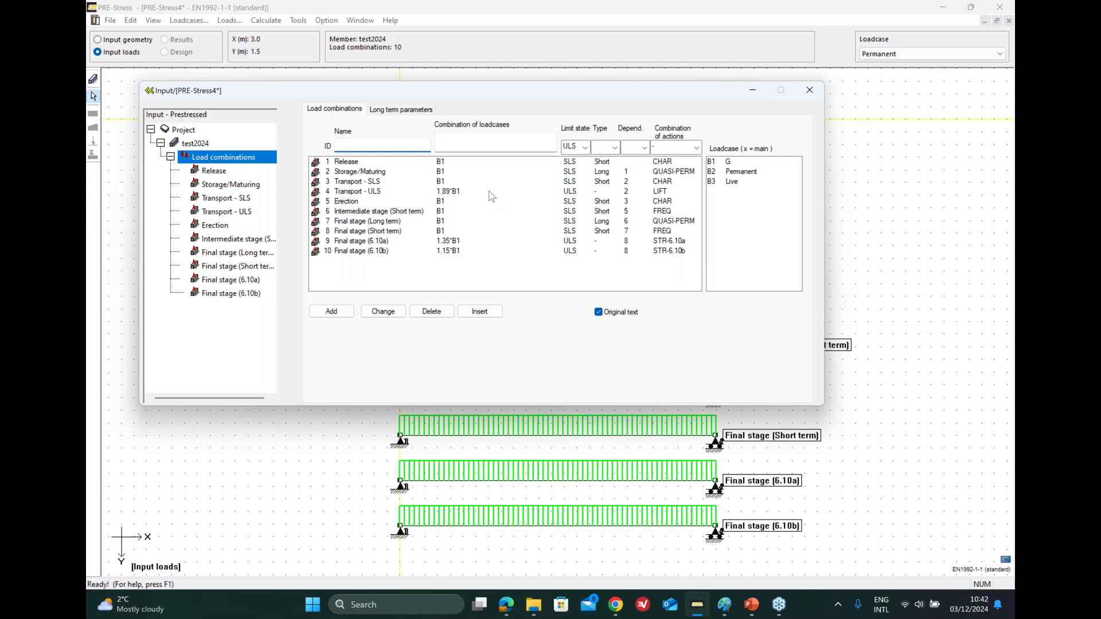
{"action": "left_click", "coordinate": [394, 213]}
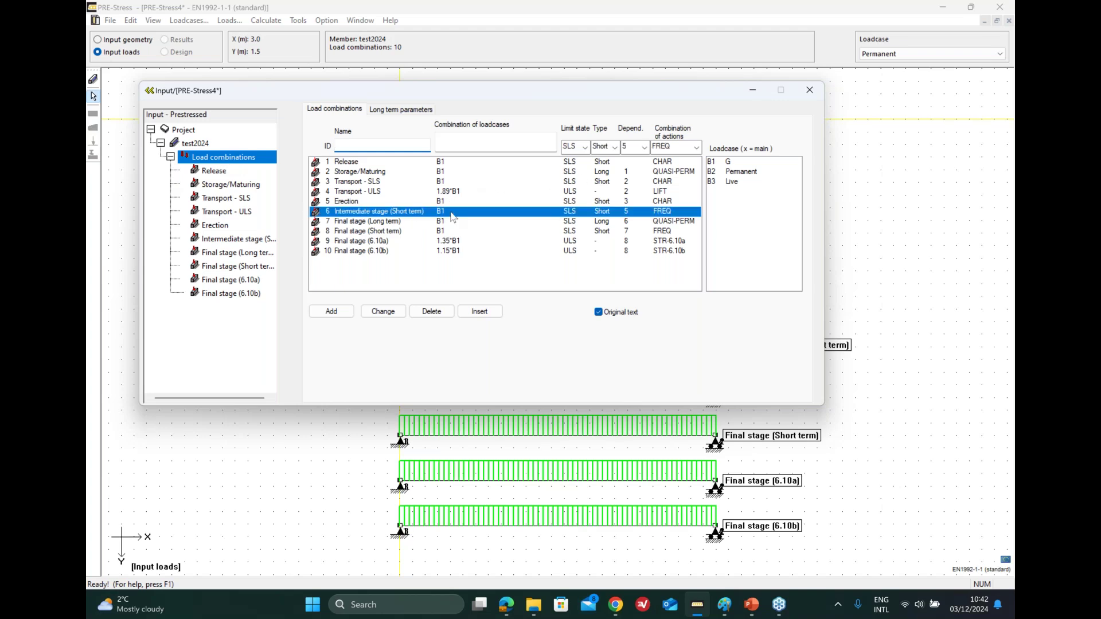
{"action": "left_click", "coordinate": [746, 175]}
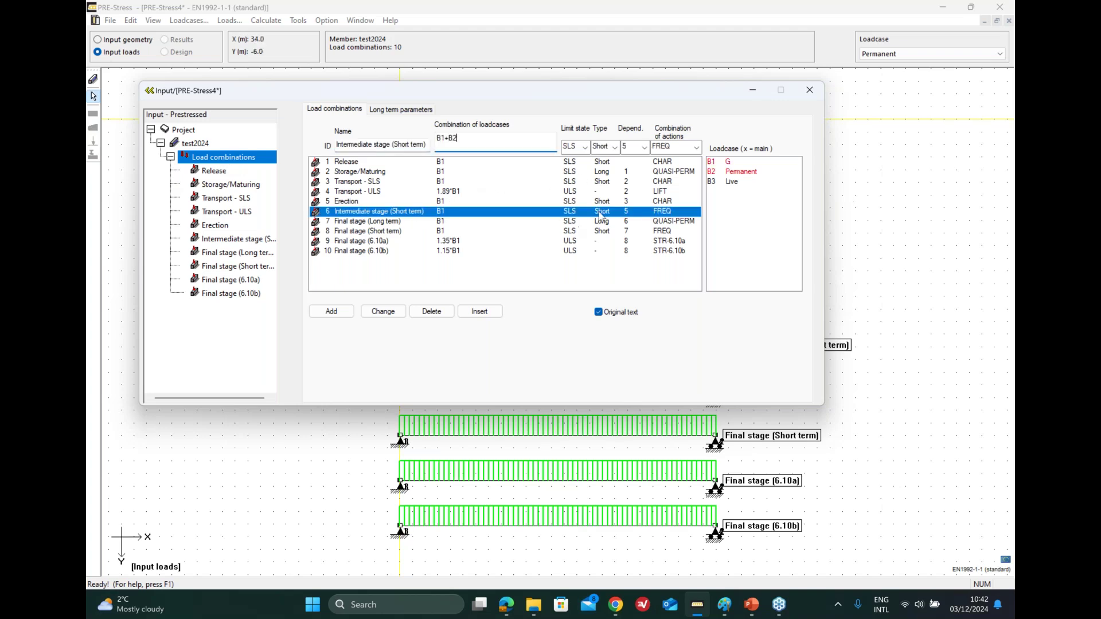
{"action": "left_click", "coordinate": [394, 312]}
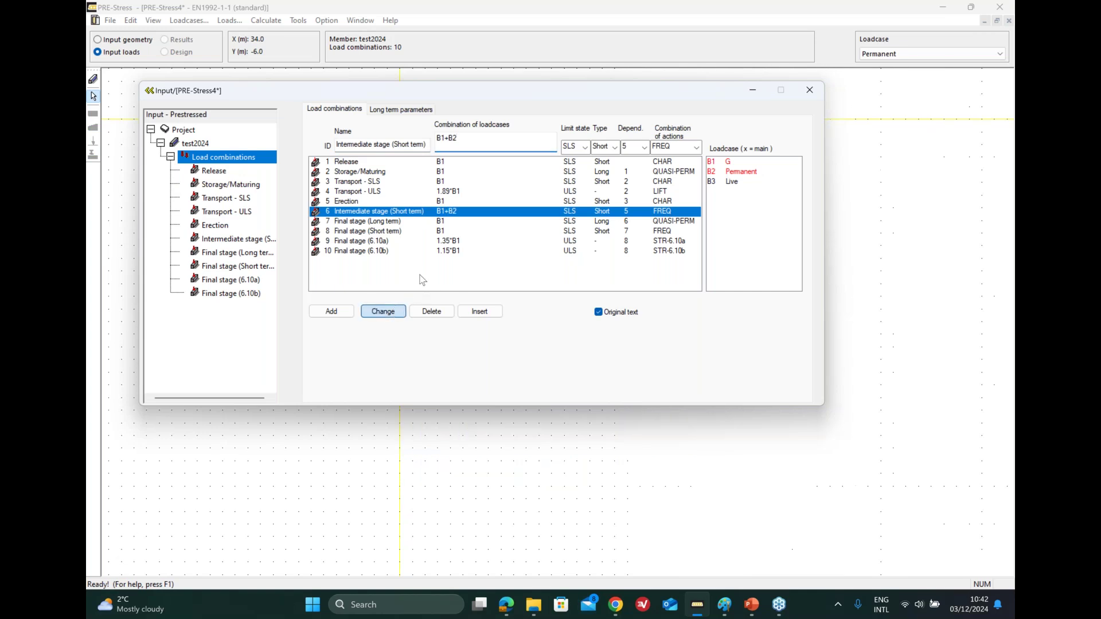
Include Permanent and Live in the final-stage SLS combinations: B1+B2+0.30*B3 for Long term and B1+B2+0.50*B3 for Short term
{"action": "left_click", "coordinate": [373, 221]}
{"action": "left_click", "coordinate": [731, 174]}
{"action": "left_click", "coordinate": [729, 183]}
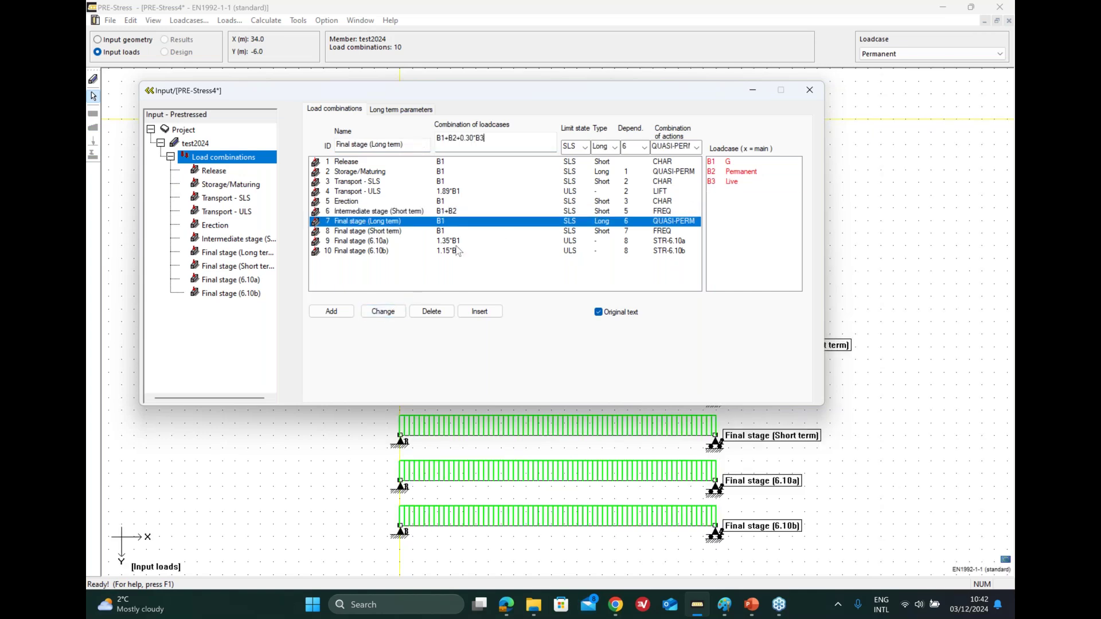
{"action": "left_click", "coordinate": [383, 311]}
{"action": "left_click", "coordinate": [449, 232]}
{"action": "left_click", "coordinate": [737, 172]}
{"action": "left_click", "coordinate": [731, 181]}
{"action": "left_click", "coordinate": [384, 312]}
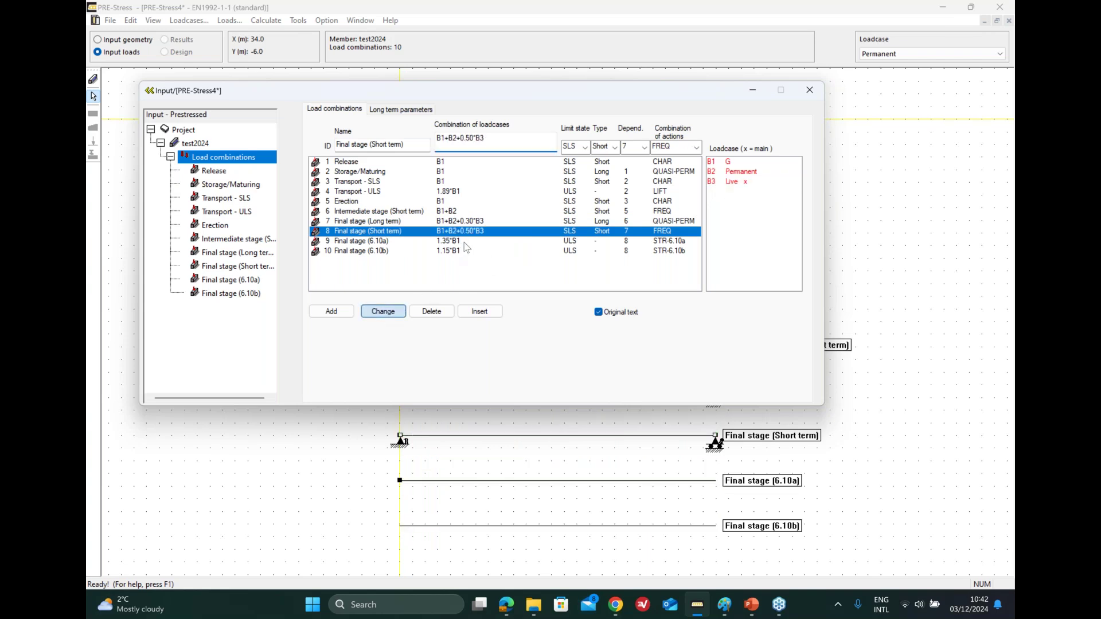
Include Permanent and Live in the final-stage ULS combinations: 1.35*B1+1.35*B2+1.05*B3 for 6.10a and 1.15*B1+1.15*B2+1.50*B3 for 6.10b
{"action": "left_click", "coordinate": [608, 241]}
{"action": "left_click", "coordinate": [738, 172]}
{"action": "left_click", "coordinate": [730, 182]}
{"action": "left_click", "coordinate": [383, 311]}
{"action": "left_click", "coordinate": [608, 251]}
{"action": "left_click", "coordinate": [738, 172]}
{"action": "left_click", "coordinate": [732, 181]}
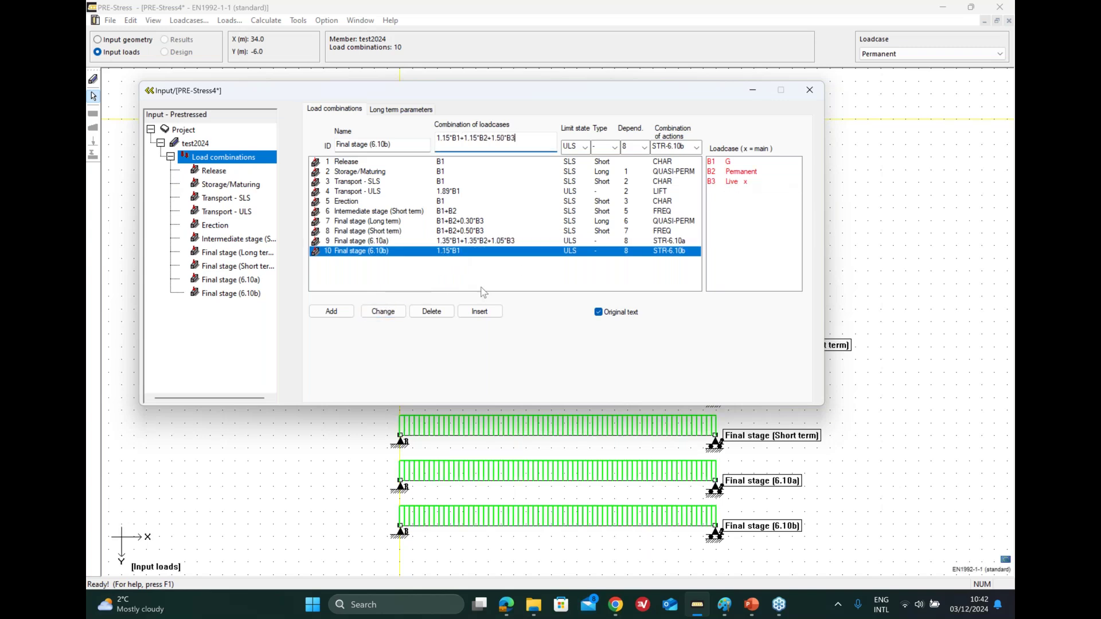
{"action": "left_click", "coordinate": [398, 311]}
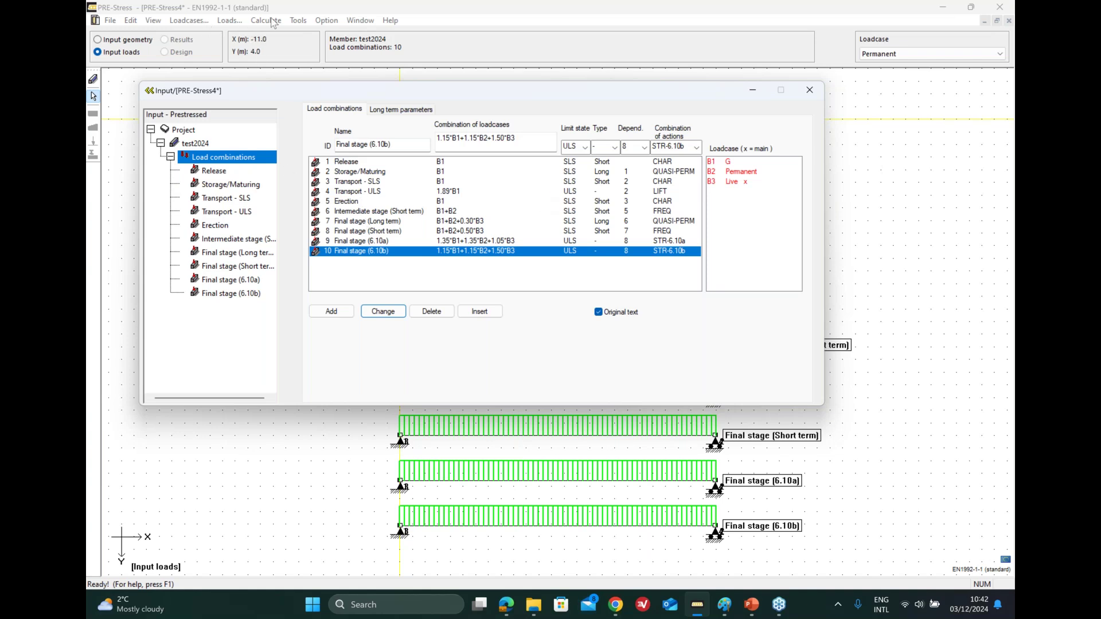
Analyse all prestressed elements with cracked section analysis included, continuing past the concrete cover input check
{"action": "left_click", "coordinate": [266, 20]}
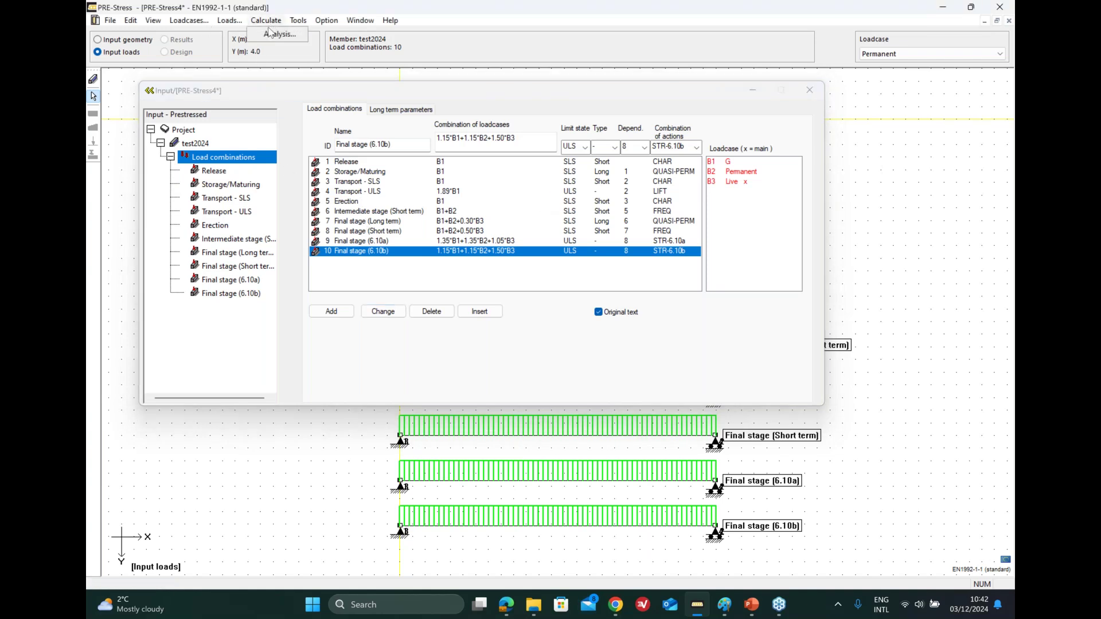
{"action": "left_click", "coordinate": [272, 35]}
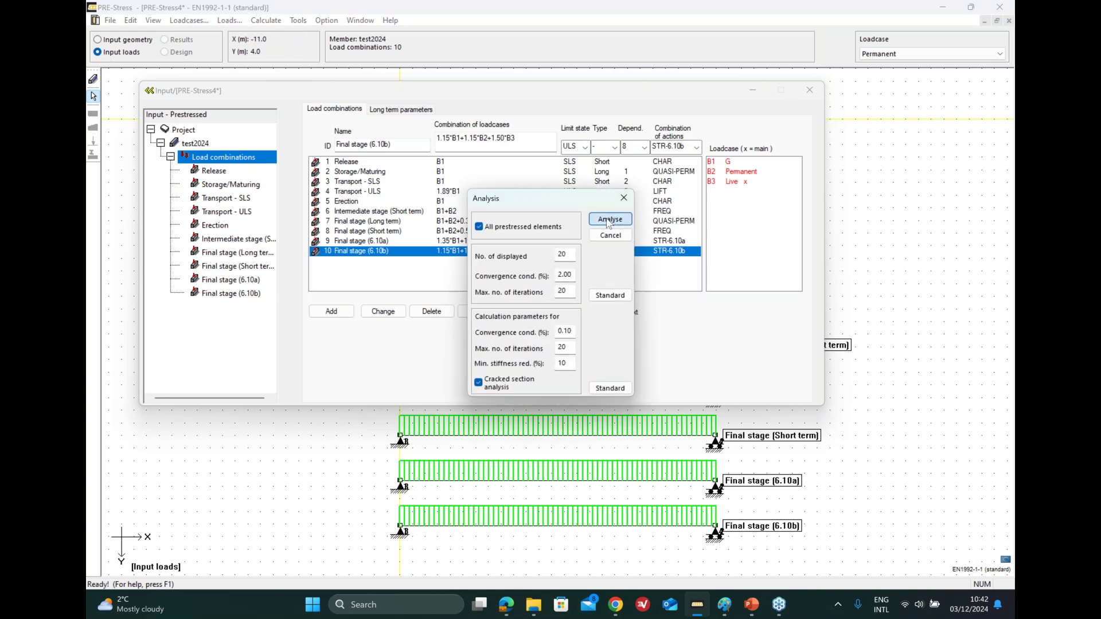
{"action": "left_click", "coordinate": [607, 221]}
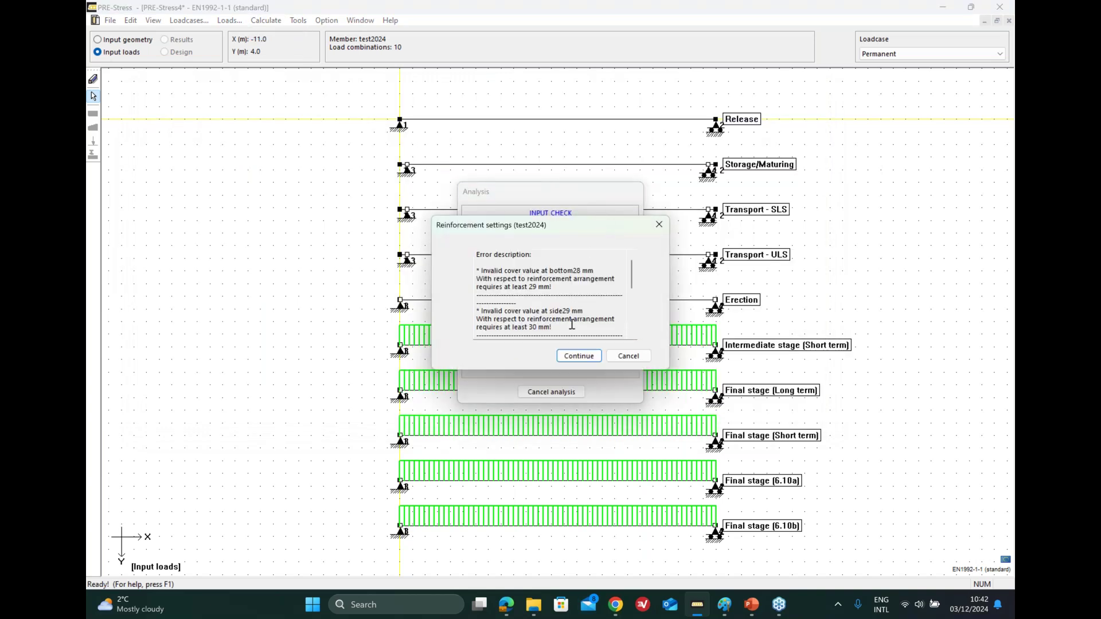
{"action": "left_click", "coordinate": [580, 356]}
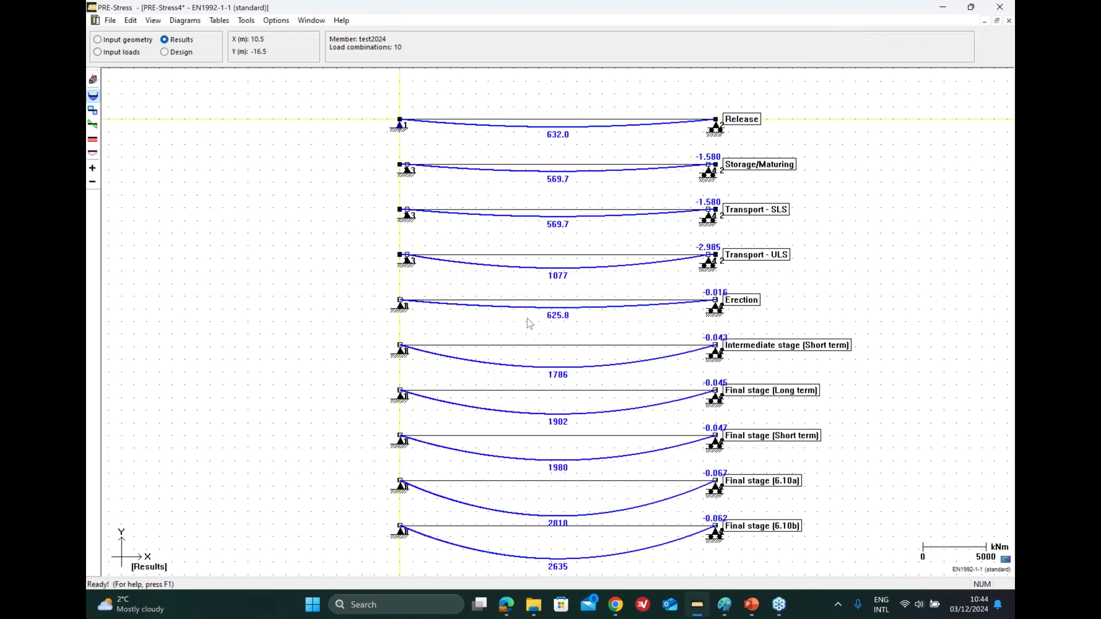
Run the code control for test2024 in design mode and dismiss its finished report
{"action": "left_click", "coordinate": [165, 52]}
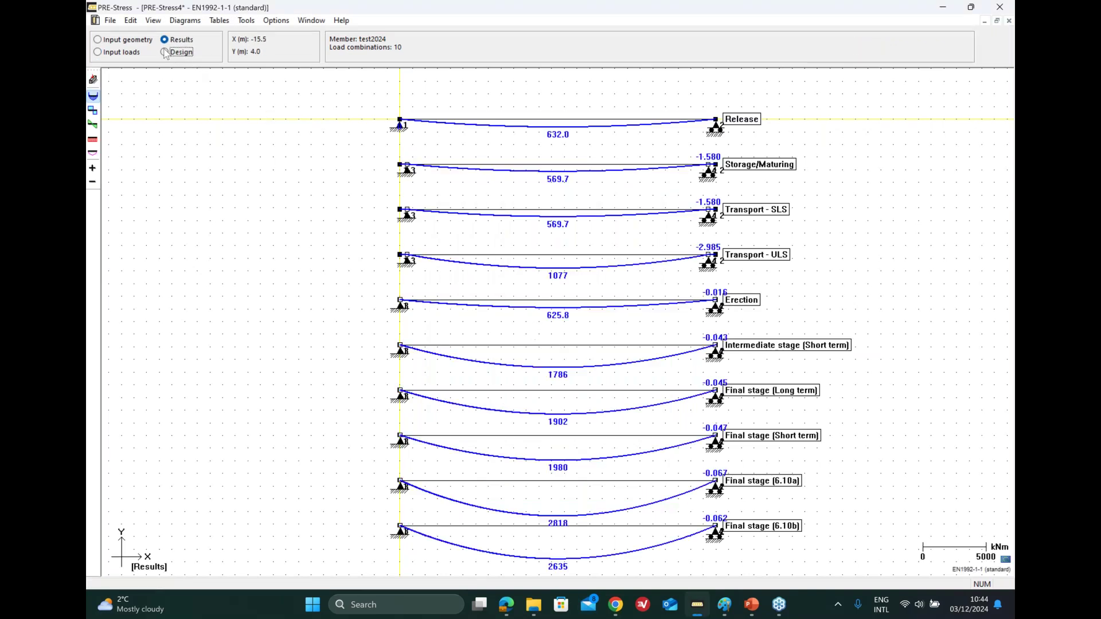
{"action": "left_click", "coordinate": [213, 23]}
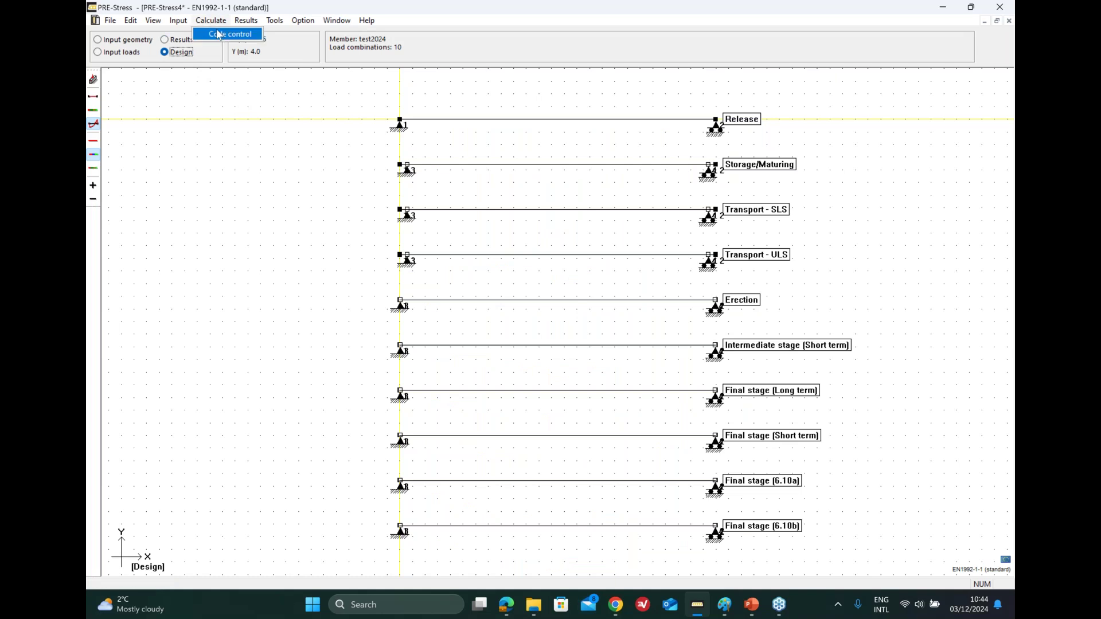
{"action": "left_click", "coordinate": [219, 34]}
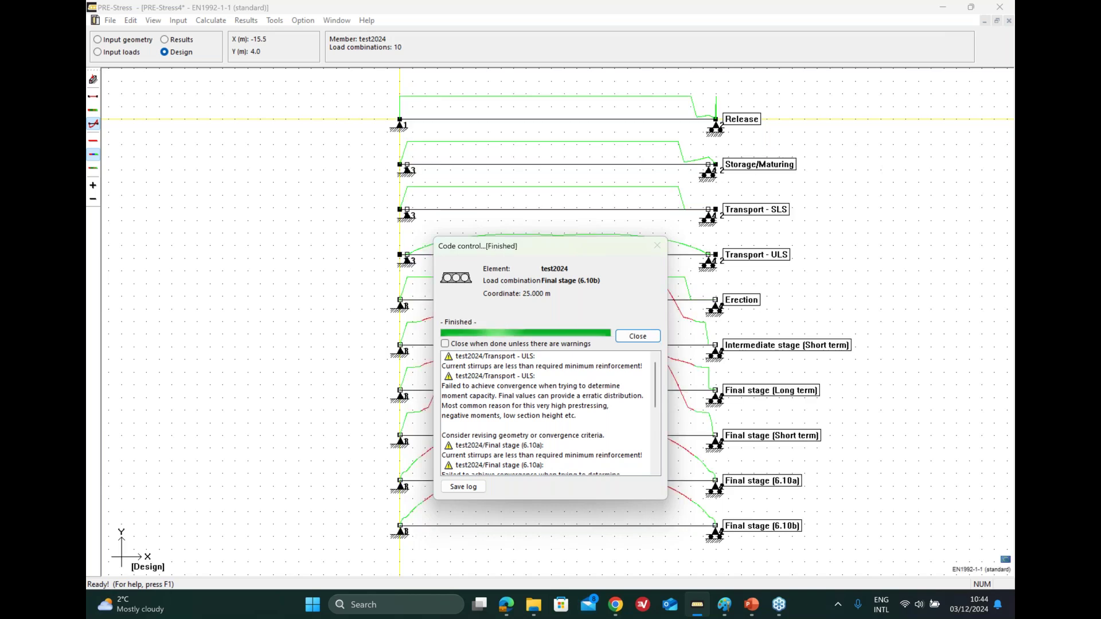
{"action": "left_click", "coordinate": [642, 338]}
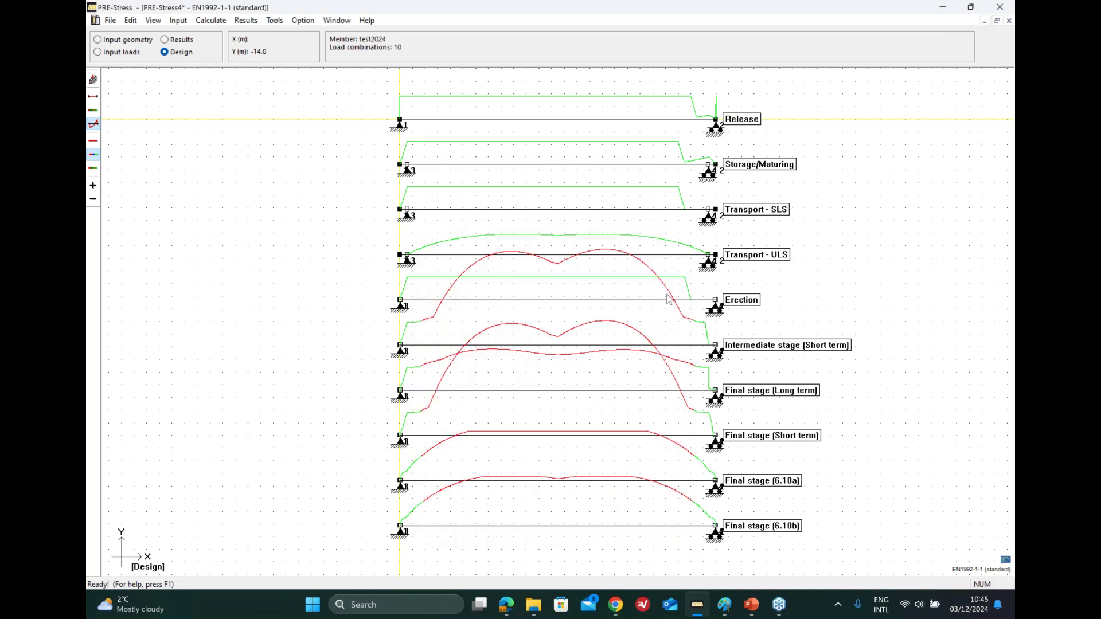
Examine the code check results for the Intermediate stage (Short term), Final stage (Long term) and Final stage (Short term)
{"action": "left_click", "coordinate": [246, 20]}
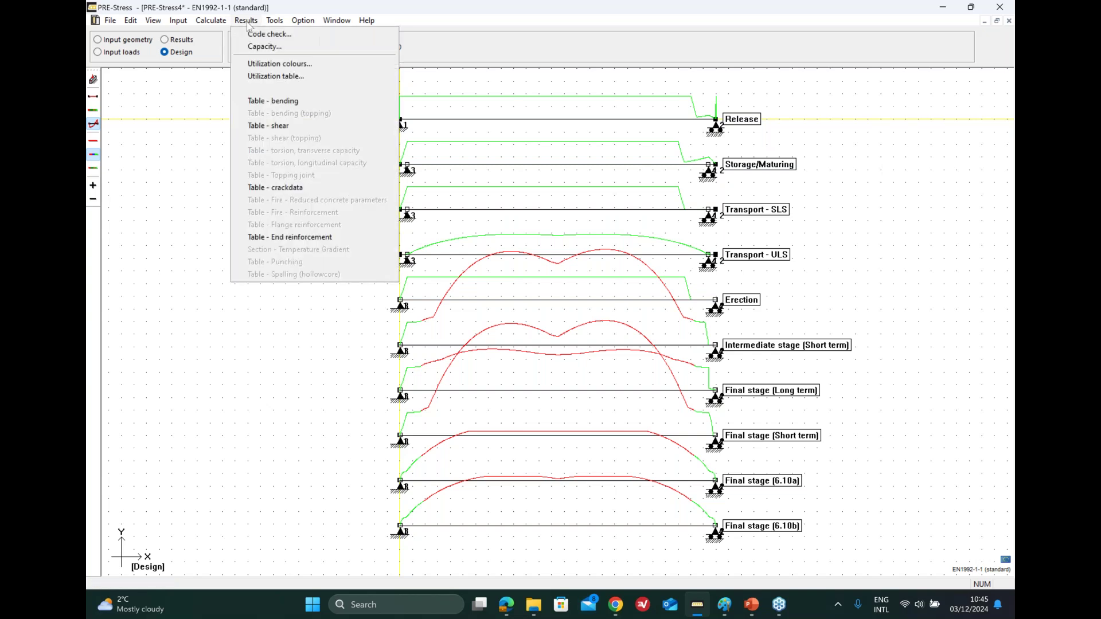
{"action": "left_click", "coordinate": [257, 34]}
{"action": "left_click_drag", "start_coordinate": [549, 149], "coordinate": [338, 130]}
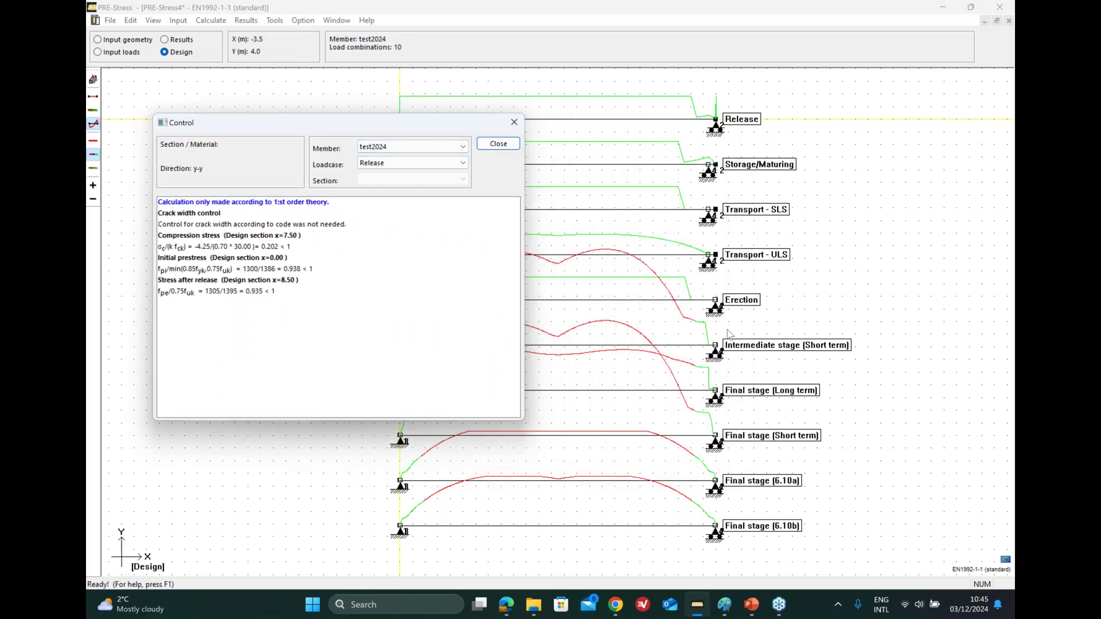
{"action": "left_click", "coordinate": [455, 164]}
{"action": "left_click", "coordinate": [433, 214]}
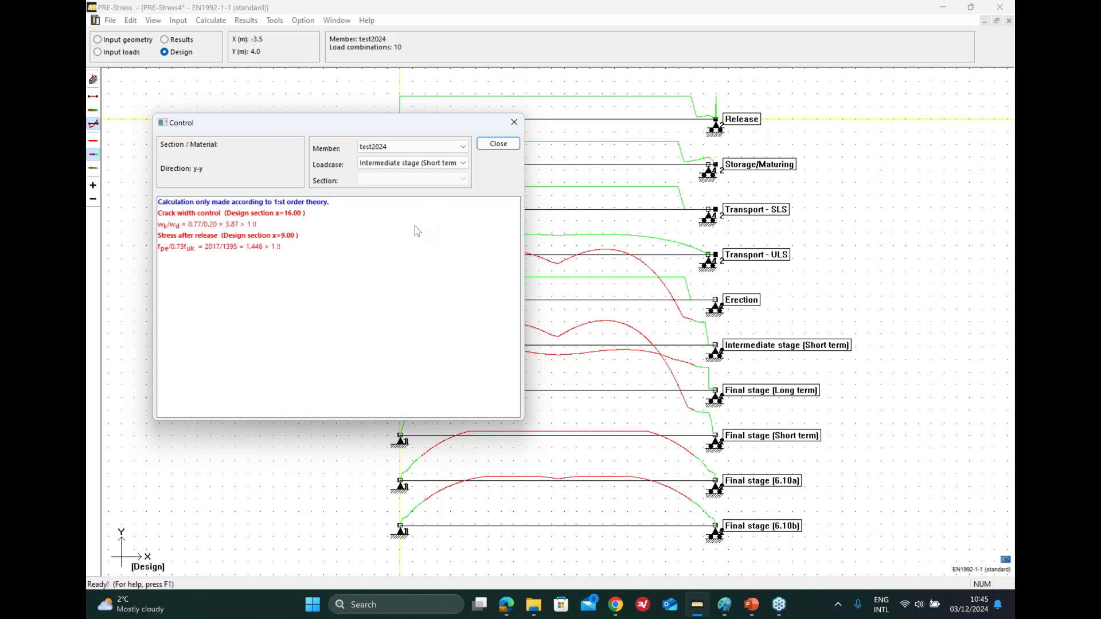
{"action": "left_click", "coordinate": [460, 166]}
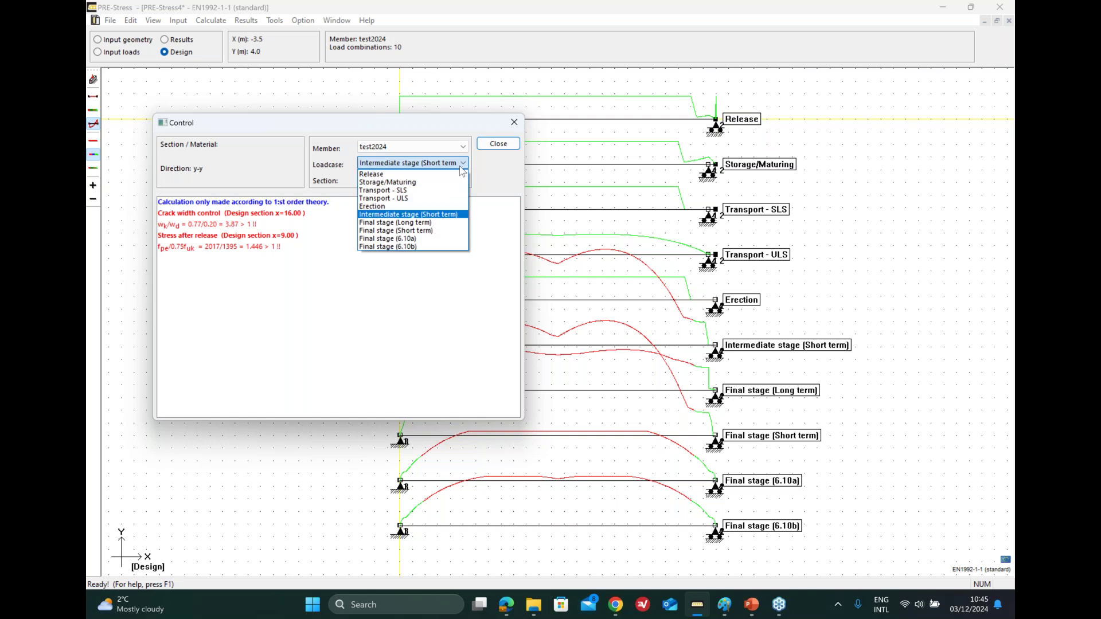
{"action": "left_click", "coordinate": [438, 223]}
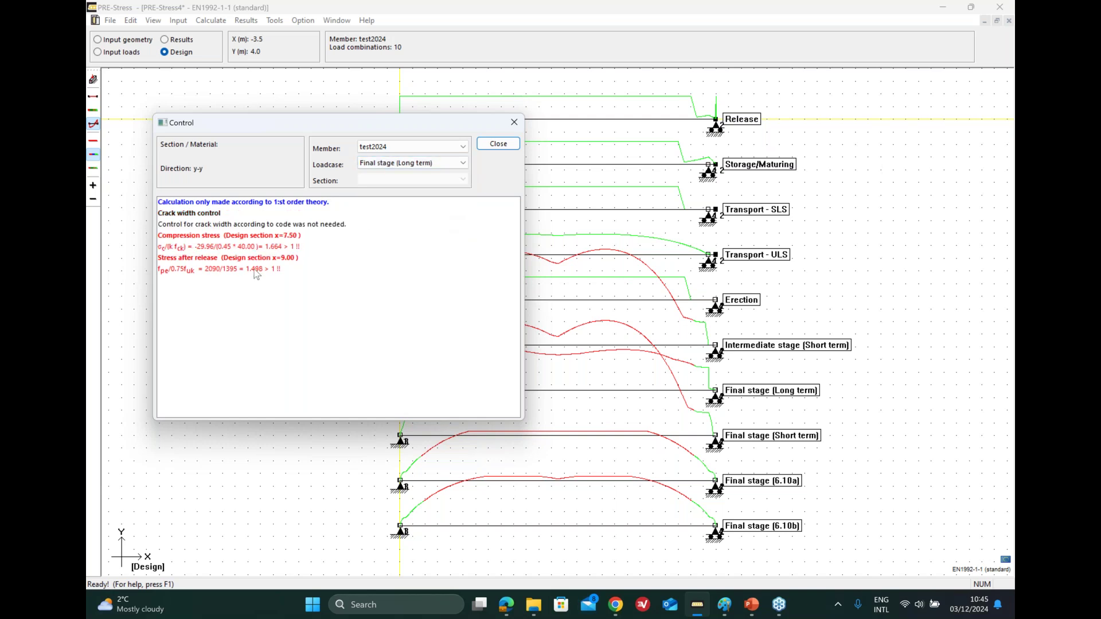
{"action": "left_click", "coordinate": [459, 165]}
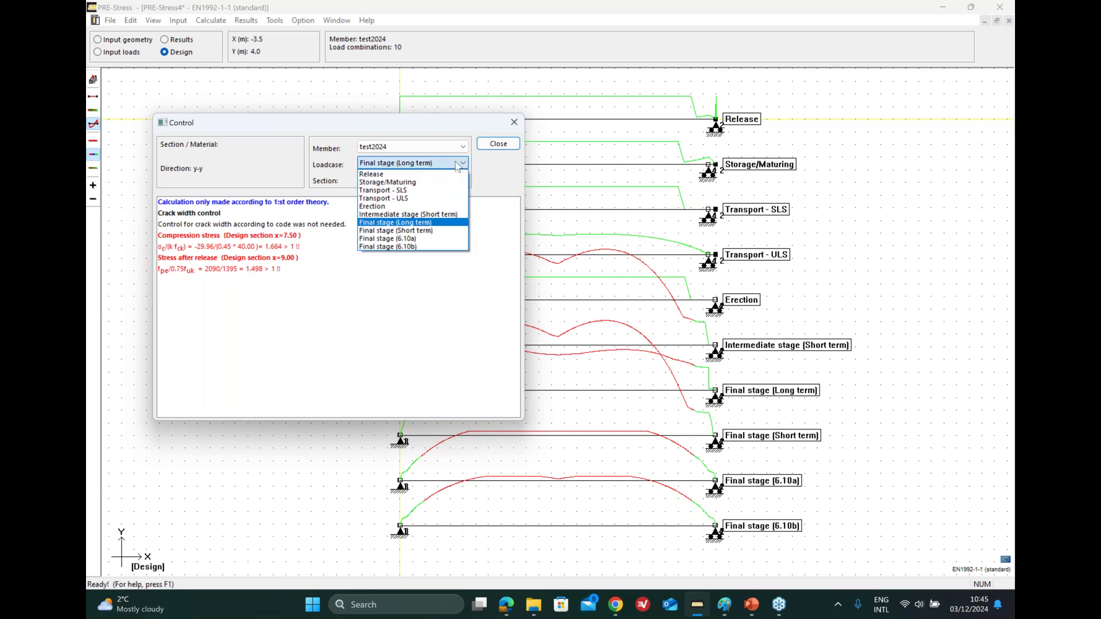
{"action": "left_click", "coordinate": [431, 230]}
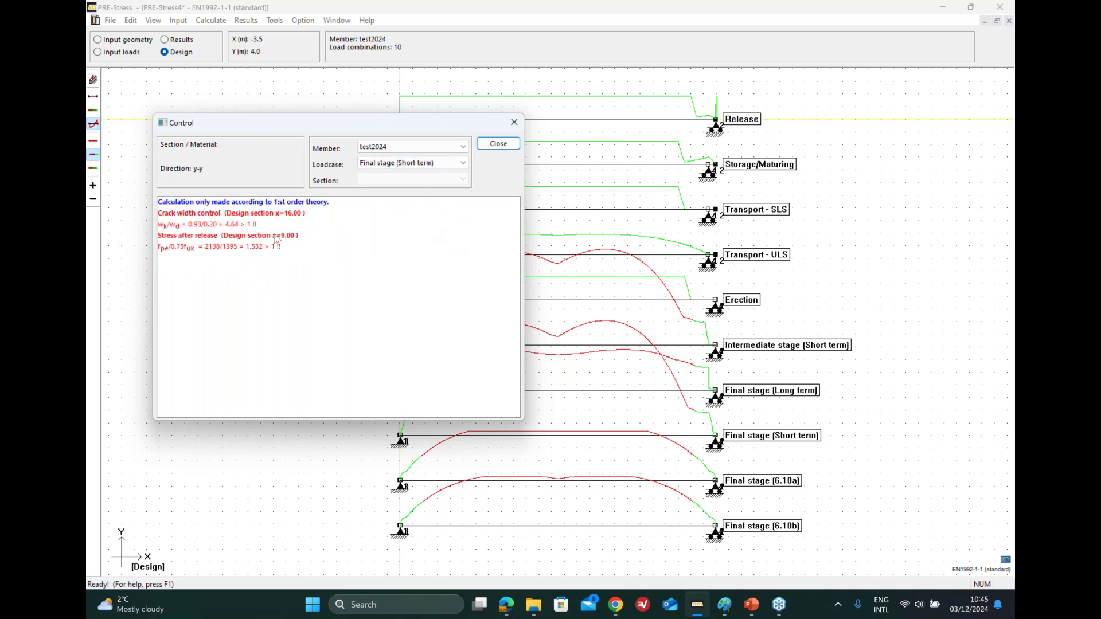
Examine the moment and shear capacity checks for Final stage (6.10a) and Final stage (6.10b)
{"action": "left_click", "coordinate": [461, 163]}
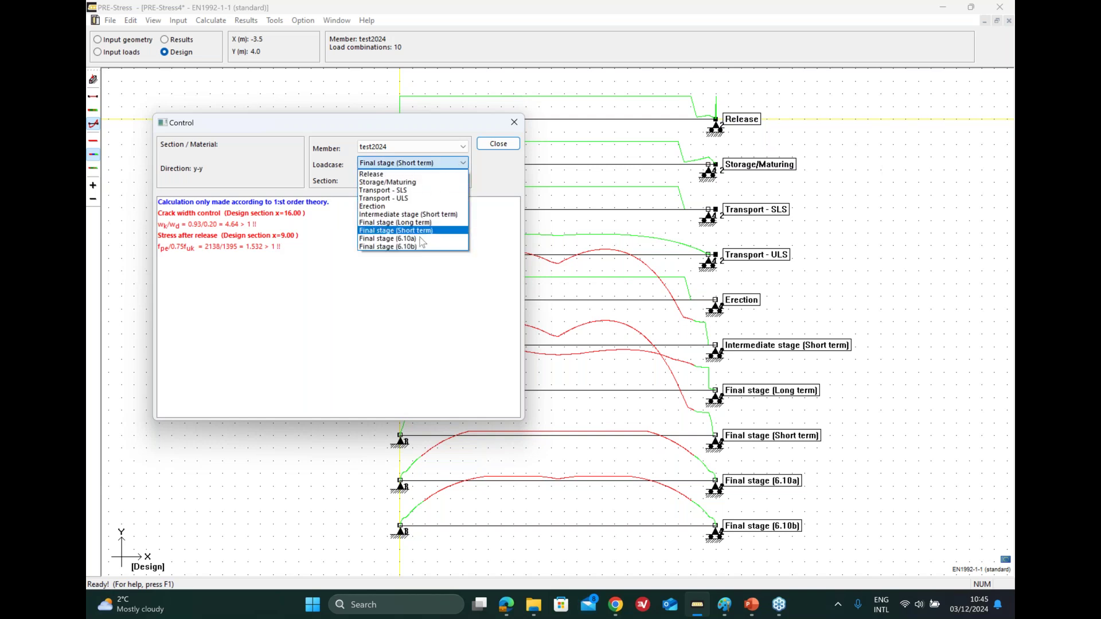
{"action": "left_click", "coordinate": [424, 241]}
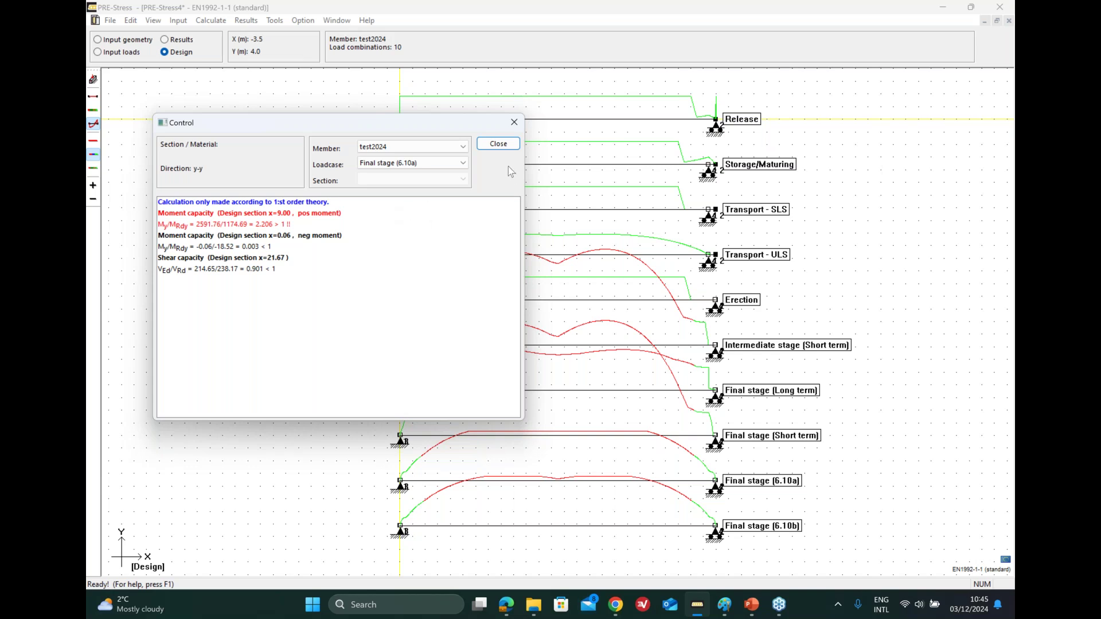
{"action": "left_click", "coordinate": [413, 162]}
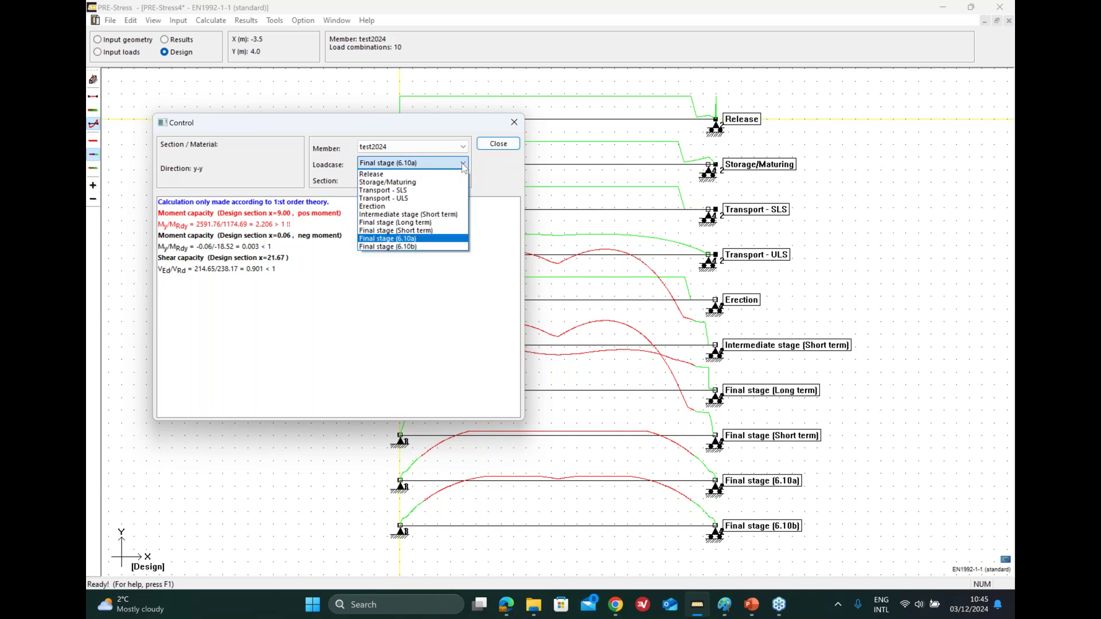
{"action": "left_click", "coordinate": [425, 247]}
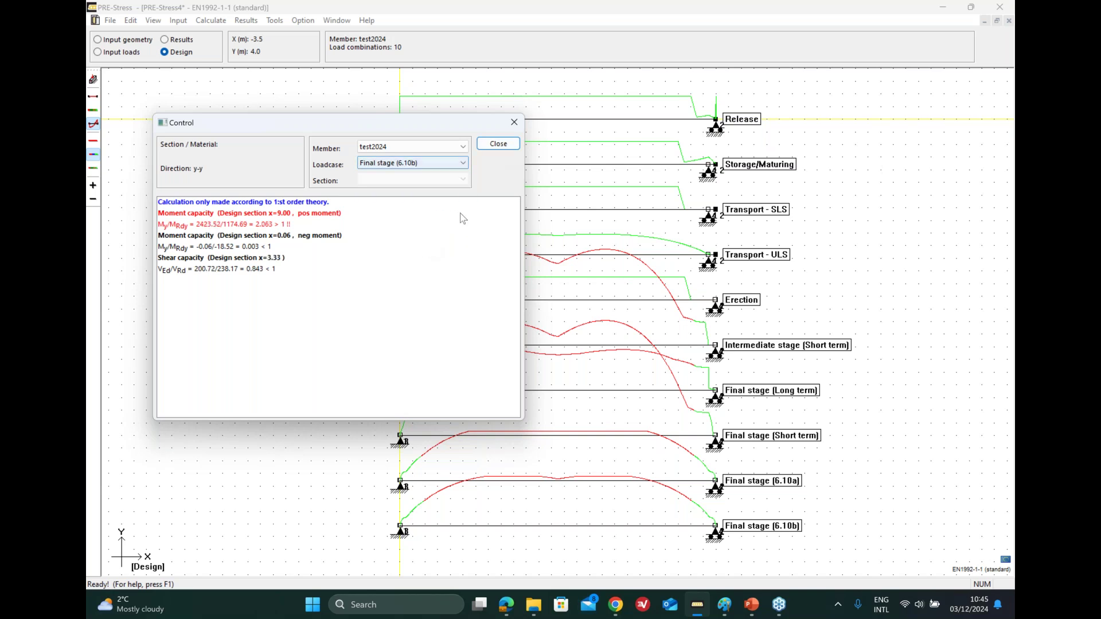
{"action": "left_click", "coordinate": [498, 144]}
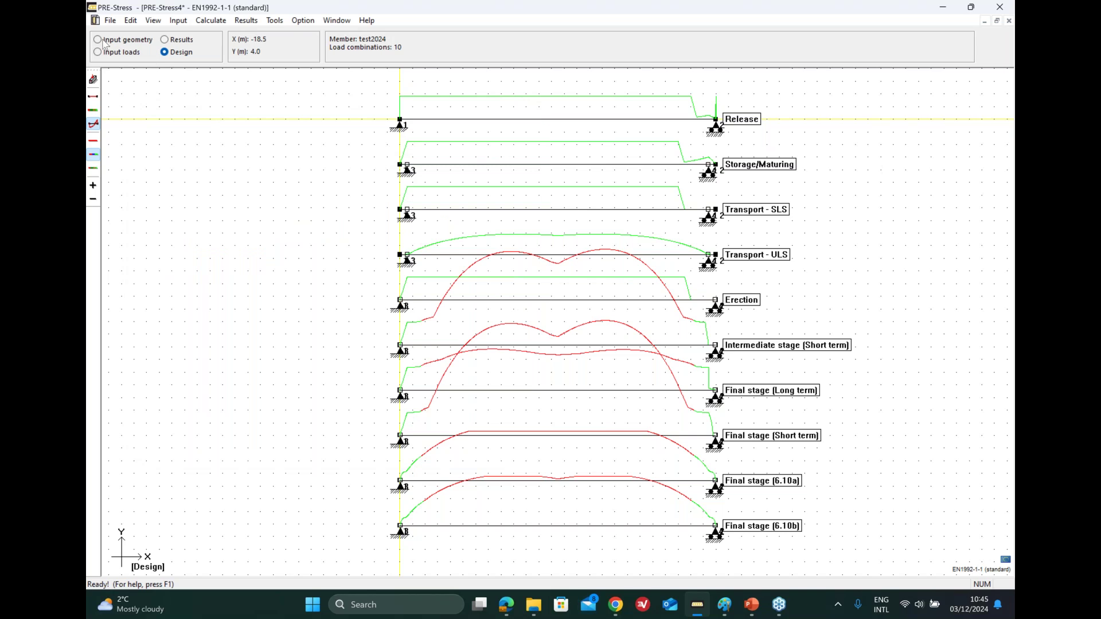
Set test2024's bottom reinforcement to 8 bars in layer 2 and 8 bars in layer 3, applying the layout despite bars that cannot be placed
{"action": "left_click", "coordinate": [98, 40]}
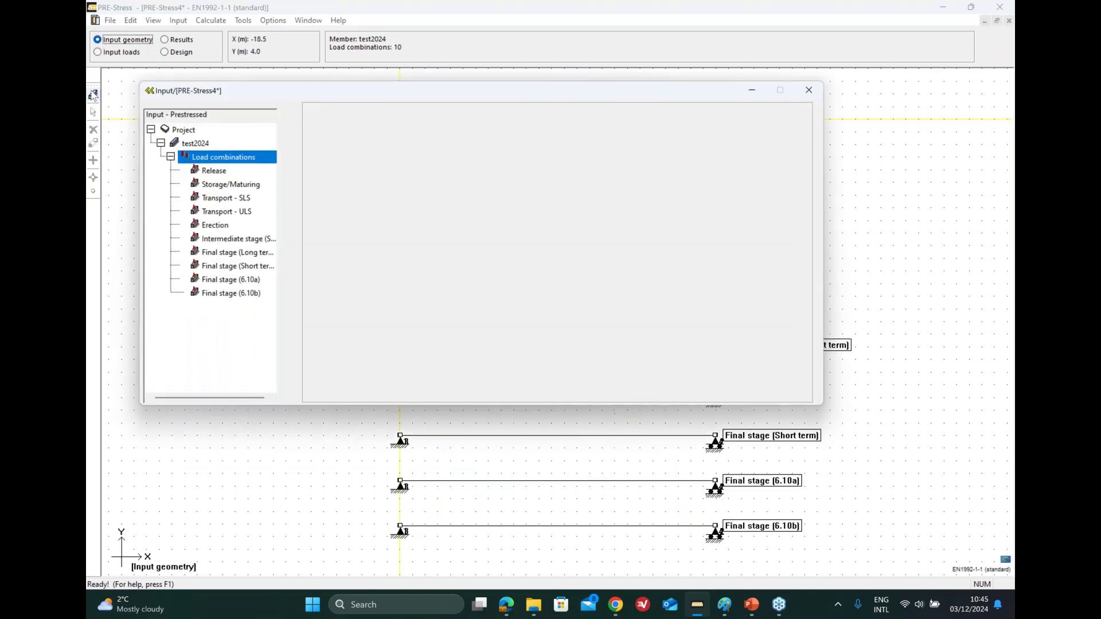
{"action": "left_click", "coordinate": [192, 143]}
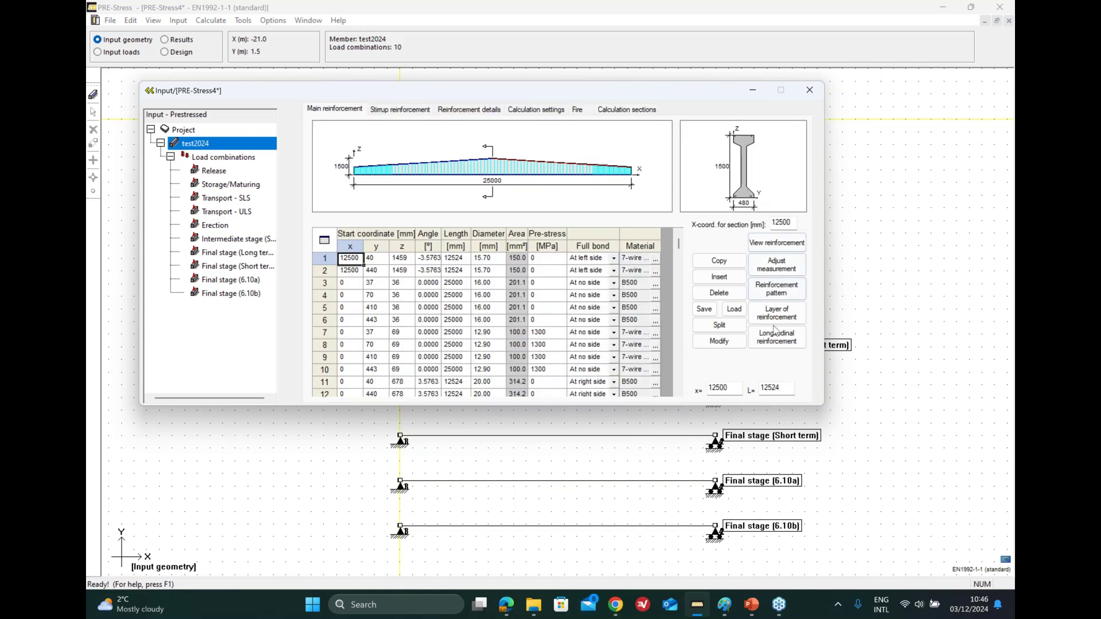
{"action": "left_click", "coordinate": [778, 317]}
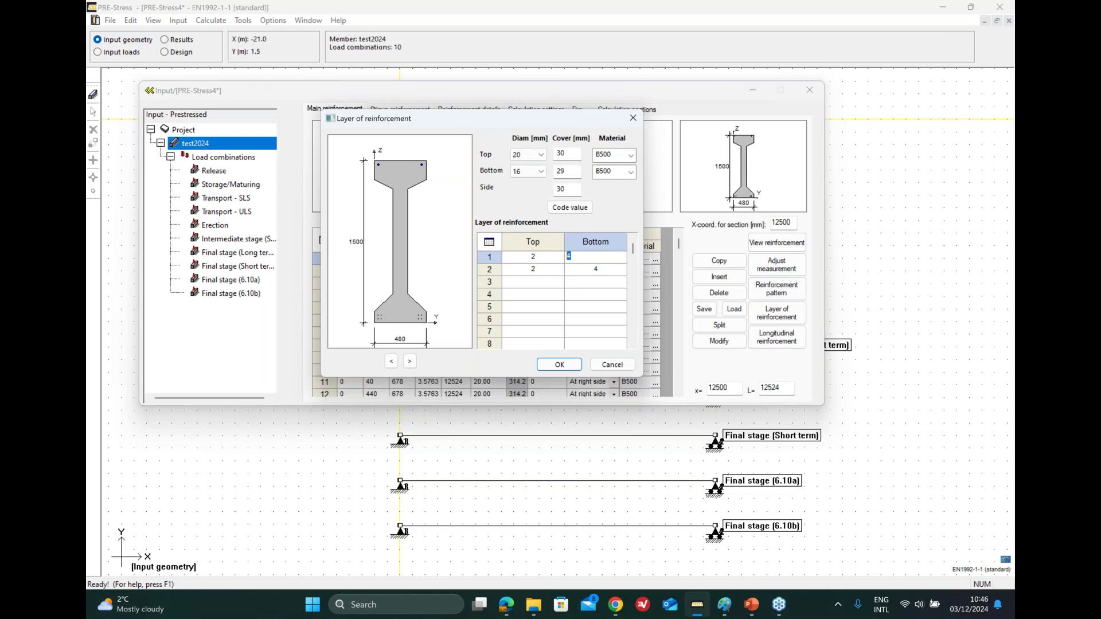
{"action": "left_click", "coordinate": [599, 270]}
{"action": "type", "text": "8"}
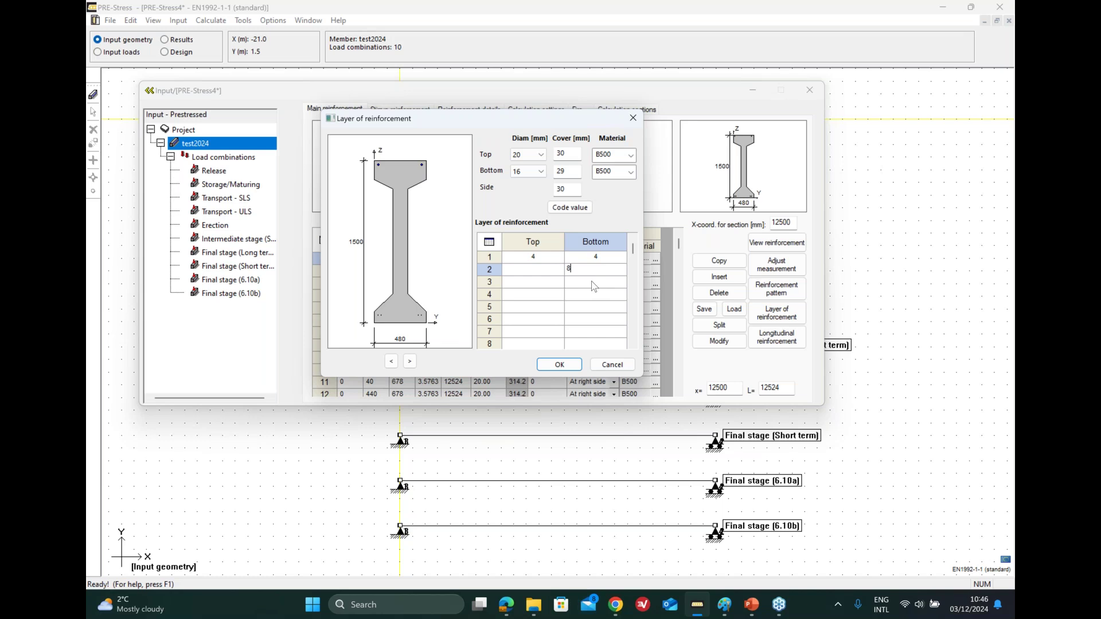
{"action": "left_click", "coordinate": [592, 282]}
{"action": "type", "text": "8"}
{"action": "left_click", "coordinate": [588, 308]}
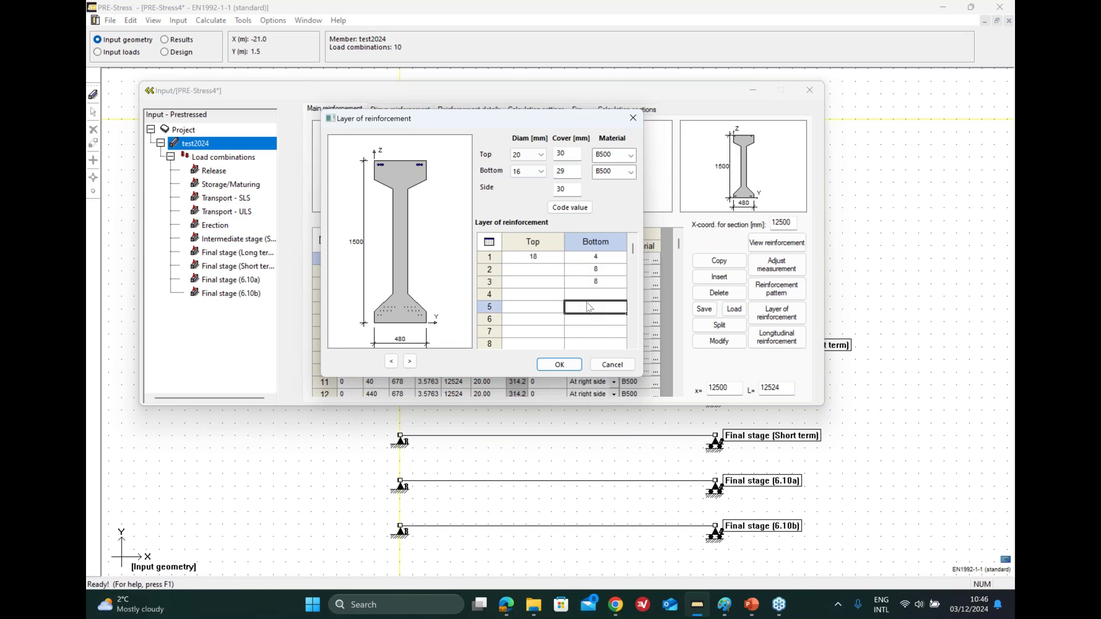
{"action": "left_click", "coordinate": [558, 365]}
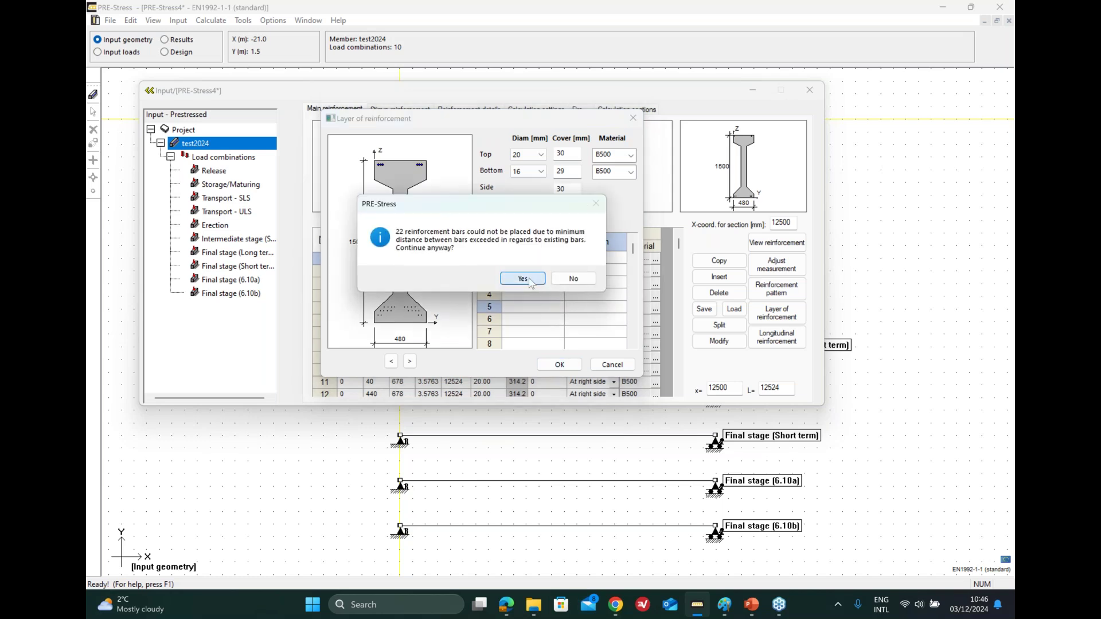
{"action": "left_click", "coordinate": [523, 279]}
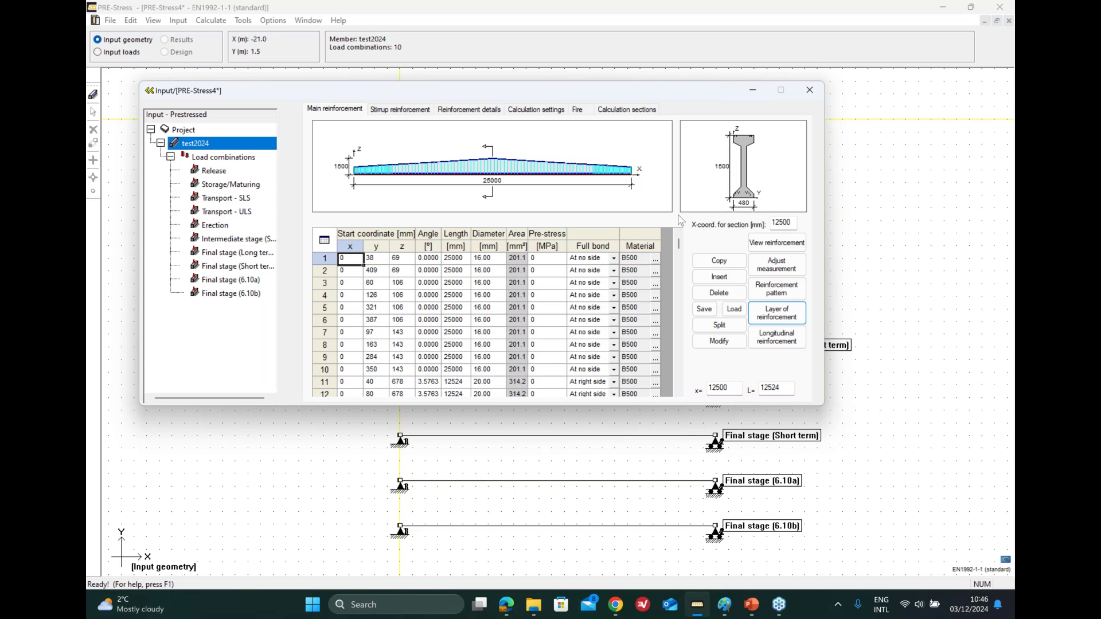
{"action": "scroll", "coordinate": [541, 316], "scroll_direction": "down", "scroll_amount": 4}
{"action": "scroll", "coordinate": [541, 316], "scroll_direction": "up", "scroll_amount": 4}
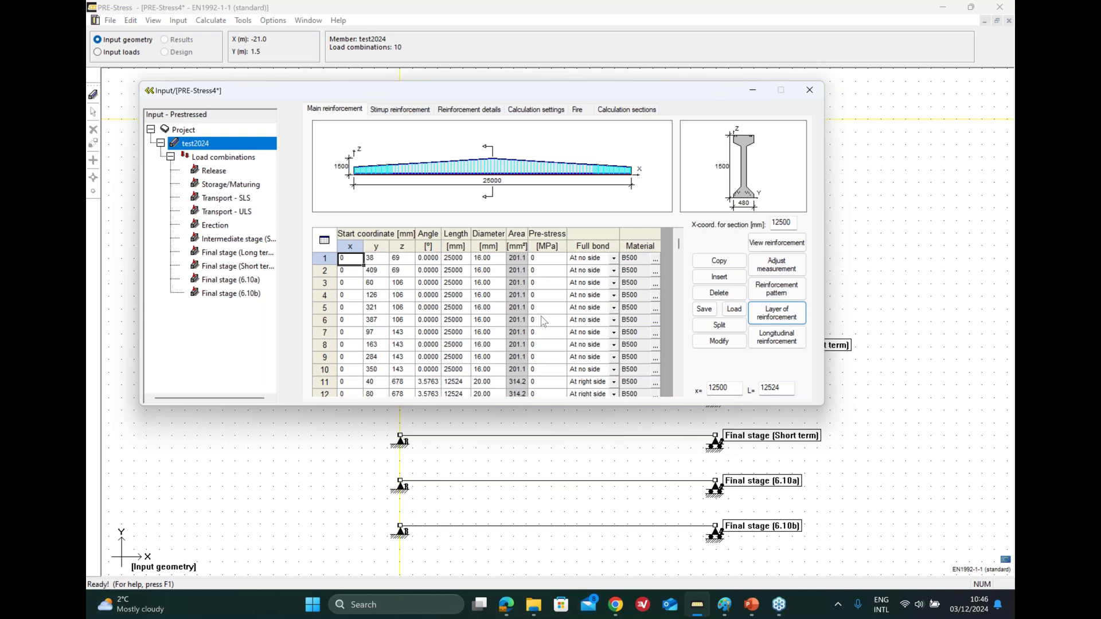